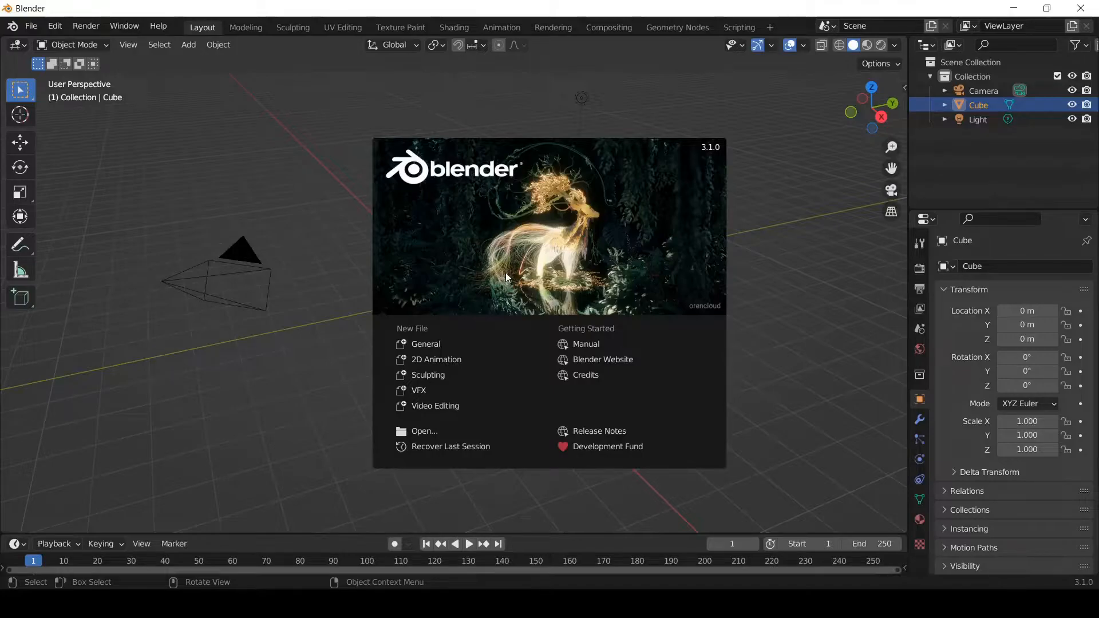
- Create a new file from the Video Editing template
click(431, 407)
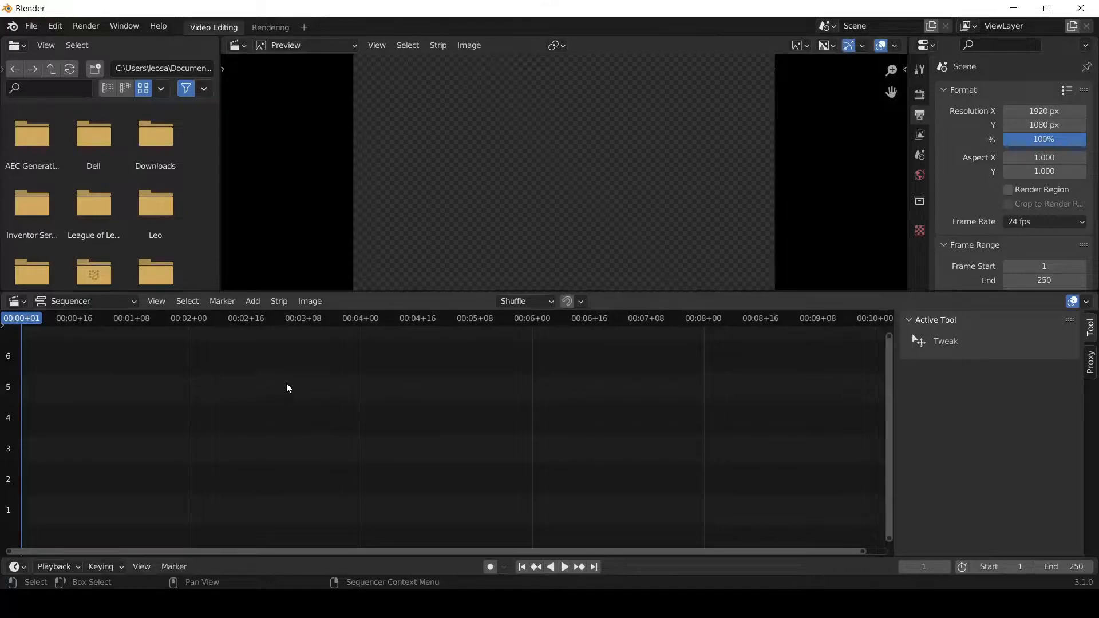
key(Home)
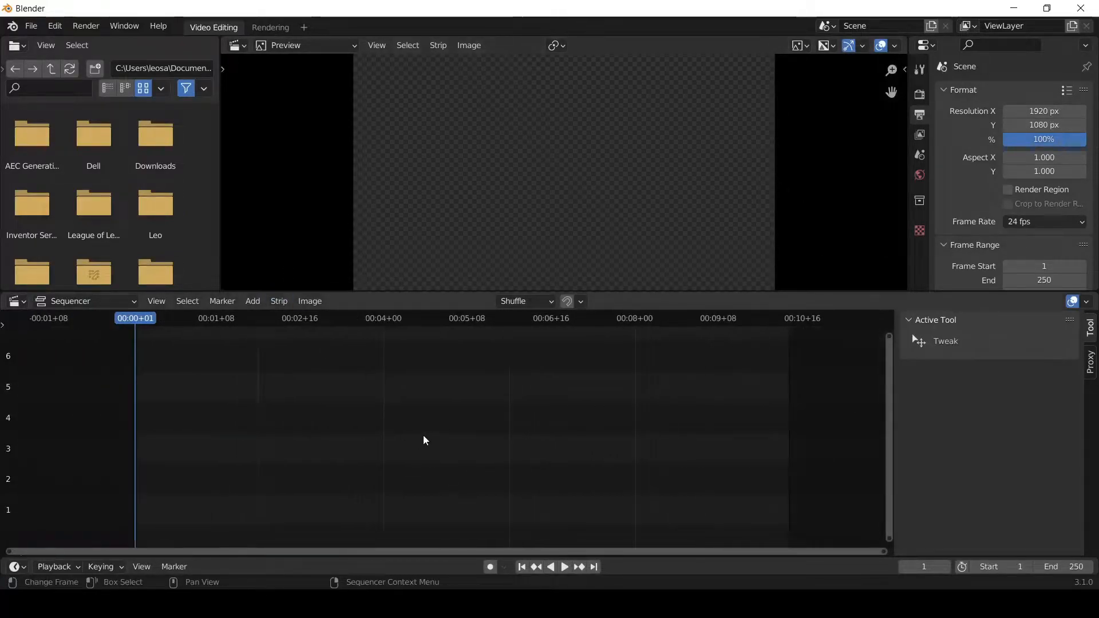
scroll(435, 439, down, 1)
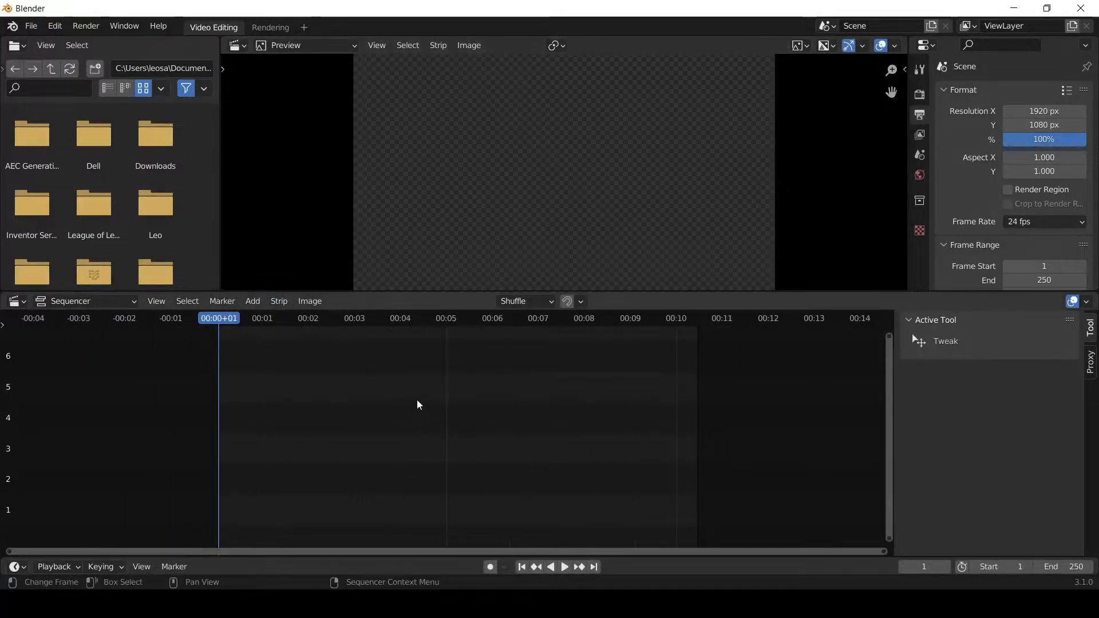
click(306, 28)
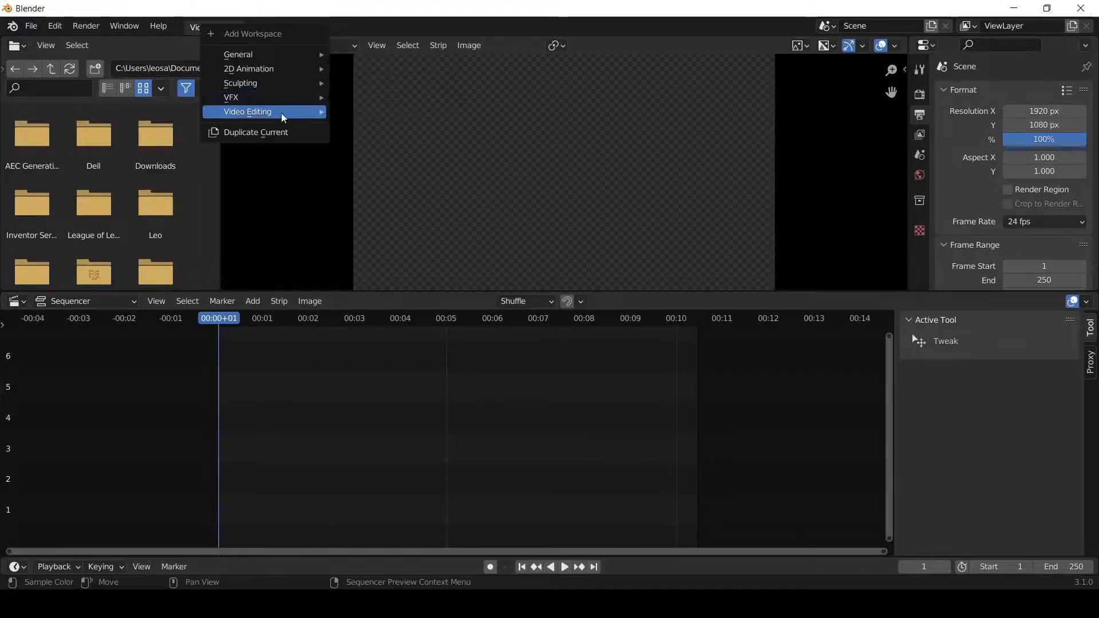
mouse_move(283, 73)
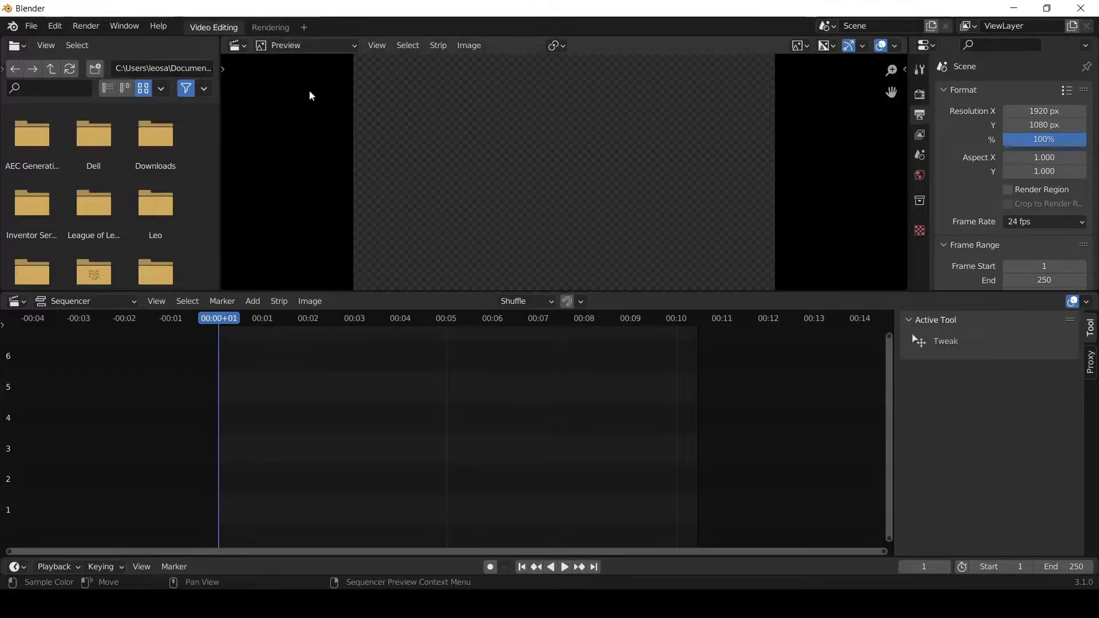
scroll(684, 434, down, 3)
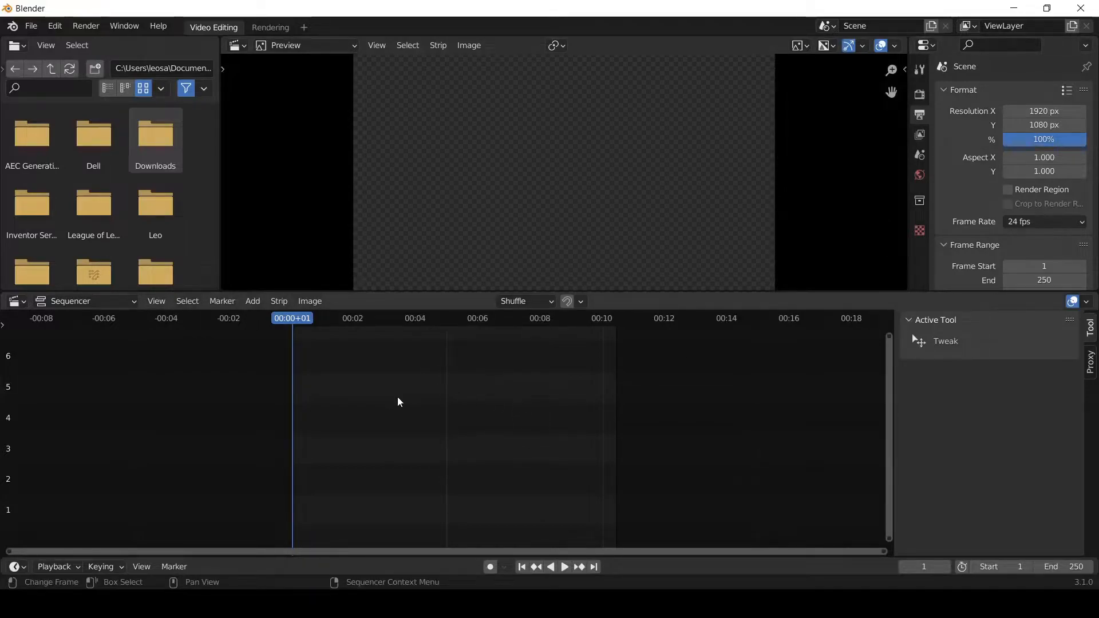
scroll(399, 401, down, 1)
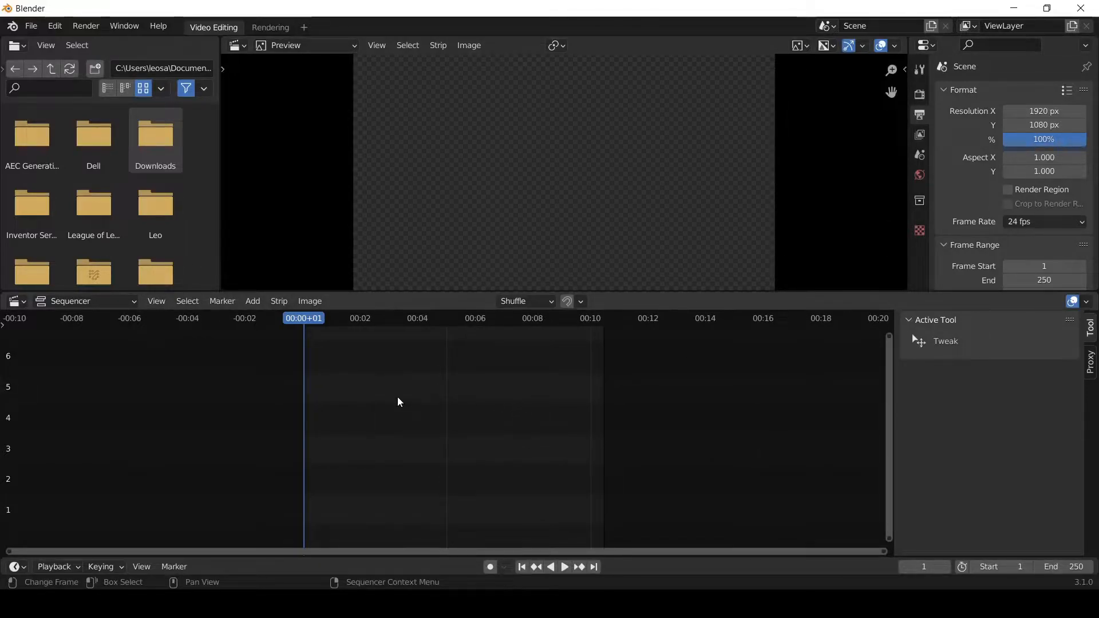
scroll(400, 402, down, 2)
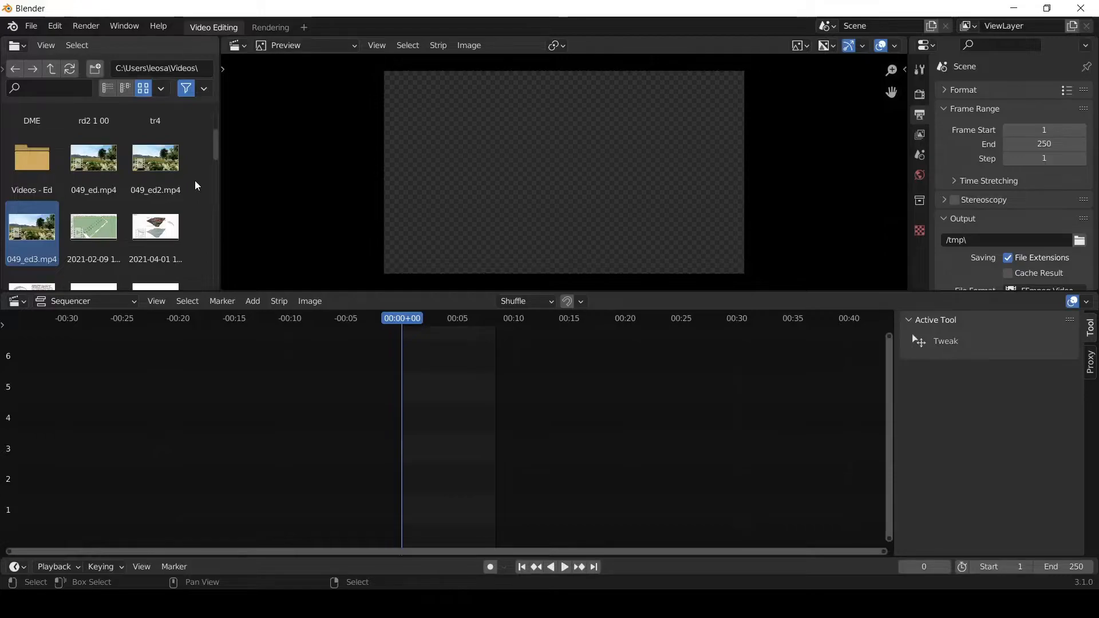
- Add the movie 049_ed3.mp4 from the Videos folder to the sequencer at frame 0, with its sound in channel 1 and picture in channel 2
scroll(198, 186, down, 2)
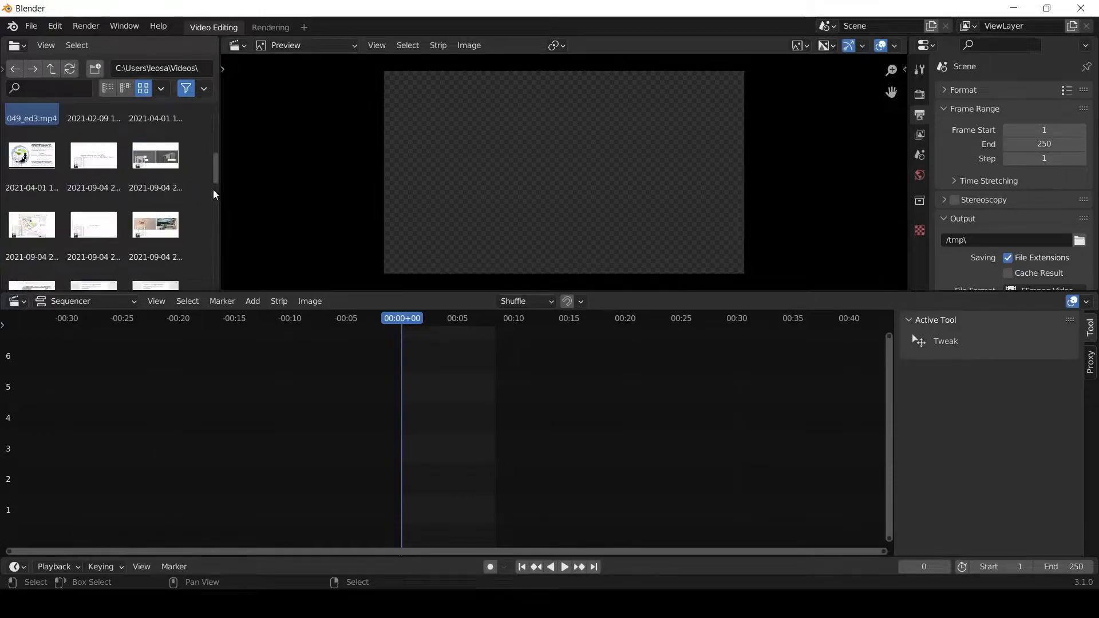
scroll(213, 166, up, 4)
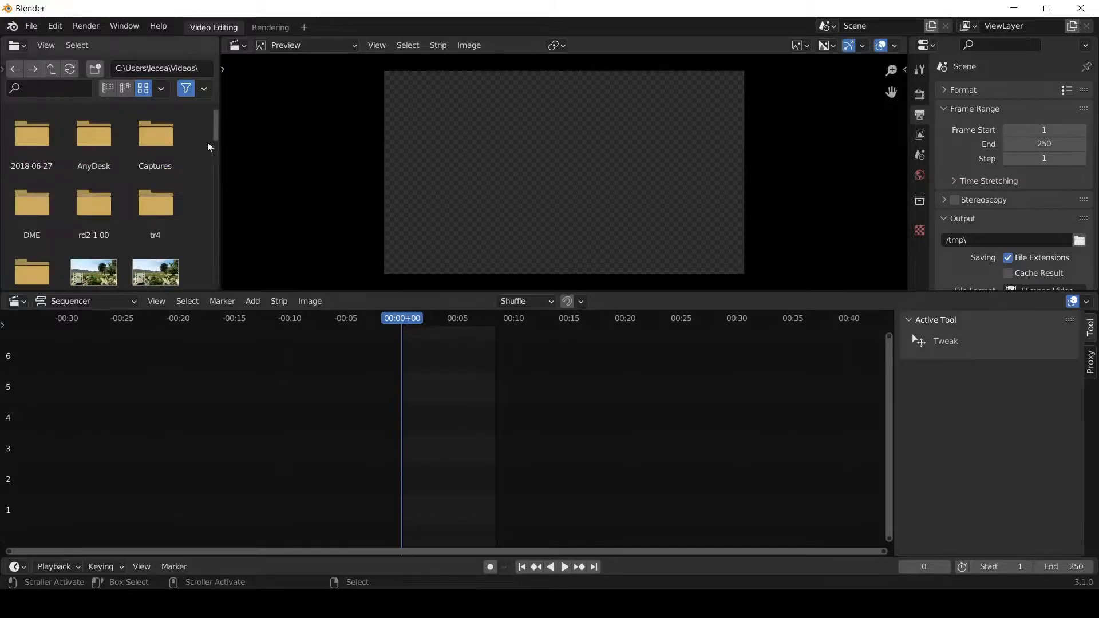
scroll(204, 156, down, 3)
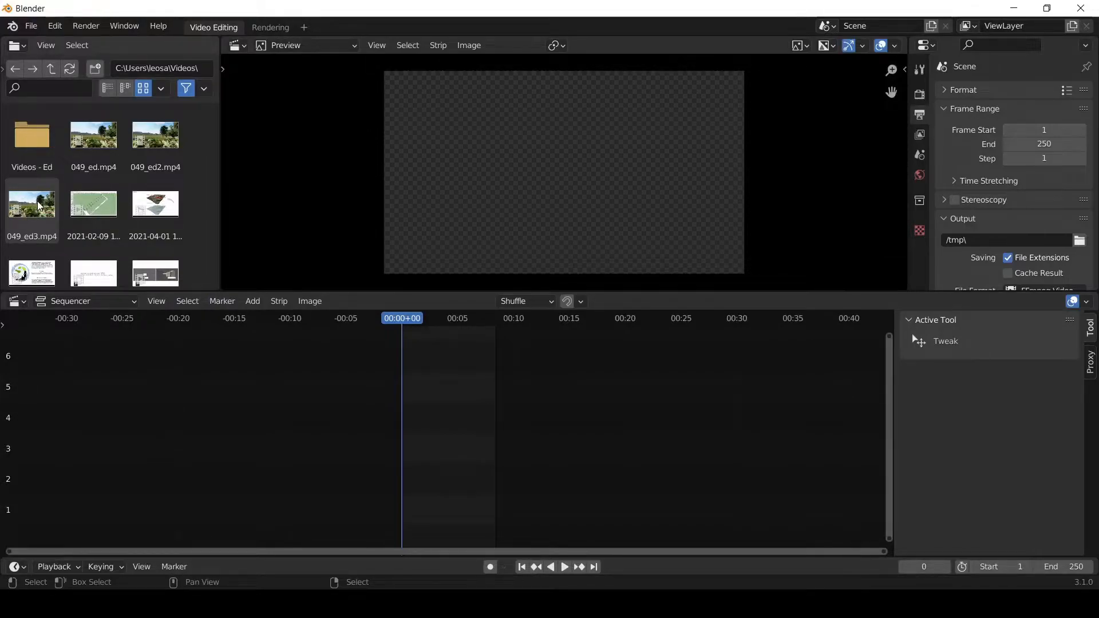
drag(38, 206, 445, 482)
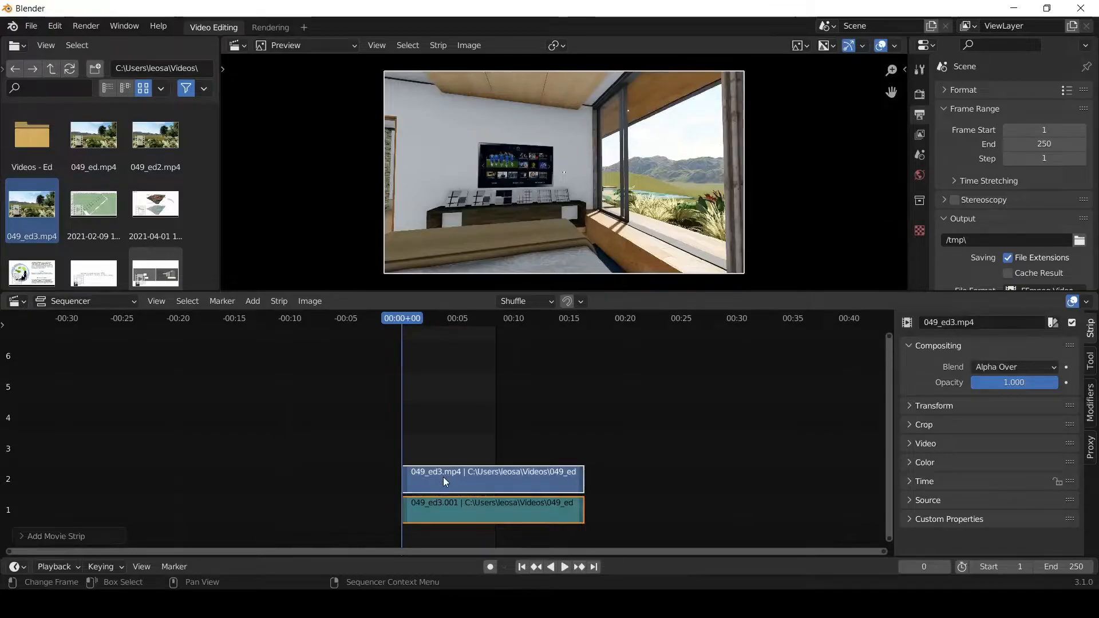
- Select the 049_ed3 picture and sound strips in turn to compare the properties available for each
click(462, 447)
click(458, 476)
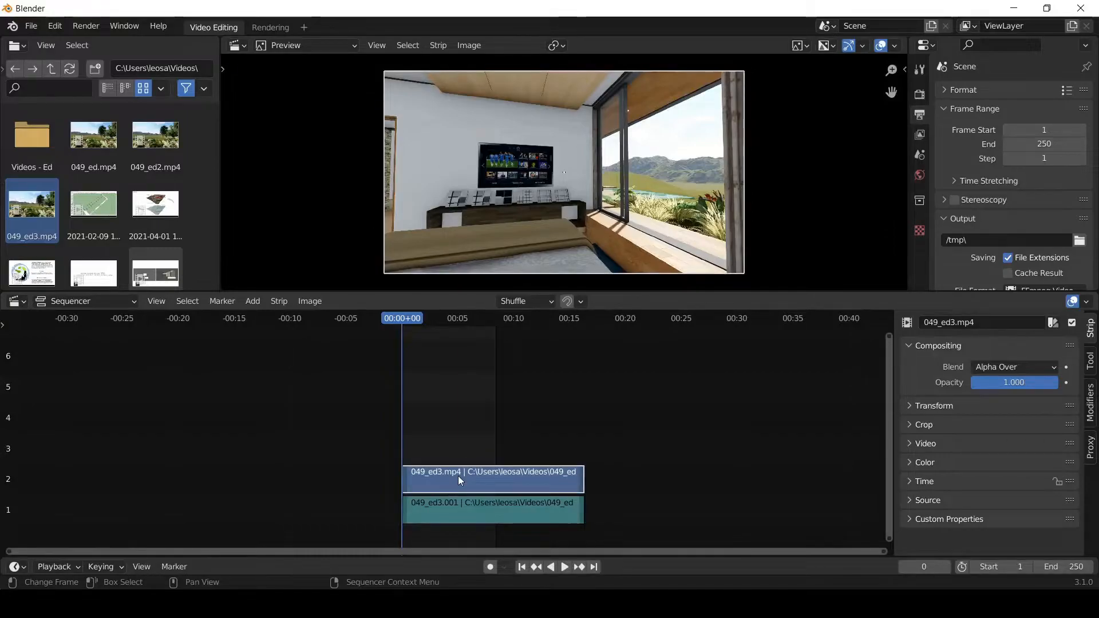
click(461, 510)
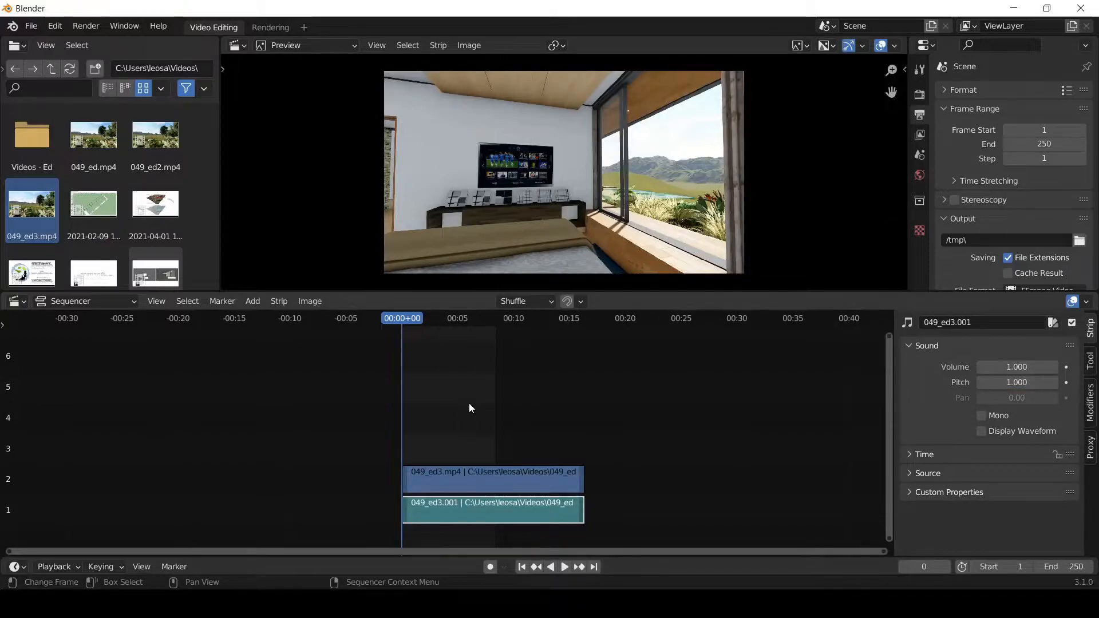
click(468, 482)
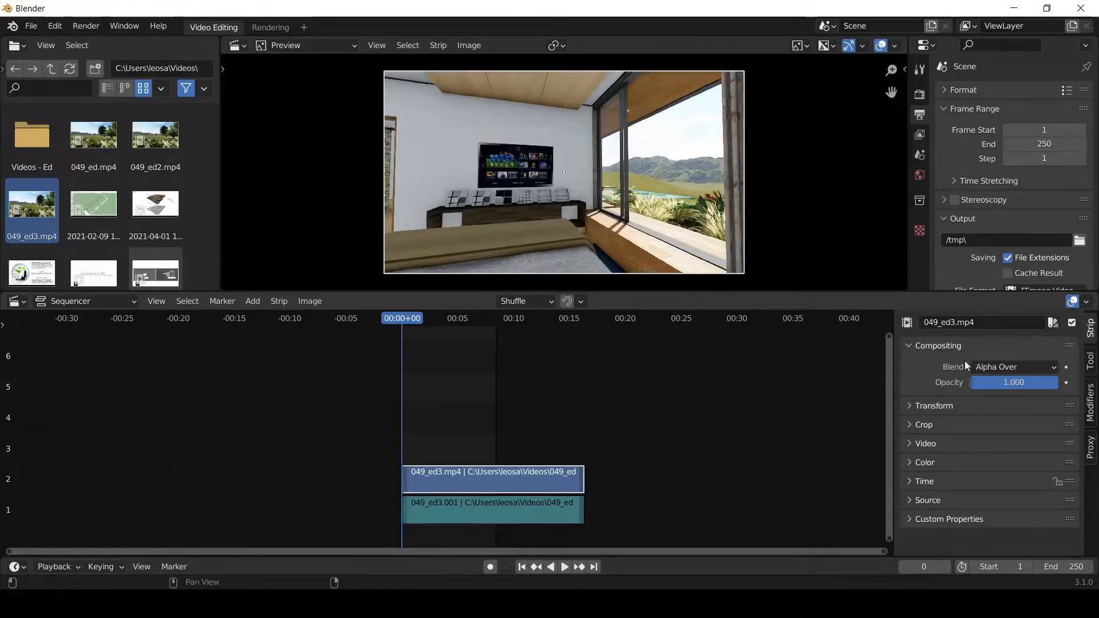
click(439, 515)
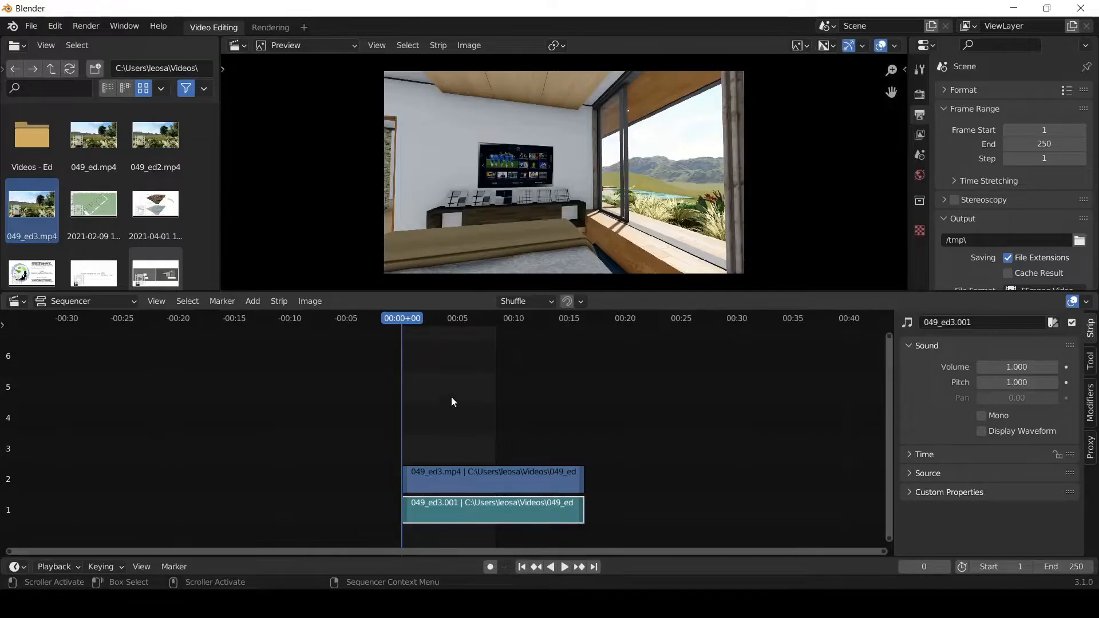
- Scrub and briefly play the 049_ed3 clip in the preview, then return the playhead to frame 0
mouse_move(413, 319)
mouse_down()
mouse_move(480, 317)
mouse_move(431, 318)
mouse_up()
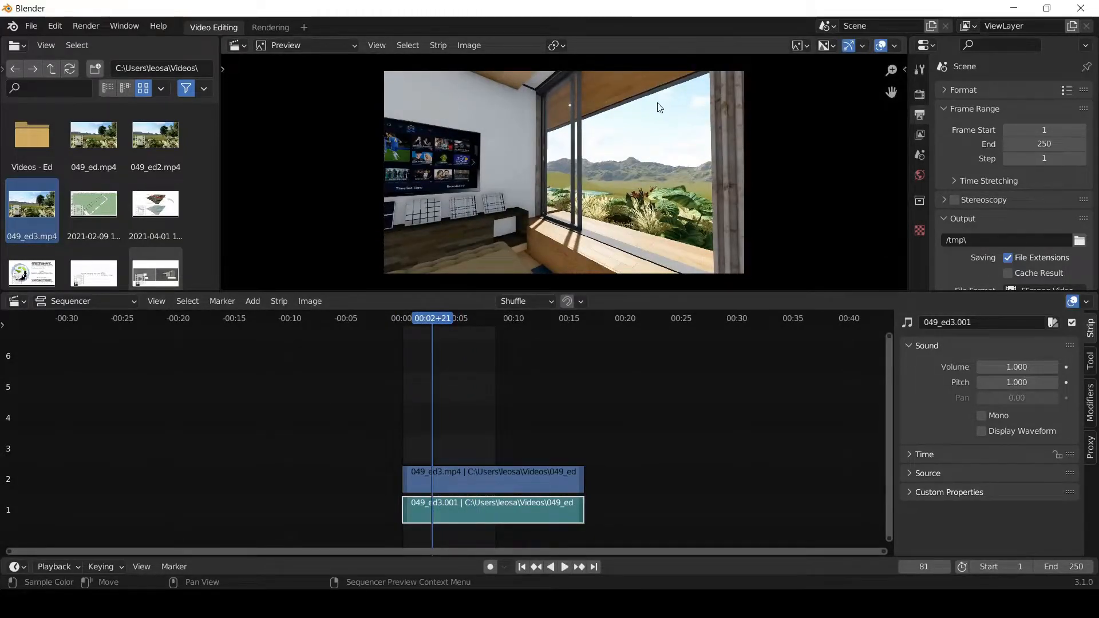
click(428, 320)
key(space)
drag(420, 322, 393, 321)
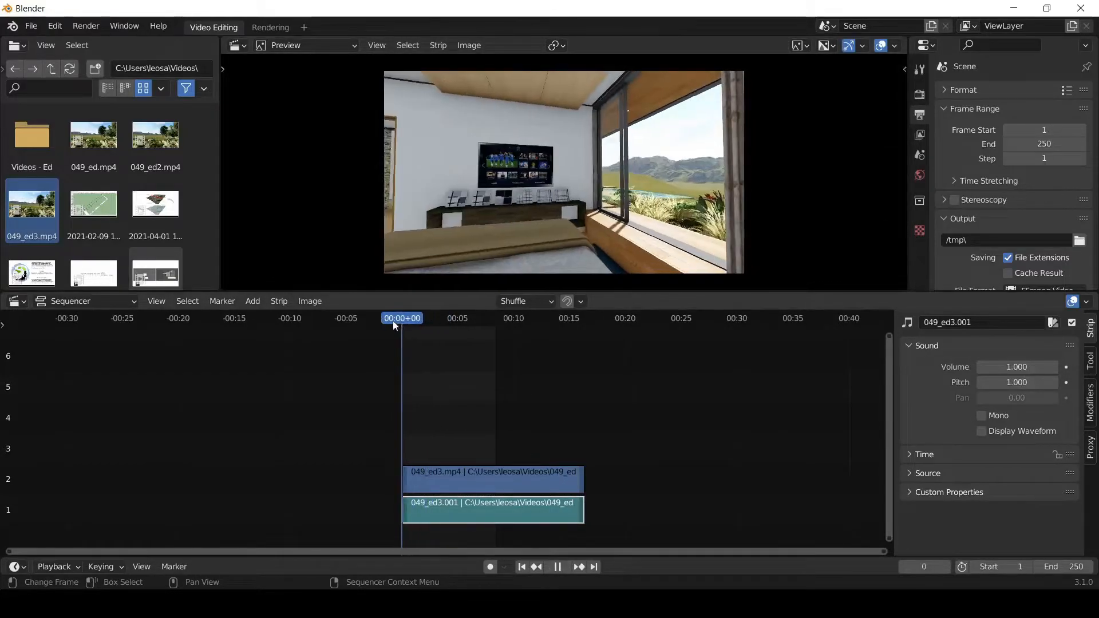
key(space)
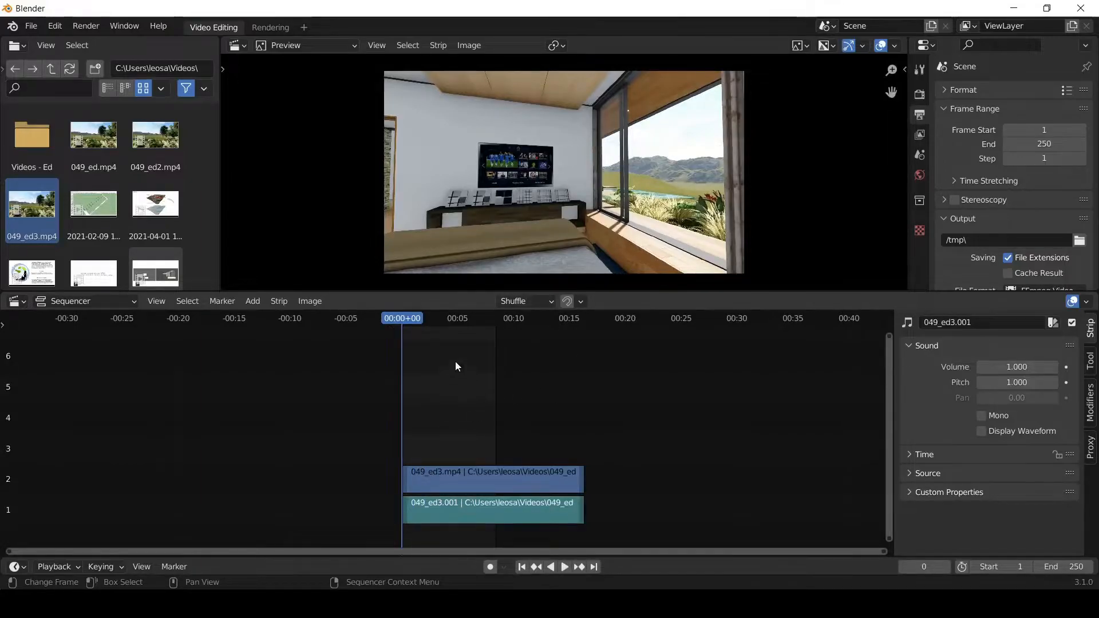
- Add the movie 049_ed.mp4 and move its sound and picture strips together to channels 4 and 5, starting about 7 seconds in
drag(91, 133, 458, 429)
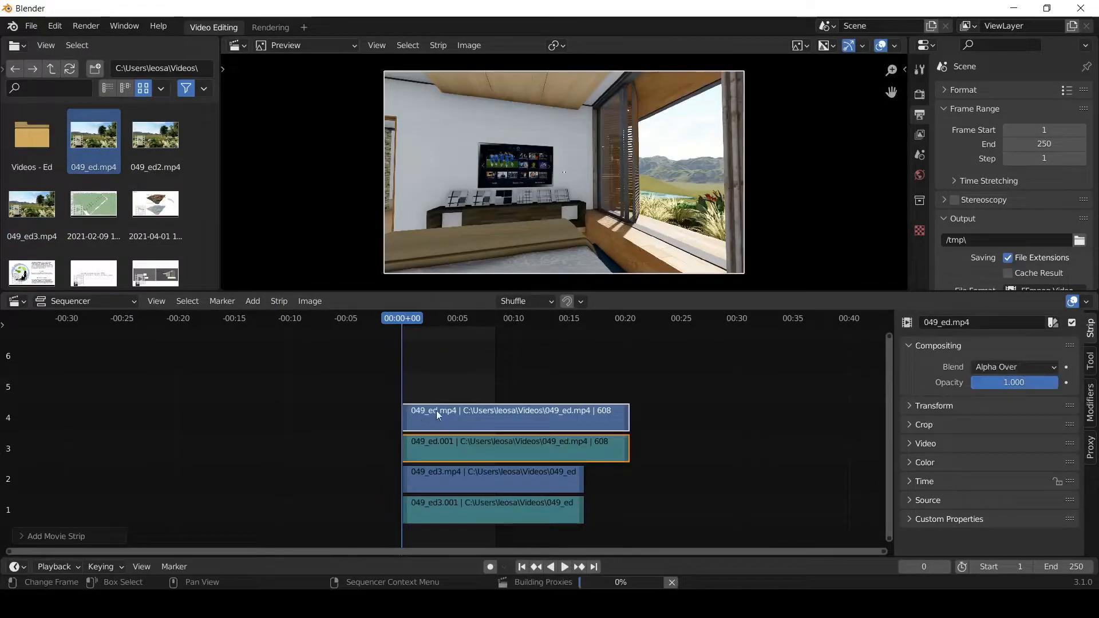
drag(471, 370, 441, 451)
key(g)
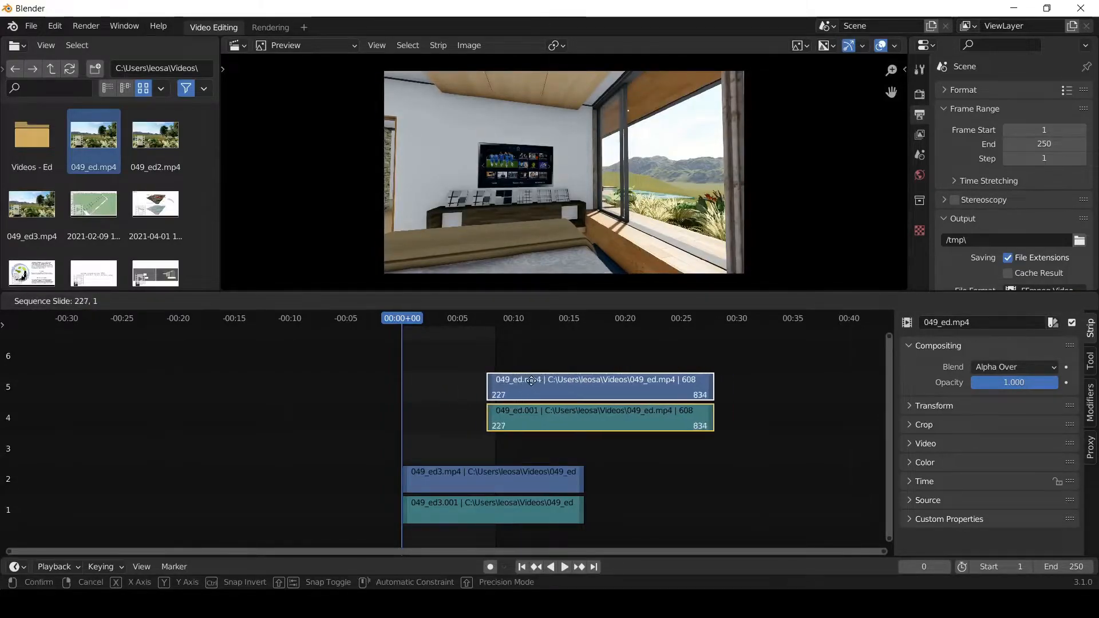
click(527, 383)
- Select the 049_ed picture and sound strips individually to examine them as separate strips
click(543, 381)
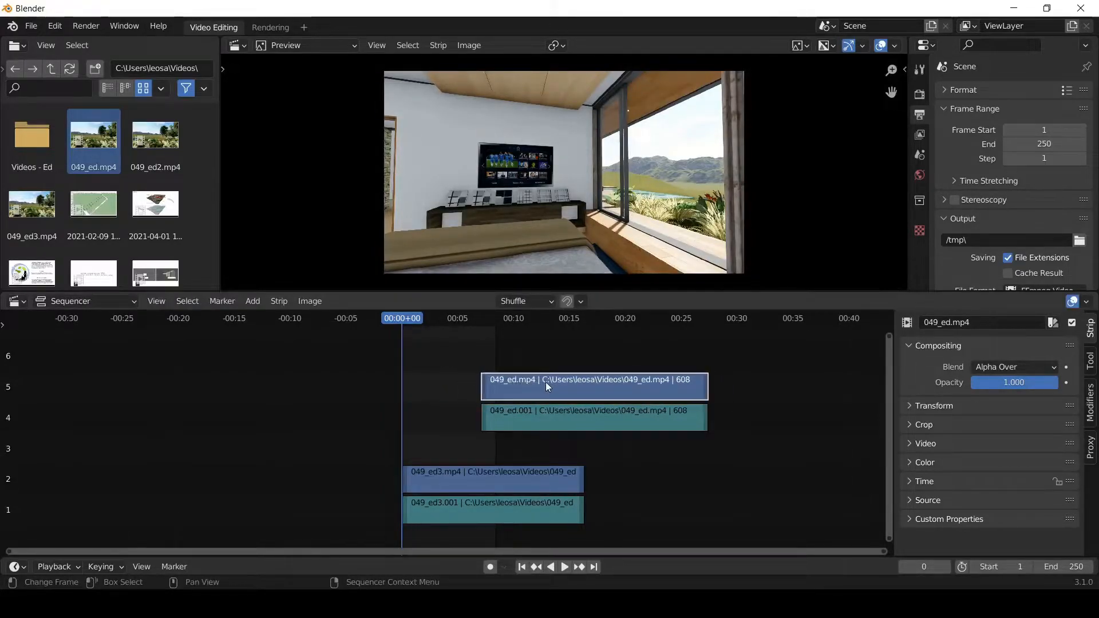
click(556, 413)
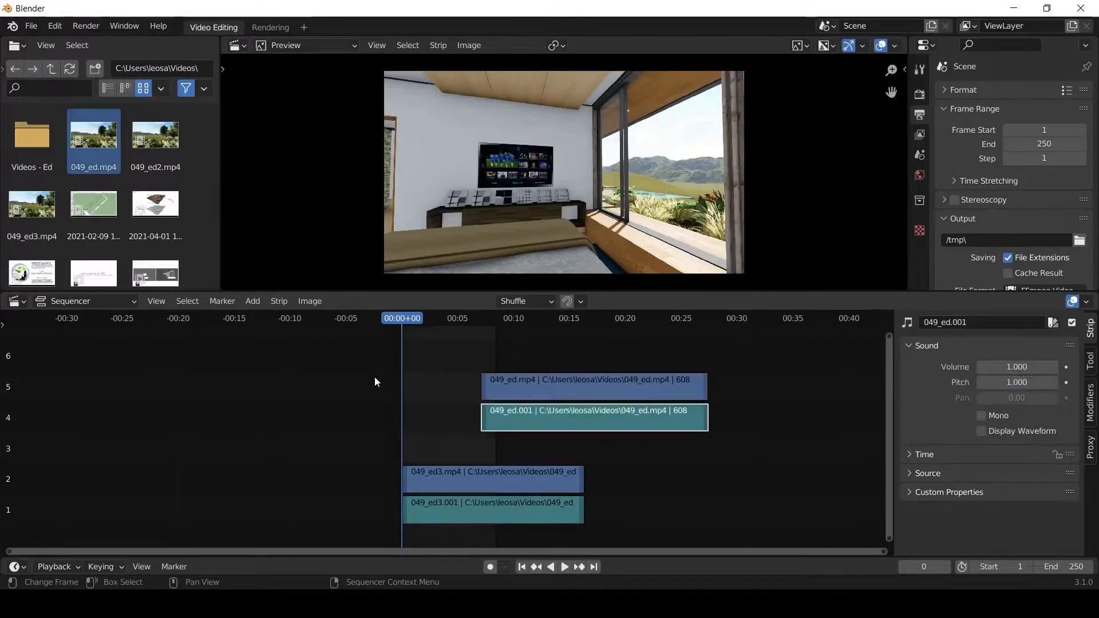
click(445, 367)
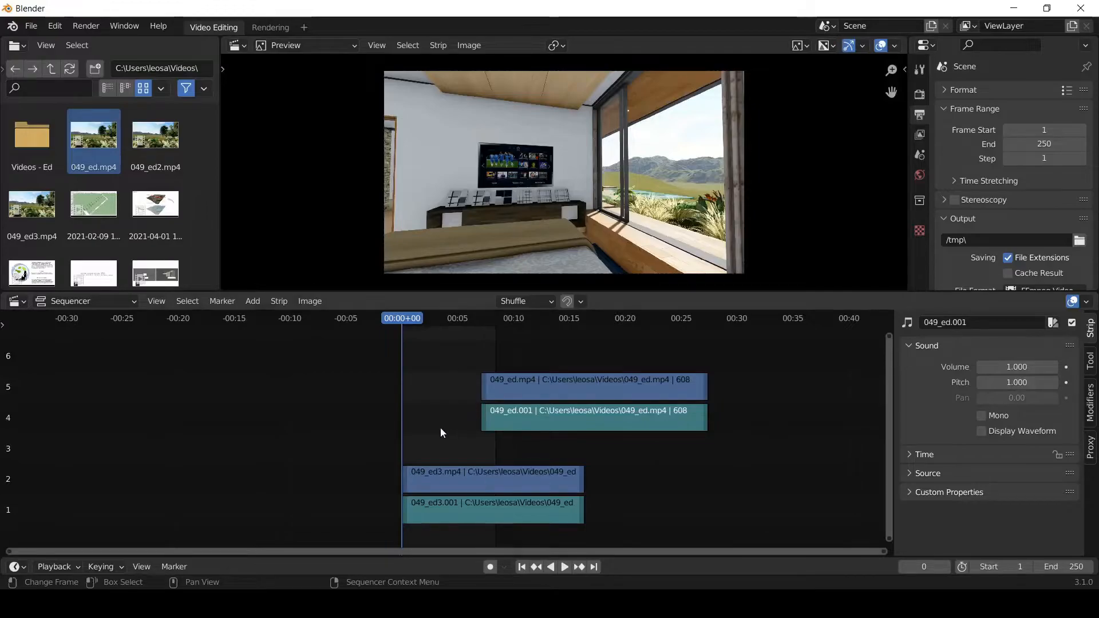
scroll(372, 382, down, 2)
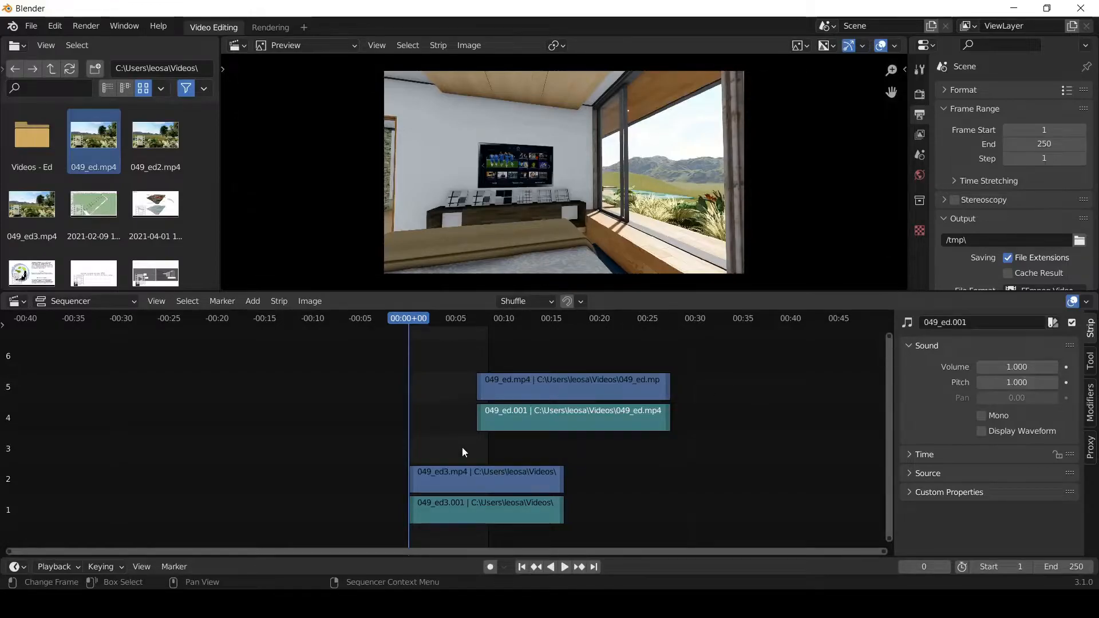
click(493, 380)
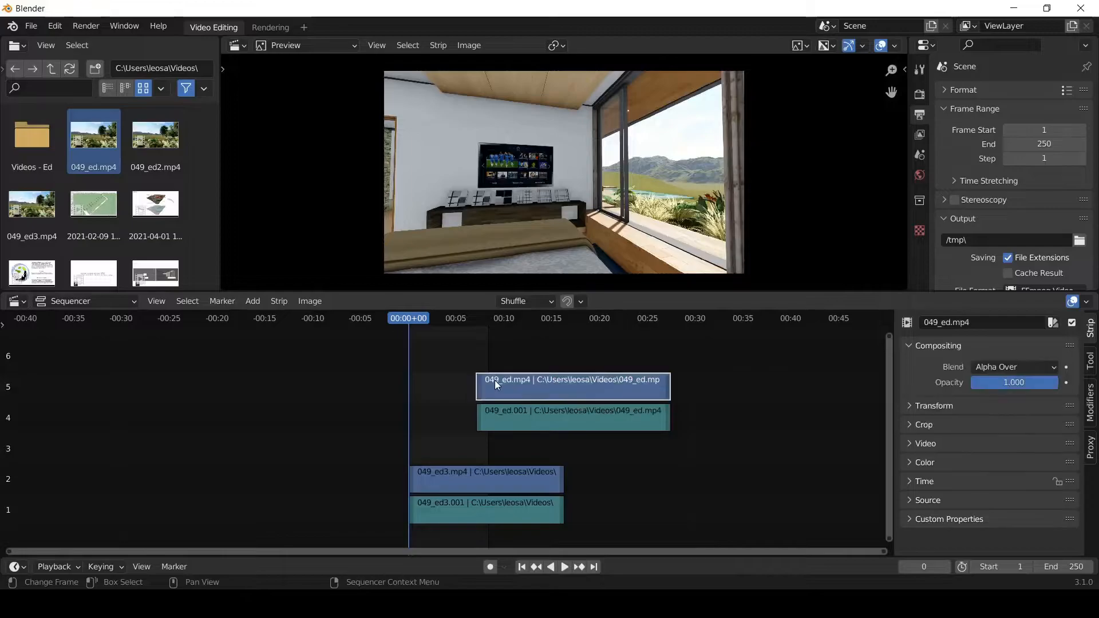
click(500, 417)
- Select both 049_ed strips together and shift them slightly earlier, starting about 6 seconds in, keeping channels 4 and 5
drag(482, 359, 451, 452)
drag(447, 343, 722, 449)
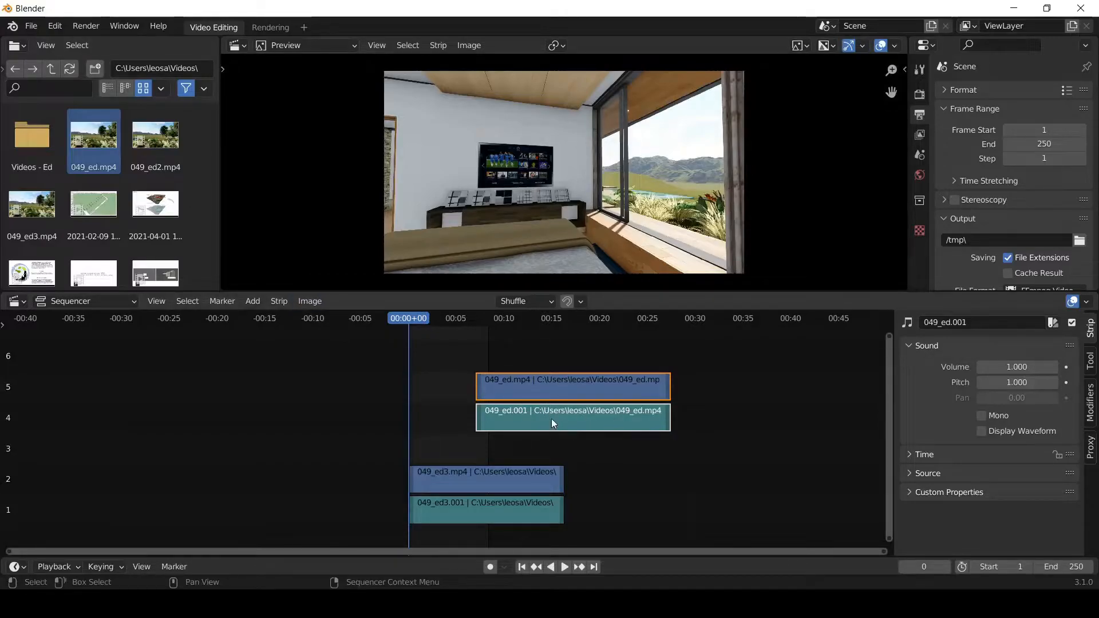
drag(468, 342, 714, 443)
drag(552, 387, 528, 406)
click(432, 397)
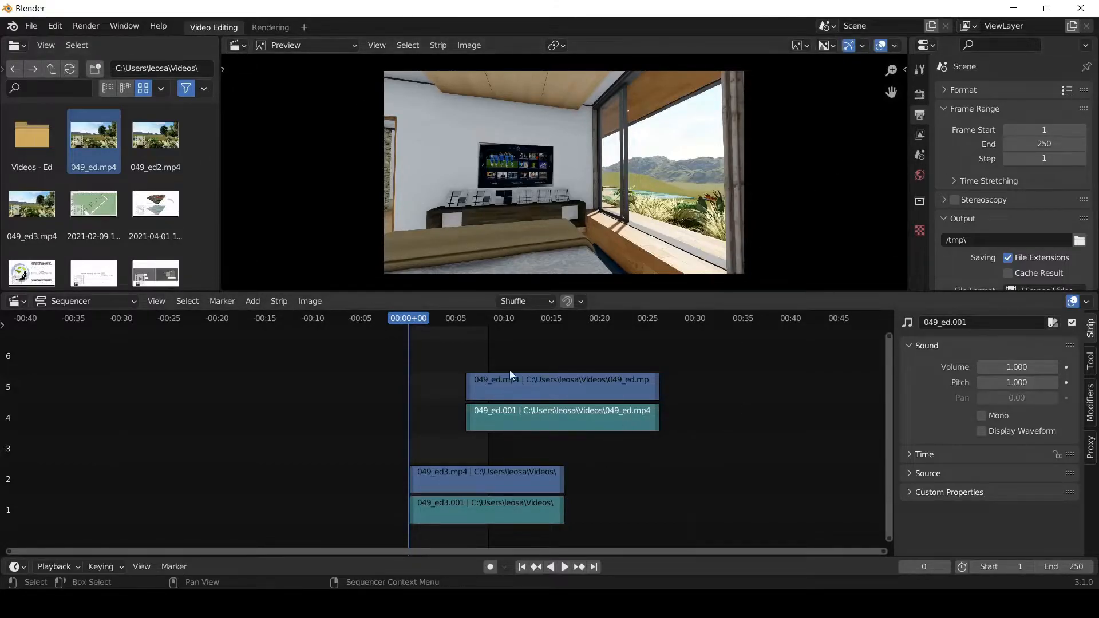
- Check the output resolution and frame rate in the scene's format settings
click(944, 90)
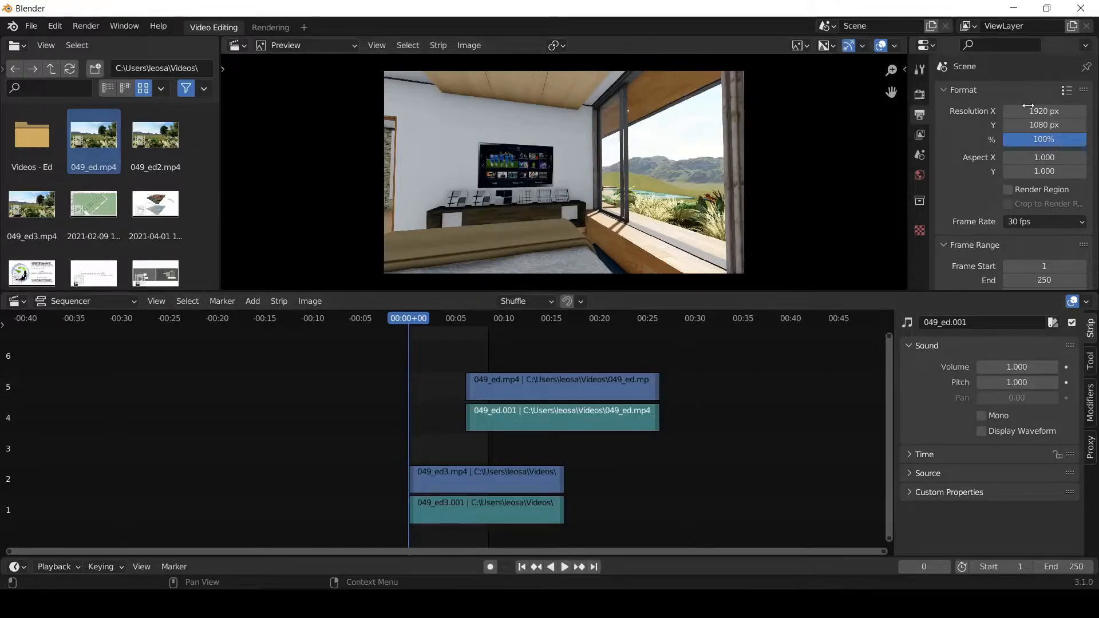
click(943, 88)
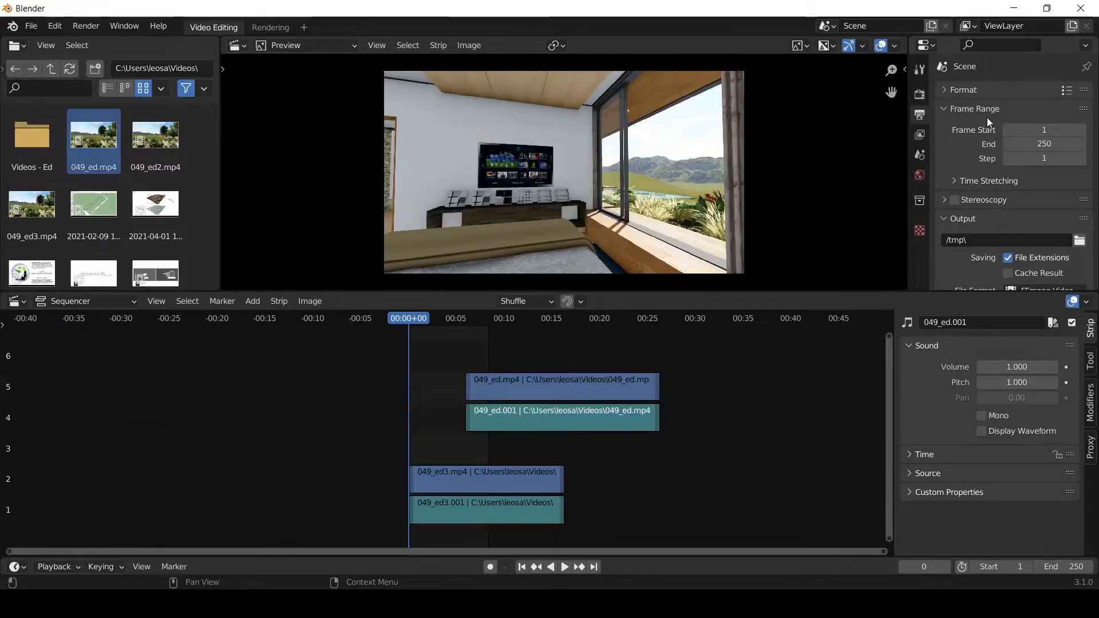
- Play the sequence from the start to preview how the overlapping clips and frame range play back, then stop playback
scroll(431, 432, up, 1)
scroll(432, 437, up, 5)
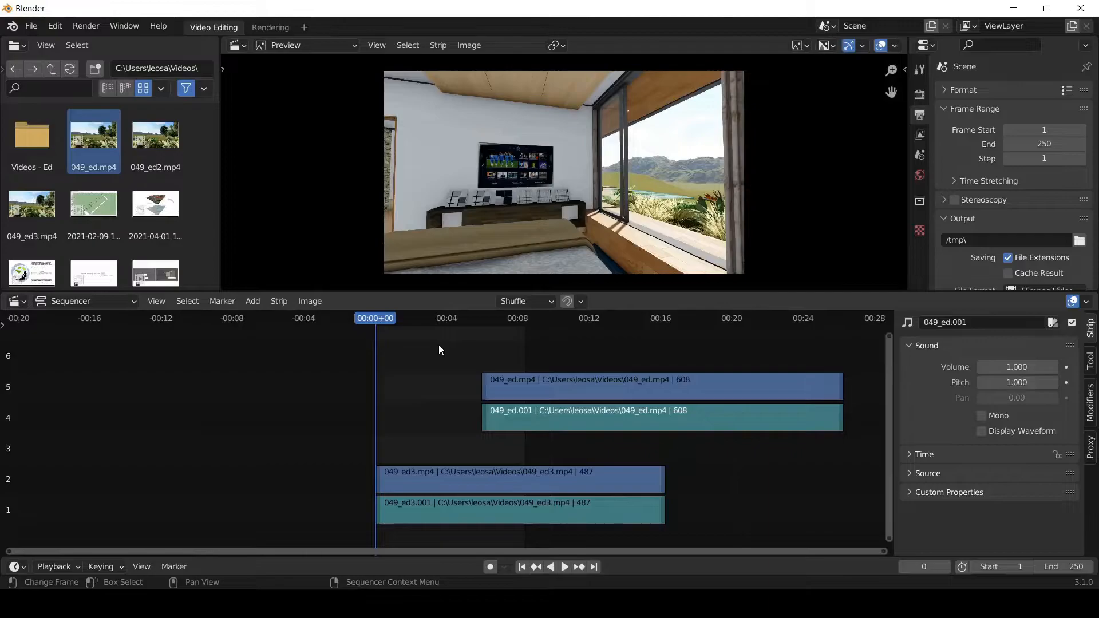
key(space)
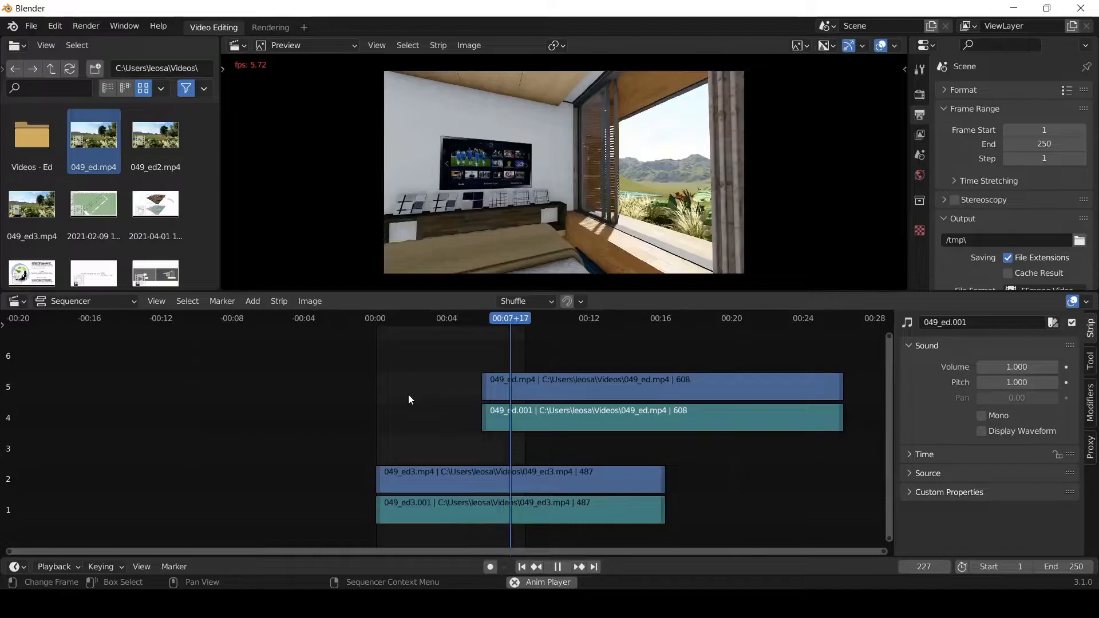
click(404, 366)
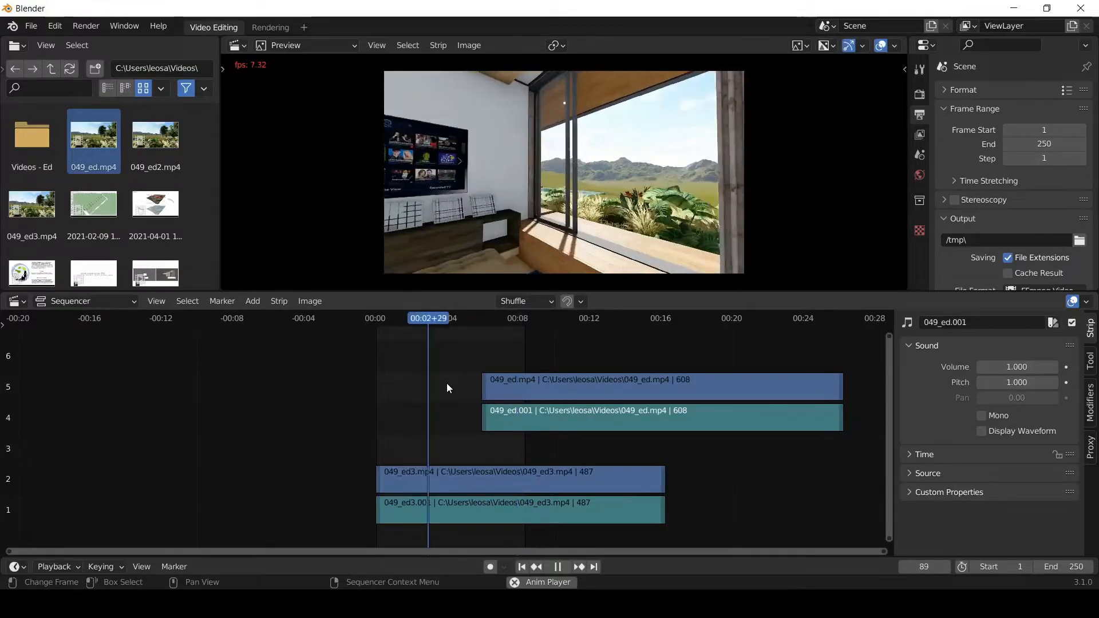
key(space)
scroll(306, 386, down, 1)
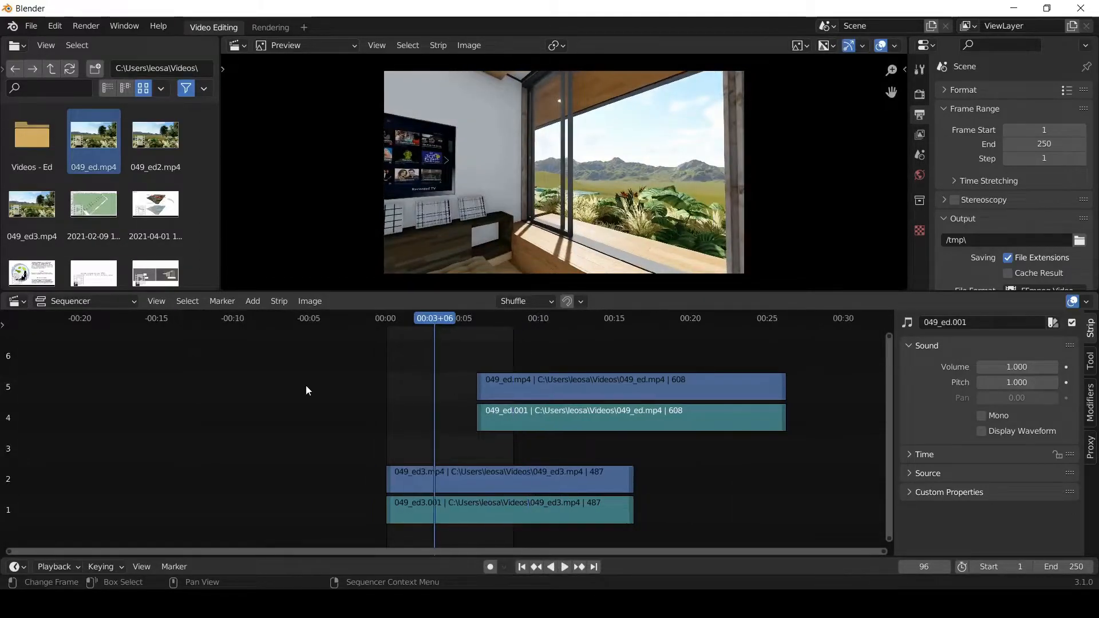
scroll(306, 384, down, 2)
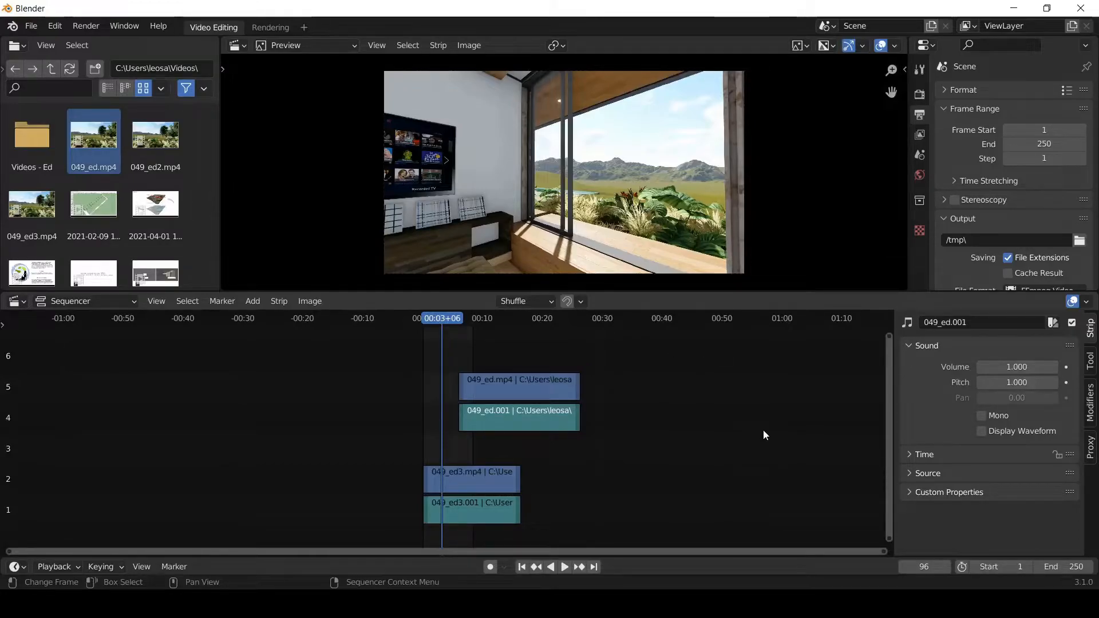
- Extend the scene's end frame to 2000 and shorten it to 1471
click(1041, 144)
text(2000)
key(Return)
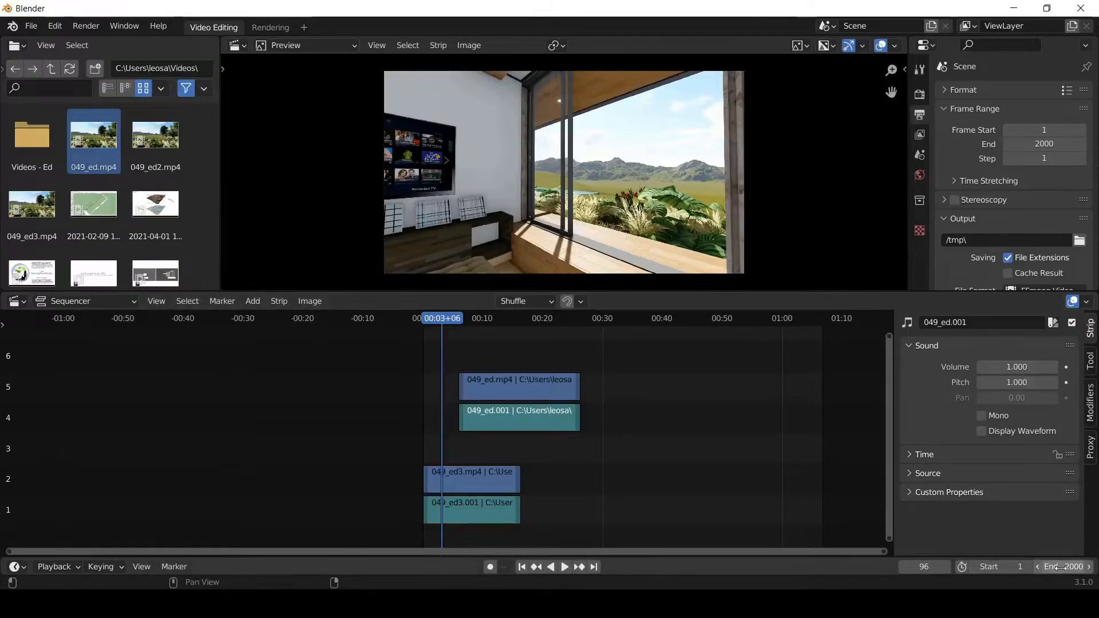
mouse_move(1066, 567)
mouse_down()
mouse_move(570, 567)
mouse_move(1098, 567)
mouse_move(758, 566)
mouse_up()
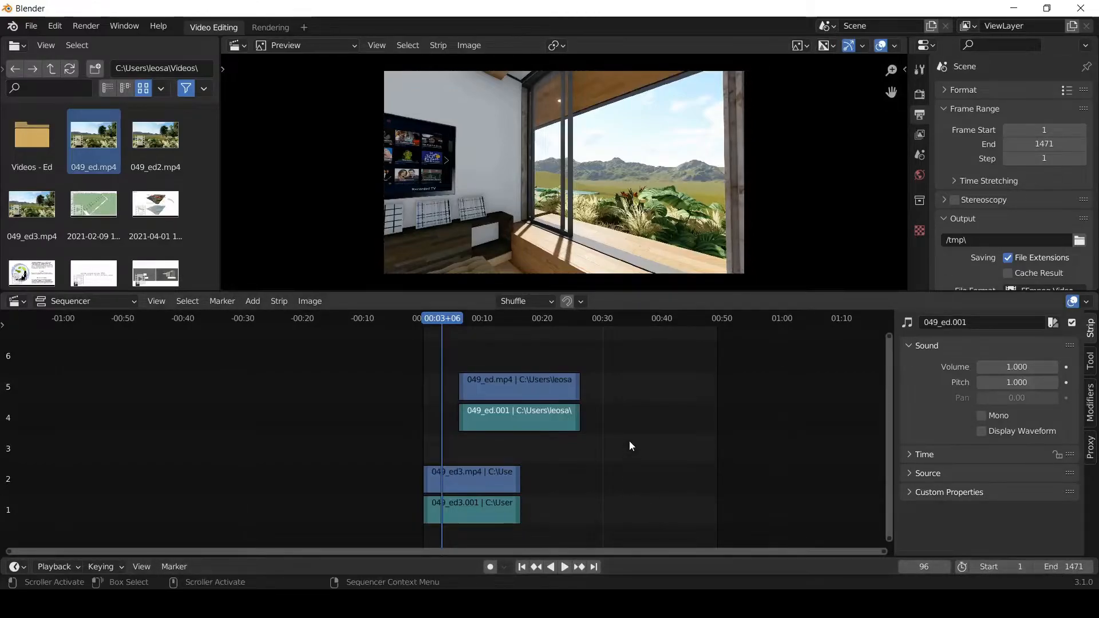
scroll(691, 530, up, 3)
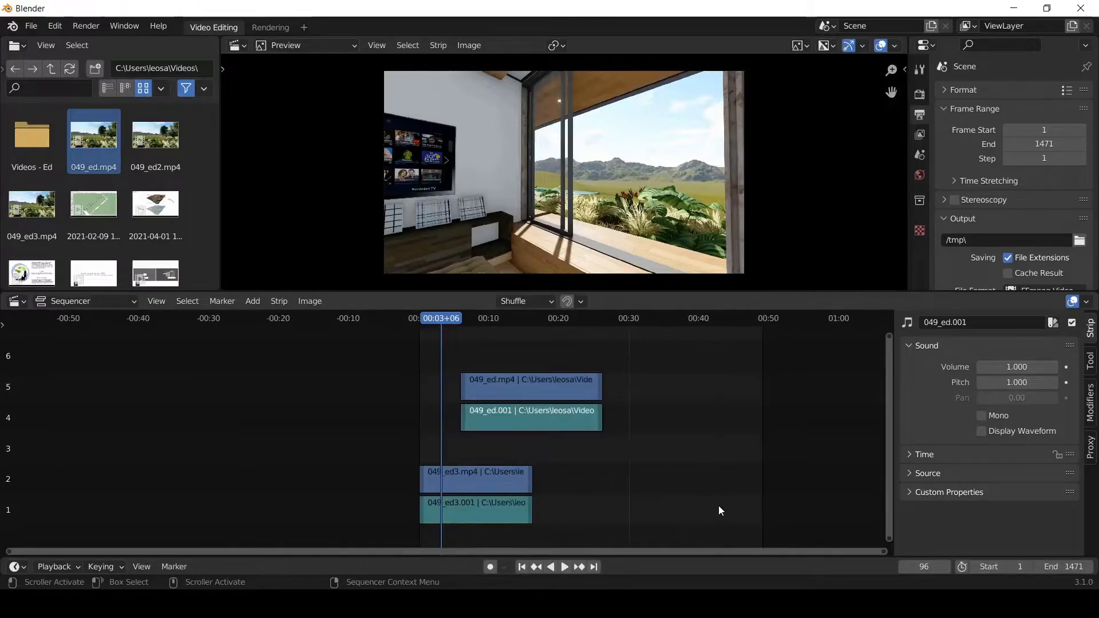
drag(450, 550, 606, 555)
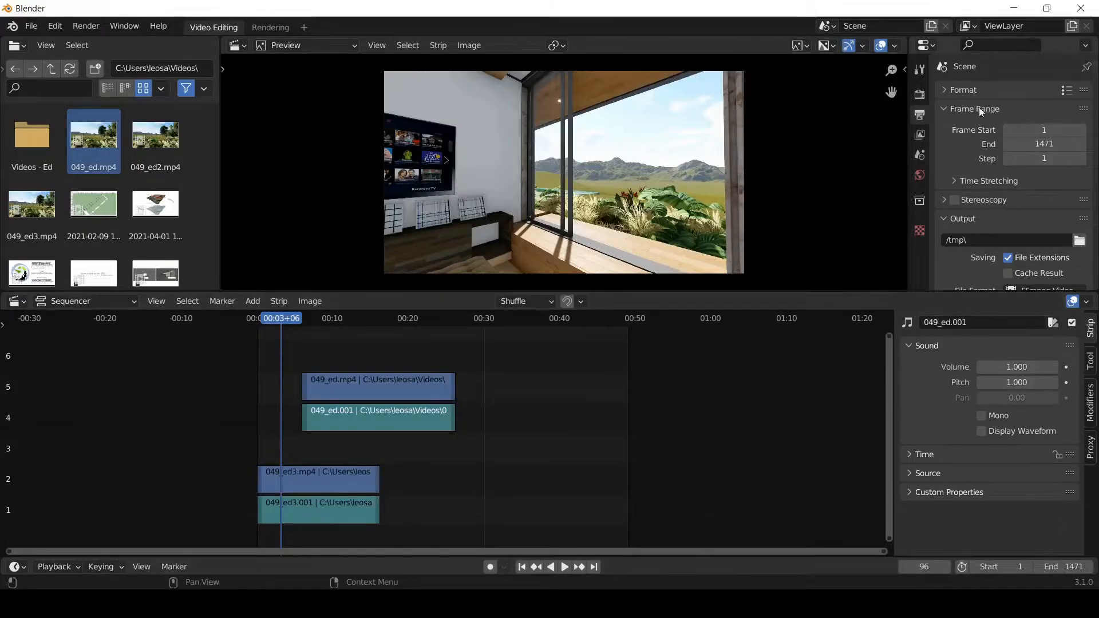
- Collapse the frame range settings and set the render output folder to _edicao inside the Videos folder
click(945, 108)
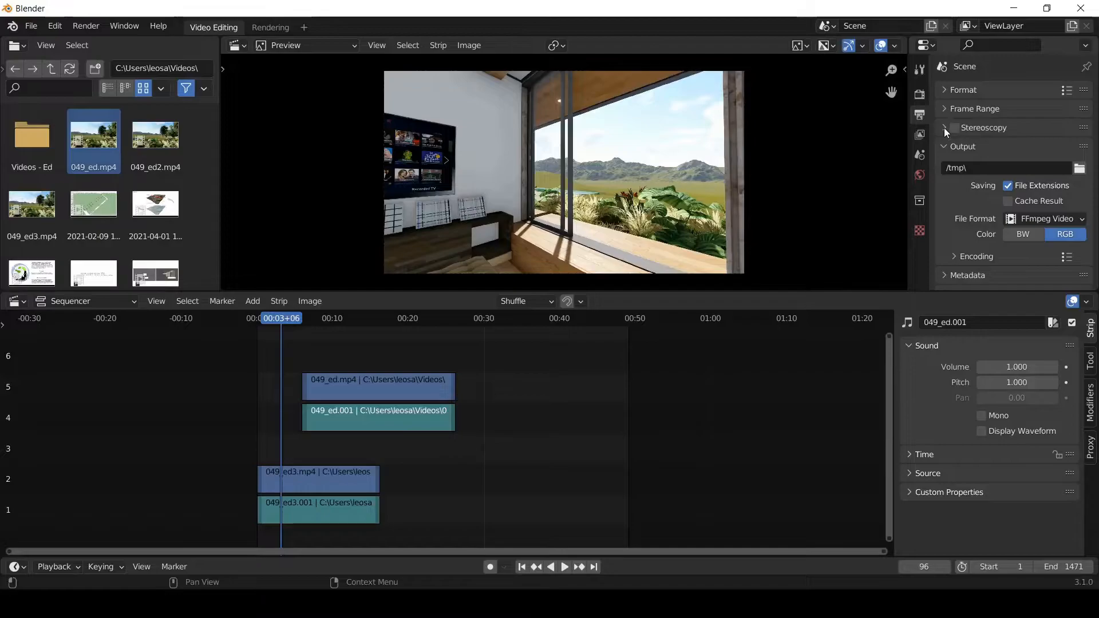
click(944, 129)
click(943, 128)
scroll(973, 148, down, 1)
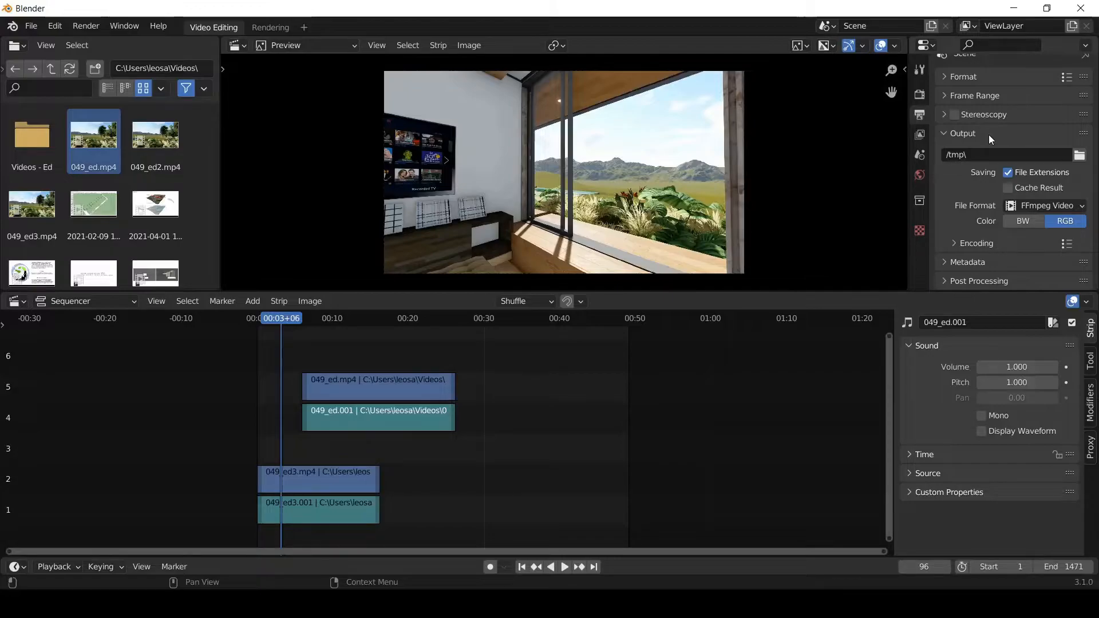
click(1080, 155)
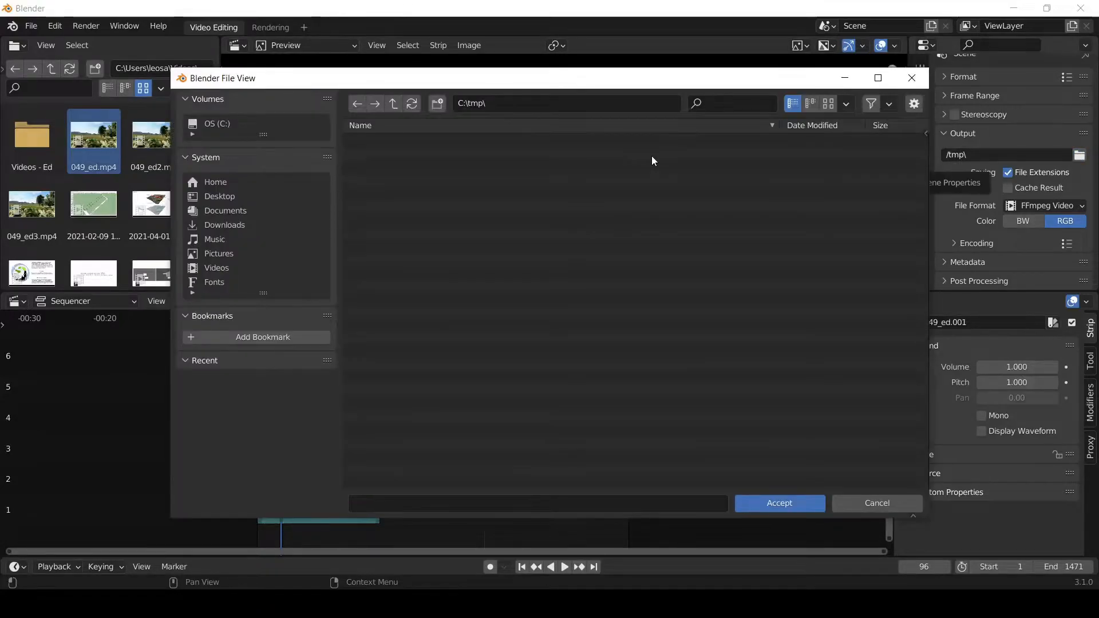
click(217, 267)
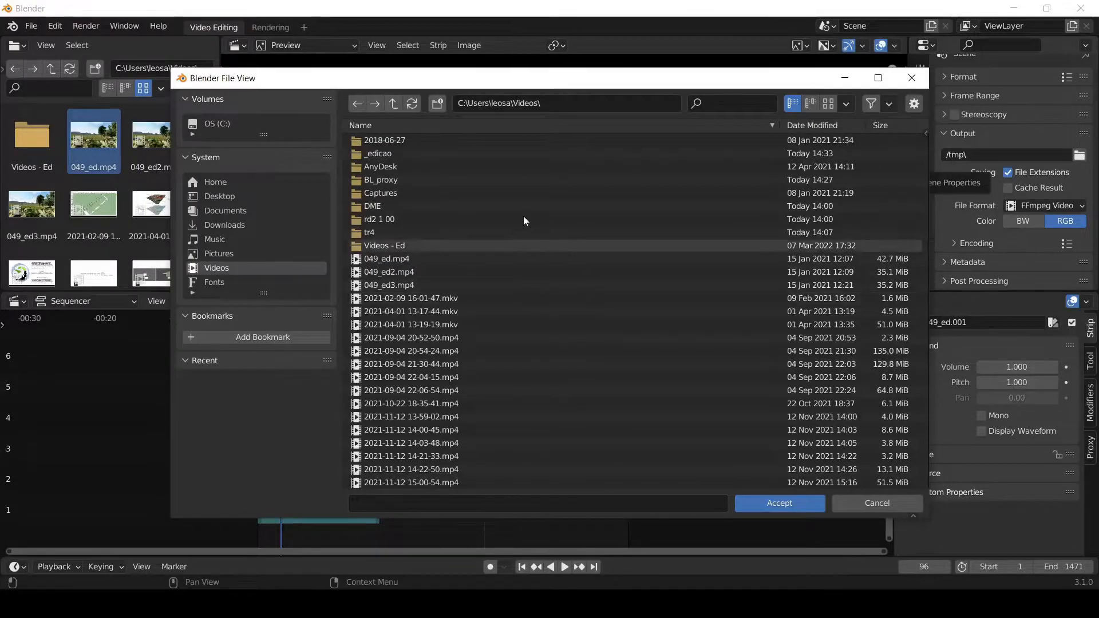
double_click(387, 153)
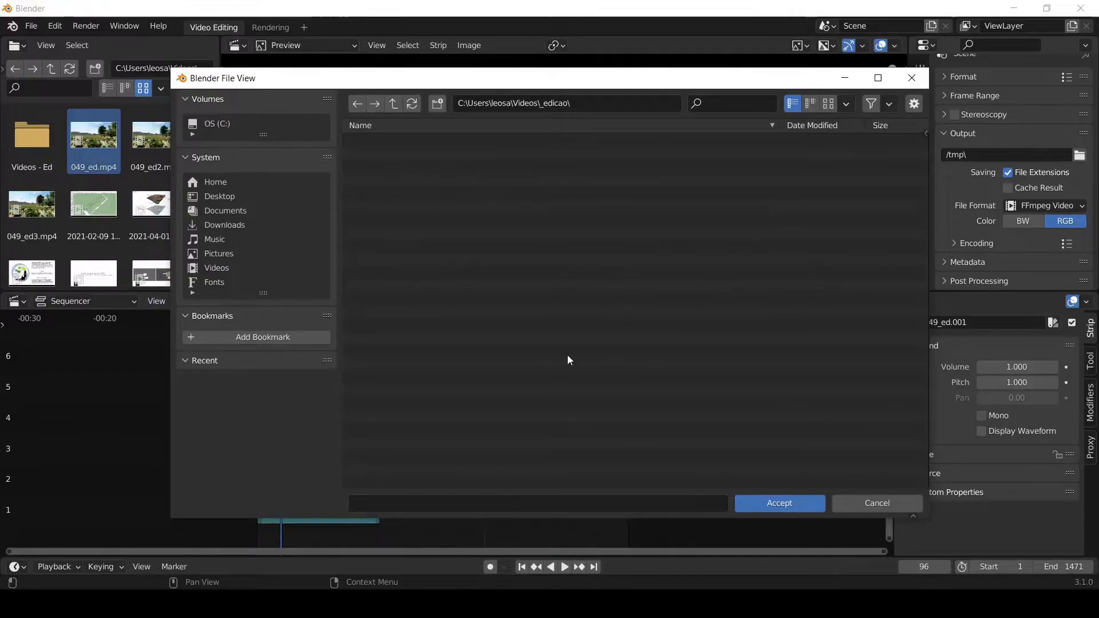
click(802, 503)
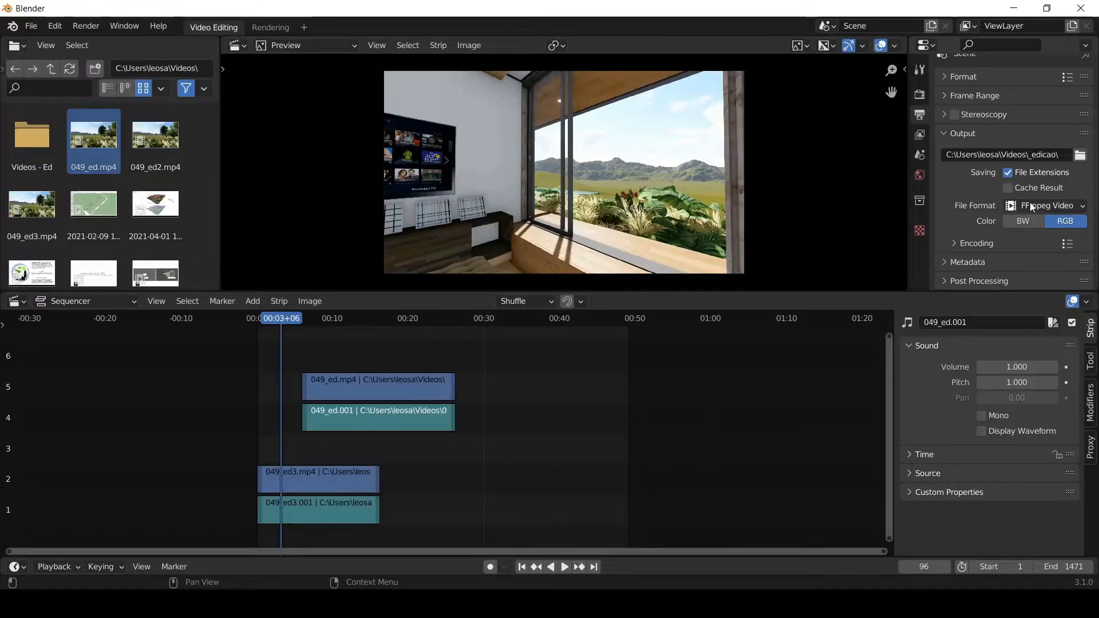
- Try PNG as the output file format and switch back to FFmpeg Video
click(1064, 207)
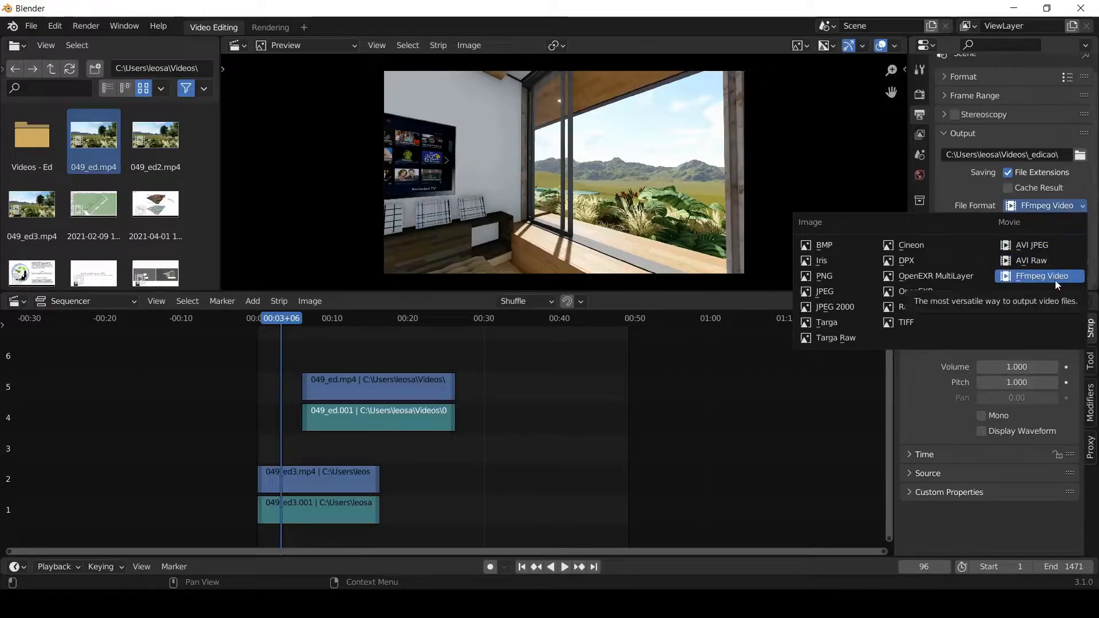
click(825, 277)
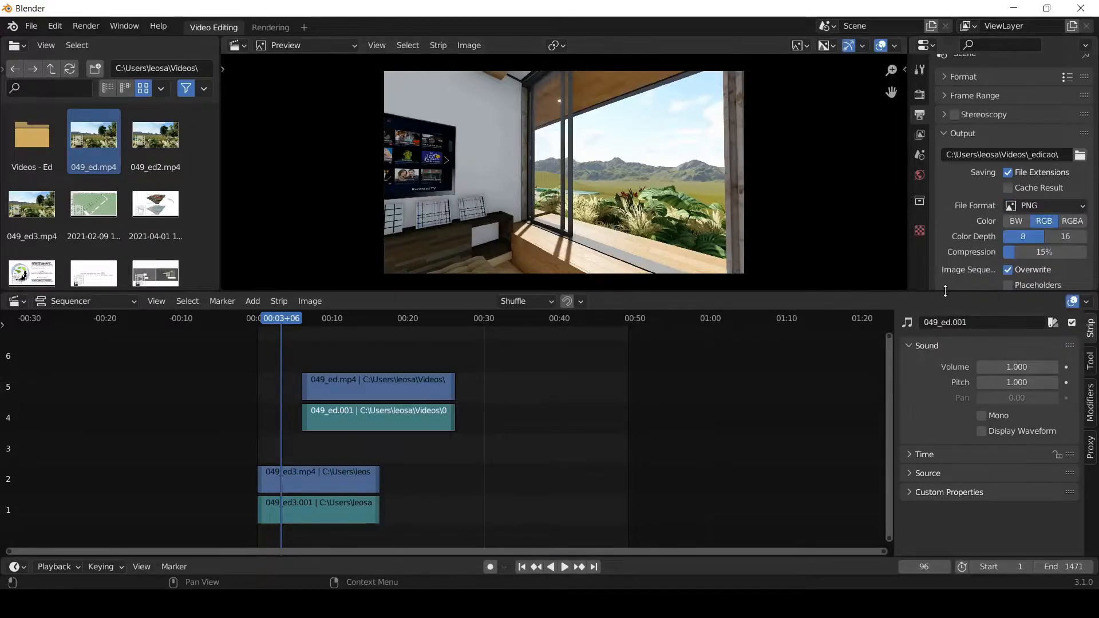
click(1044, 205)
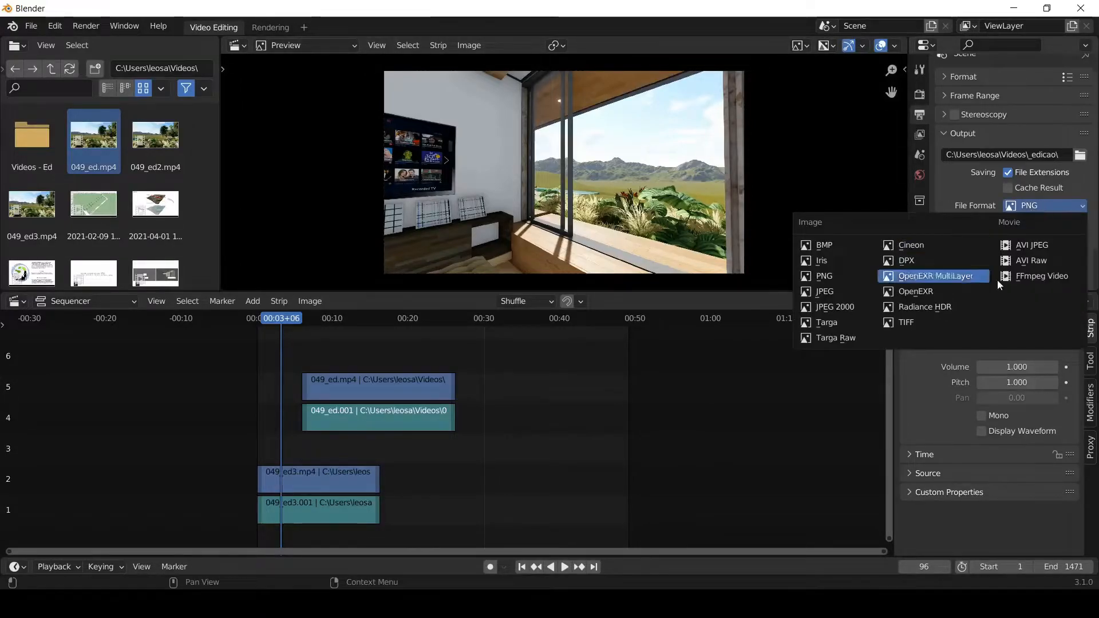
click(1034, 279)
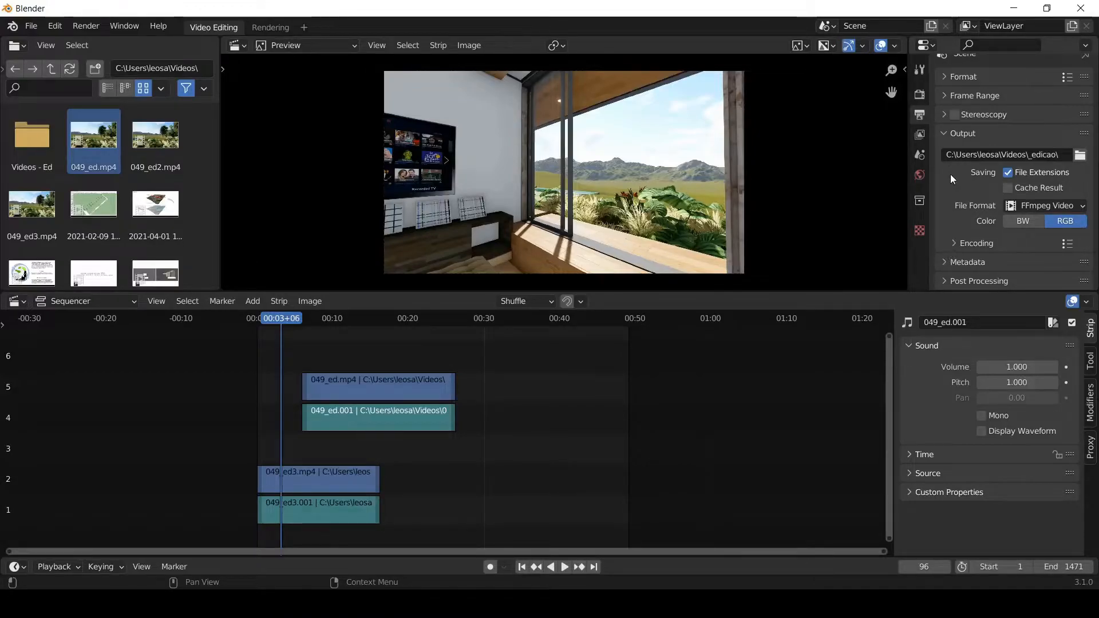
- Examine the video and audio encoding settings and the available audio codecs, keeping AAC selected
click(953, 243)
scroll(963, 215, down, 5)
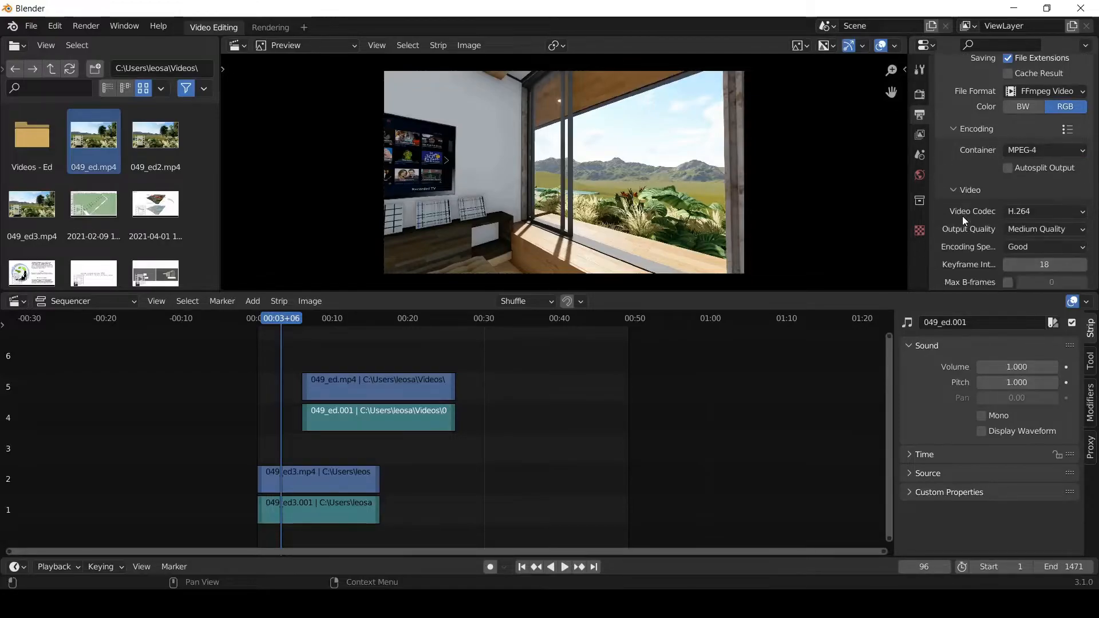
scroll(956, 130, down, 2)
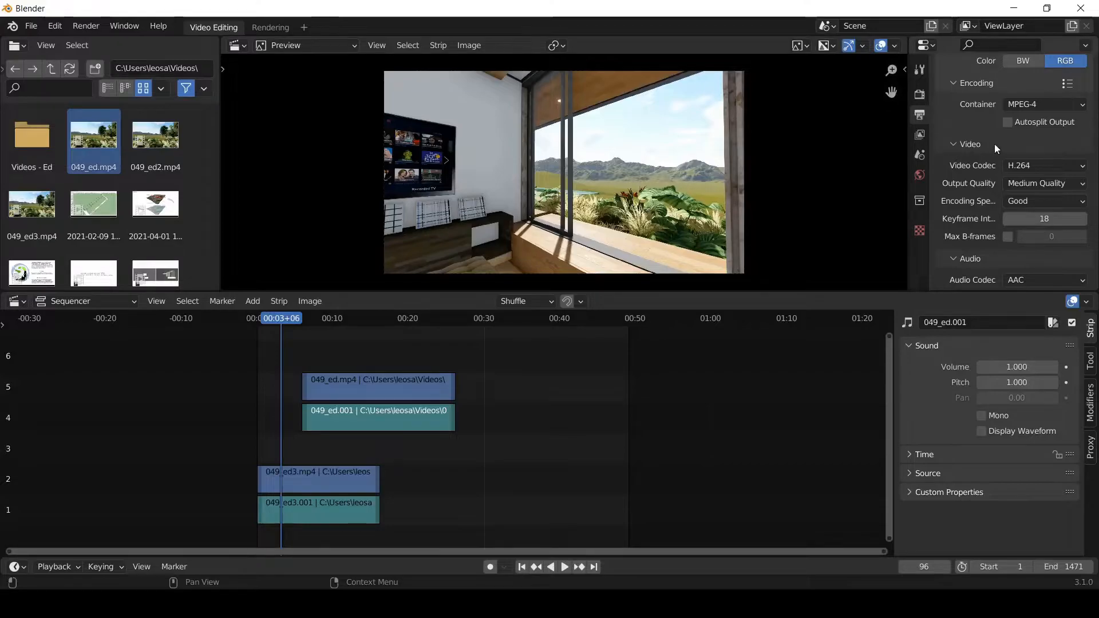
scroll(970, 145, down, 1)
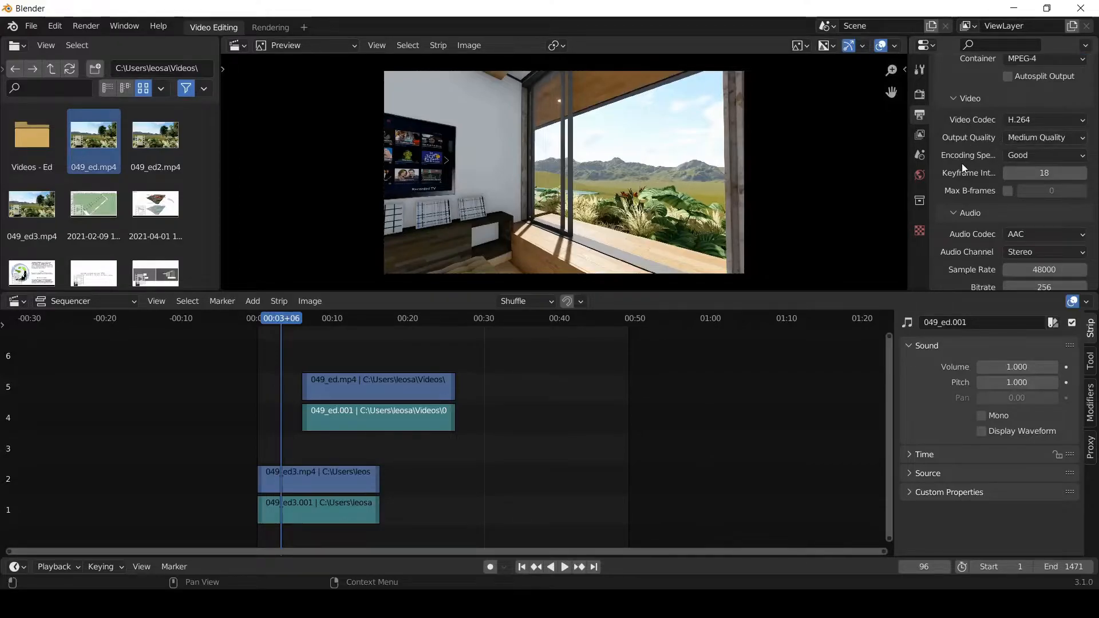
scroll(962, 163, down, 2)
scroll(952, 190, down, 2)
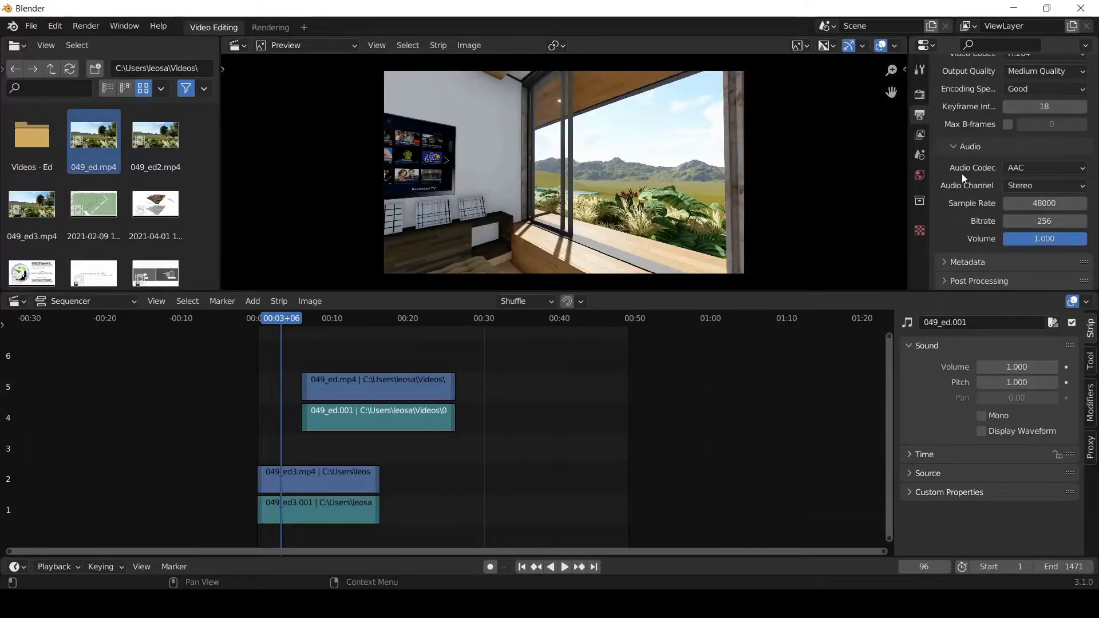
click(1030, 167)
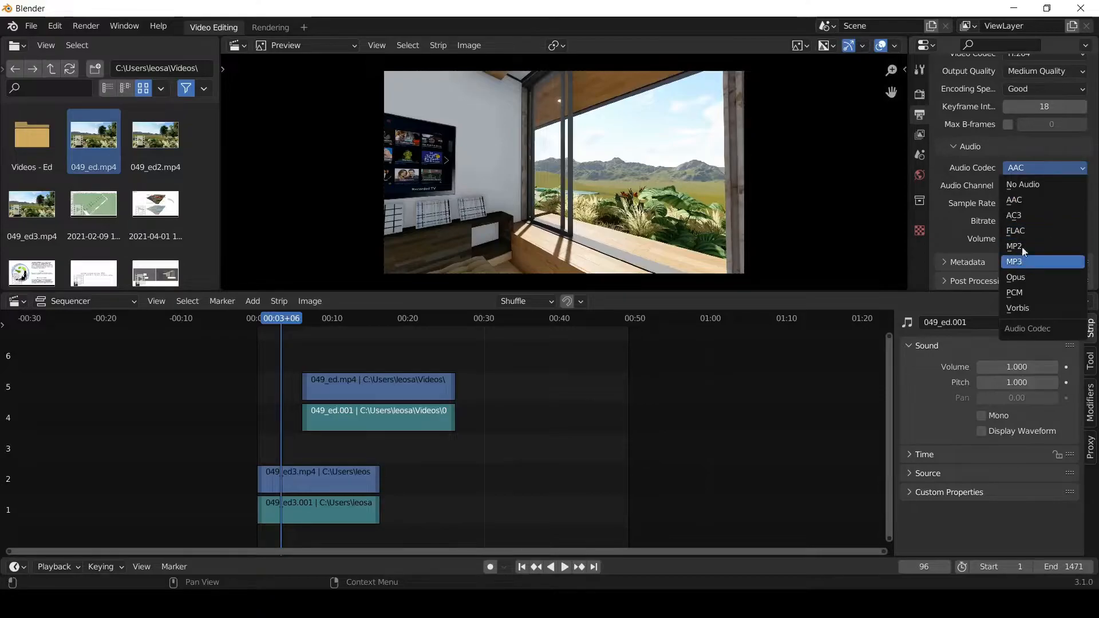
click(1027, 198)
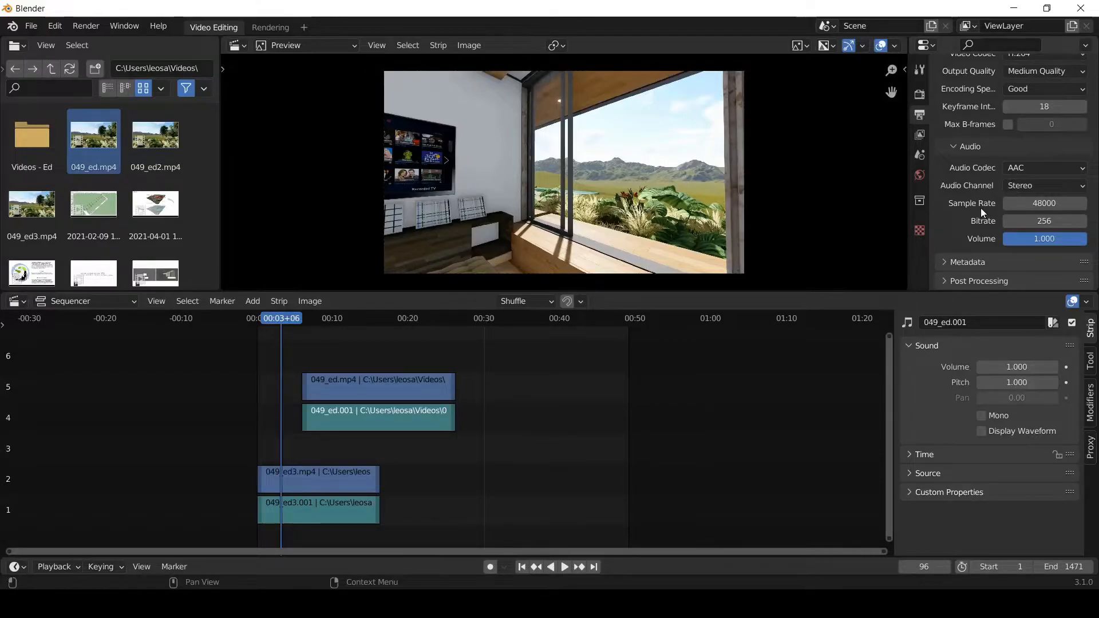
scroll(956, 150, up, 1)
scroll(955, 149, up, 10)
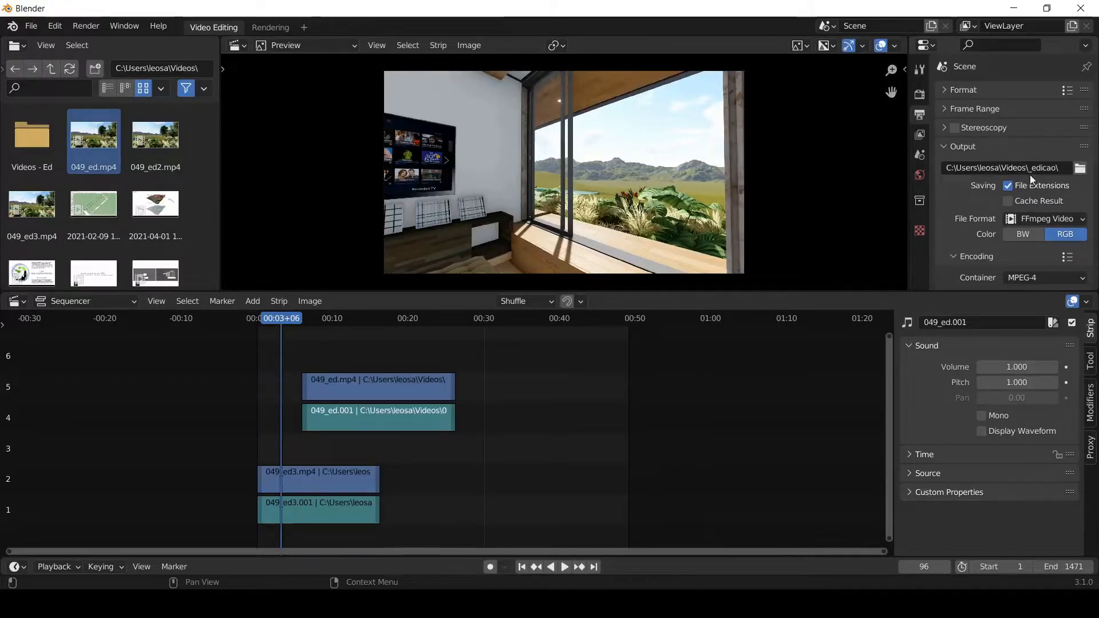
- Save the project as teste.blend in the _edicao folder inside Videos
click(35, 26)
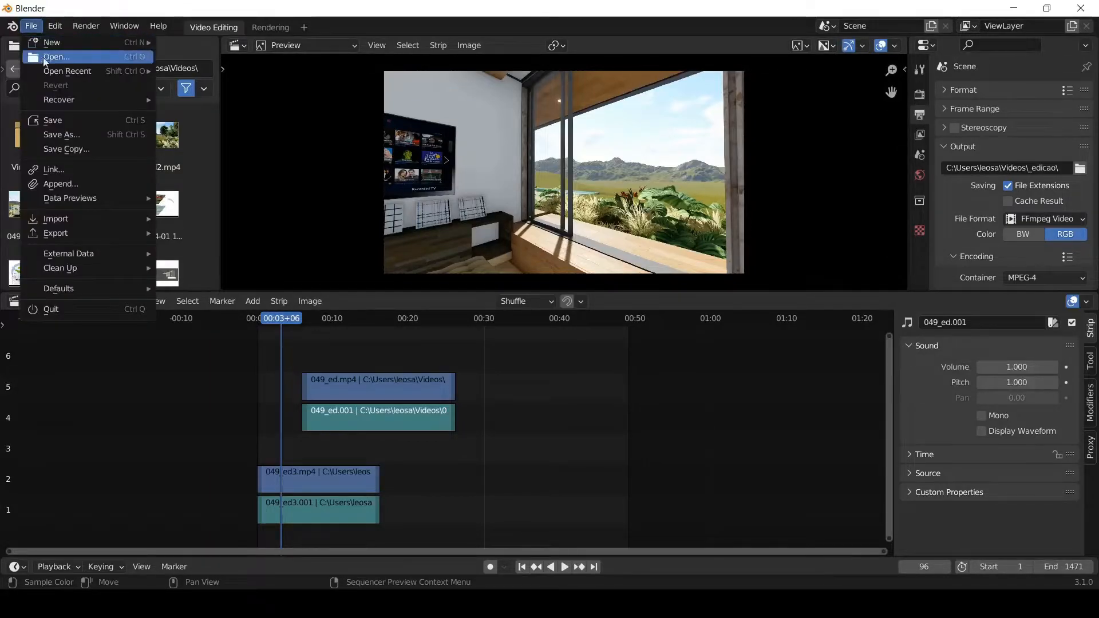
click(76, 134)
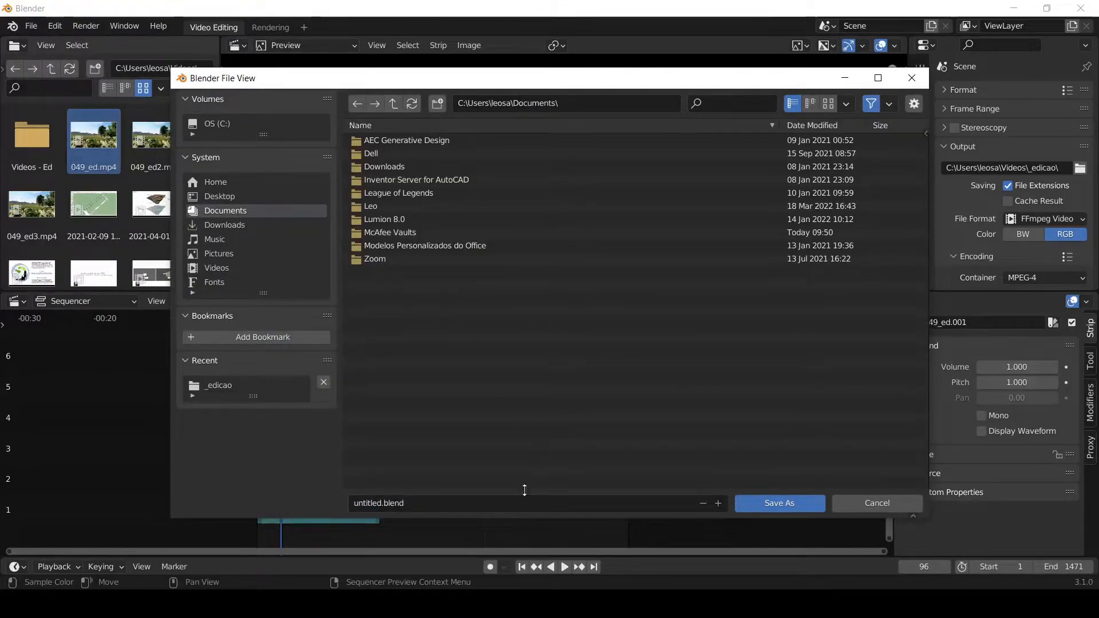
click(455, 503)
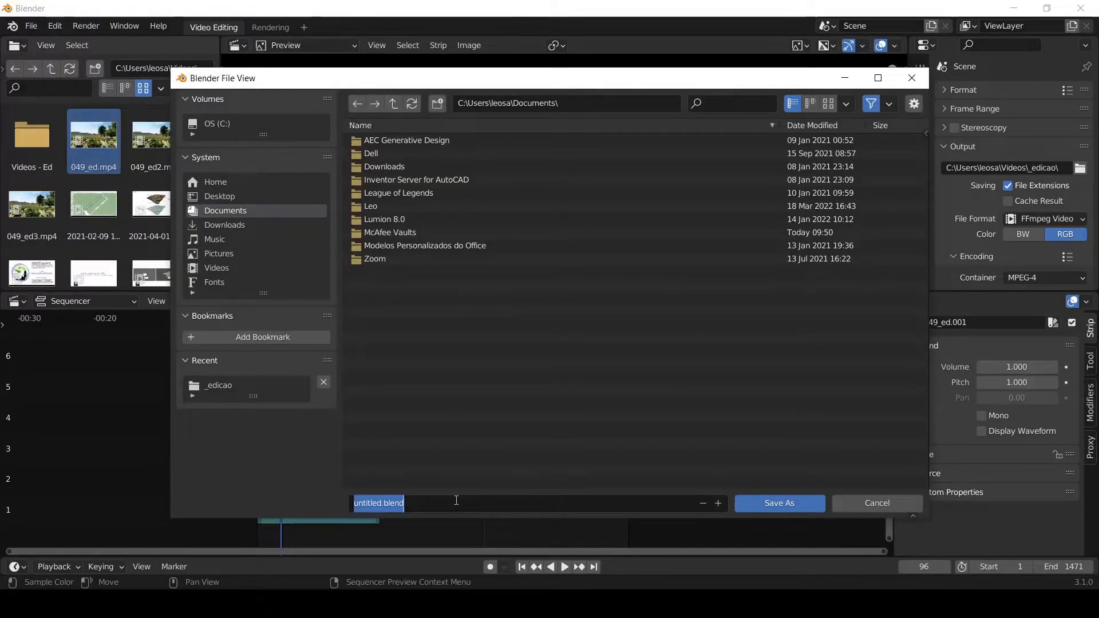
text(teste)
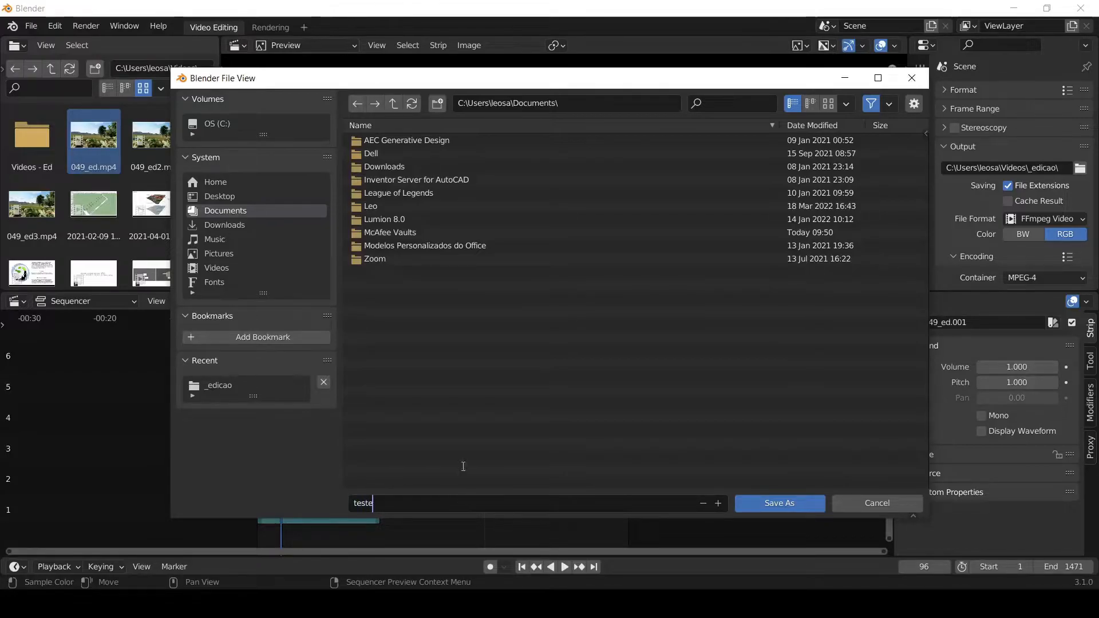
click(210, 266)
click(210, 267)
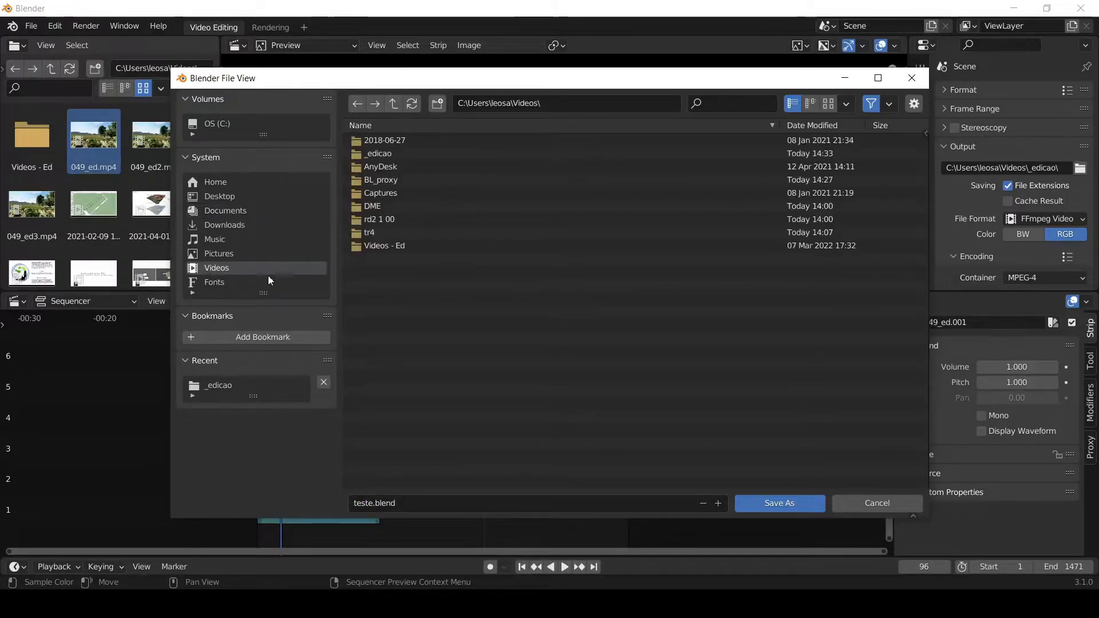
double_click(387, 154)
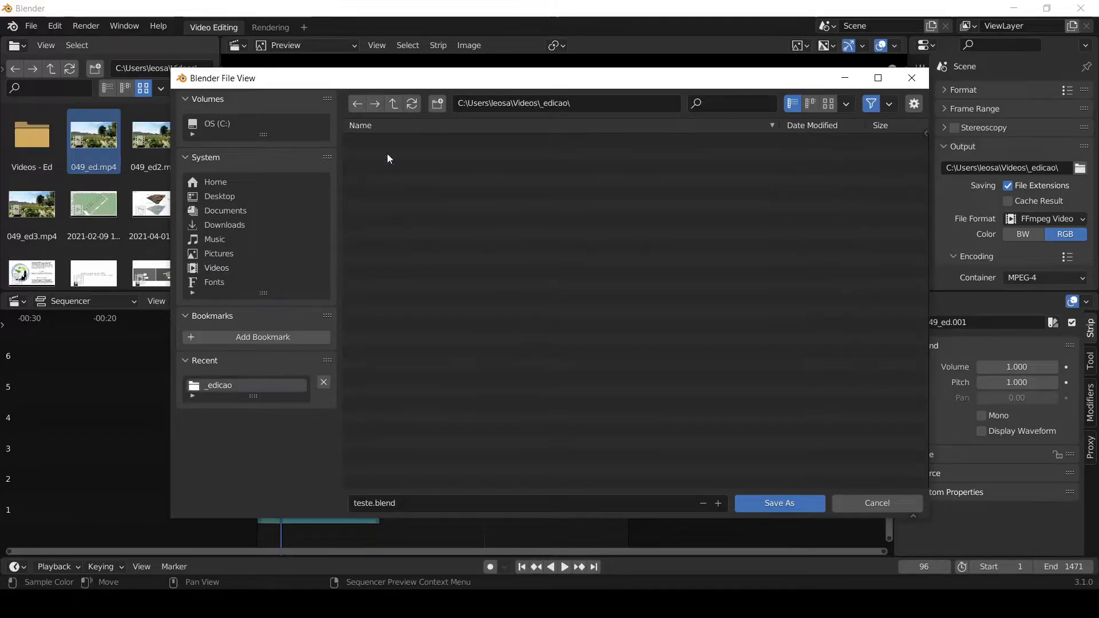
click(794, 507)
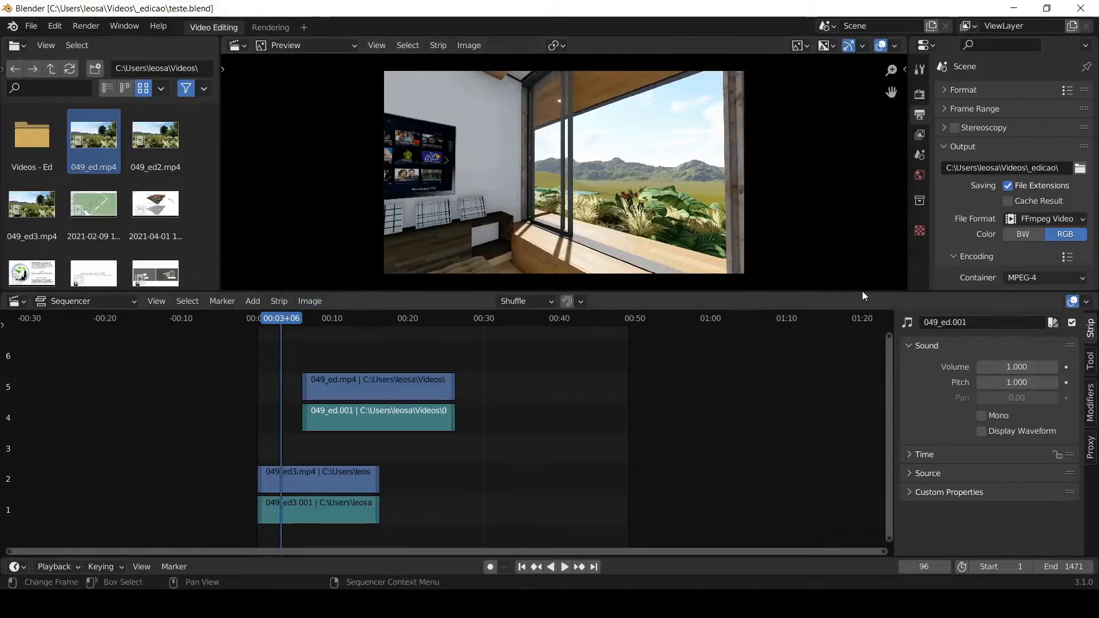
- Select both 049_ed strips and move them together to start at about 21 seconds, keeping channels 4 and 5
click(32, 27)
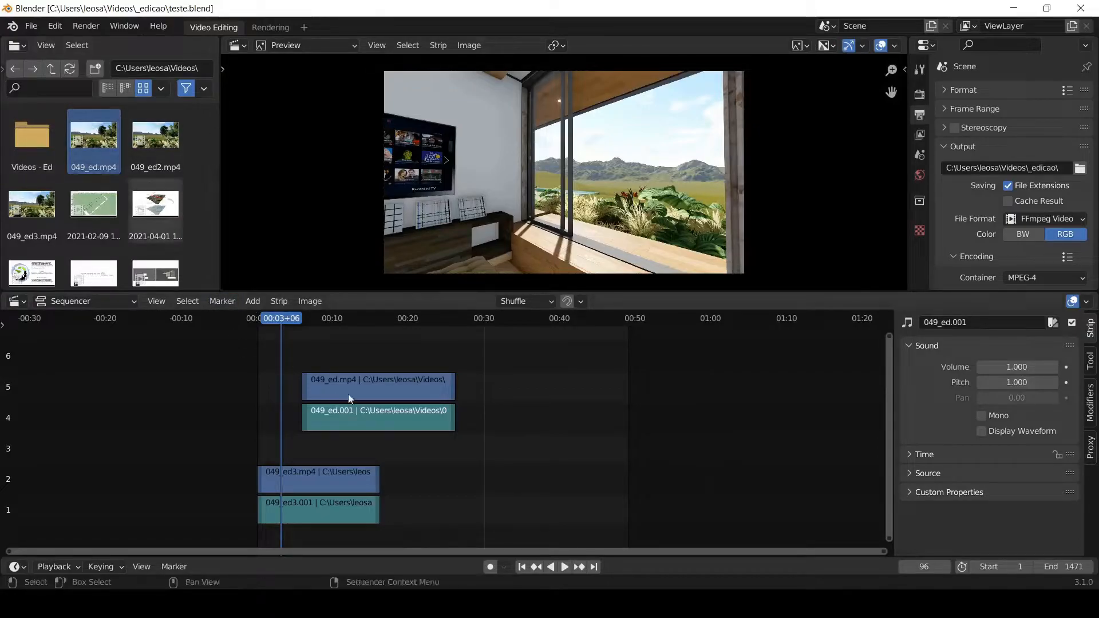
key(ctrl+z)
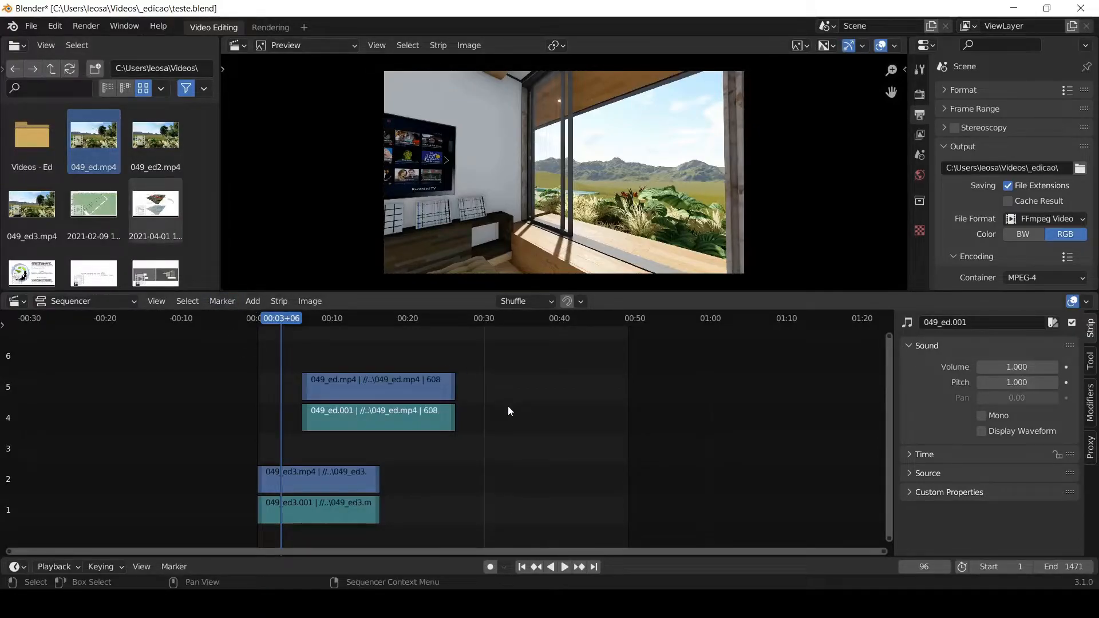
drag(423, 359, 358, 437)
drag(397, 393, 508, 401)
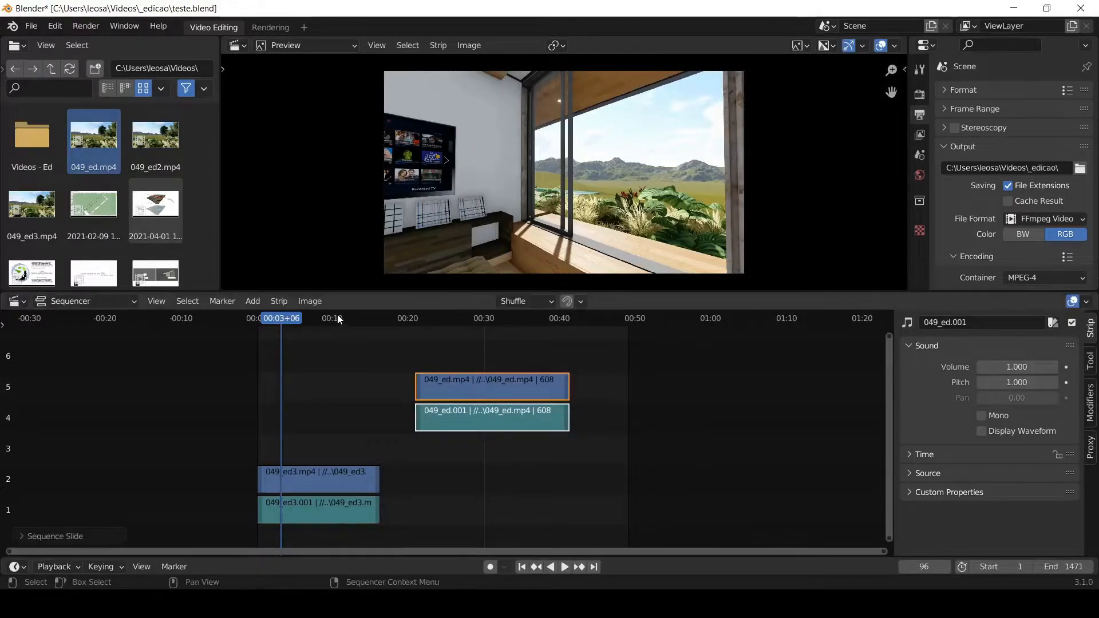
click(374, 428)
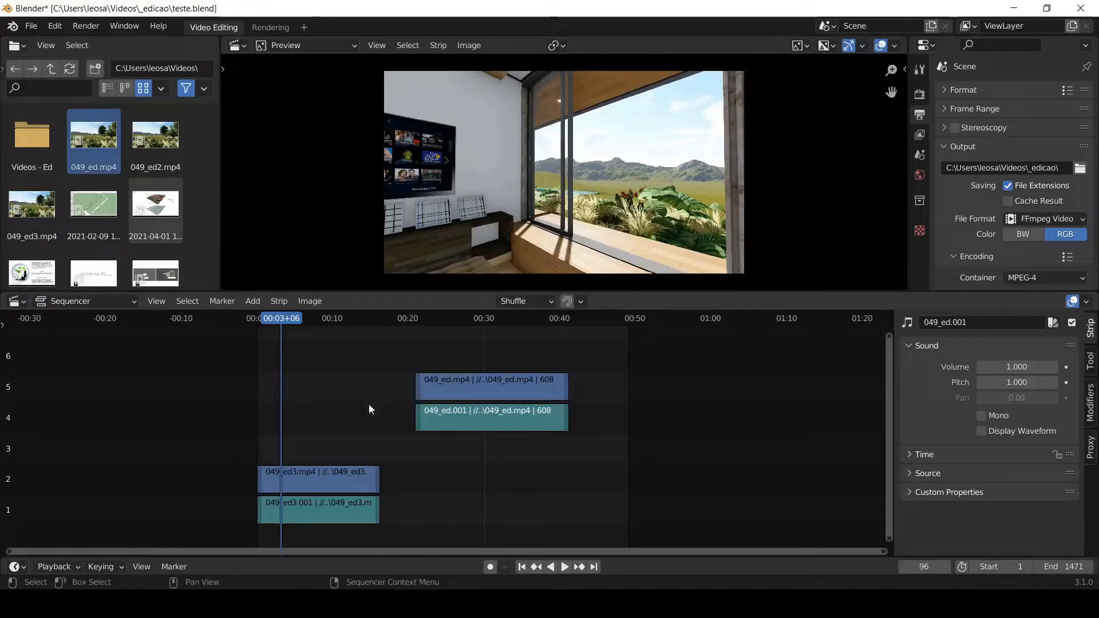
- Trim the 049_ed picture strip on channel 5 to start at frame 759 and end at frame 1189
scroll(292, 442, up, 3)
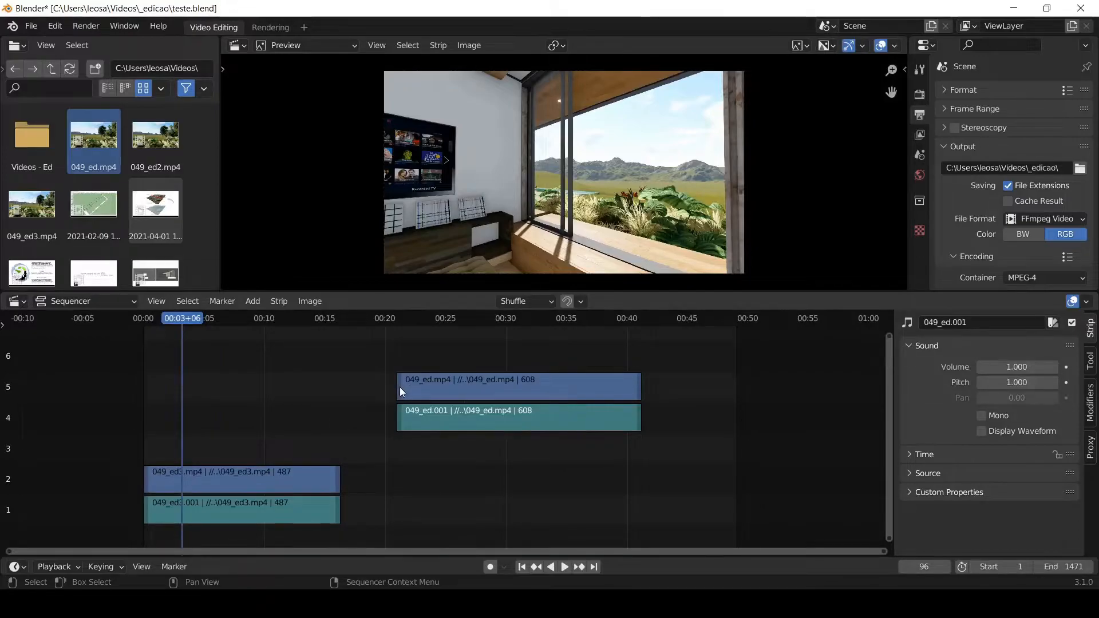
drag(398, 386, 452, 391)
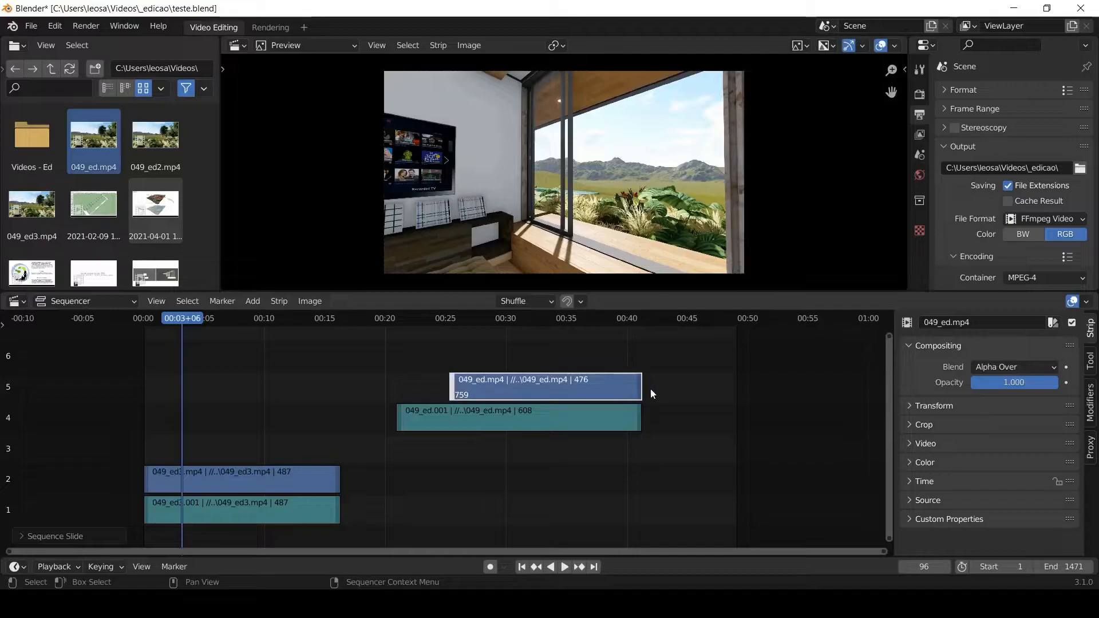
drag(640, 392, 623, 392)
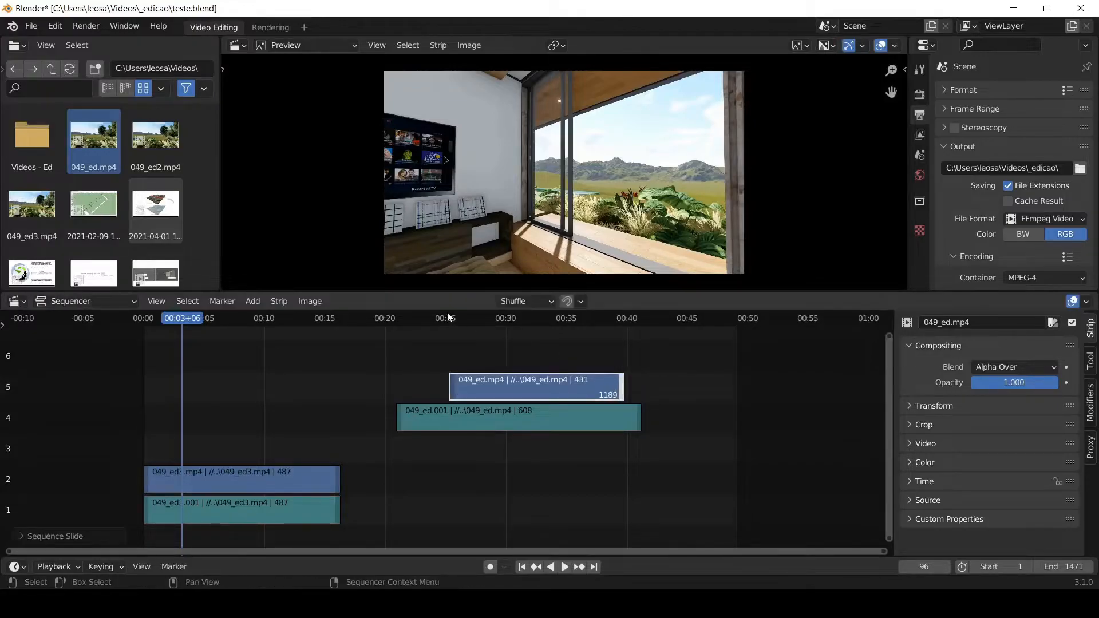
- Undo the trims on the 049_ed picture strip and play back the beginning and end of the full clip
key(ctrl+z)
key(ctrl+z)
key(ctrl+z)
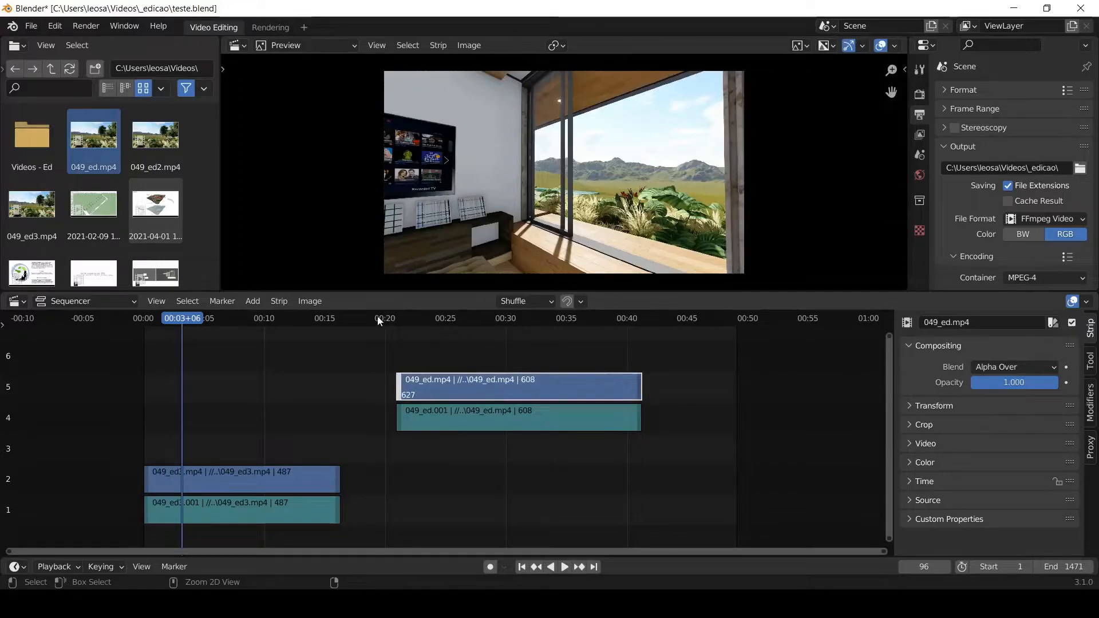
click(393, 320)
key(space)
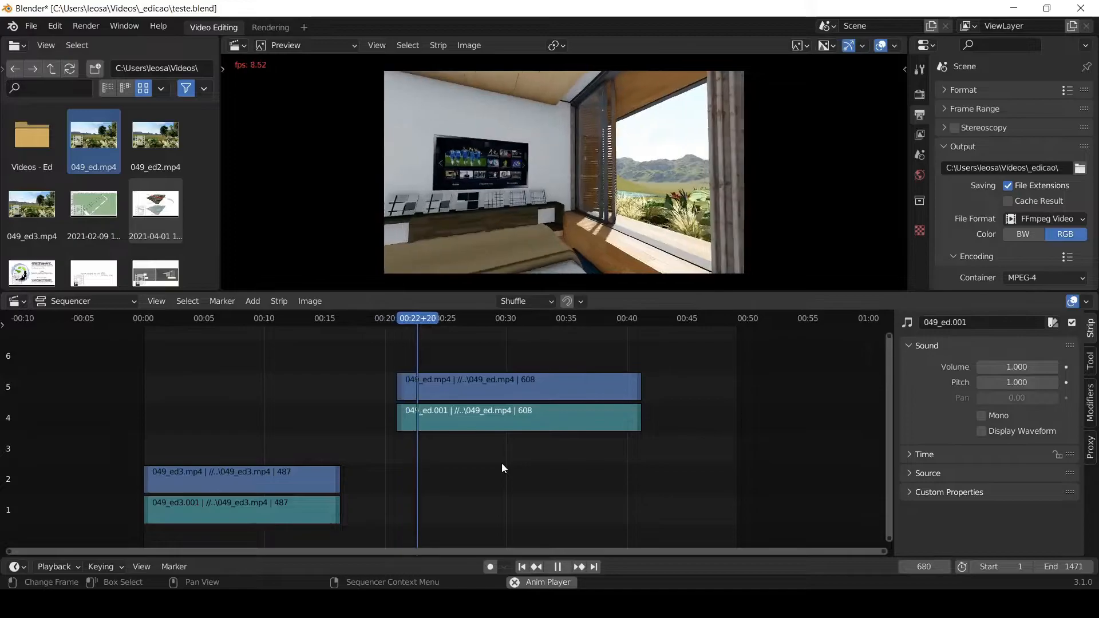
click(631, 319)
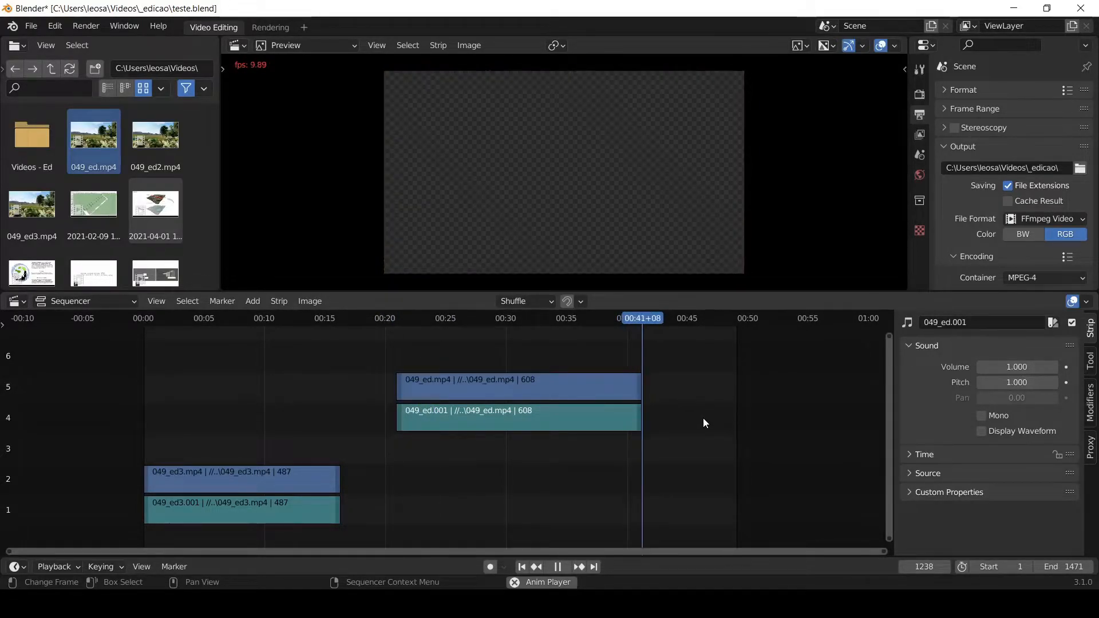
key(space)
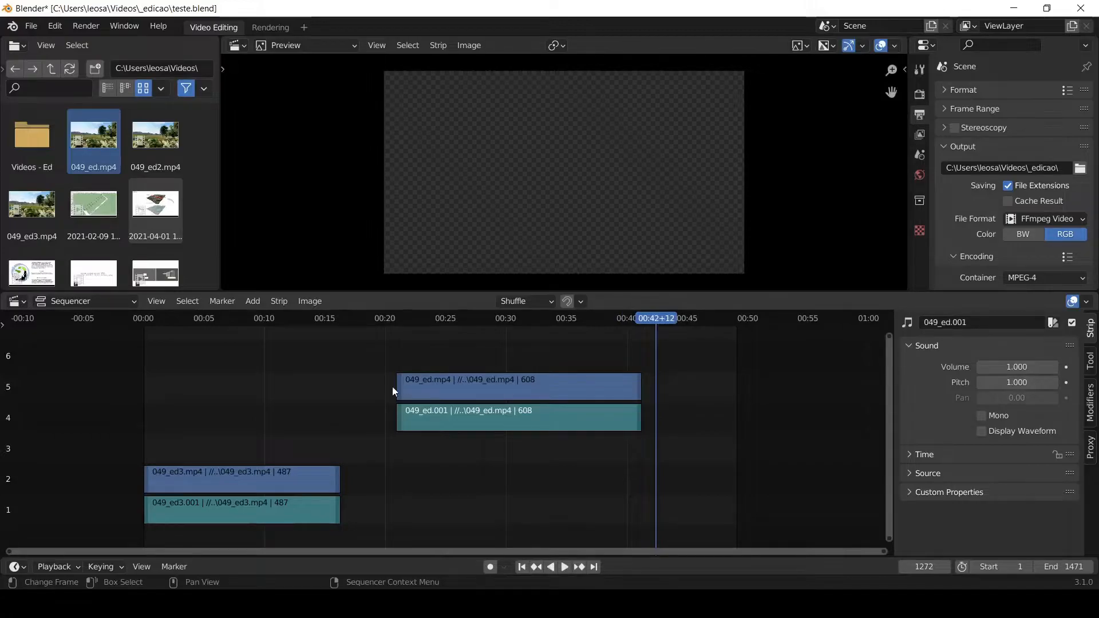
- Trim the 049_ed picture strip on channel 5 to 418 frames ending at frame 1162, play it against its sound, and undo the trims
drag(393, 386, 450, 382)
drag(640, 387, 611, 387)
click(400, 320)
key(space)
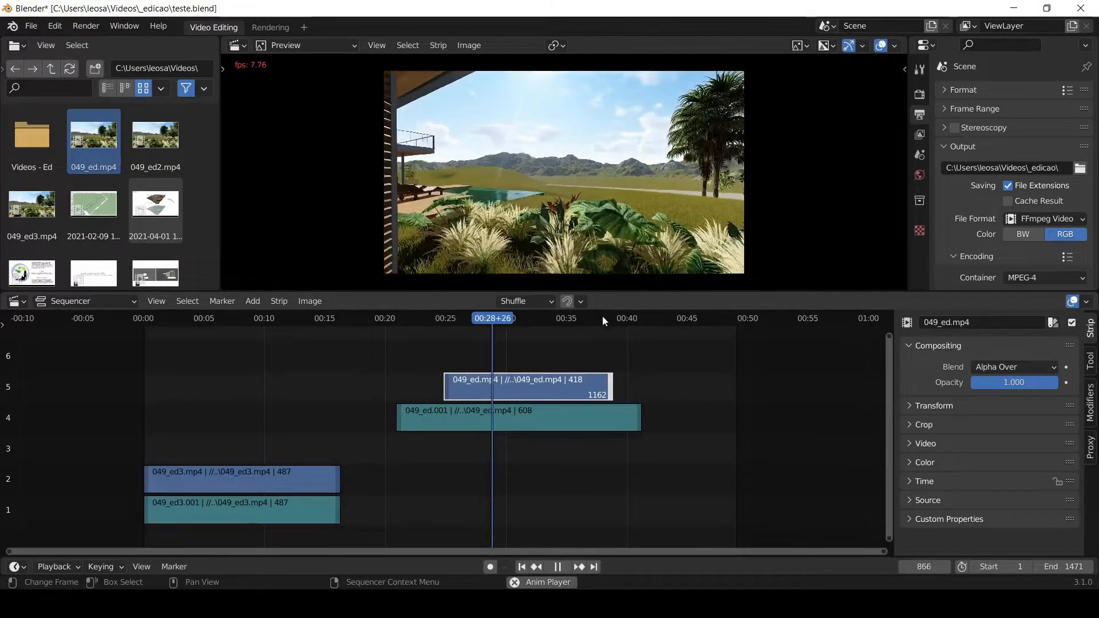
click(628, 318)
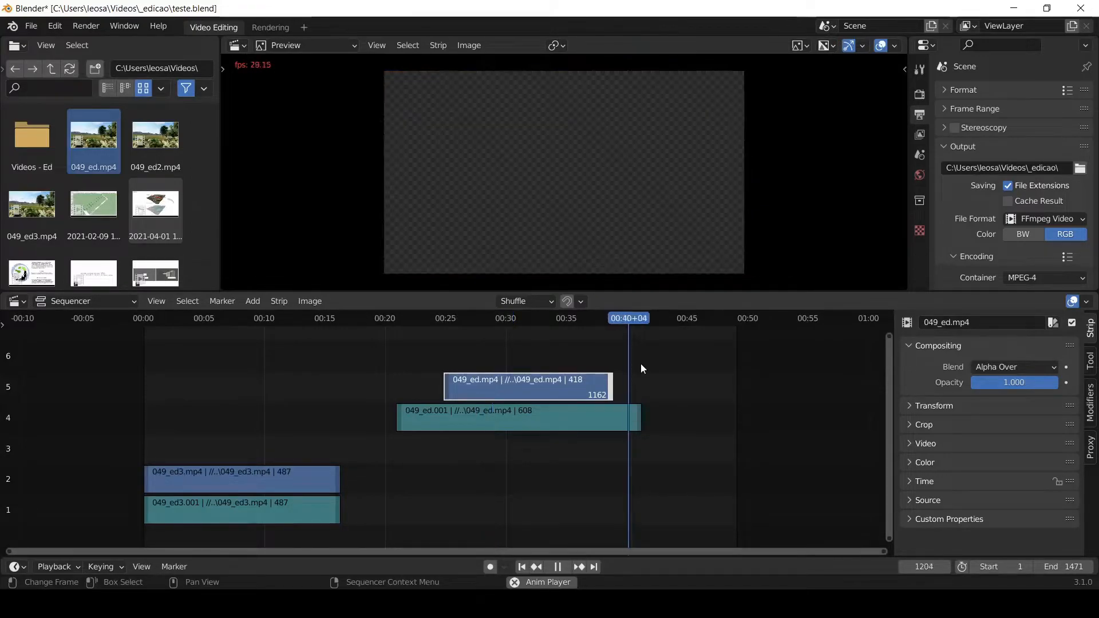
click(641, 378)
key(space)
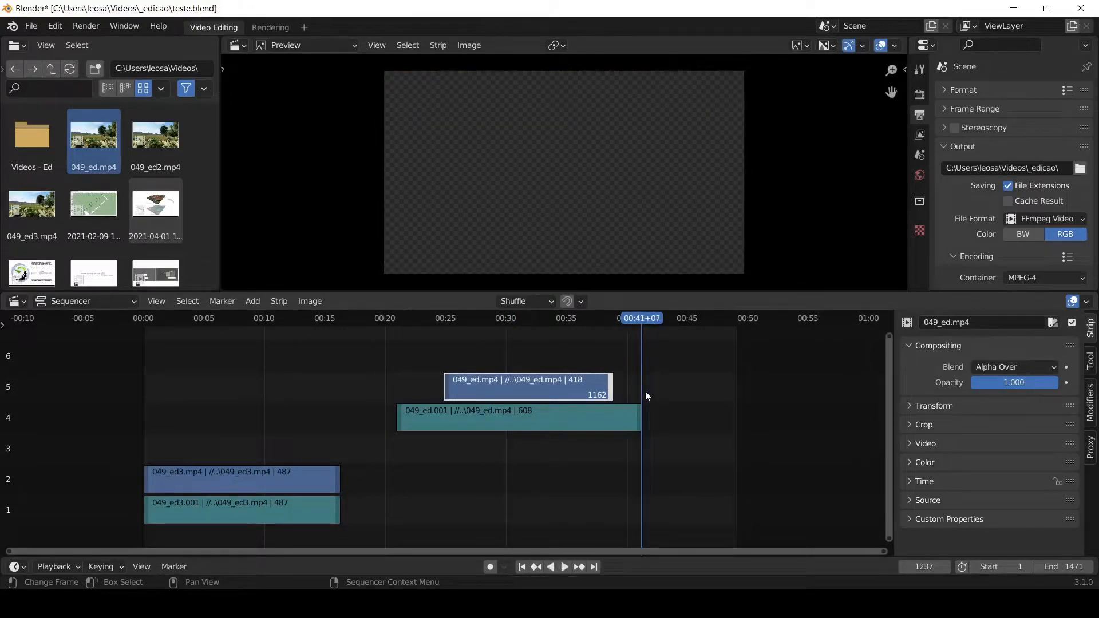
click(654, 318)
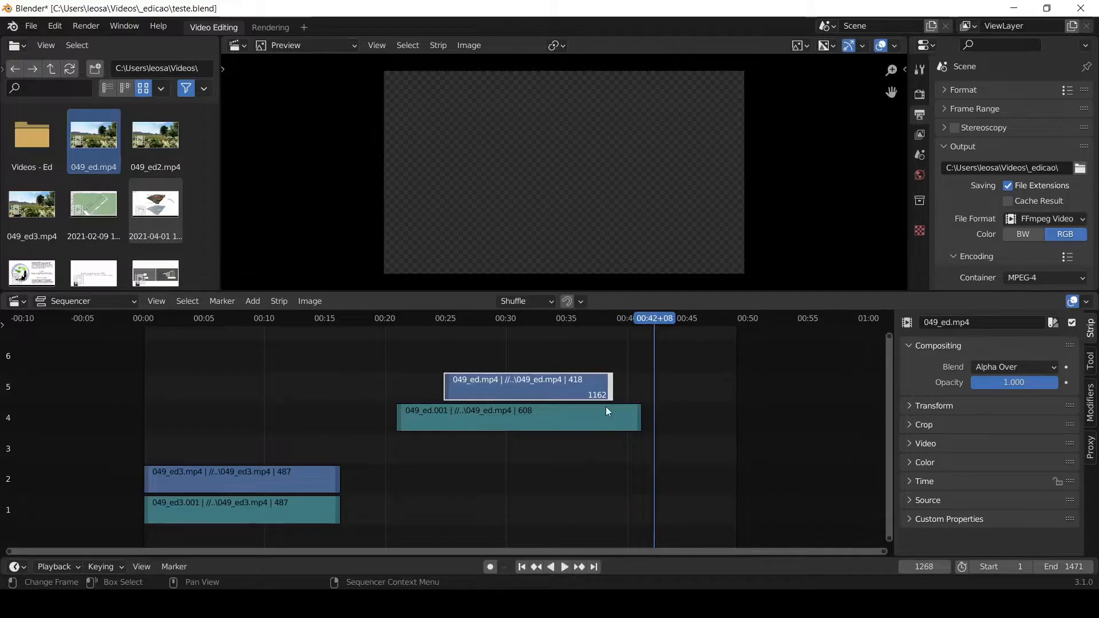
key(ctrl+z)
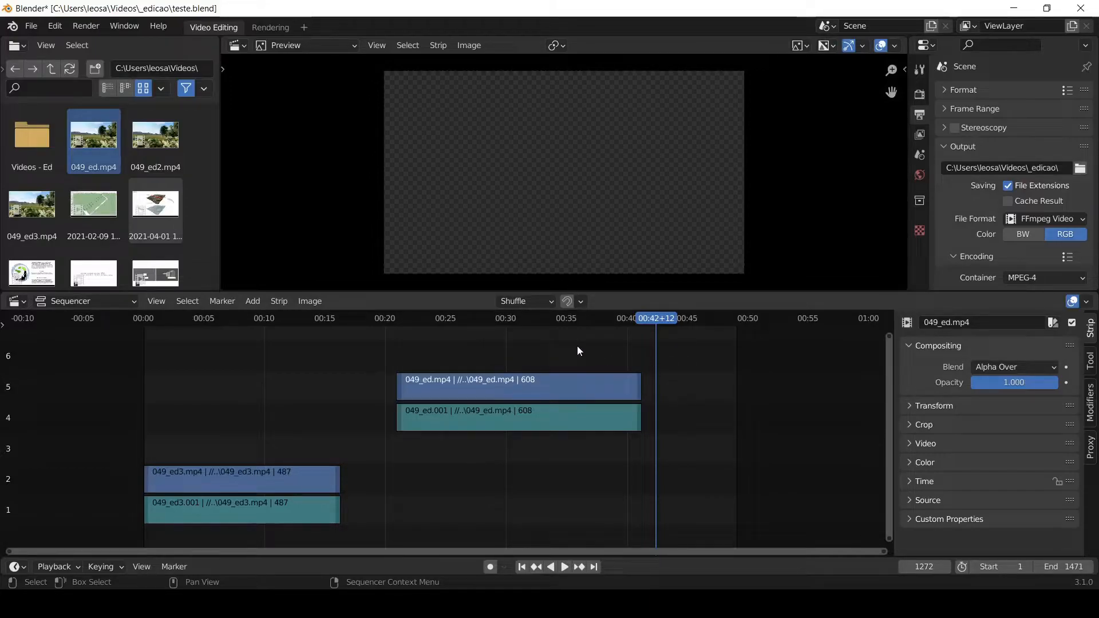
- Slide both 049_ed strips to start at about 28 seconds and both 049_ed3 strips to start at about 5 seconds
drag(469, 345, 500, 386)
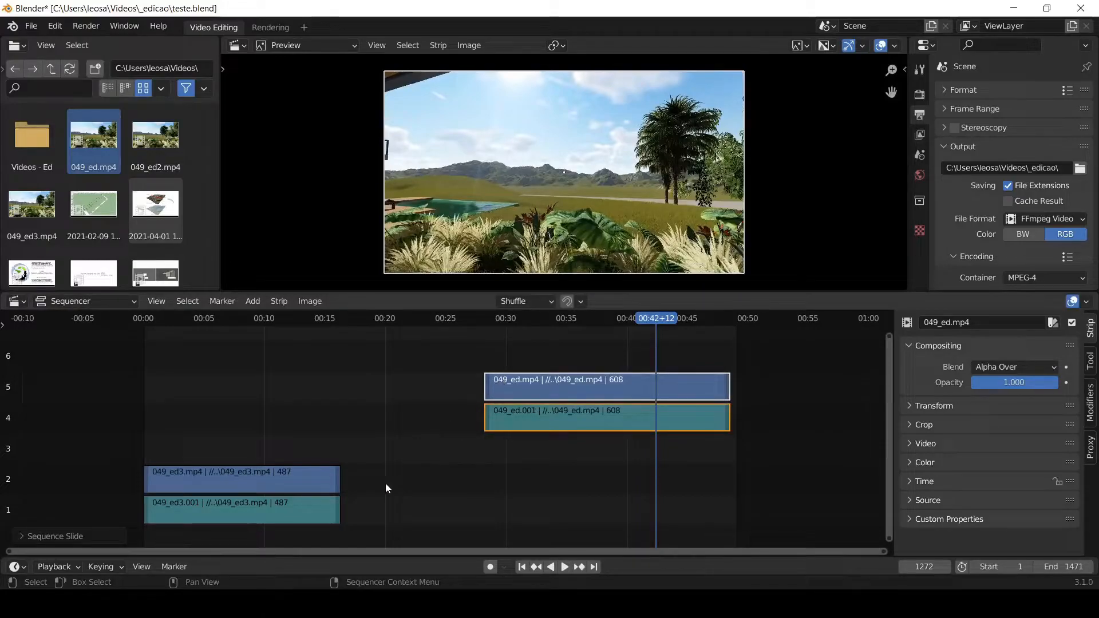
drag(376, 449, 307, 537)
drag(307, 479, 380, 468)
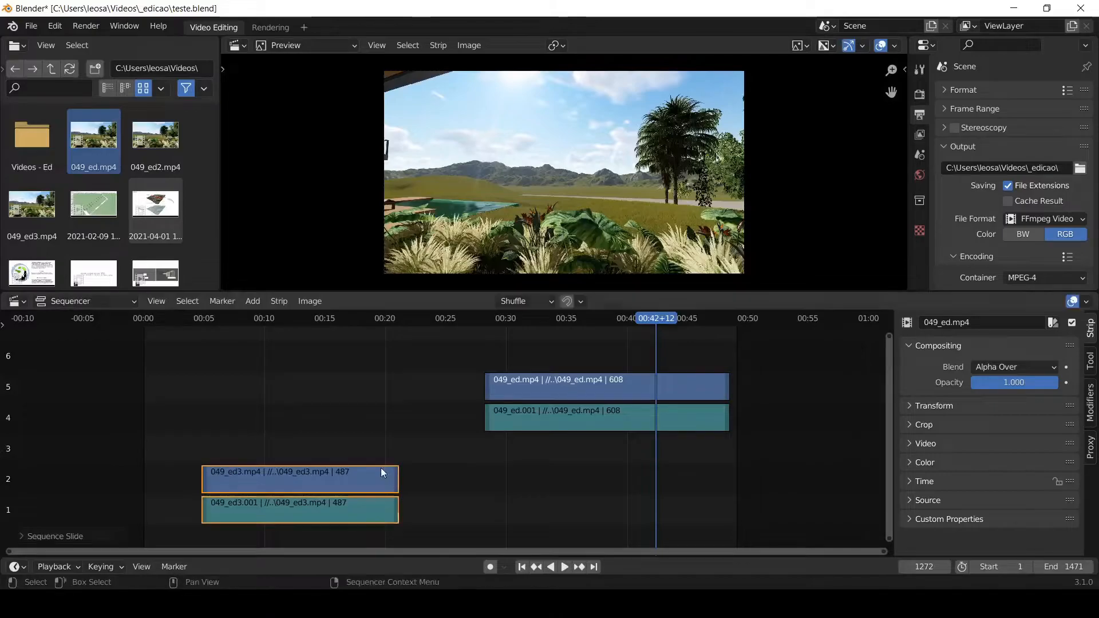
click(414, 435)
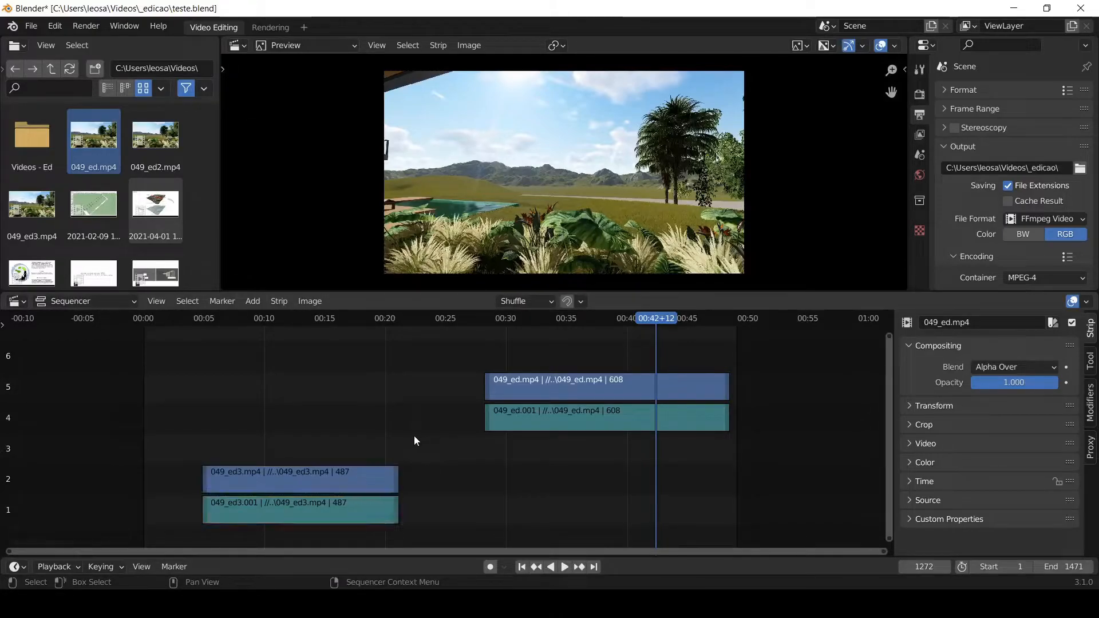
- Undo the moves of the 049_ed3 and 049_ed strip pairs
key(ctrl+z)
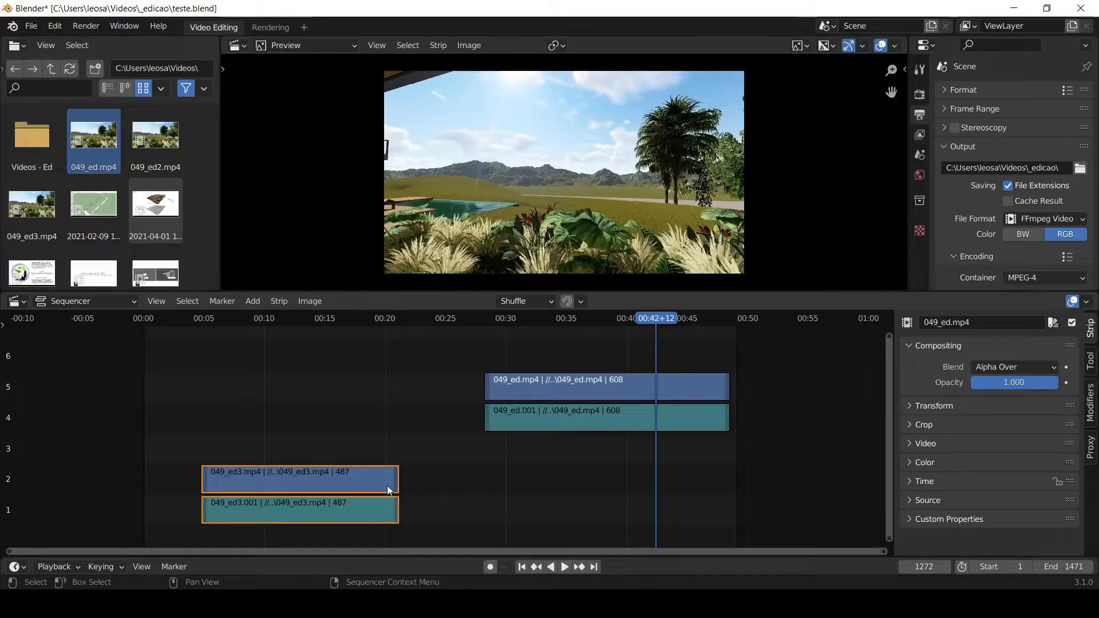
key(ctrl+z)
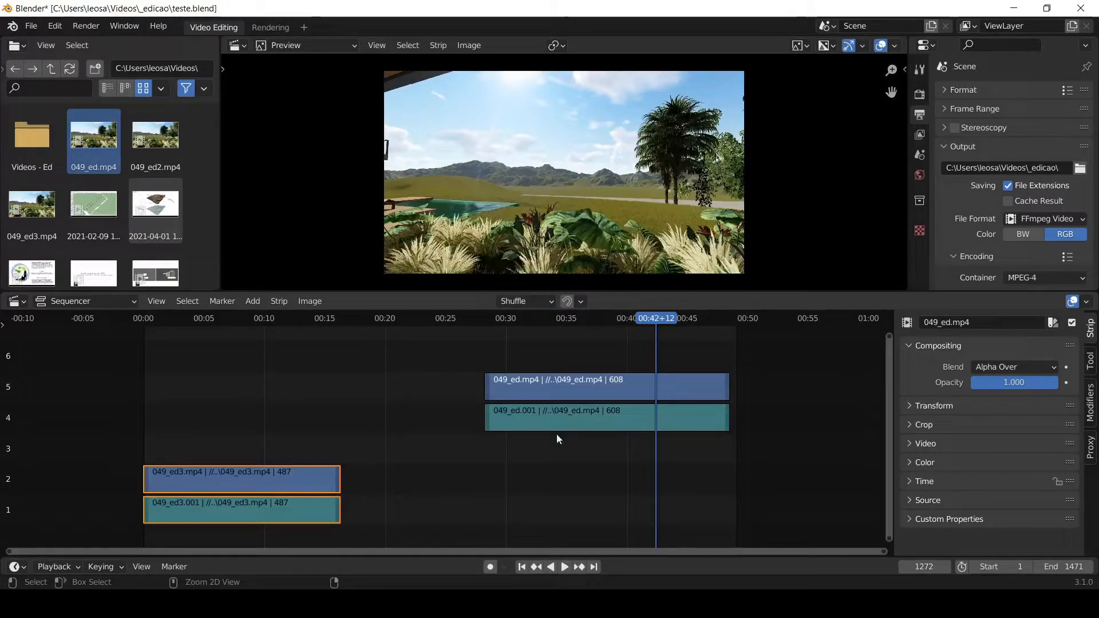
click(448, 434)
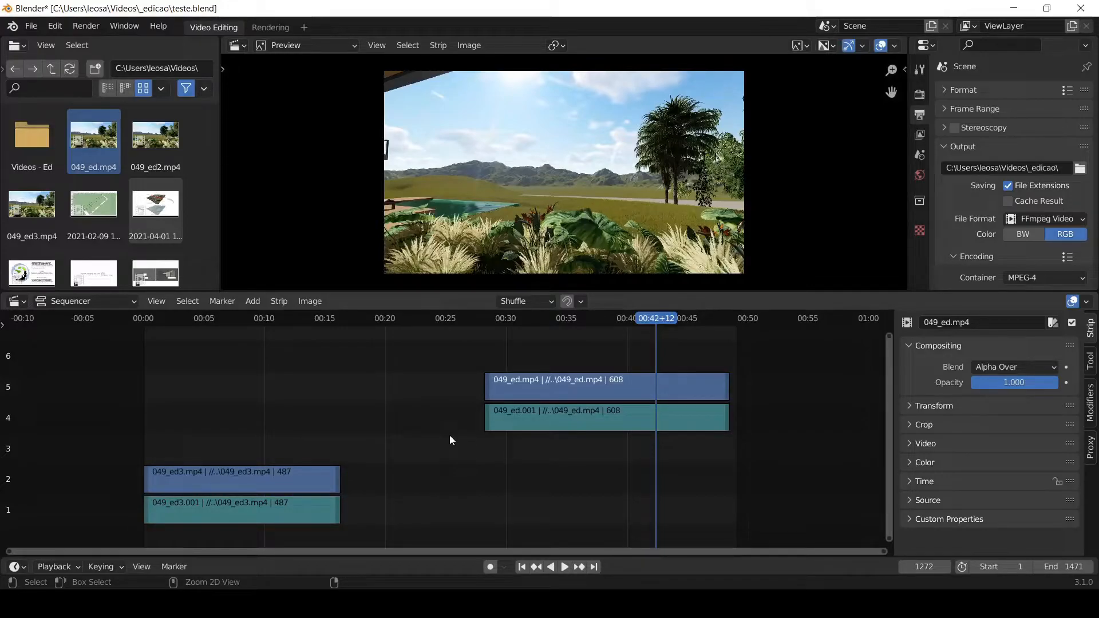
key(ctrl+z)
key(ctrl+z)
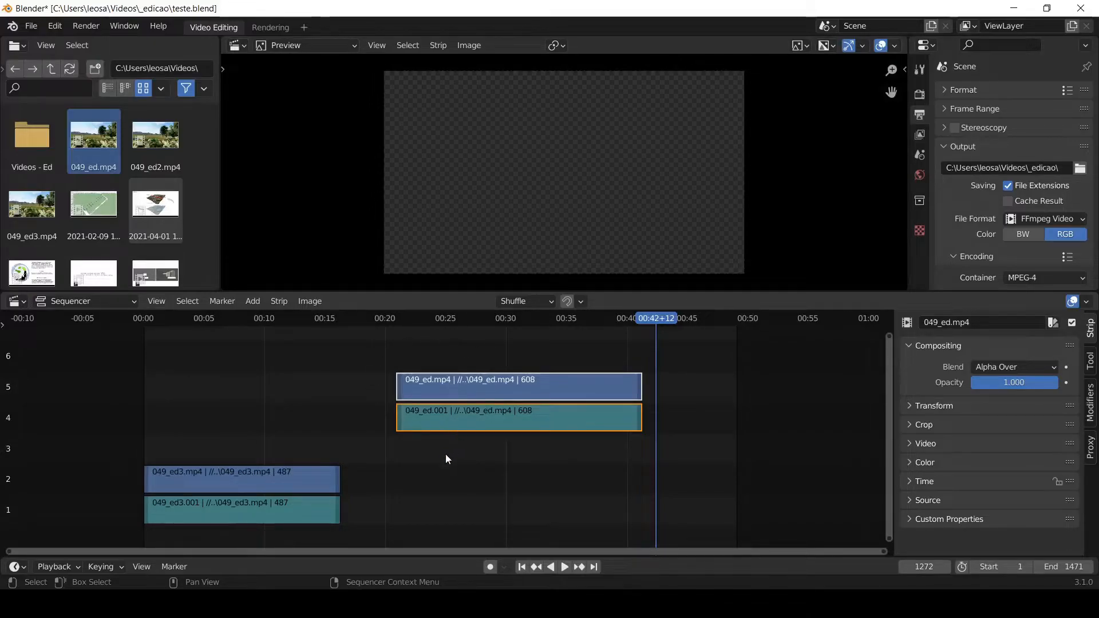
- Move both 049_ed strips together down to channels 1 and 2, starting at about 21 seconds with a gap after the 049_ed3 strips
click(475, 443)
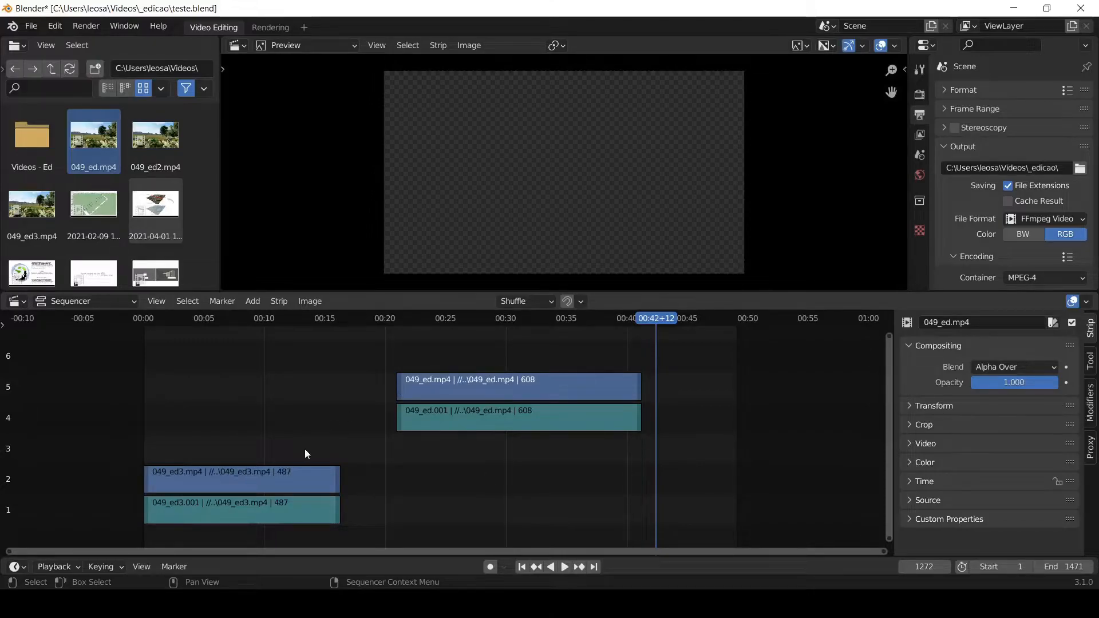
drag(500, 346, 463, 468)
drag(474, 387, 387, 390)
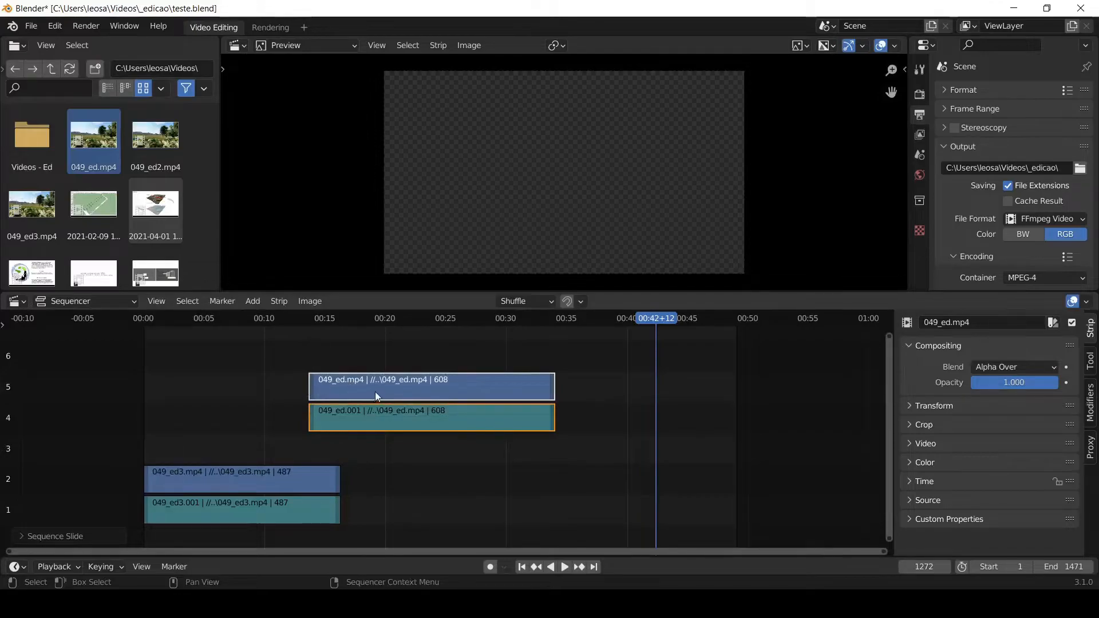
drag(513, 348, 437, 470)
drag(455, 381, 531, 479)
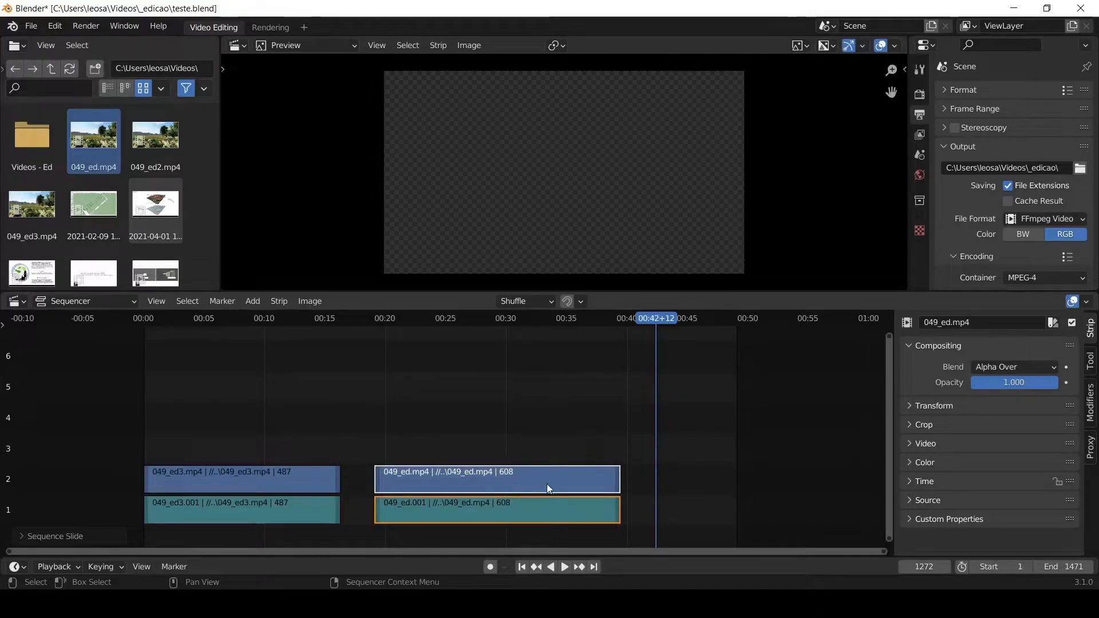
key(g)
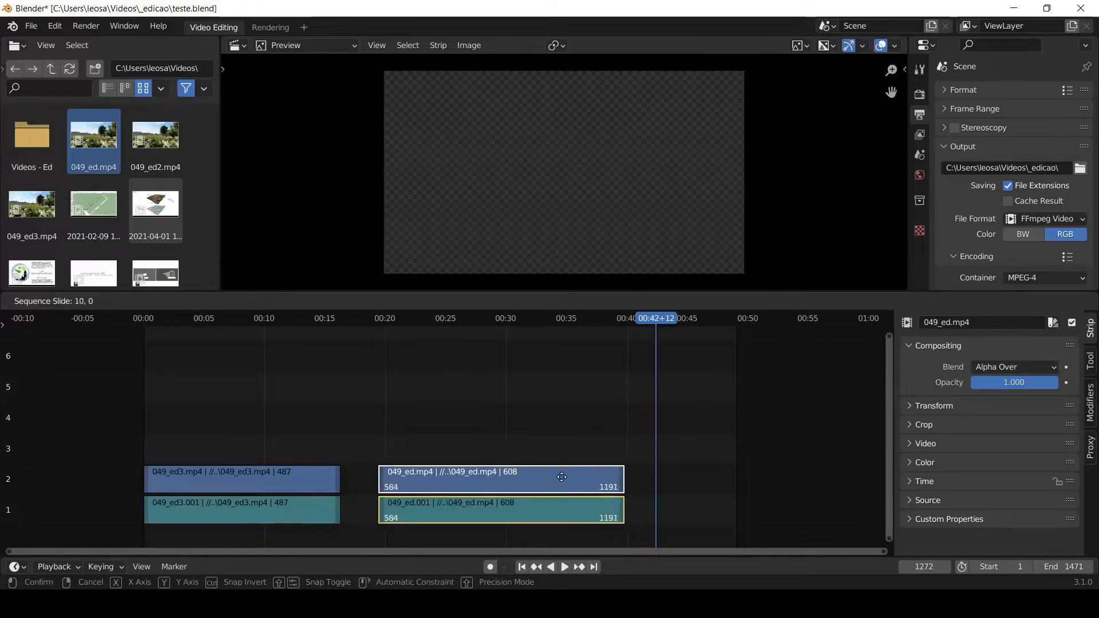
click(584, 477)
- Remove the gap at frame 522 between the 049_ed3 and 049_ed strips and play back across the join
click(354, 318)
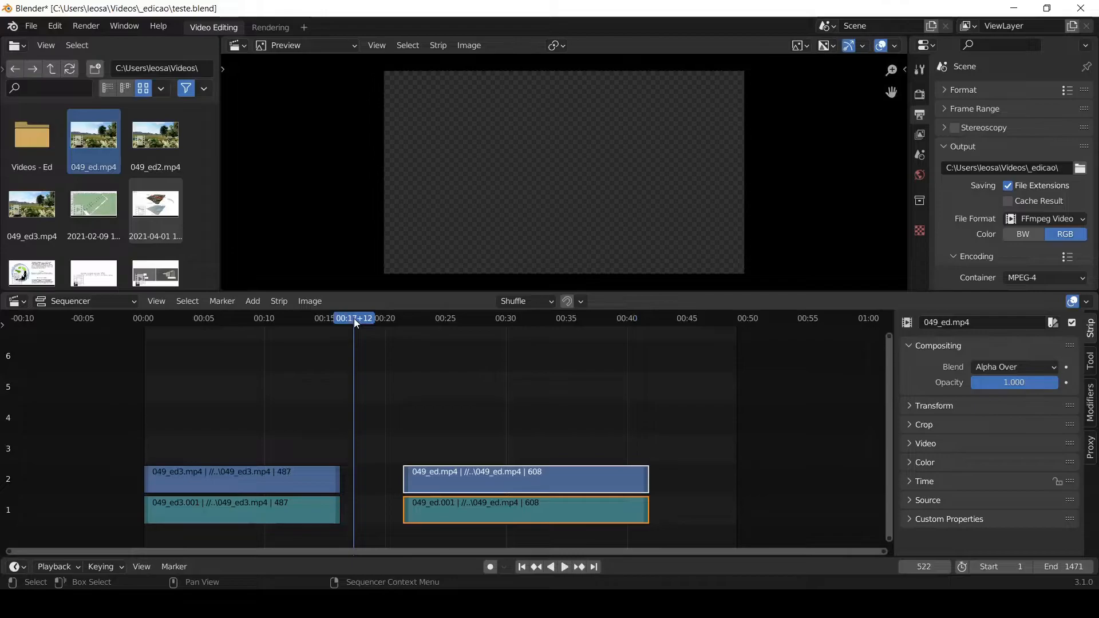
key(BackSpace)
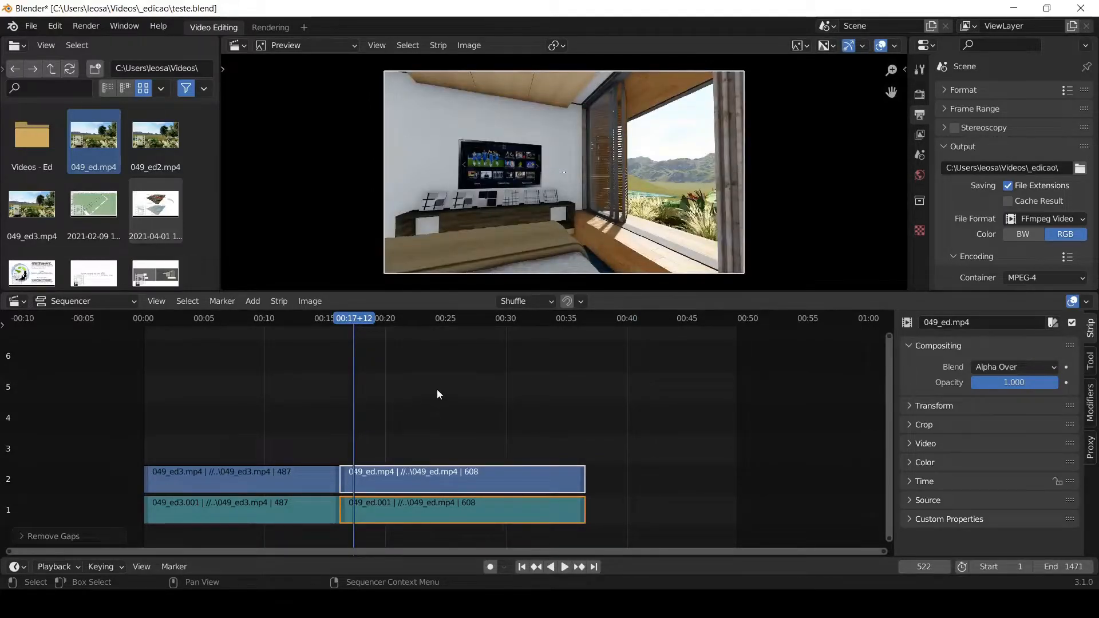
click(321, 318)
key(space)
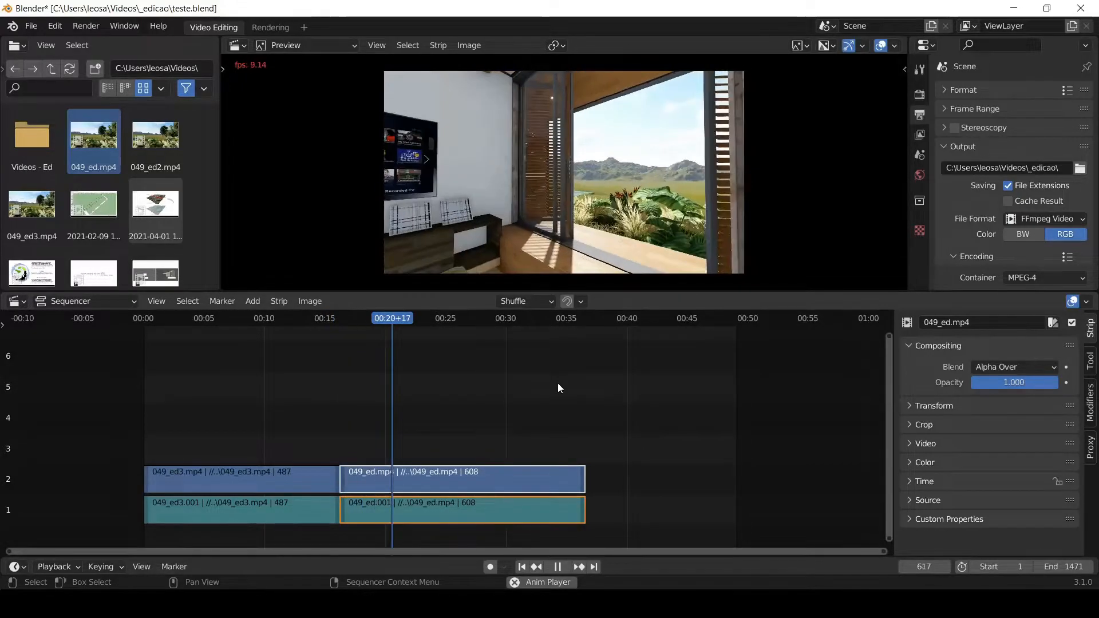
key(space)
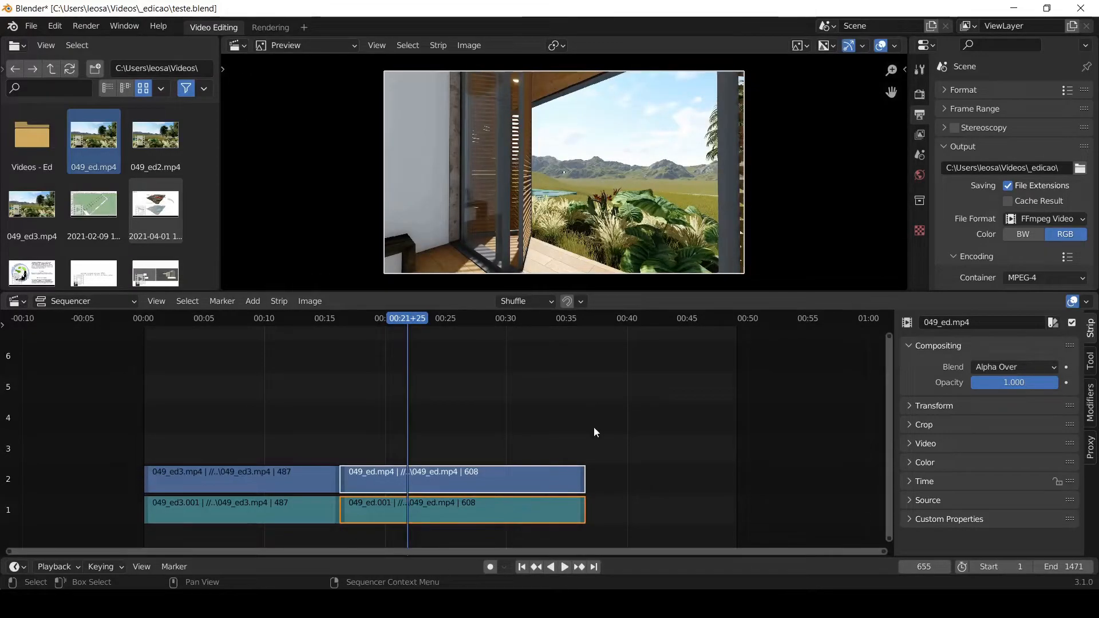
- Move both 049_ed strips together to channels 3 and 4, starting at about 21 seconds
drag(601, 419, 510, 529)
key(g)
click(588, 411)
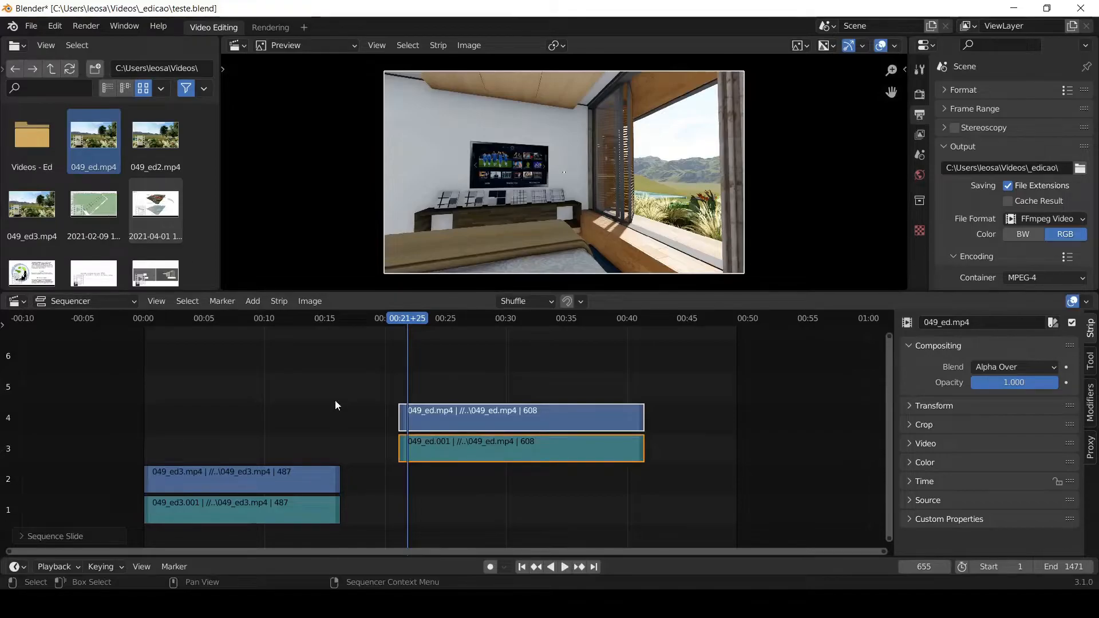
click(602, 389)
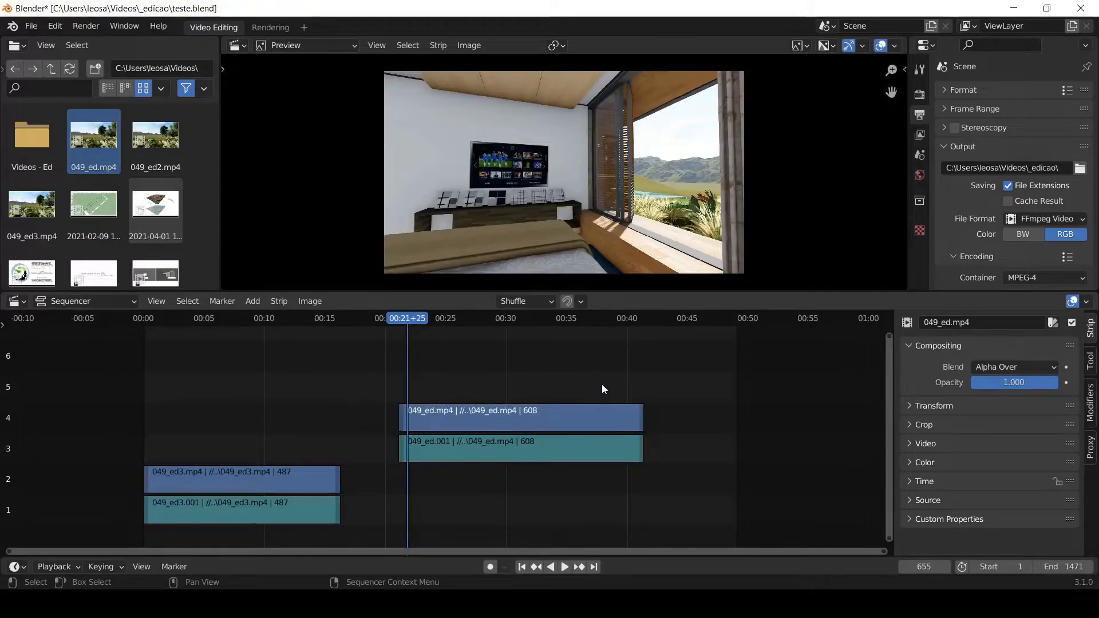
- Trim the end of the 049_ed picture strip on channel 4 to frame 1217 and undo the trim
drag(639, 422, 612, 424)
drag(604, 425, 635, 426)
click(639, 405)
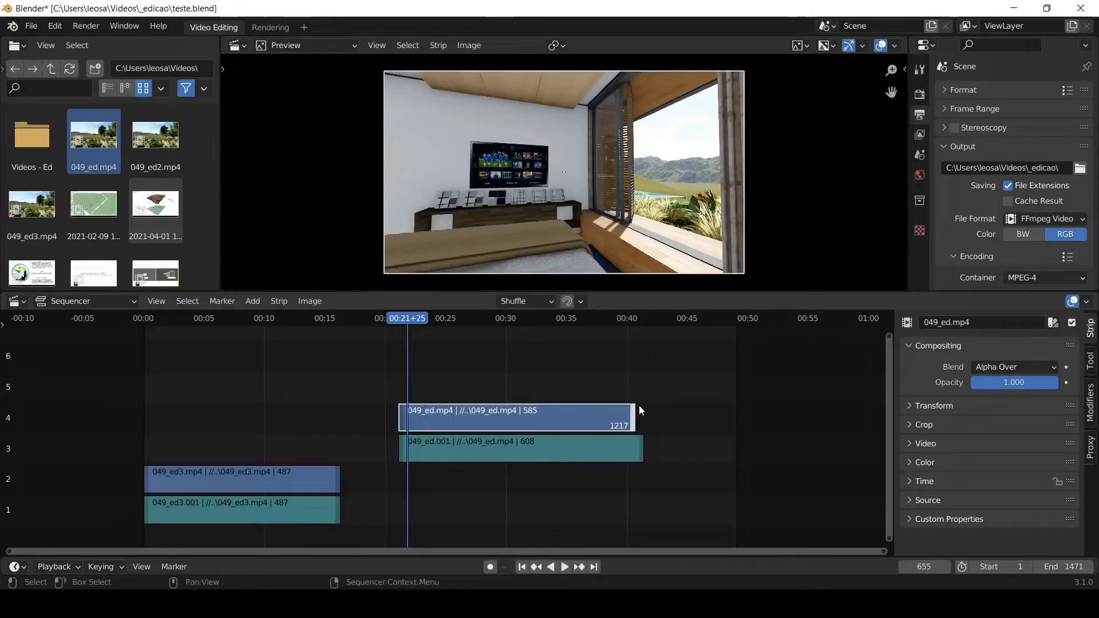
key(ctrl+z)
- Play from 20 seconds, stop at frame 849, and split both 049_ed strips there
click(385, 318)
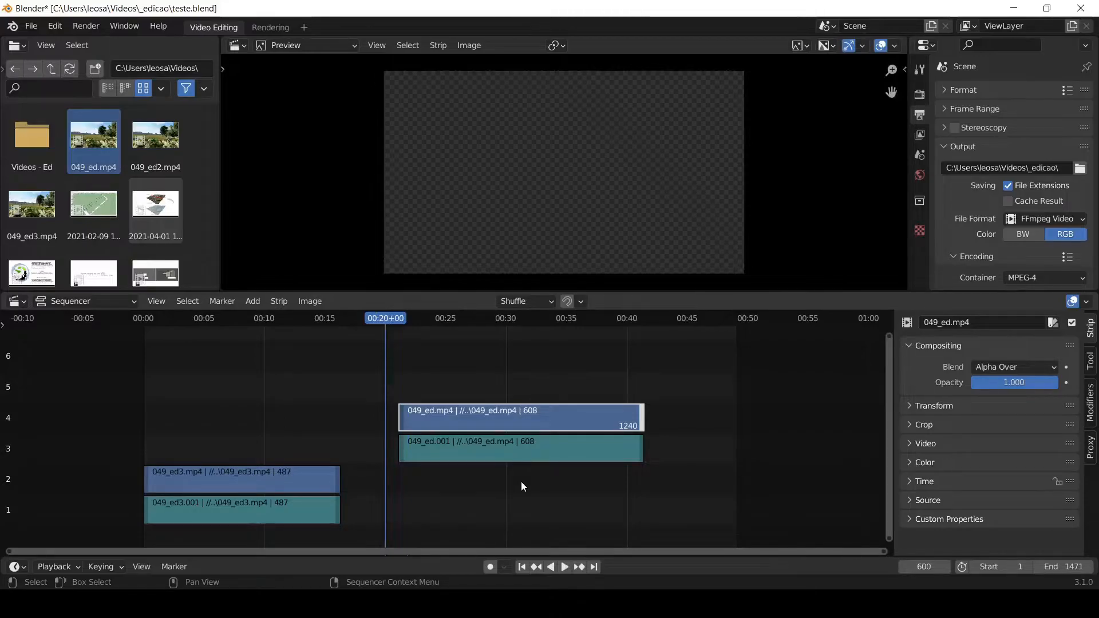
key(space)
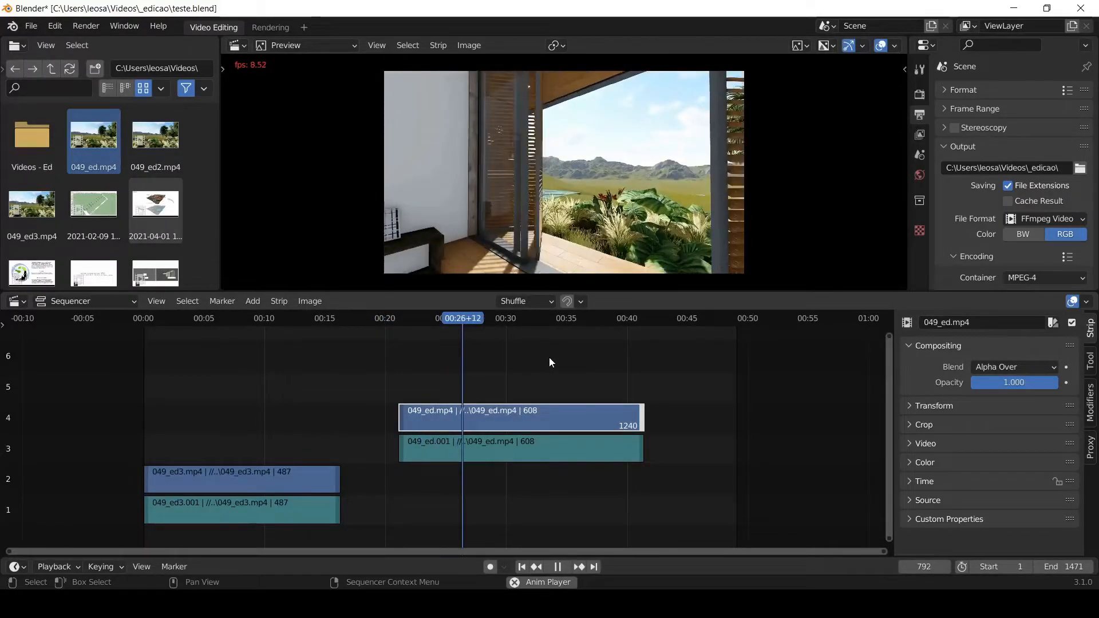
key(space)
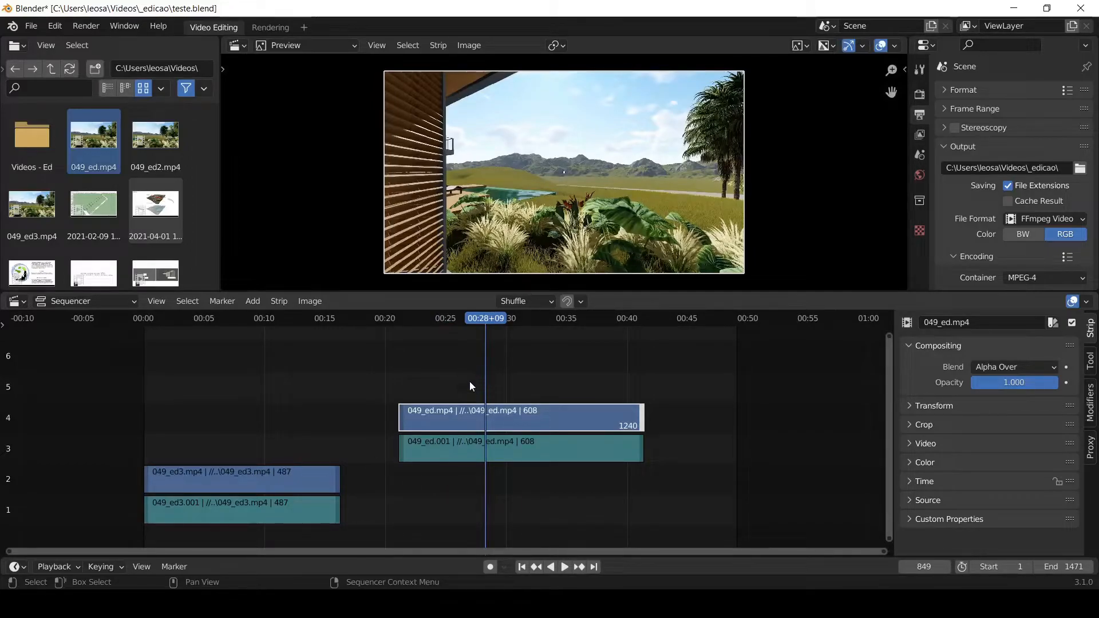
drag(469, 386, 431, 506)
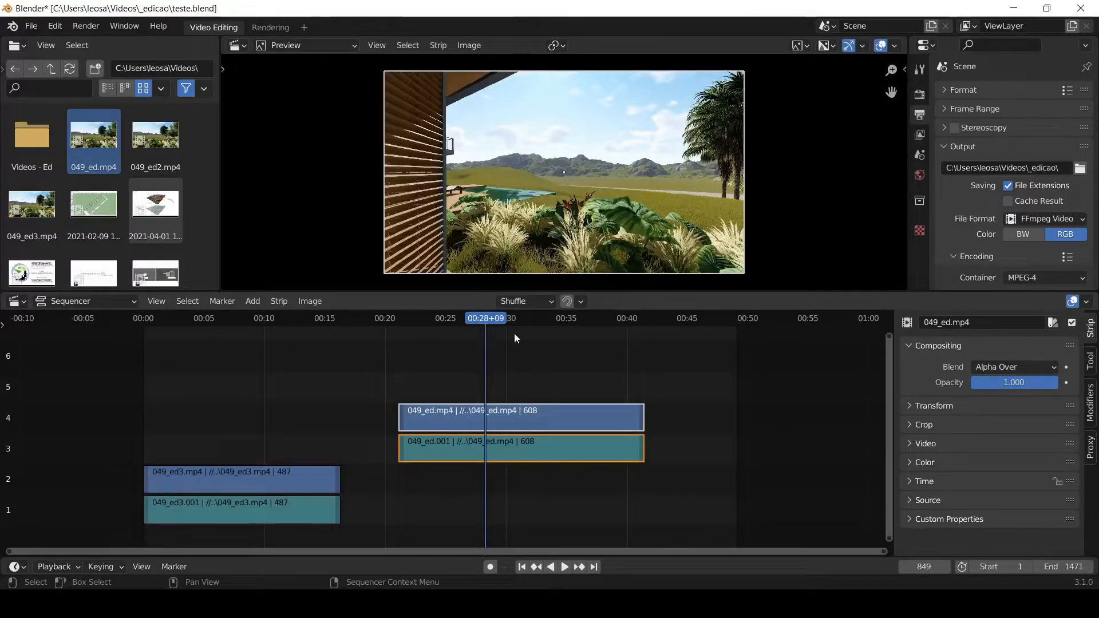
right_click(463, 421)
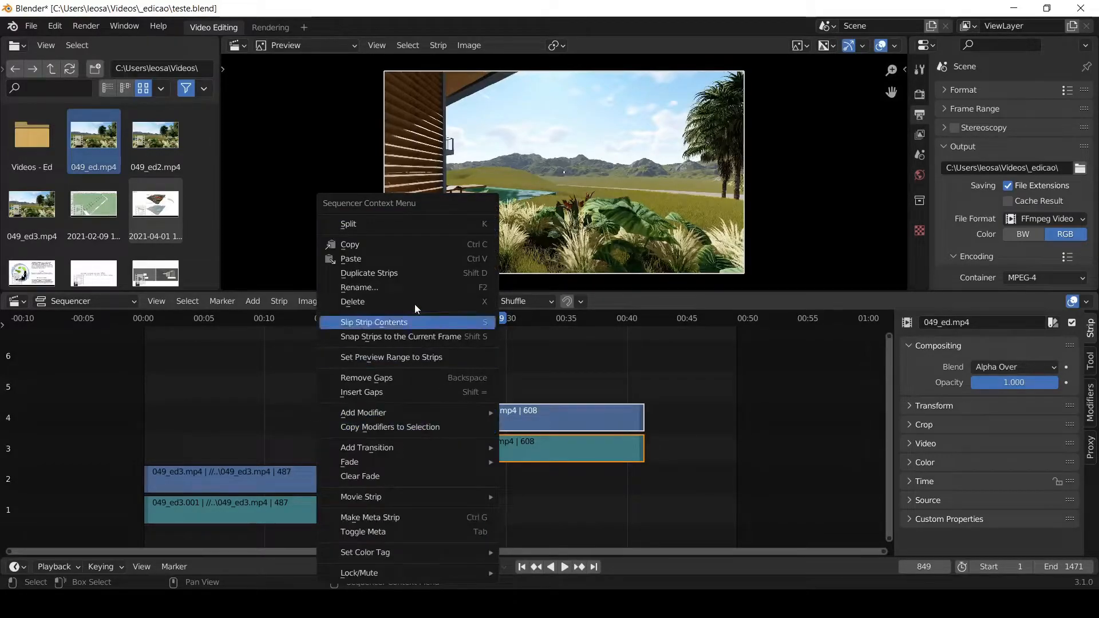
click(365, 225)
click(455, 377)
- Delete the first picture and sound parts of the split 049_ed strips, and undo the deletion
click(553, 318)
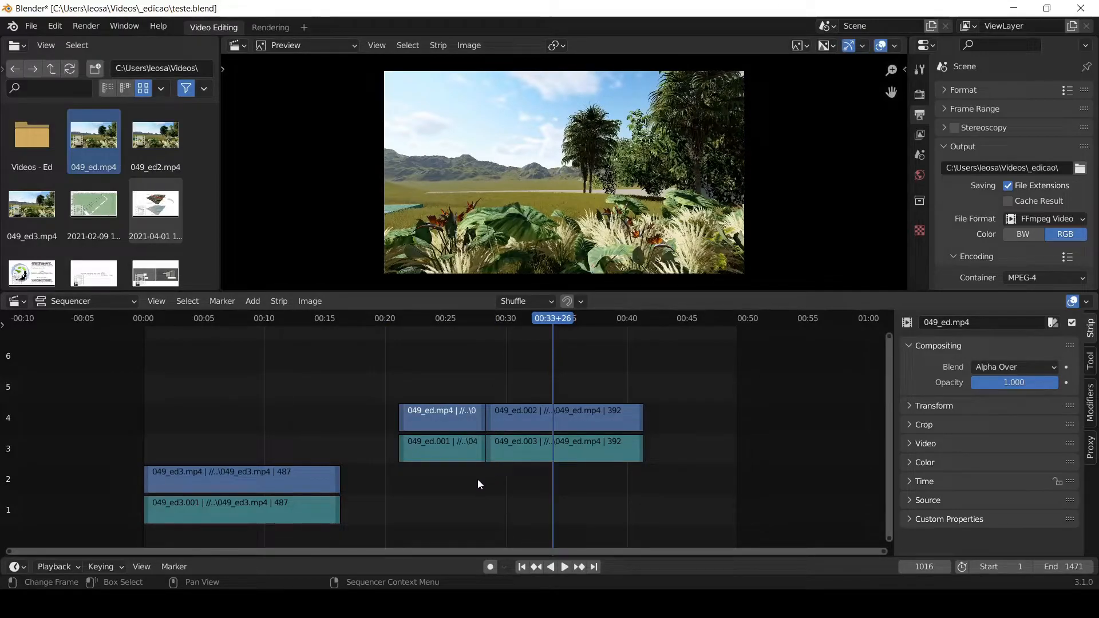
drag(470, 369, 428, 475)
key(Delete)
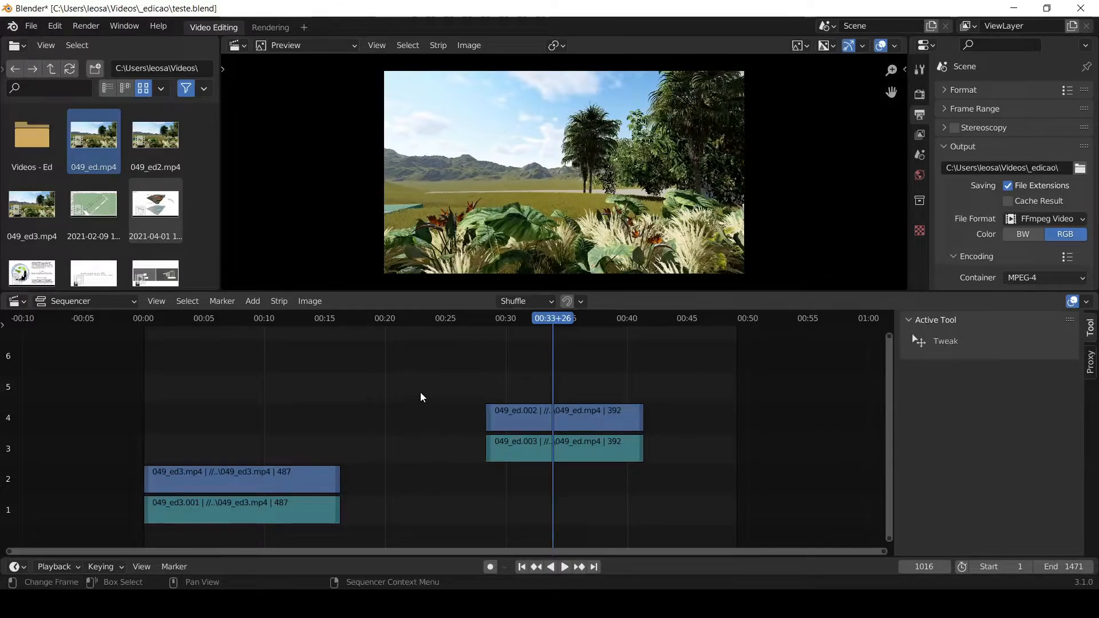
key(ctrl+z)
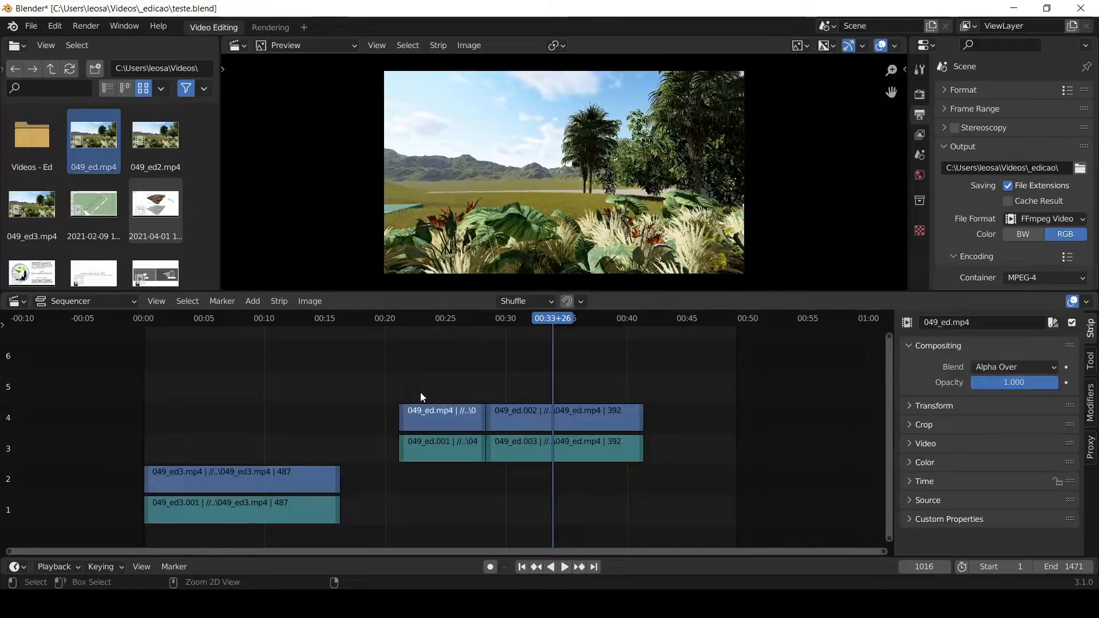
- Undo back past the deletion and the split, restoring the two whole 049_ed strips on channels 3 and 4
key(ctrl+z)
key(ctrl+z)
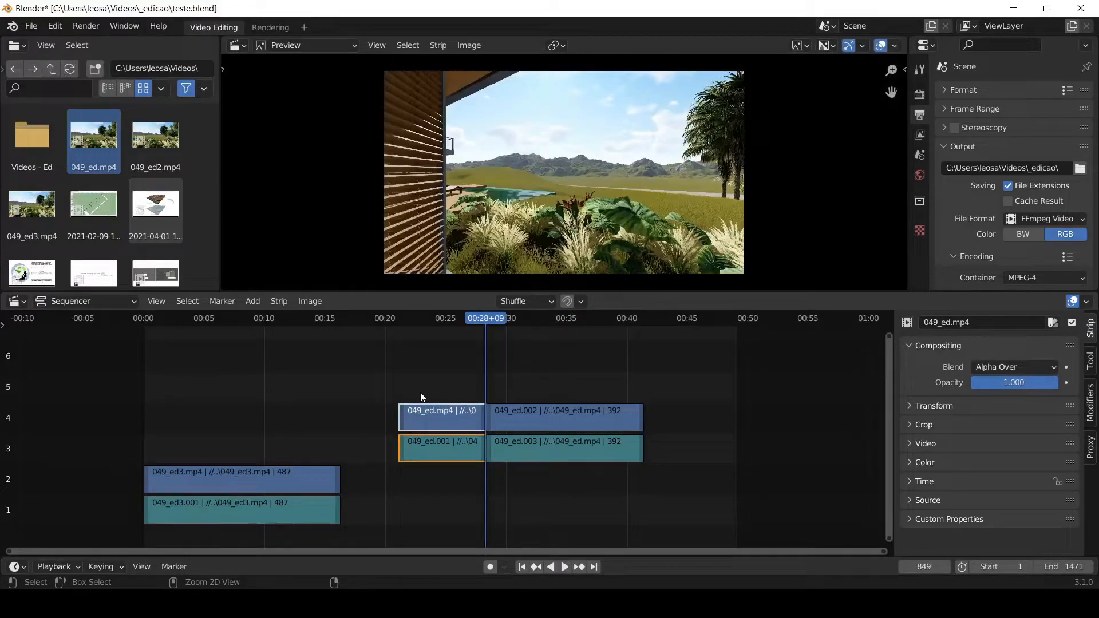
key(ctrl+z)
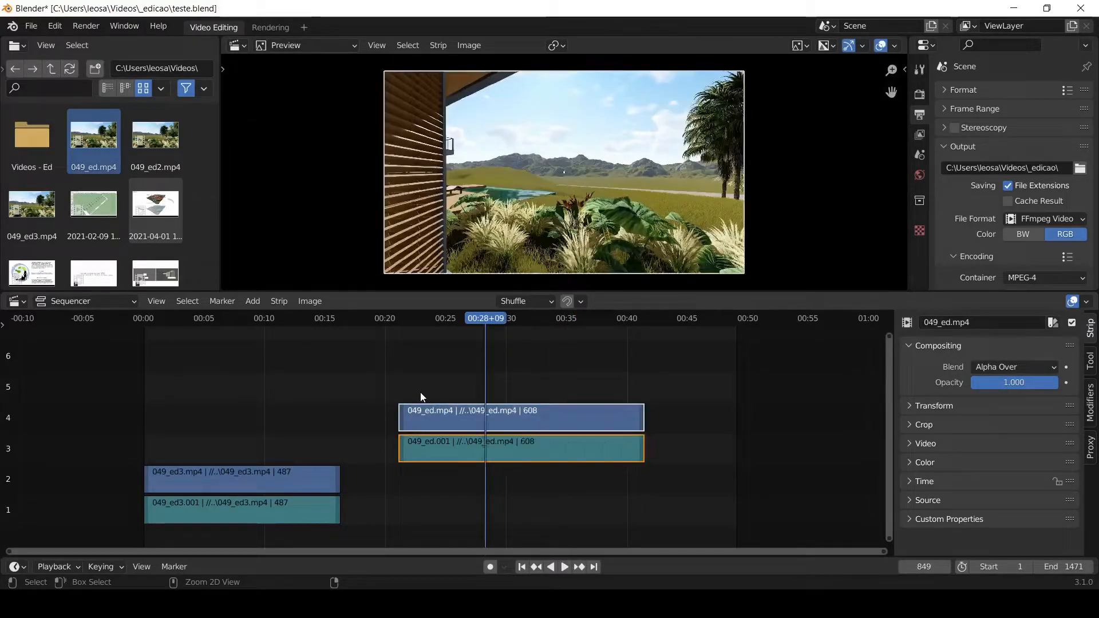
- Play from about 22 seconds, stop at frame 770, and split both 049_ed strips there
click(407, 319)
key(space)
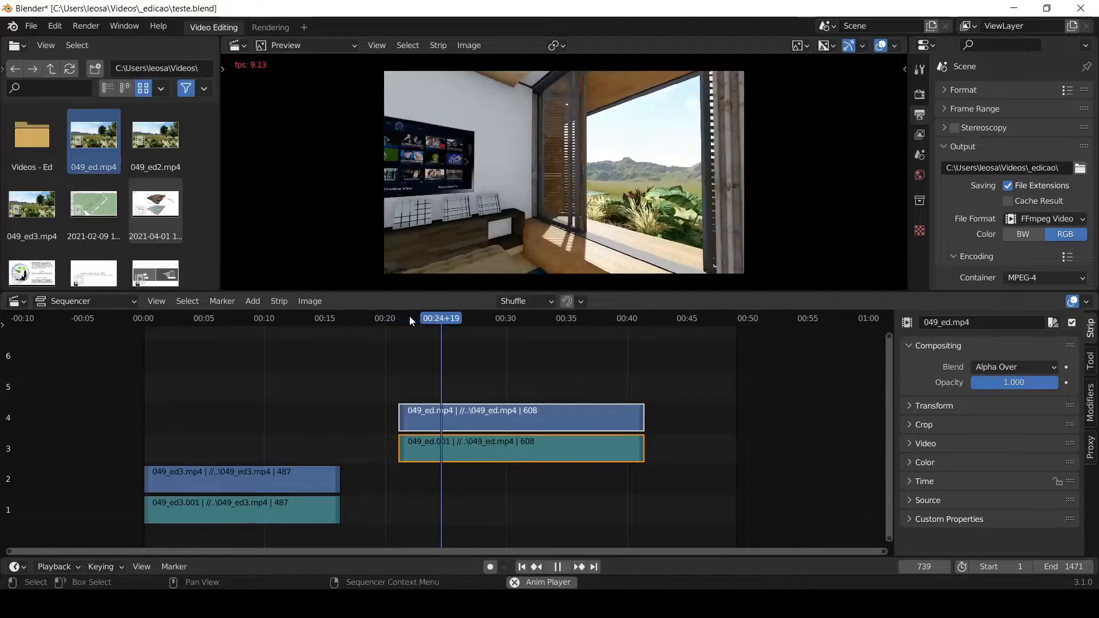
key(space)
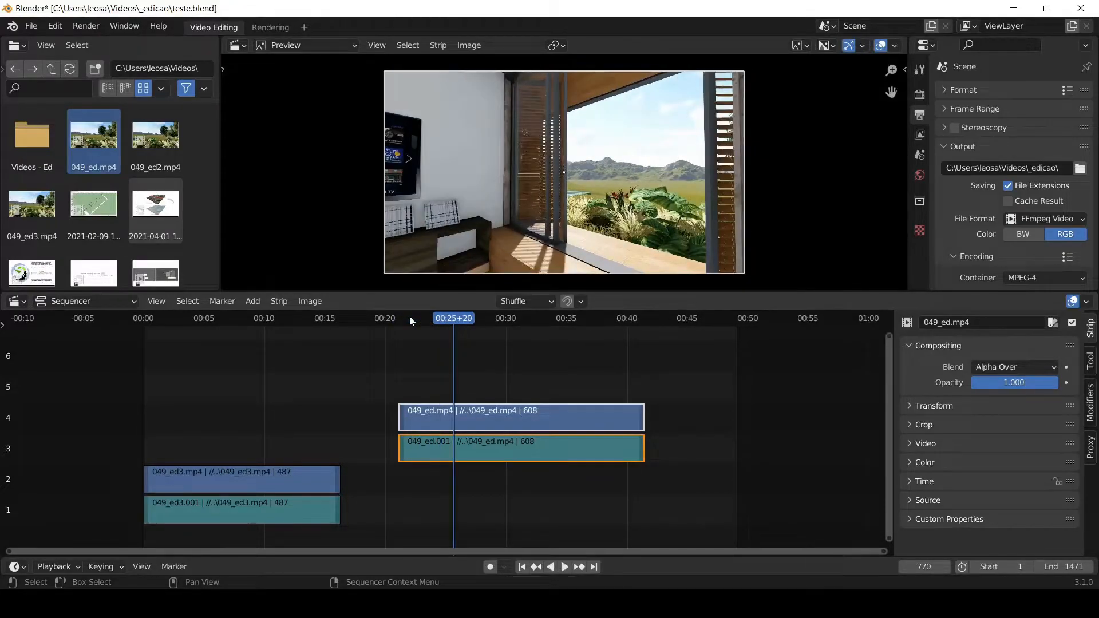
drag(490, 368, 482, 500)
key(k)
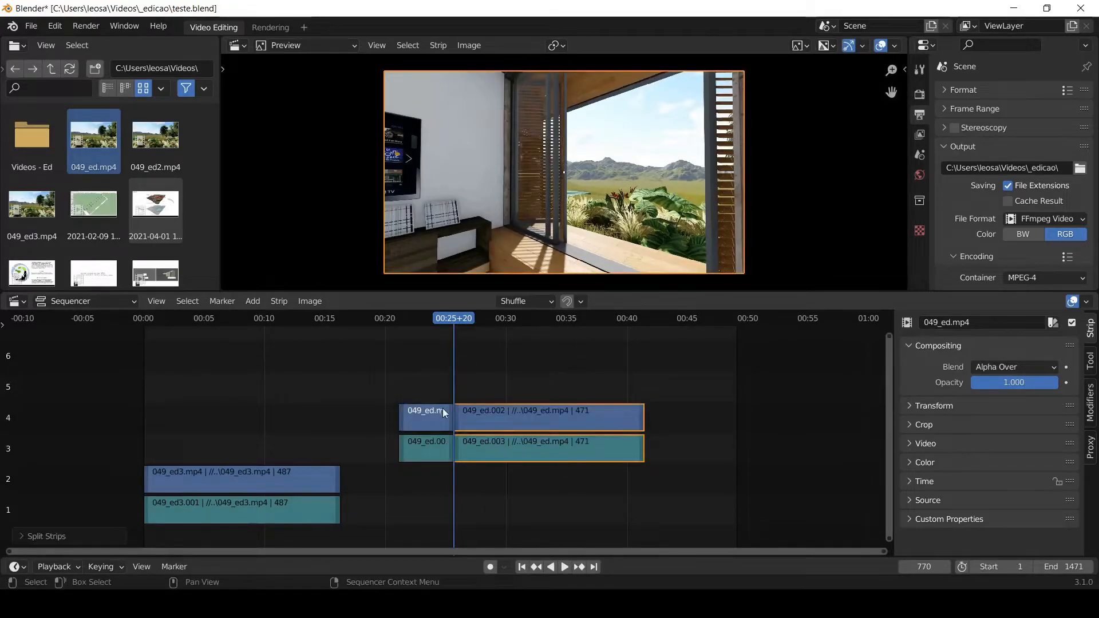
- Delete the picture and sound parts of the 049_ed strips before the cut at frame 770
drag(424, 385, 403, 481)
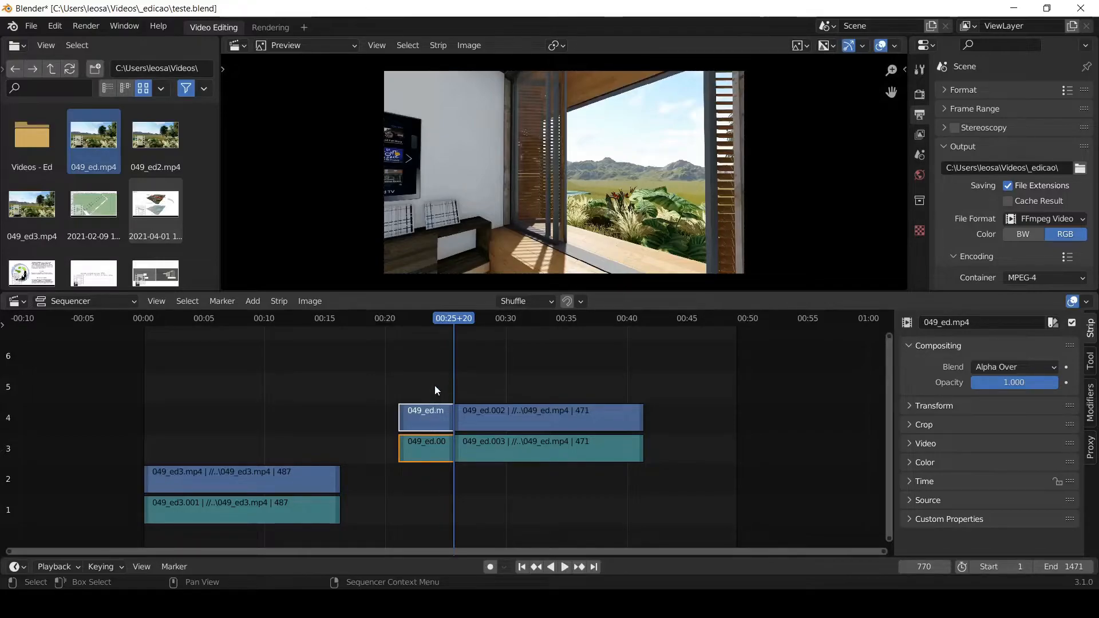
key(Delete)
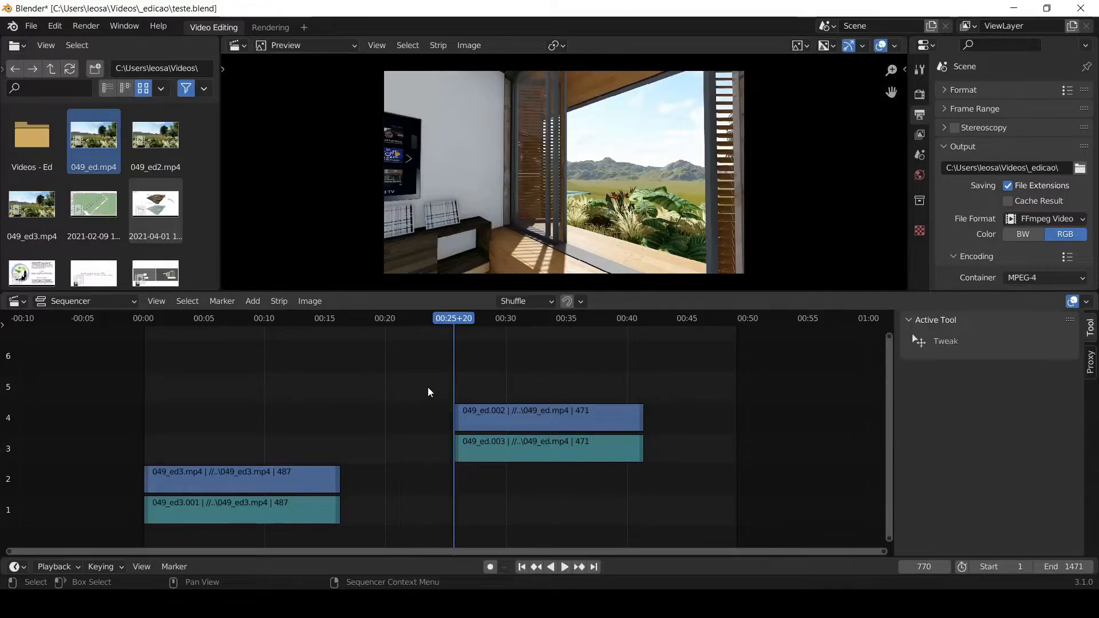
key(ctrl+z)
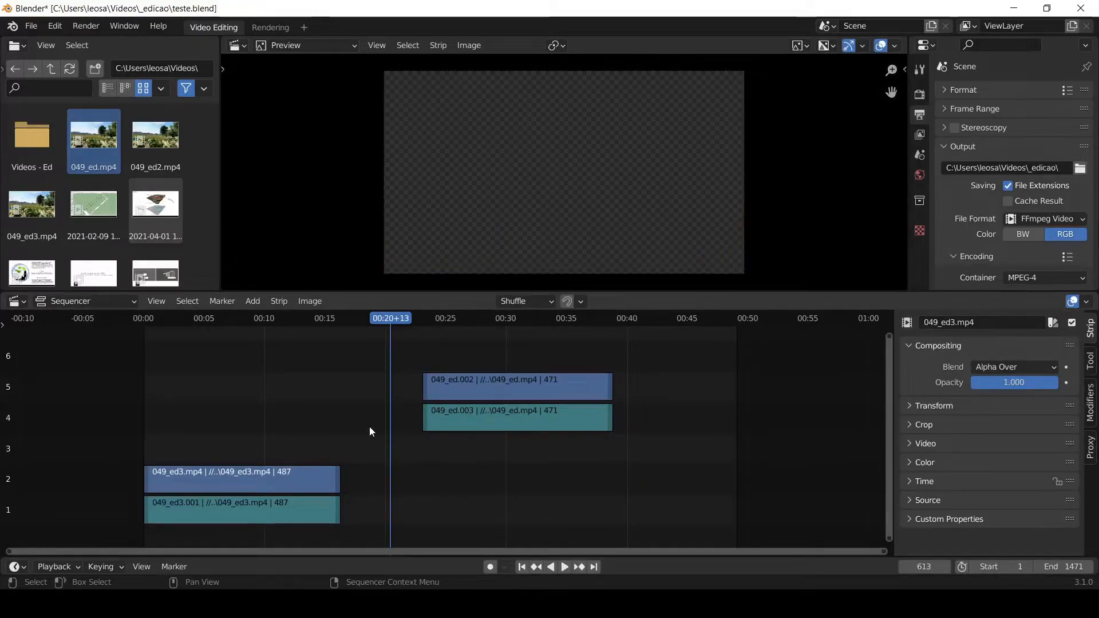
- Move the remaining 049_ed strips to channels 1 and 2, and remove the gap after the 049_ed3 strips
drag(536, 351, 476, 480)
drag(514, 394, 482, 511)
click(353, 317)
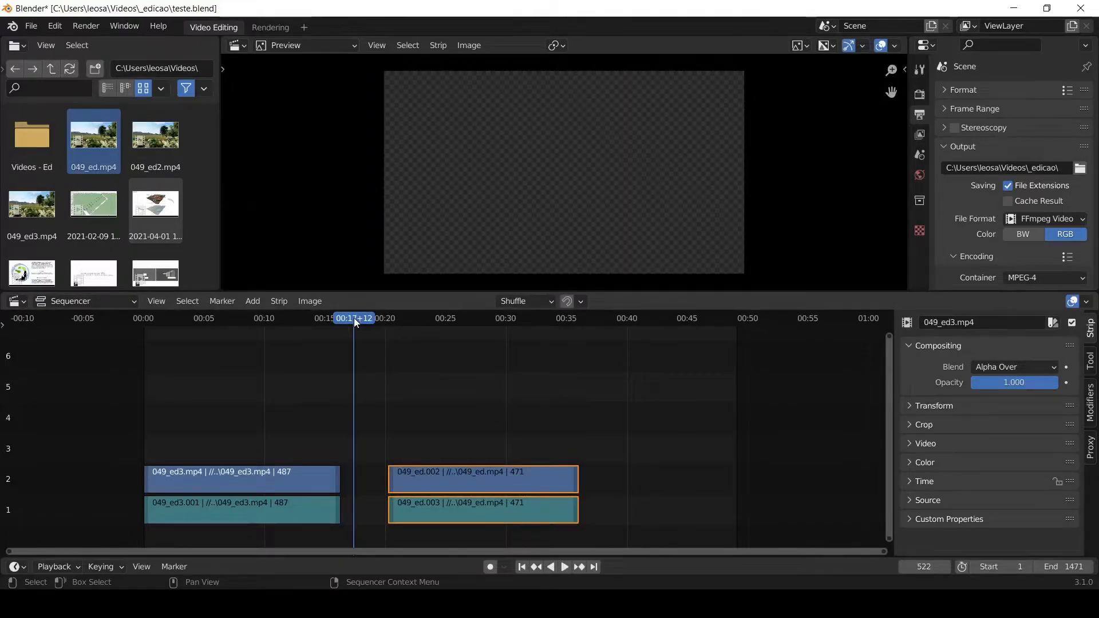
key(BackSpace)
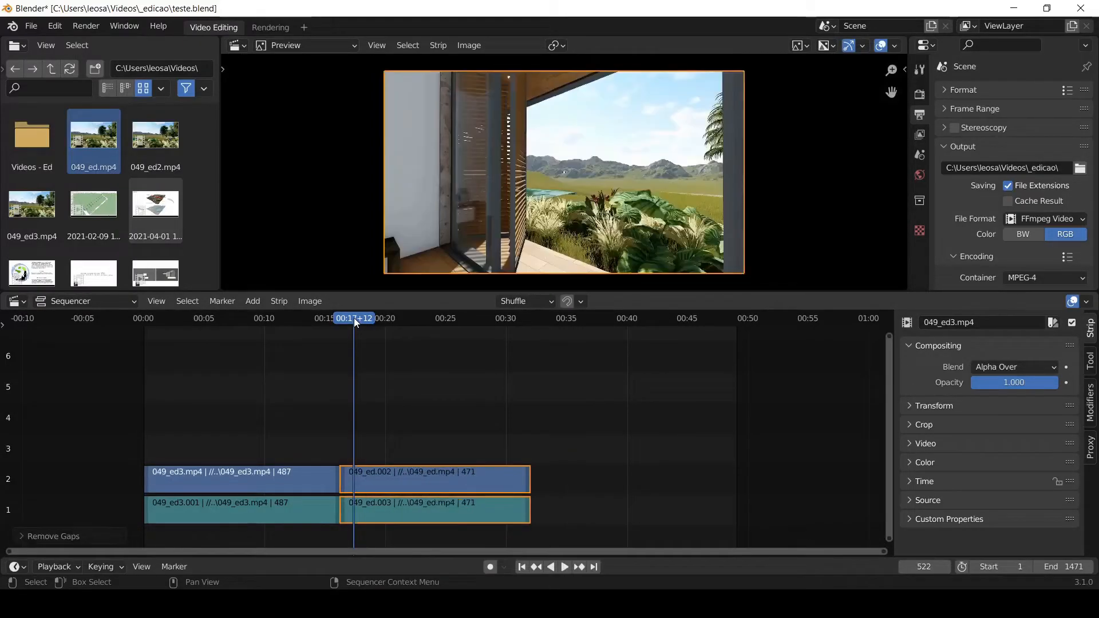
- Play the join between the two clips from frame 387 and stop at frame 563
click(300, 317)
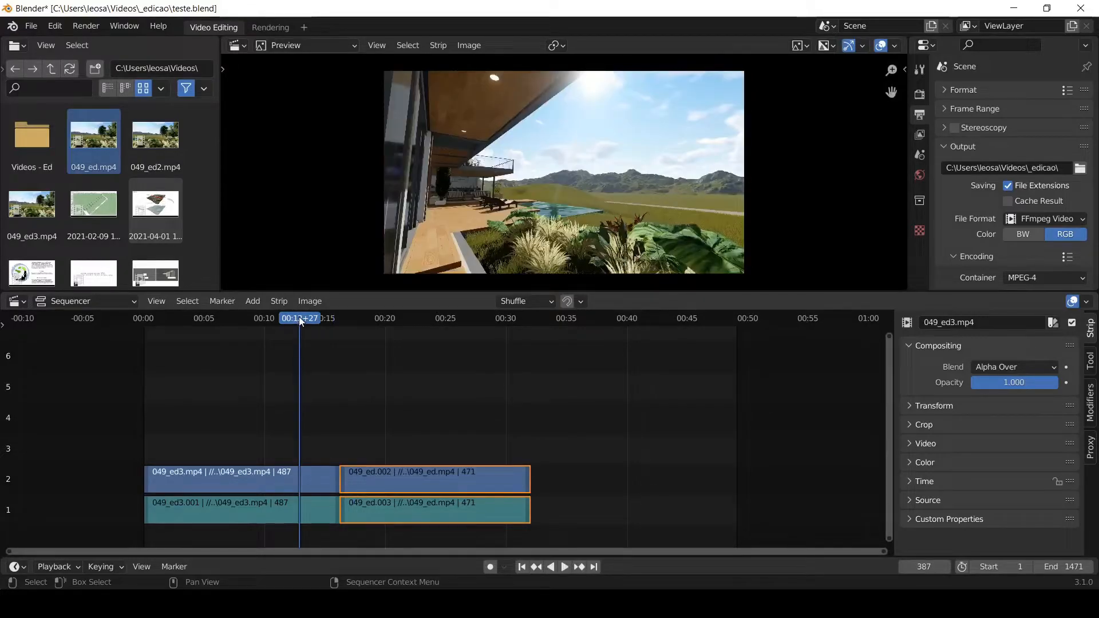
key(space)
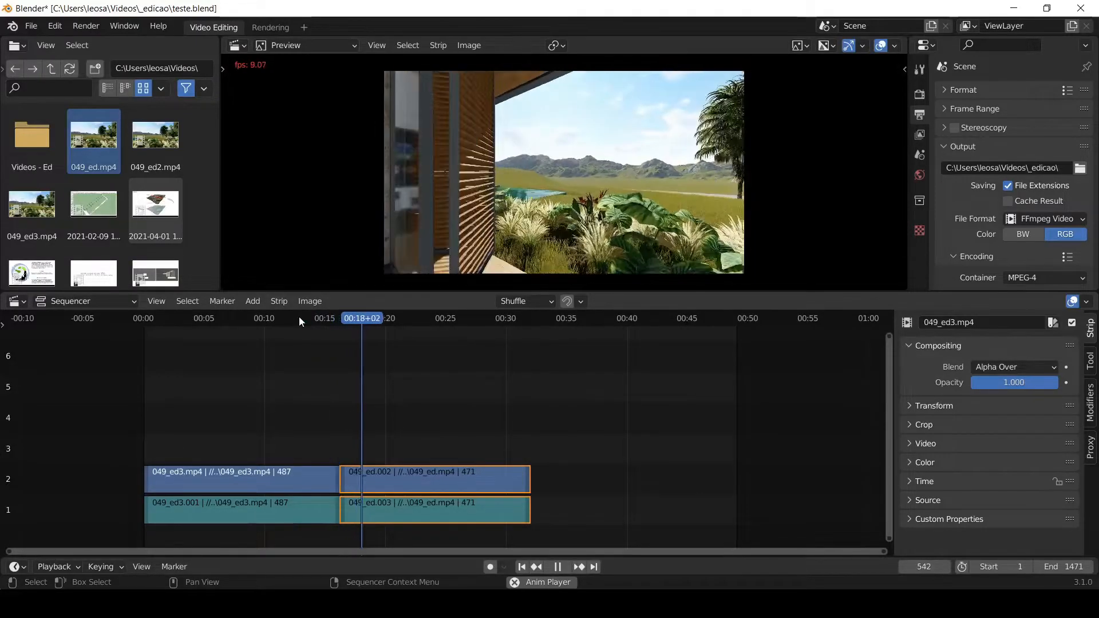
key(space)
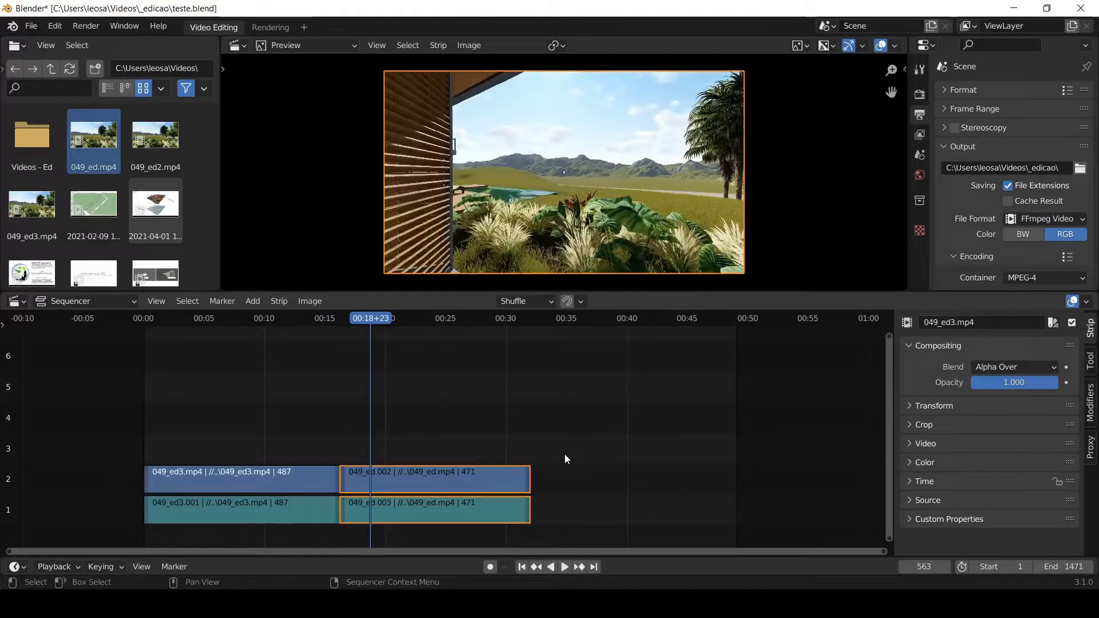
- Move both 049_ed strips together to channels 3 and 4, starting at about 25 seconds
click(527, 431)
drag(537, 416, 451, 524)
key(g)
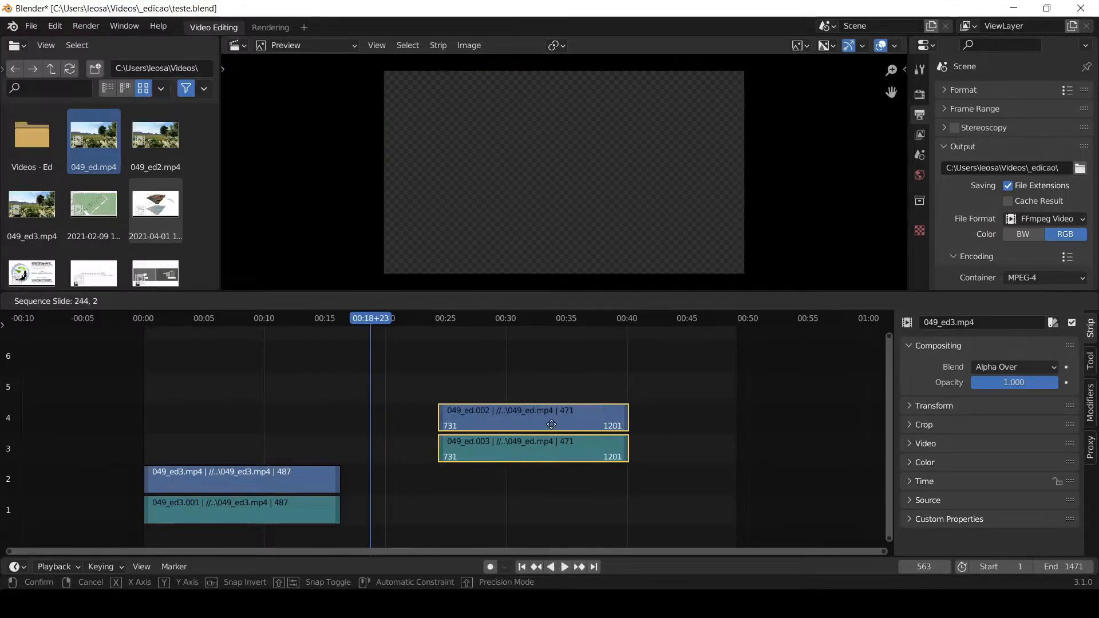
click(560, 424)
drag(313, 422, 284, 515)
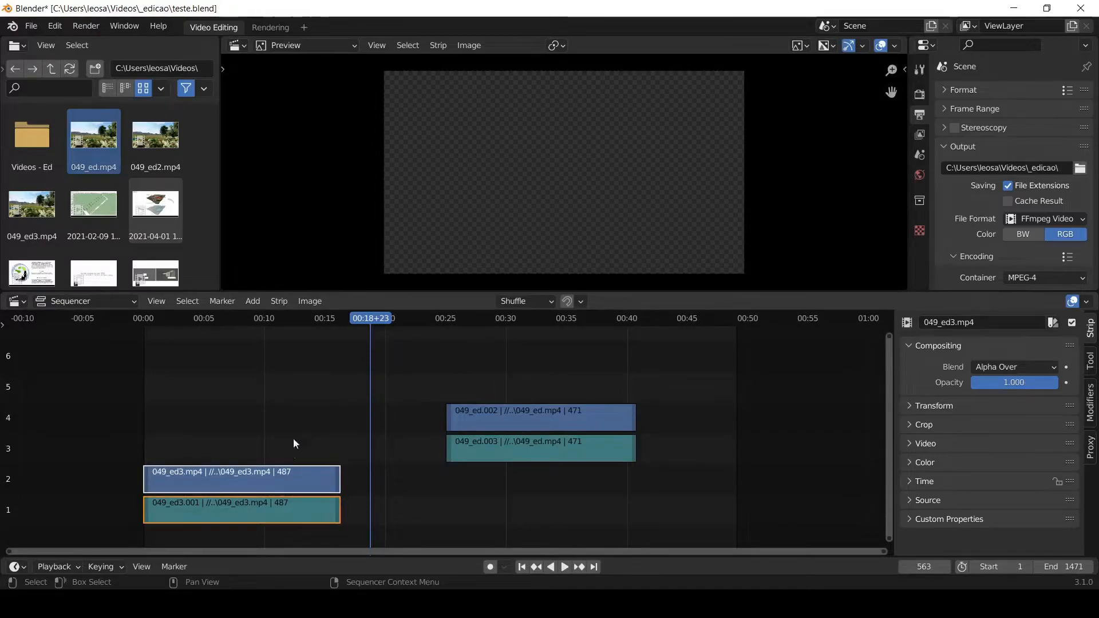
click(301, 428)
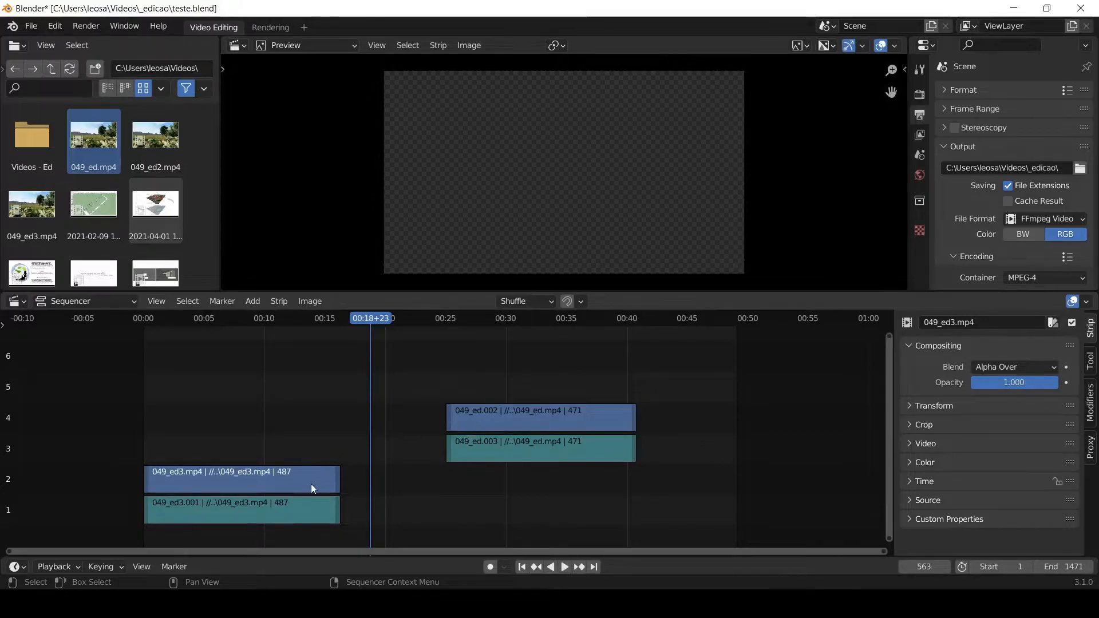
click(299, 513)
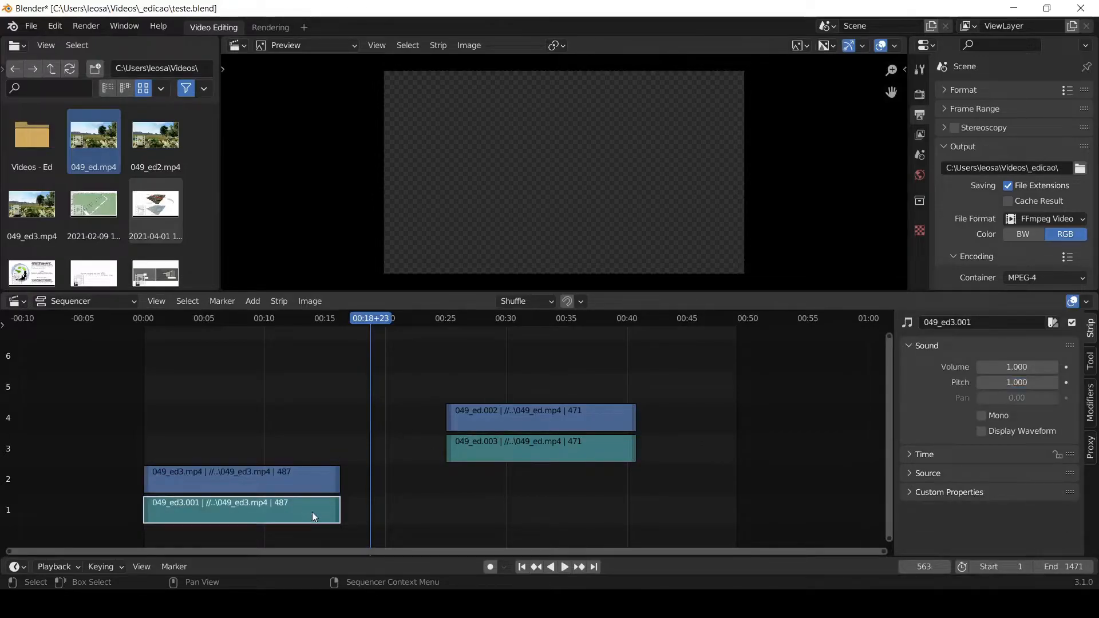
click(468, 449)
click(477, 410)
- Move the 049_ed3 picture strip to channel 3, the 049_ed sound strip to channel 2, and the 049_ed picture strip to about 17 seconds
click(297, 477)
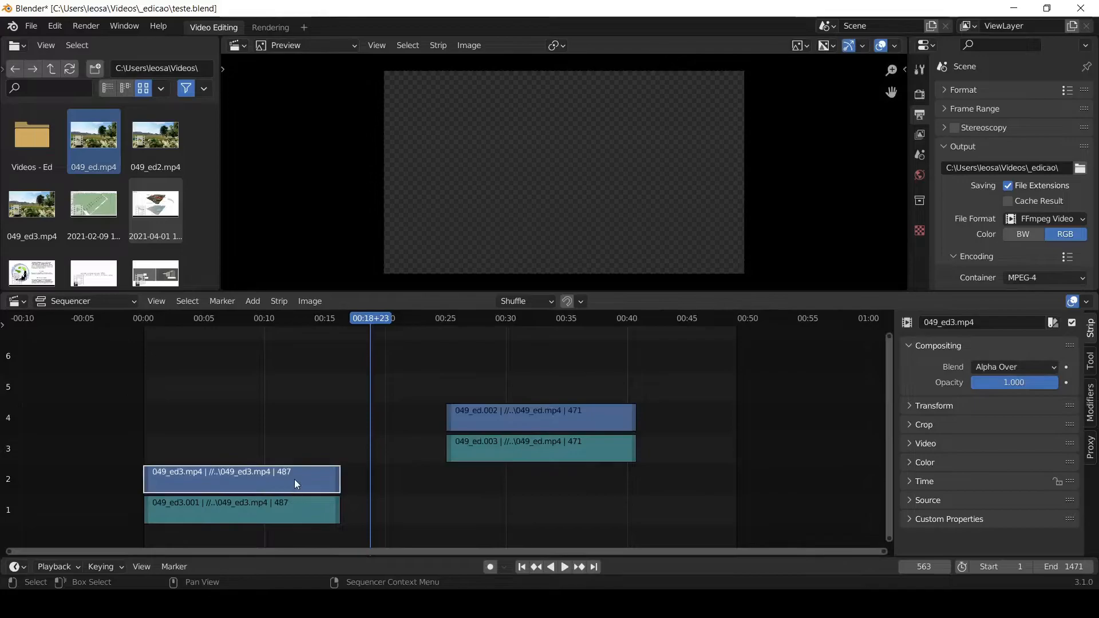
drag(295, 479, 294, 458)
drag(509, 450, 442, 477)
drag(479, 411, 379, 407)
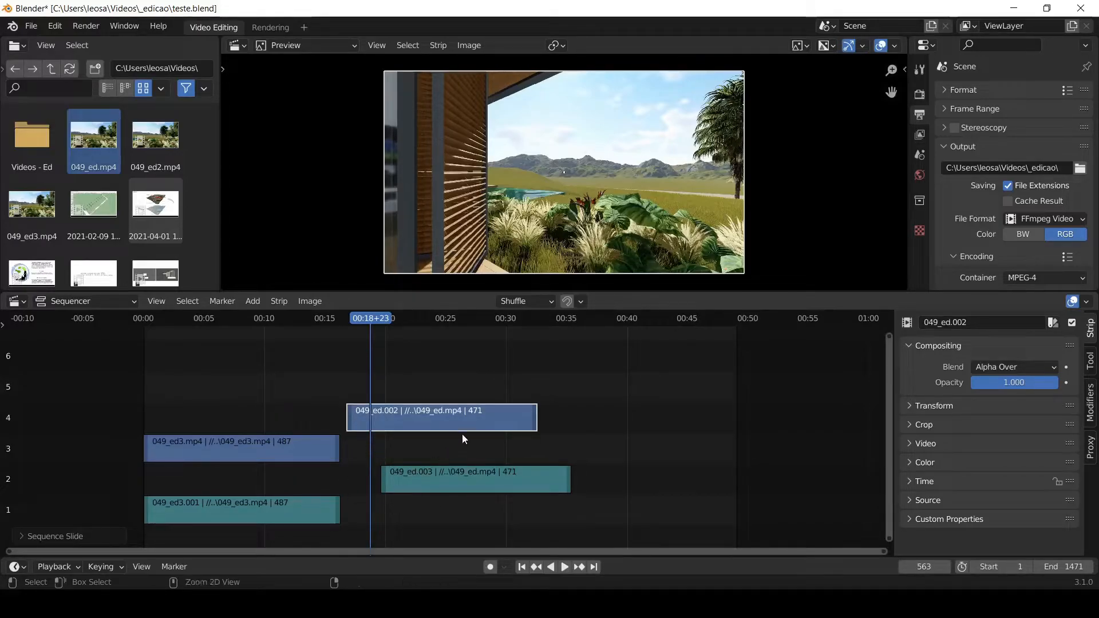
- Undo the three separate strip moves
key(ctrl+z)
key(ctrl+z)
key(ctrl+z)
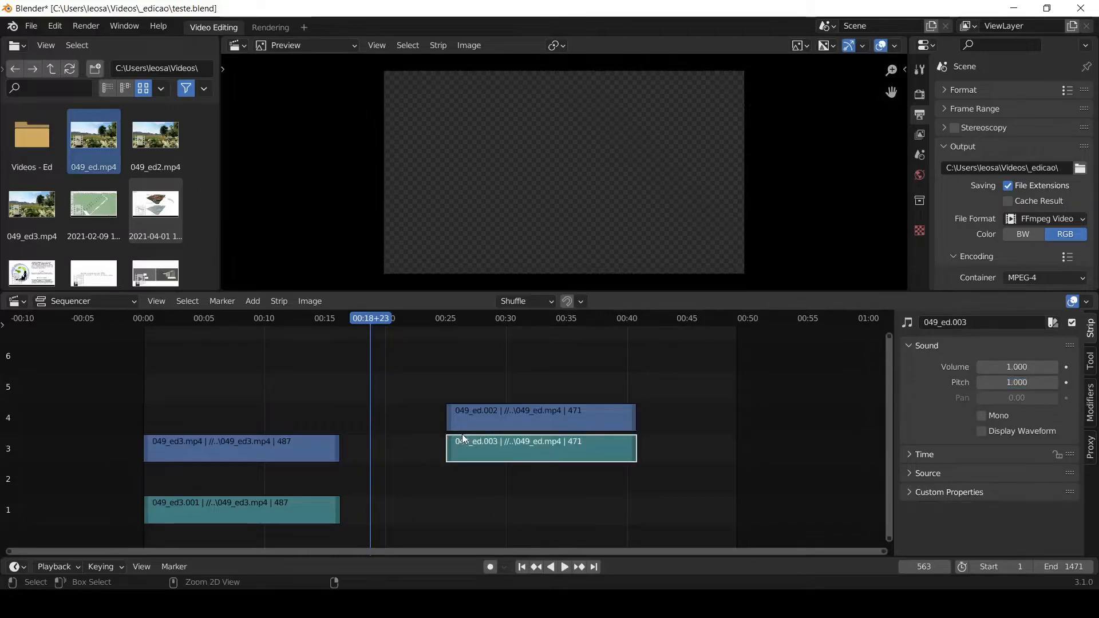
key(ctrl+z)
key(ctrl+z)
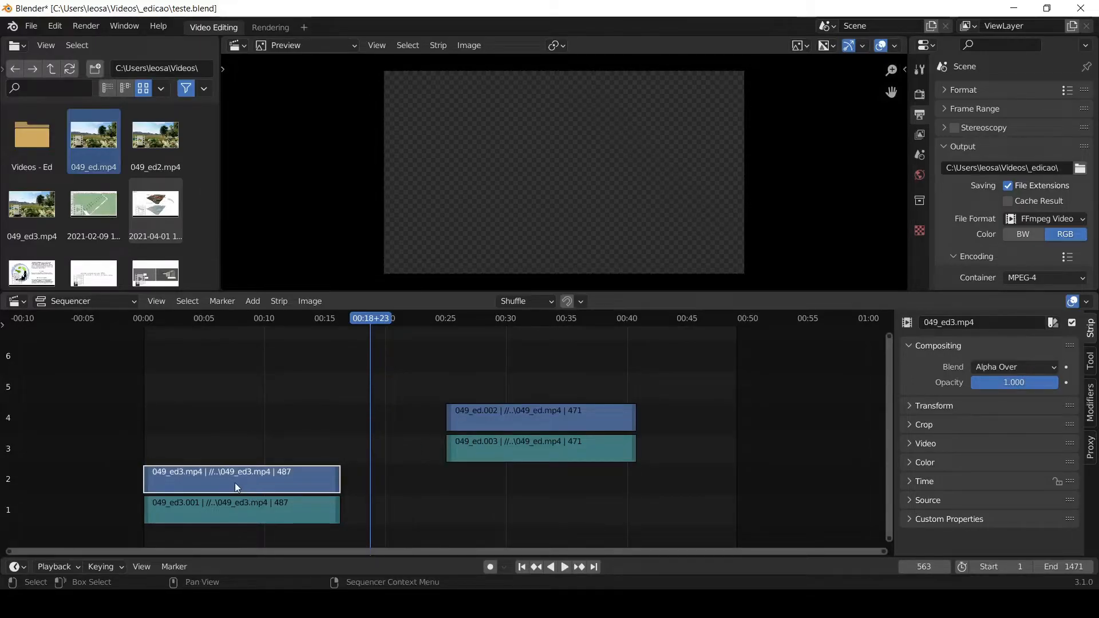
- Slide the 049_ed3 picture strip along the timeline with movement locked to the X axis, and undo the move
drag(236, 483, 530, 469)
key(x)
key(ctrl+z)
- Move the 049_ed3 picture strip straight up to channel 3 with movement locked to the Y axis
drag(283, 478, 284, 453)
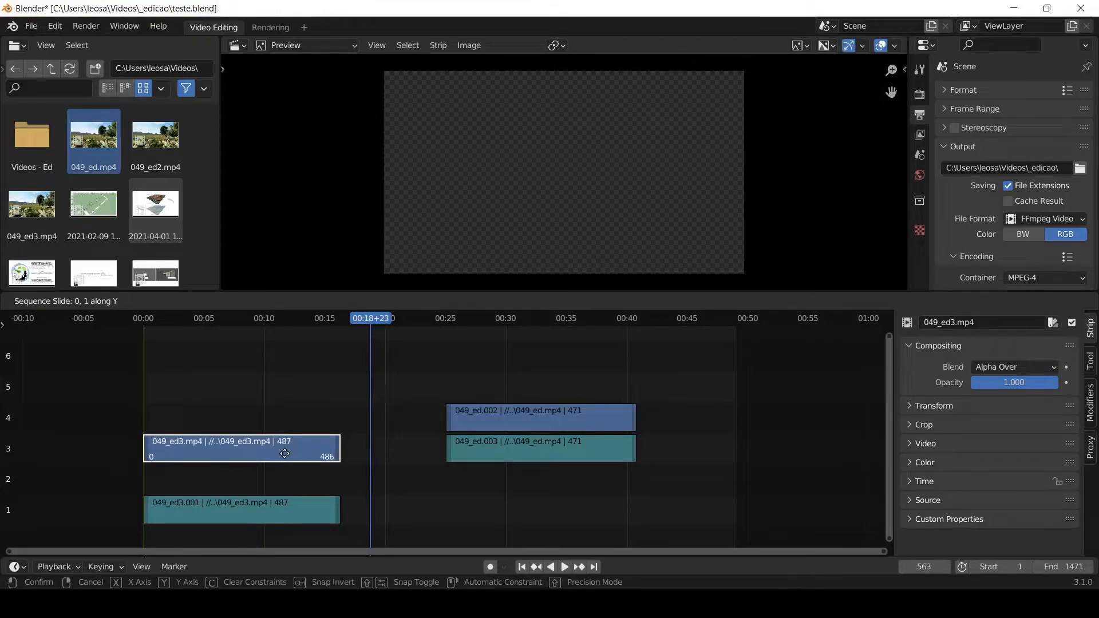
mouse_move(285, 453)
mouse_down()
mouse_move(283, 470)
mouse_move(262, 451)
mouse_move(274, 381)
mouse_move(279, 475)
mouse_move(277, 394)
mouse_move(277, 448)
mouse_up()
key(y)
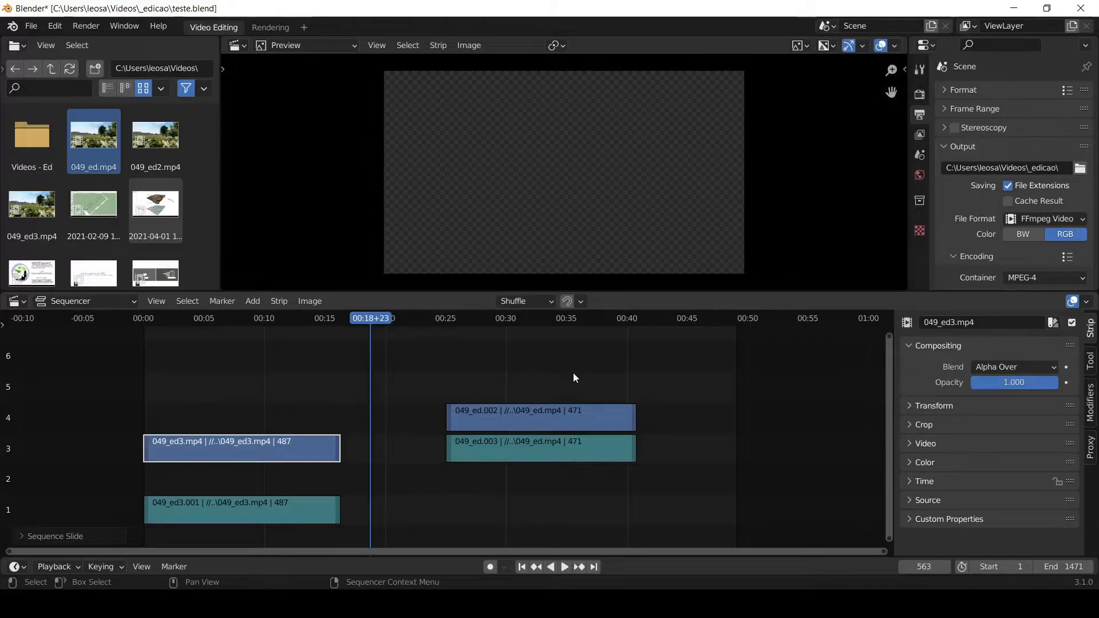
- Move both 049_ed strips together to channels 2 and 3, starting at frame 650
drag(571, 379, 538, 493)
drag(480, 447, 435, 490)
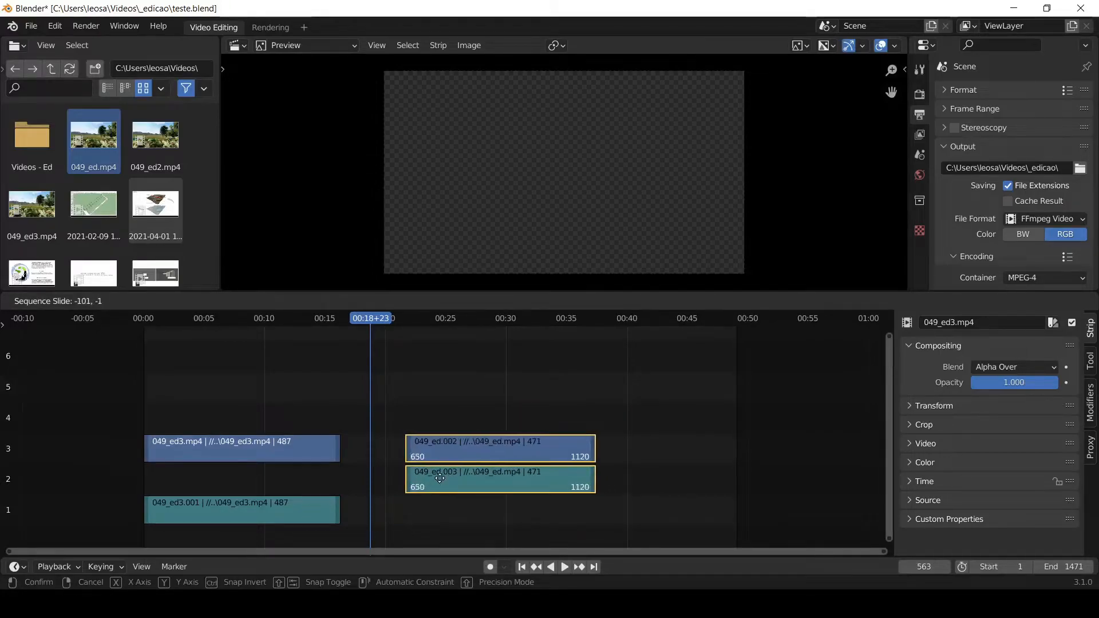
click(445, 502)
- Move the 049_ed picture strip straight up to channel 4 with movement locked to the Y axis
click(454, 448)
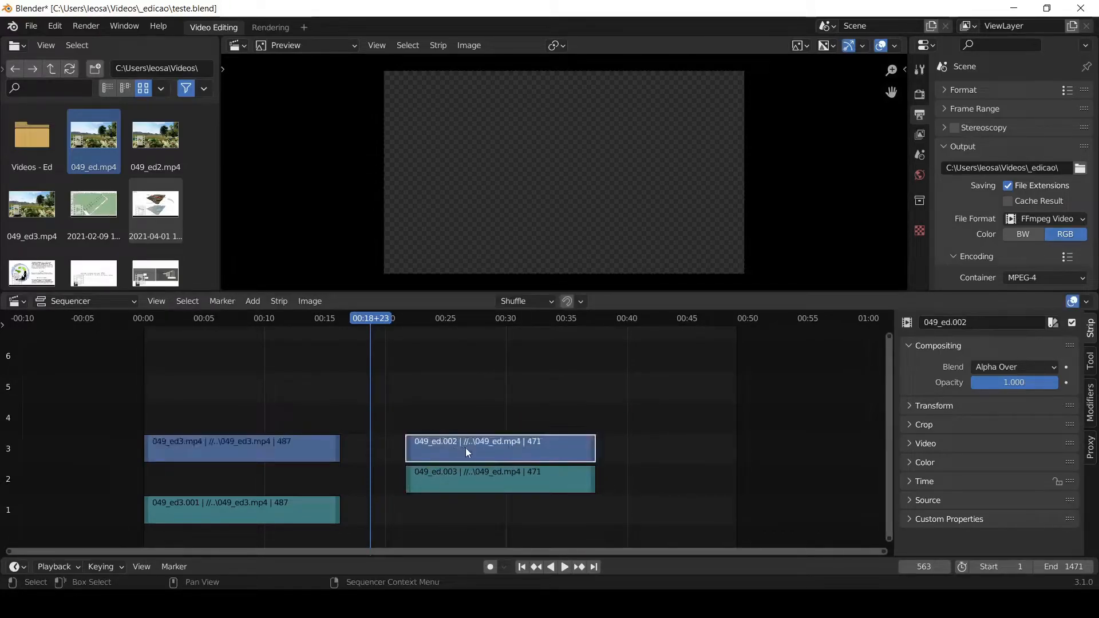
key(g)
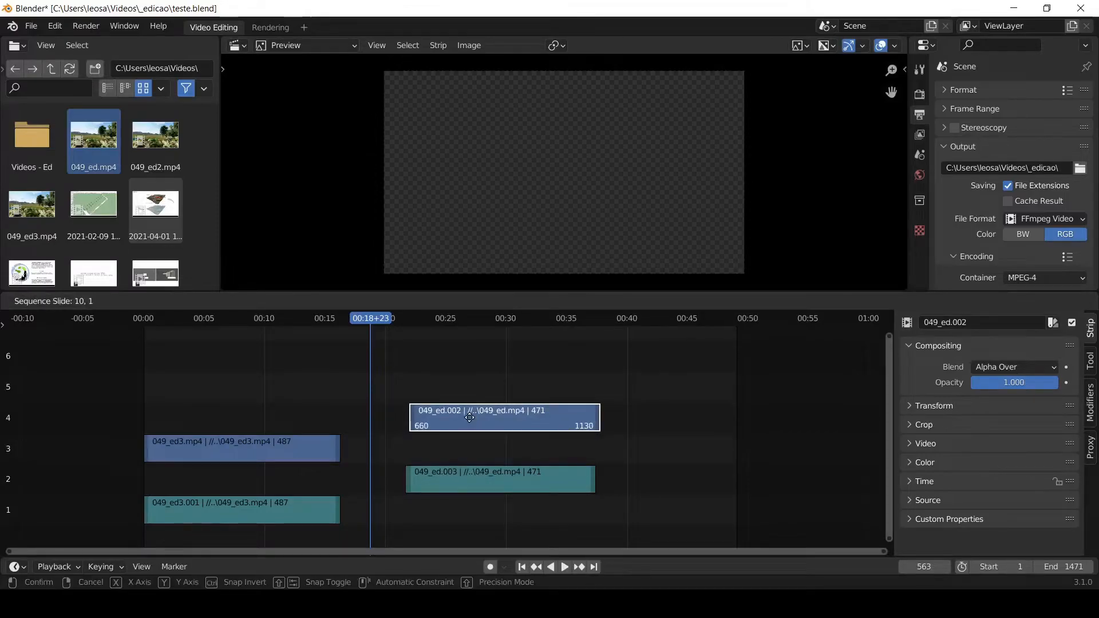
key(y)
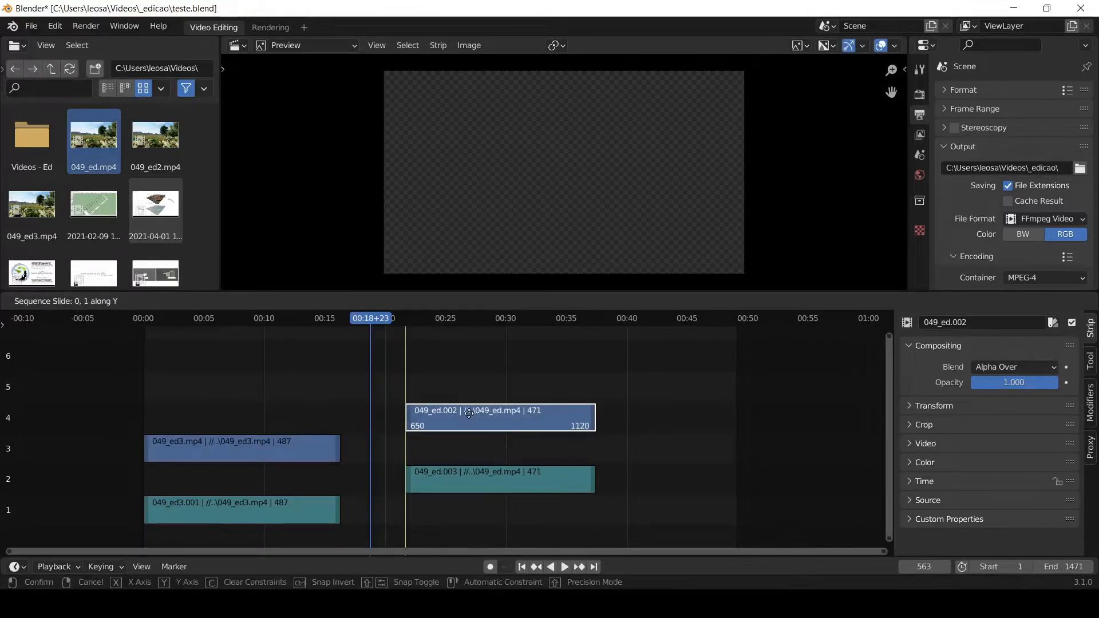
click(469, 412)
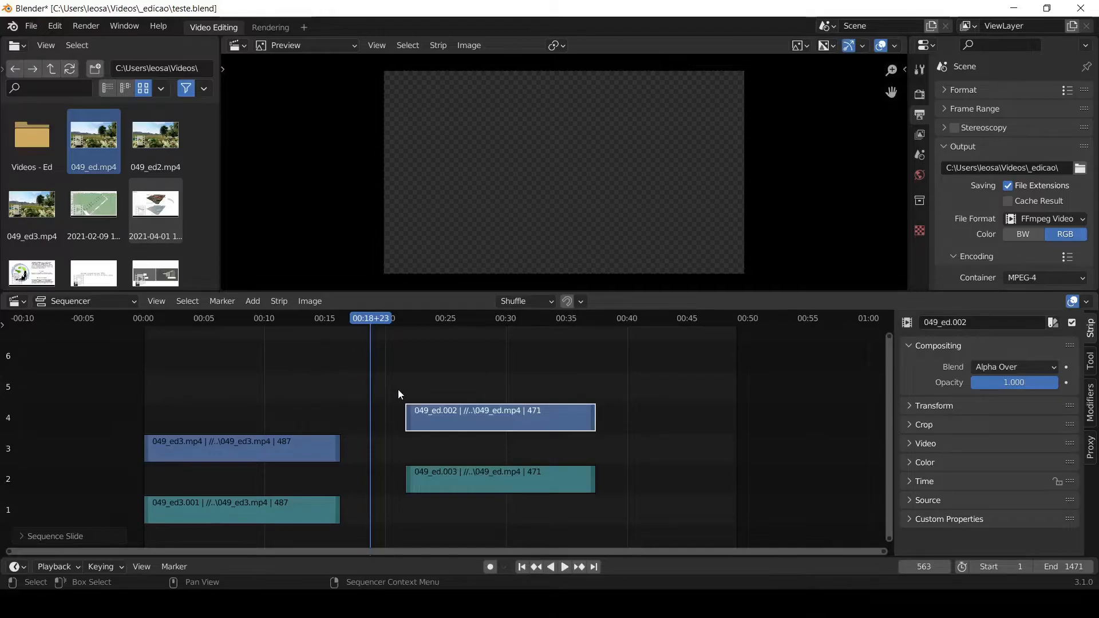
- Remove the gap between the two clips, and play the join from about 14 seconds to frame 543
key(BackSpace)
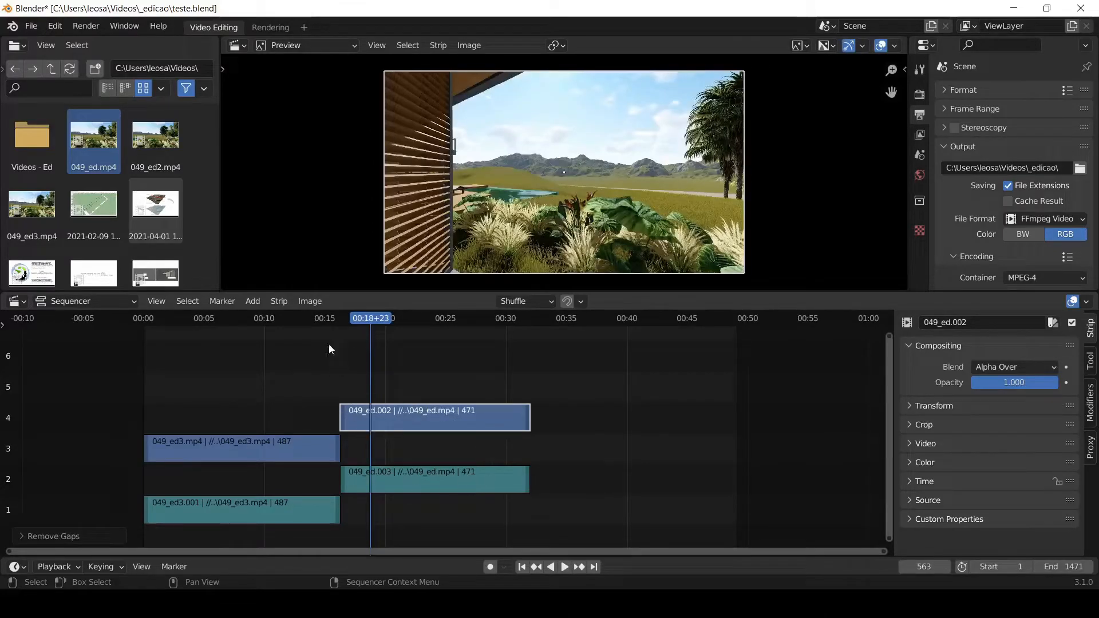
click(317, 318)
key(space)
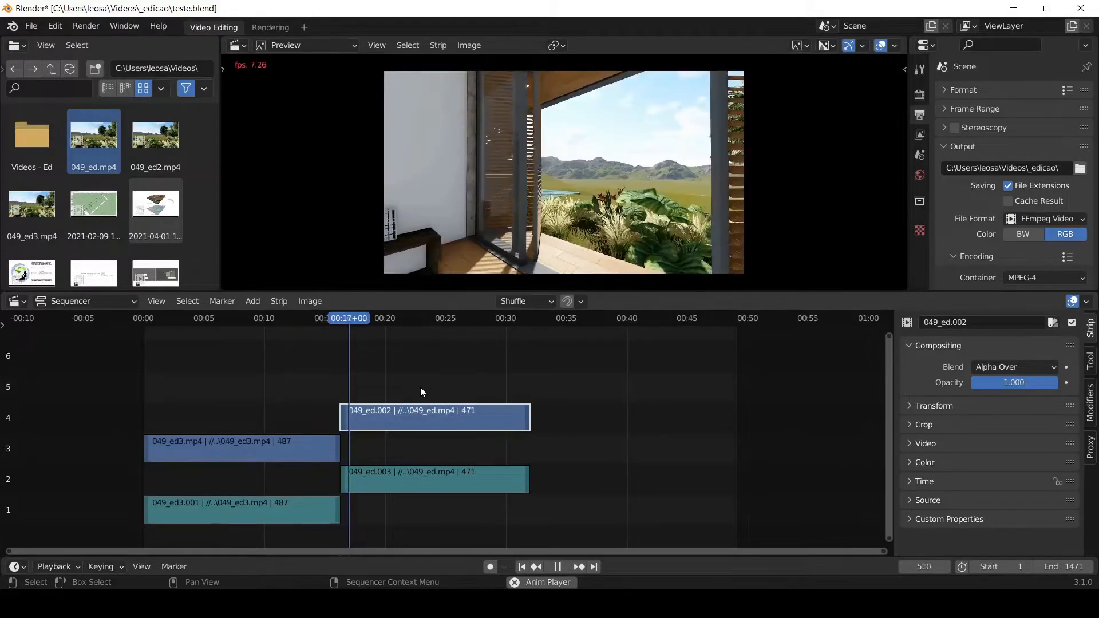
key(space)
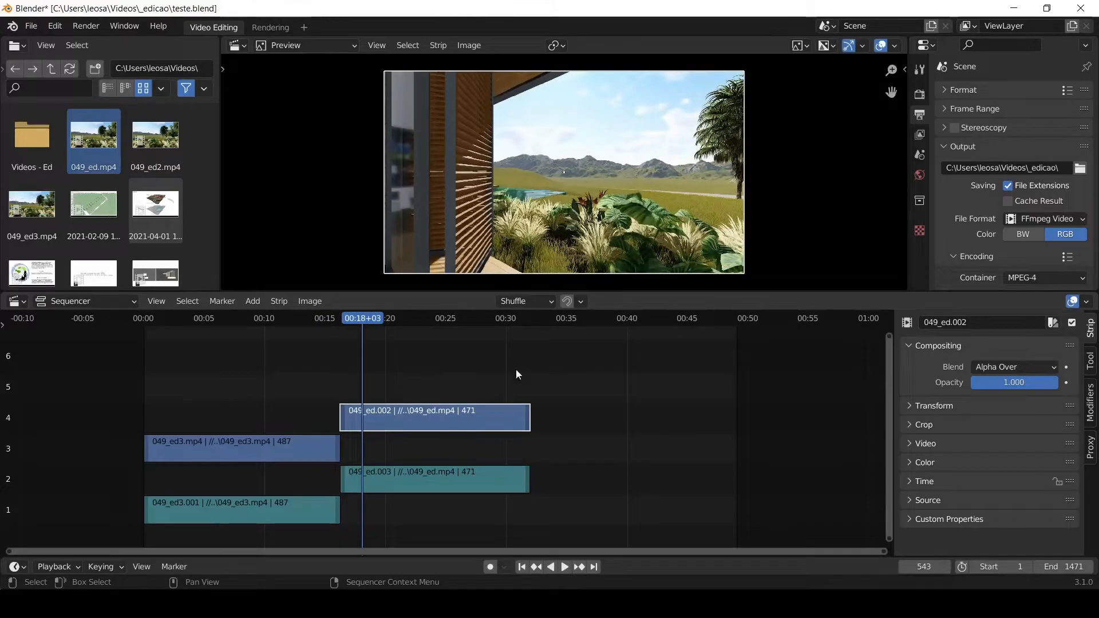
- Move both 049_ed strips earlier on channels 2 and 4 to start at about 14 seconds, overlapping the end of the 049_ed3 strips
drag(503, 380, 443, 502)
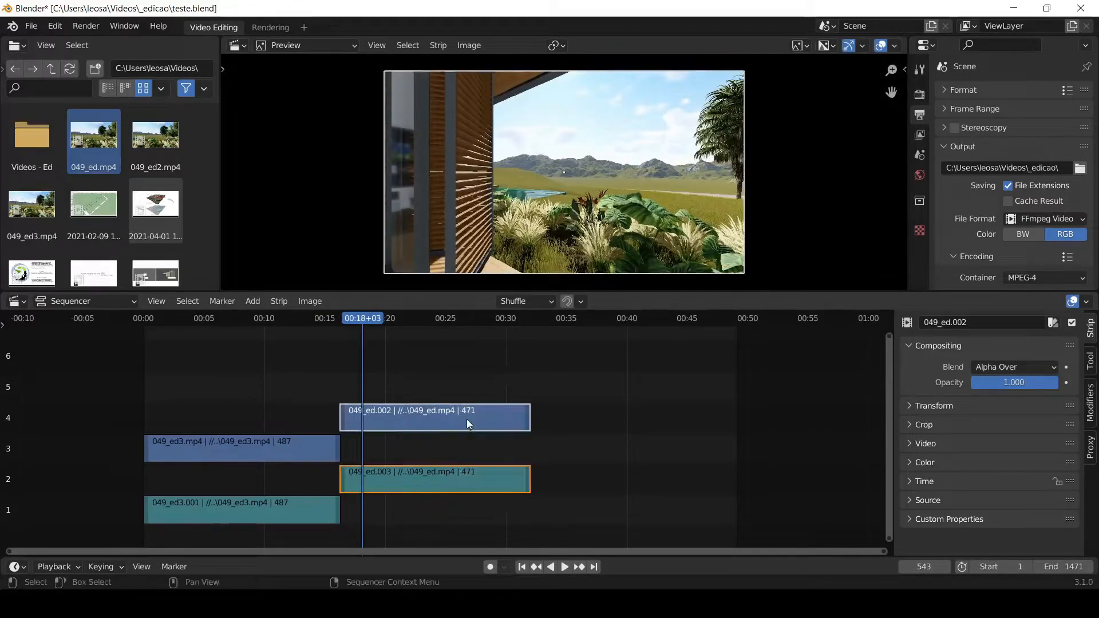
key(g)
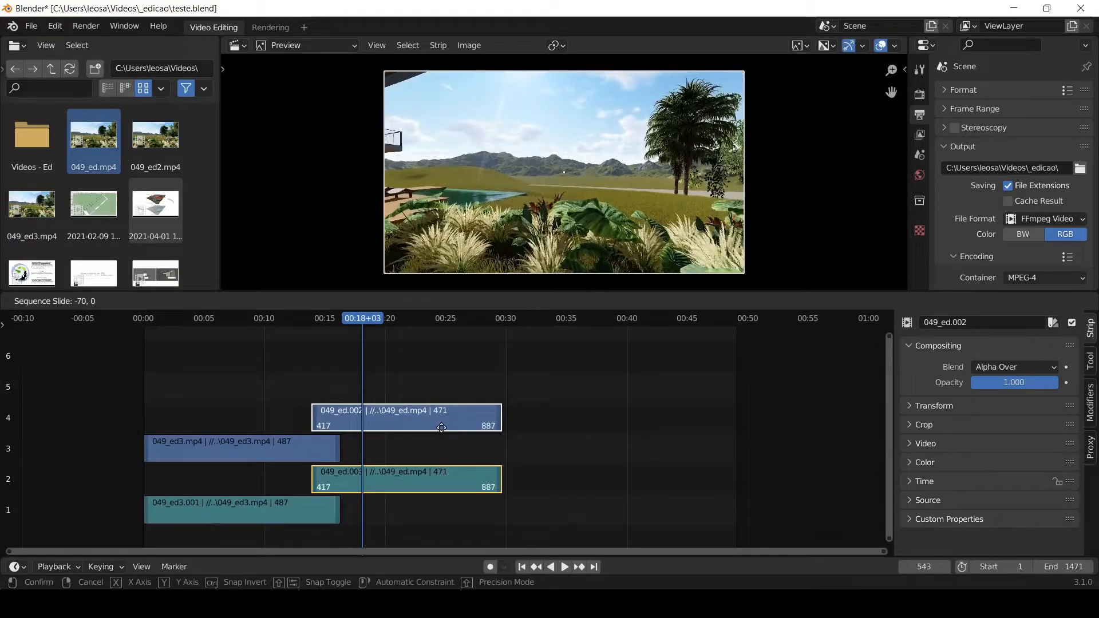
click(444, 400)
click(431, 368)
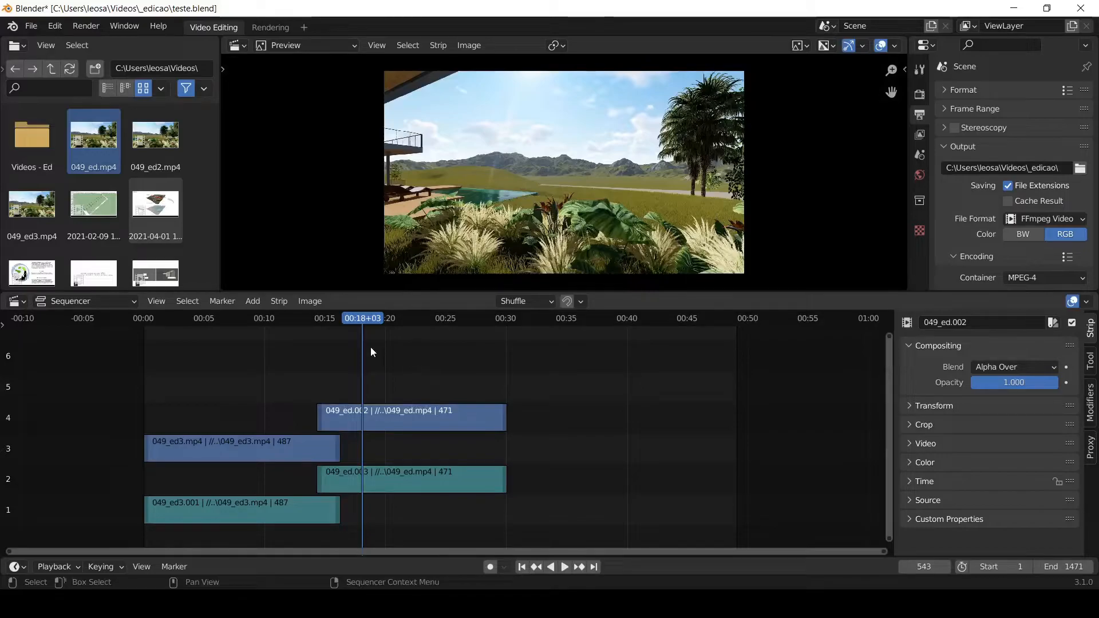
- Try to add a Cross transition between the 049_ed3 and 049_ed picture strips on channels 3 and 4
drag(353, 377, 307, 464)
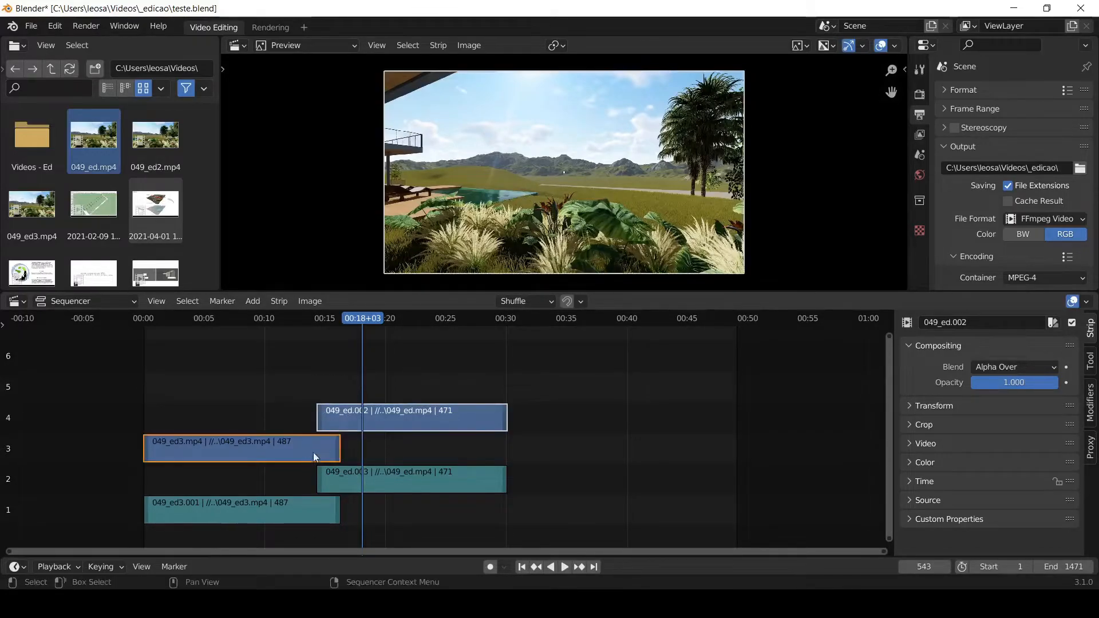
right_click(335, 406)
mouse_move(336, 409)
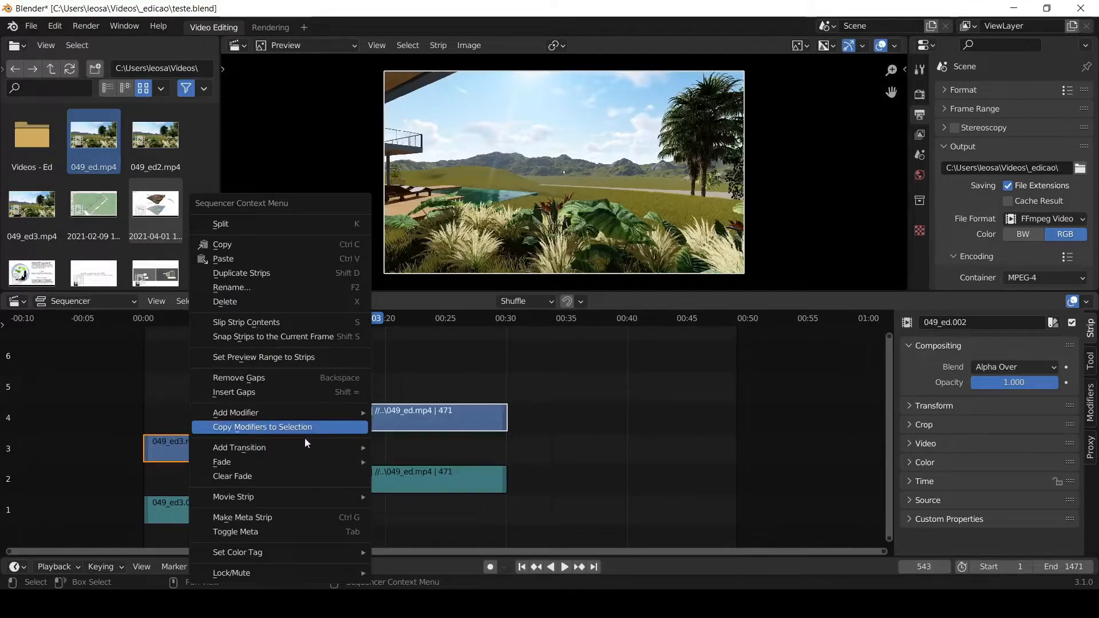
mouse_move(287, 447)
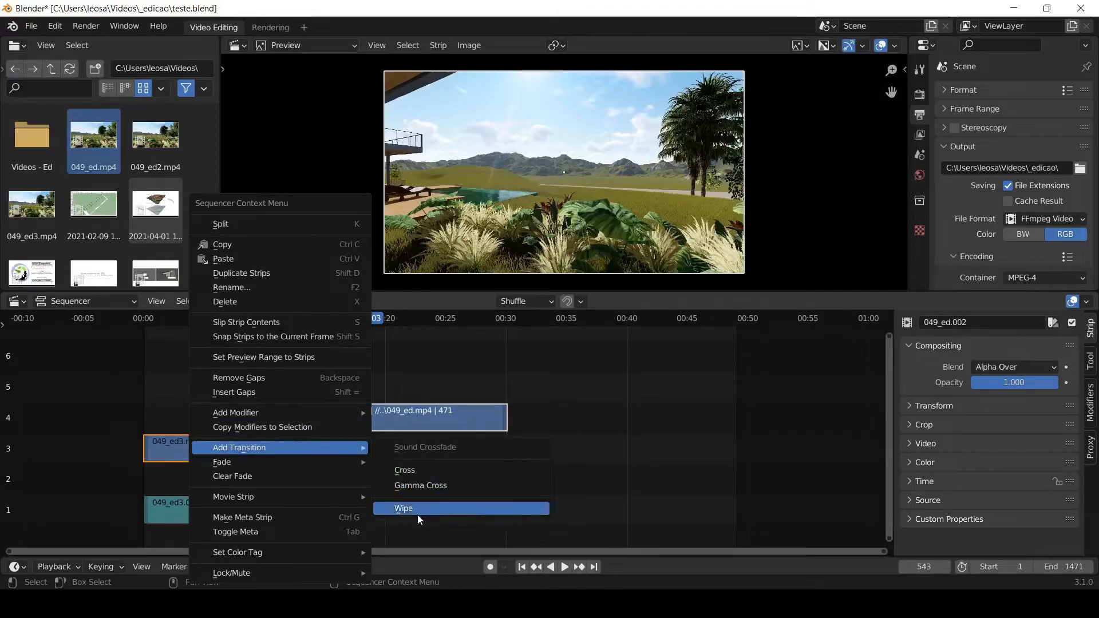
click(425, 472)
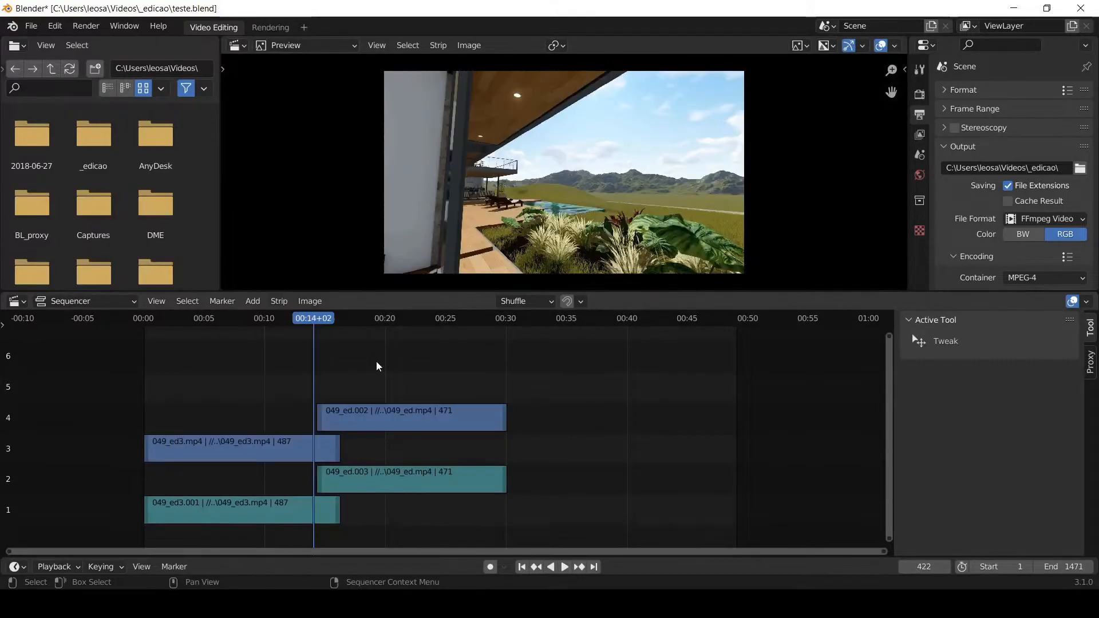
drag(376, 361, 269, 455)
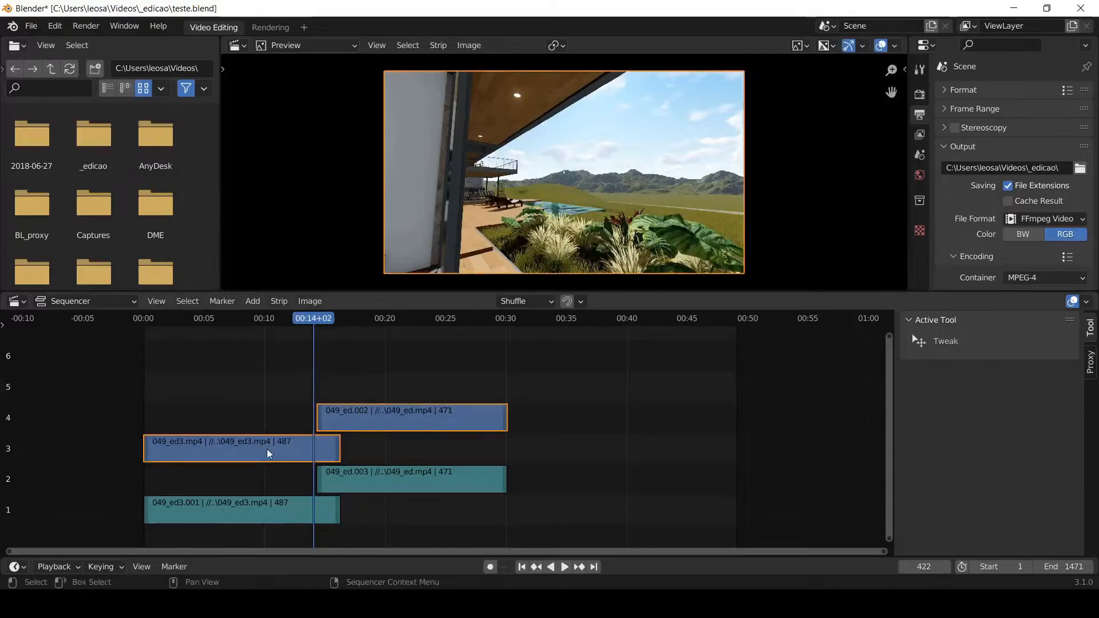
right_click(270, 453)
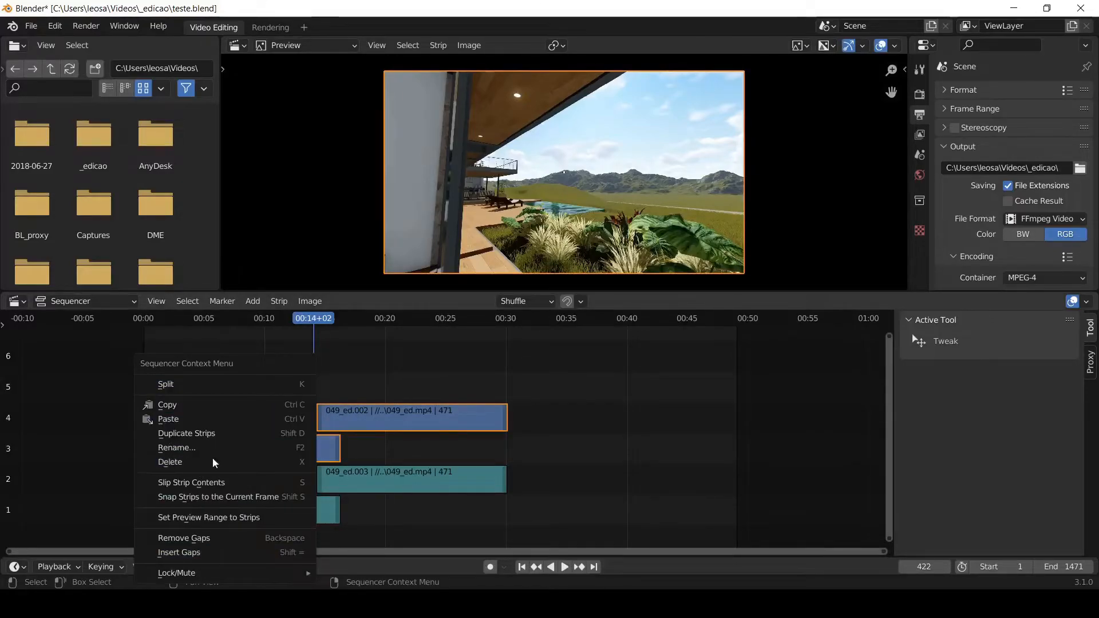
click(367, 364)
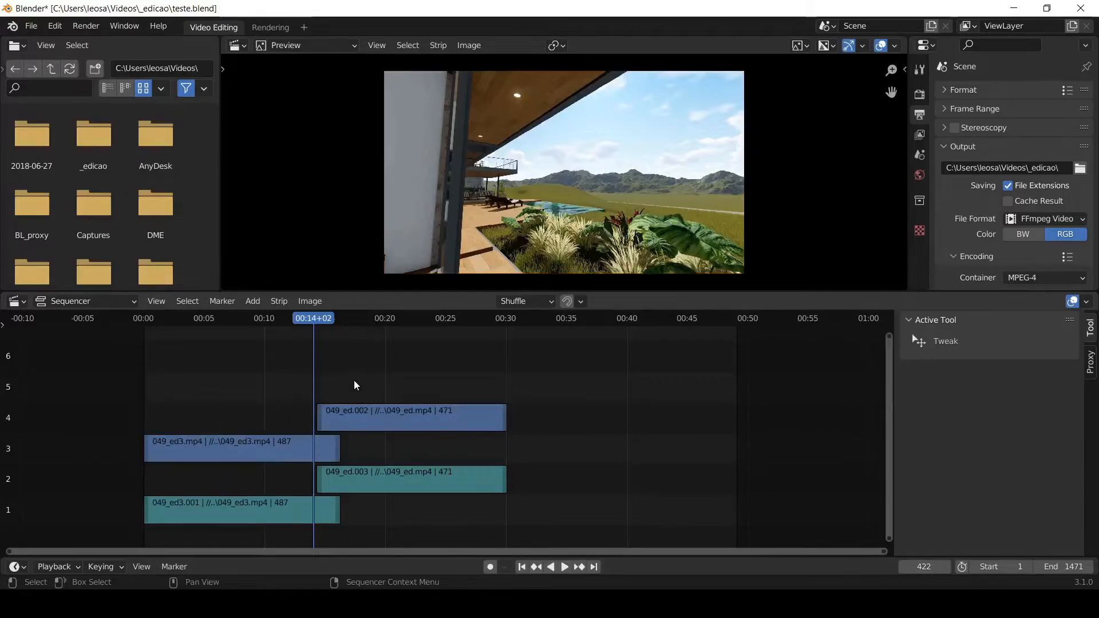
- Select the 049_ed3 picture strip first and the 049_ed picture strip second, and add a Cross transition between them
click(288, 447)
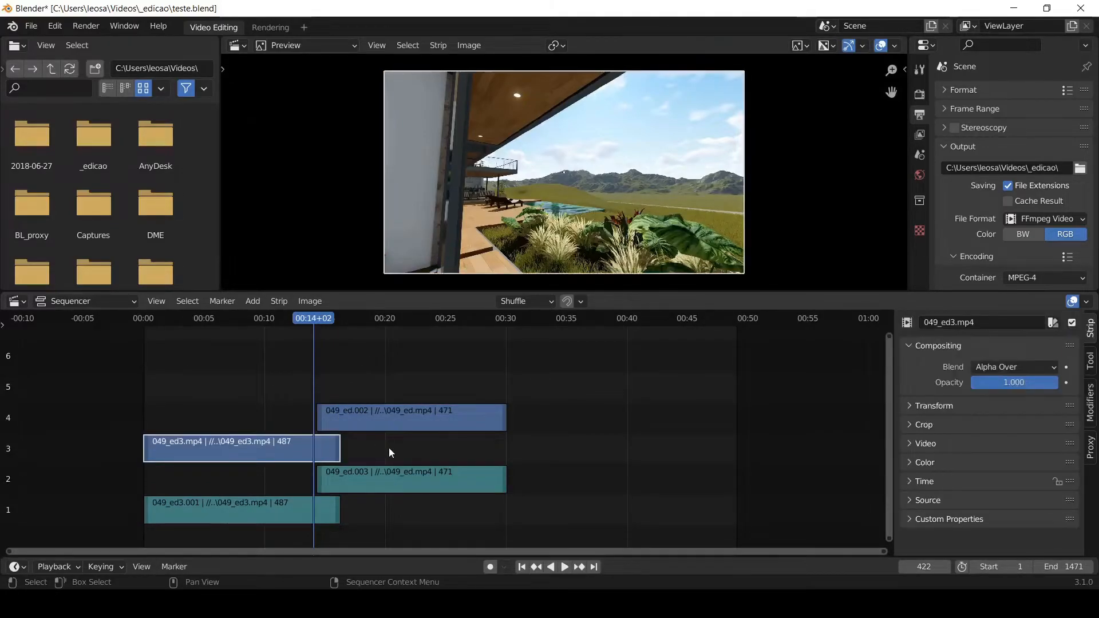
shift+click(358, 421)
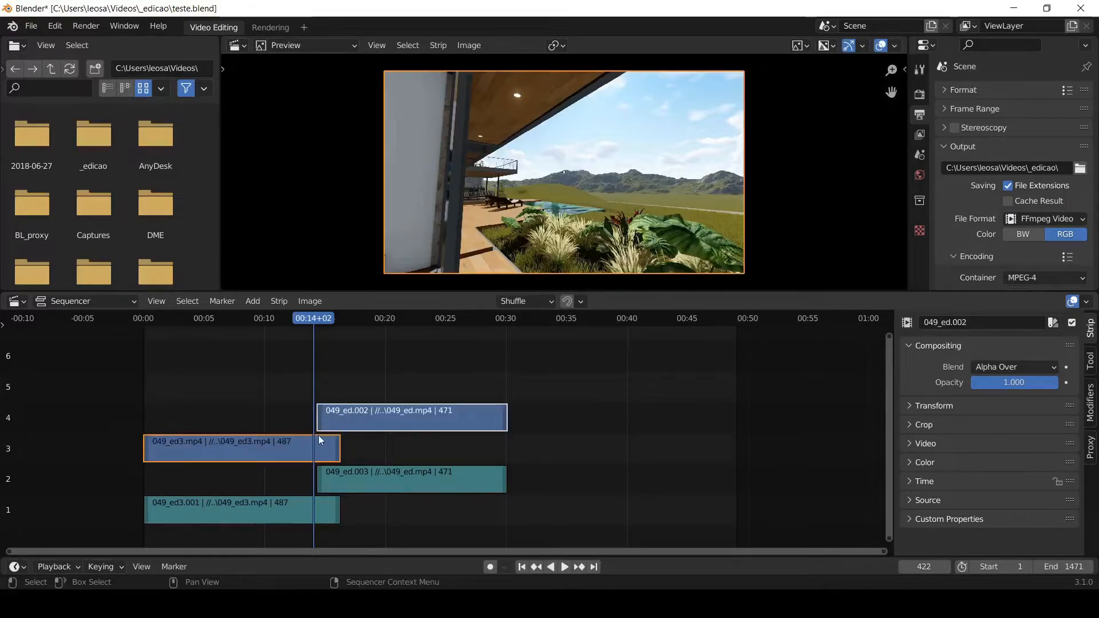
right_click(331, 421)
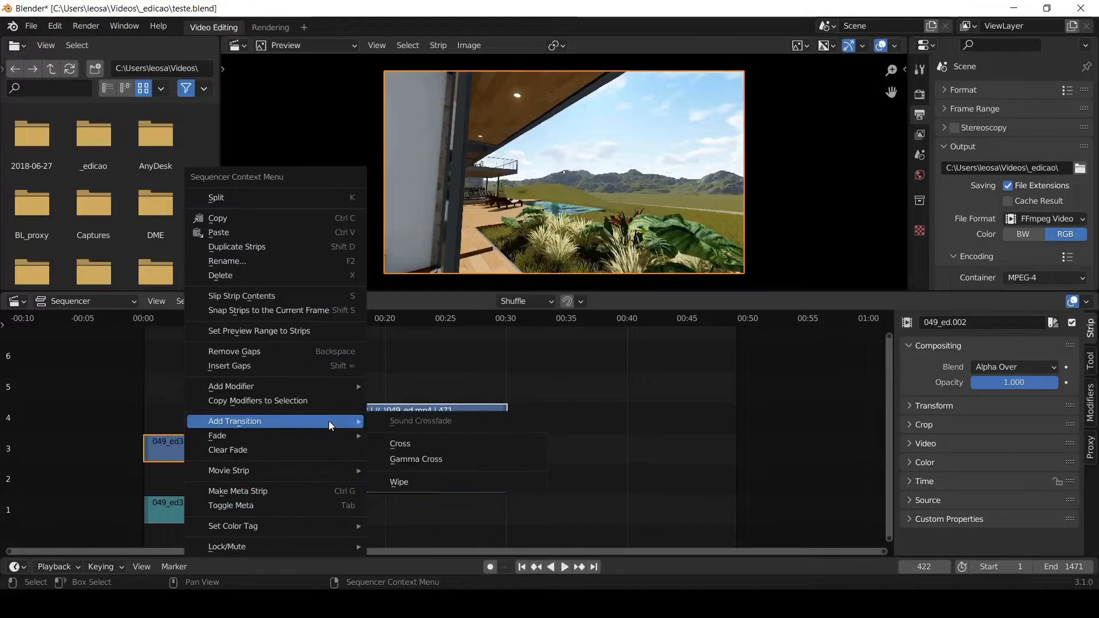
mouse_move(256, 418)
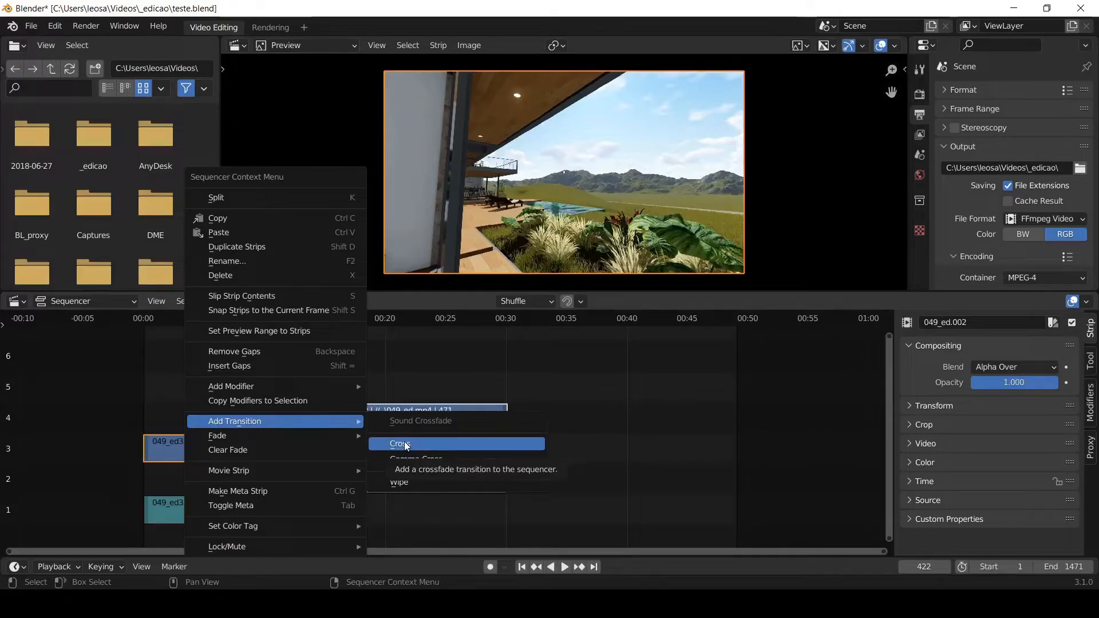
click(406, 445)
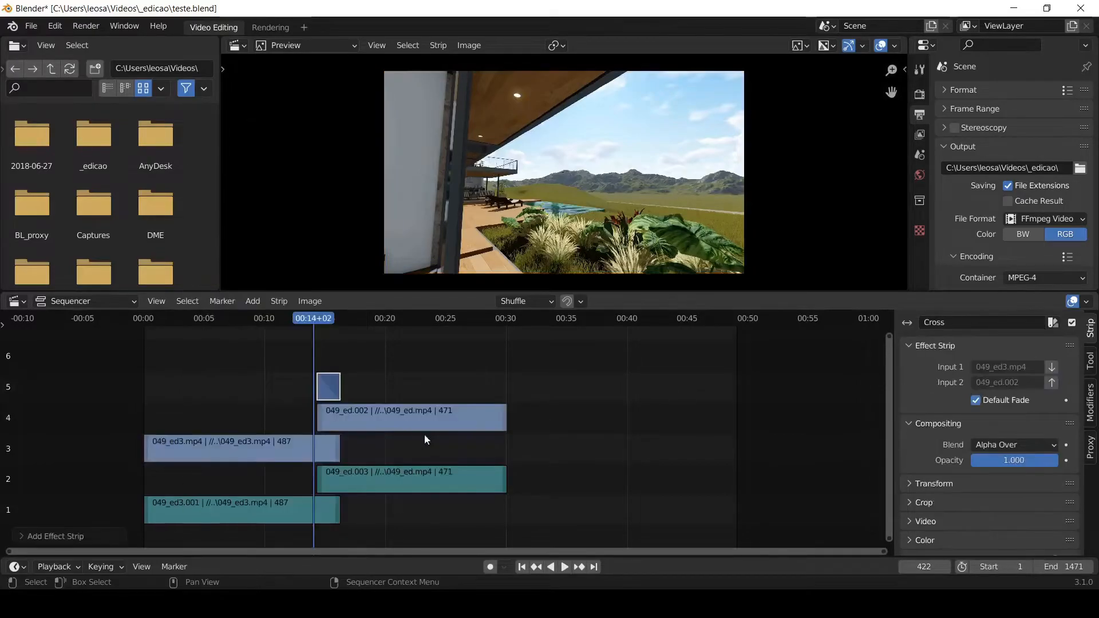
- Play the timeline from just before the Cross transition until shortly after it
click(300, 318)
key(space)
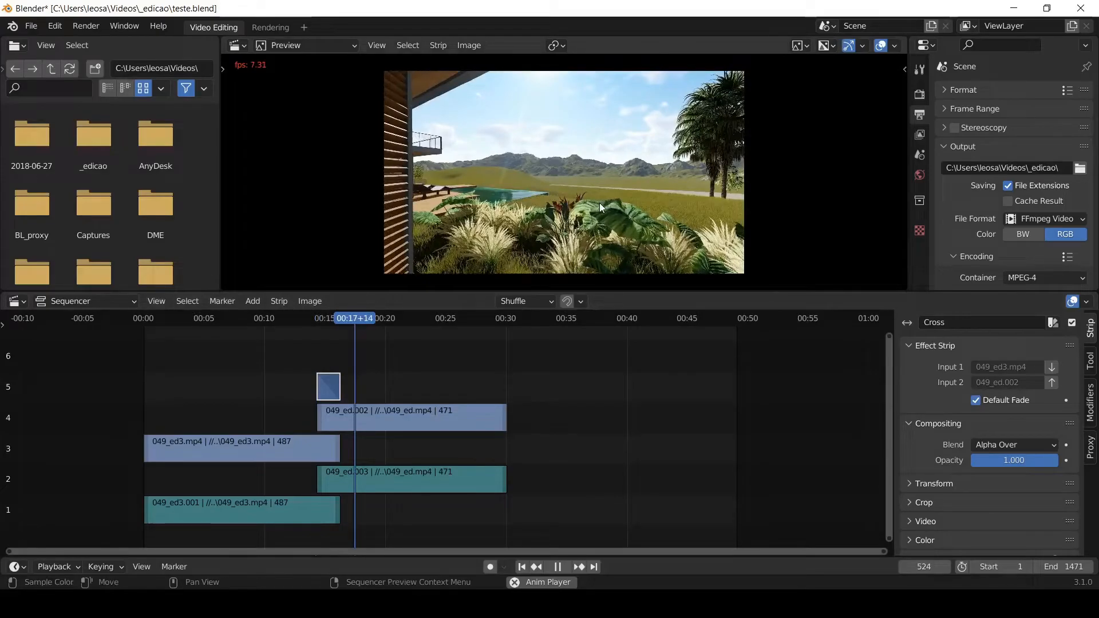
key(Escape)
- Move both 049_ed strips slightly later to start just before 15 seconds, shortening the overlap, and clear the selection
drag(550, 374, 453, 517)
mouse_move(416, 413)
mouse_down()
mouse_move(438, 411)
mouse_move(404, 411)
mouse_move(417, 412)
mouse_up()
key(alt+a)
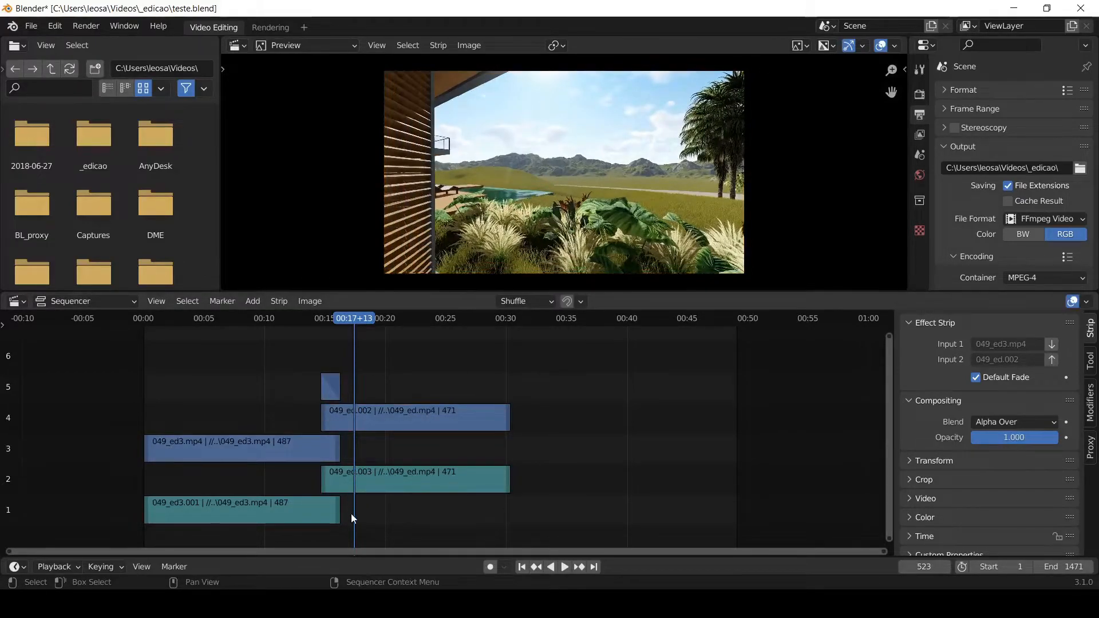
- Place the current frame at 600 and crossfade the sounds of the two overlapping audio strips on channels 1 and 2
click(385, 316)
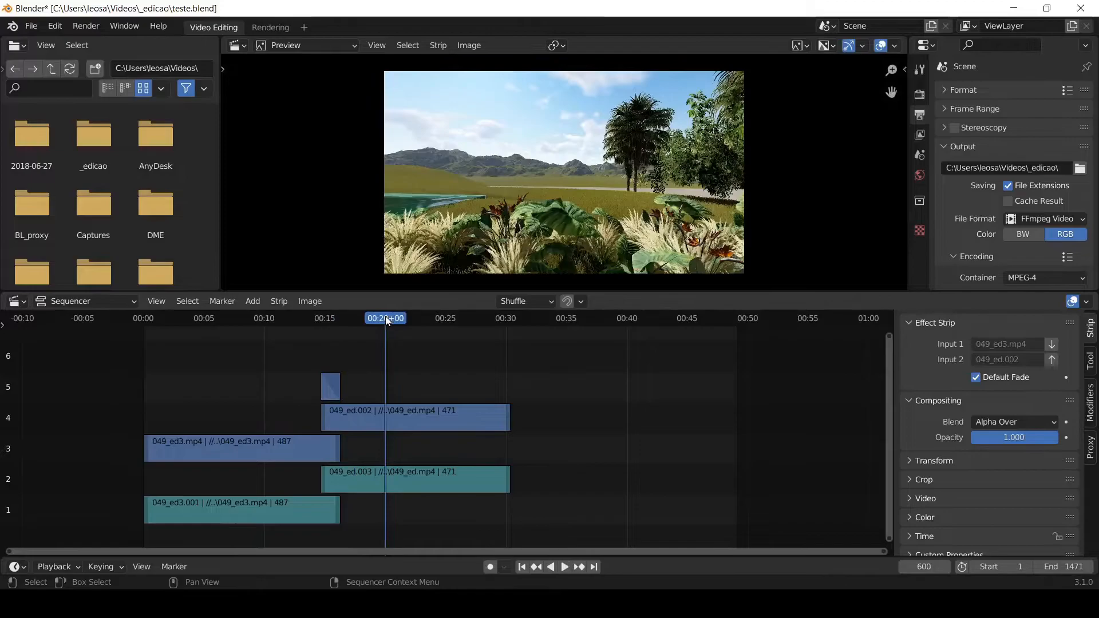
drag(362, 509, 310, 476)
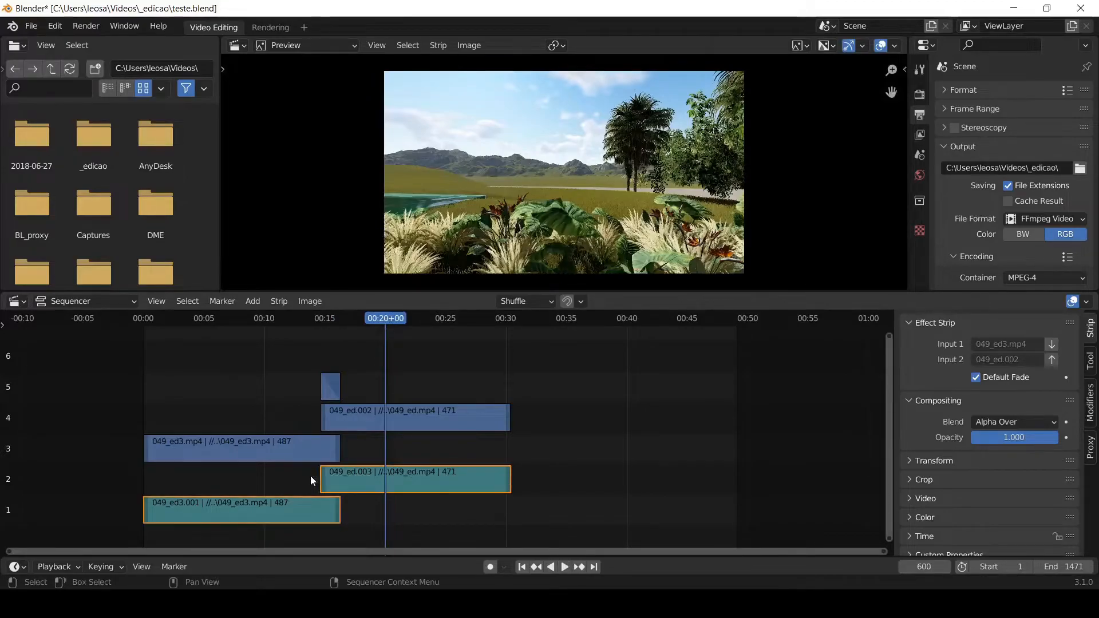
click(310, 511)
shift+click(356, 475)
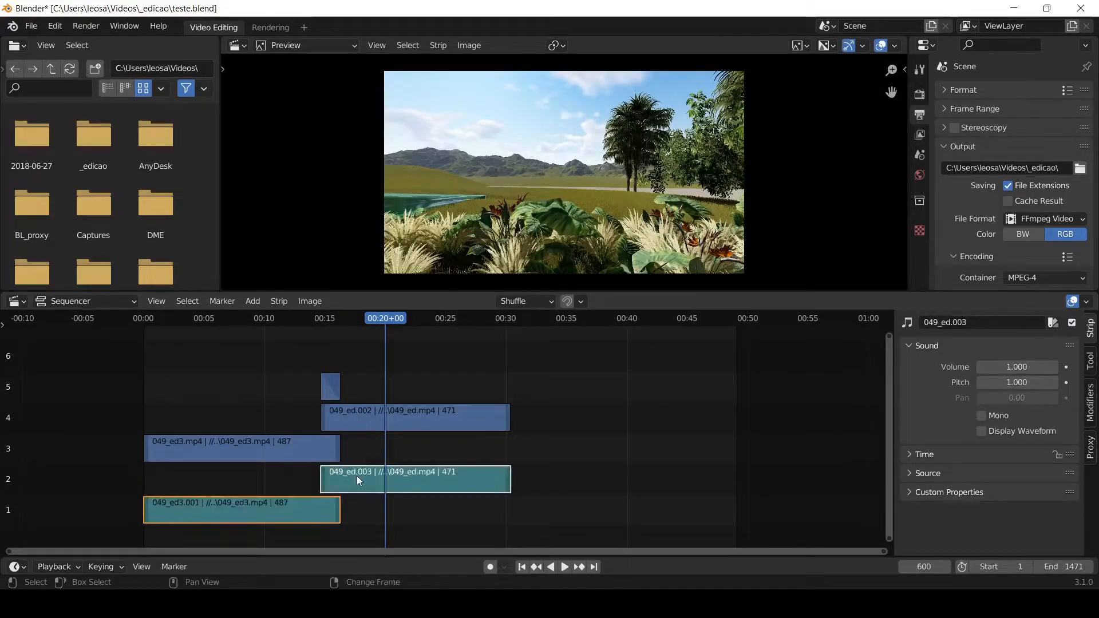
right_click(351, 481)
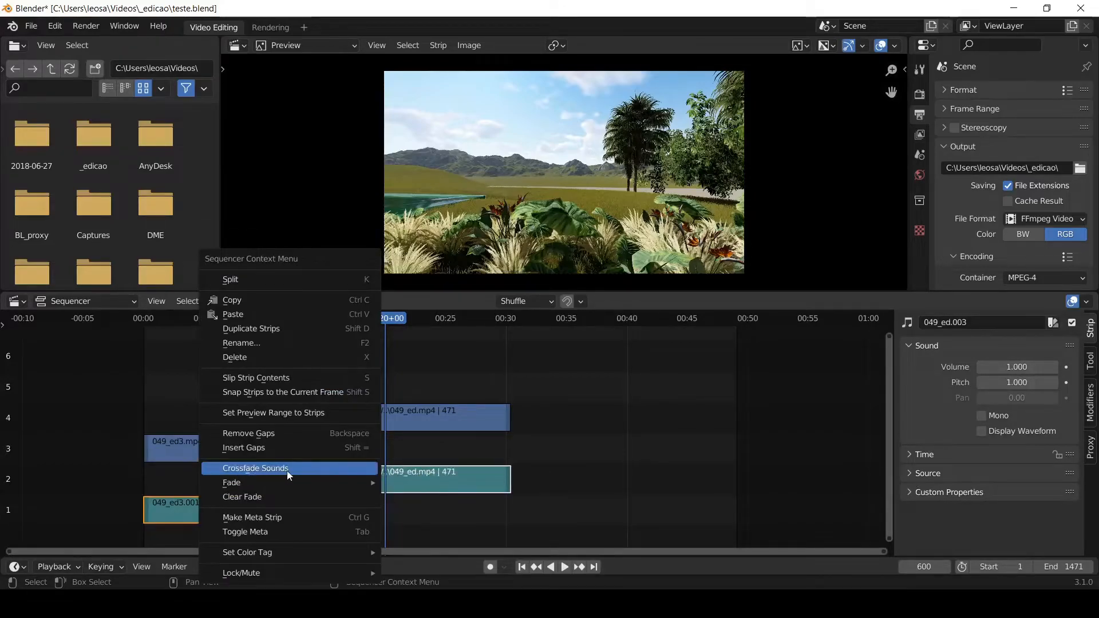
click(287, 471)
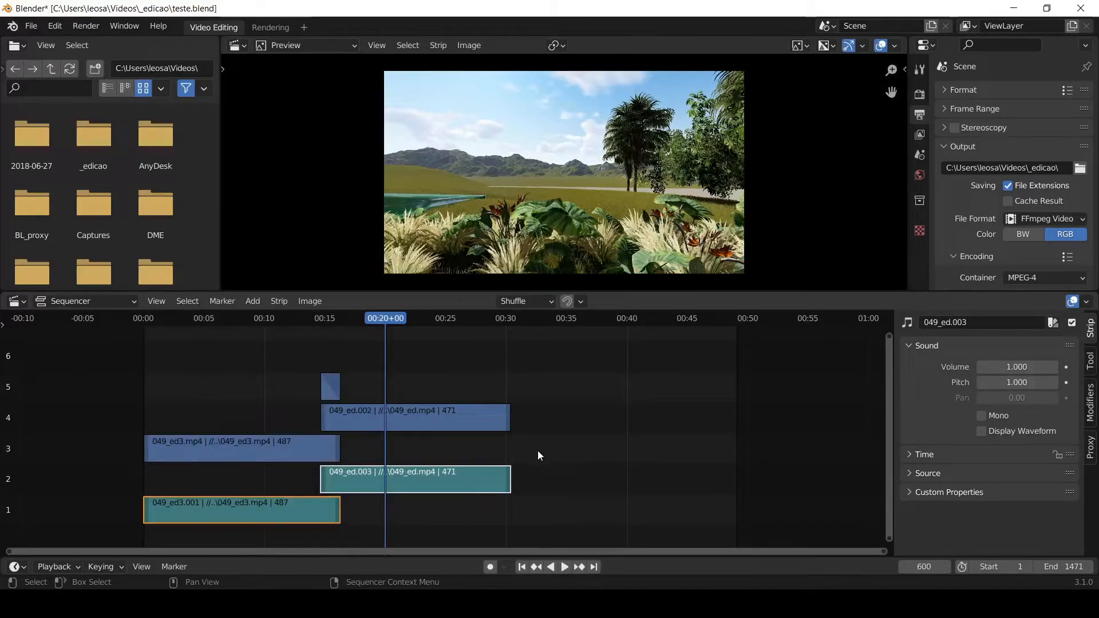
click(584, 444)
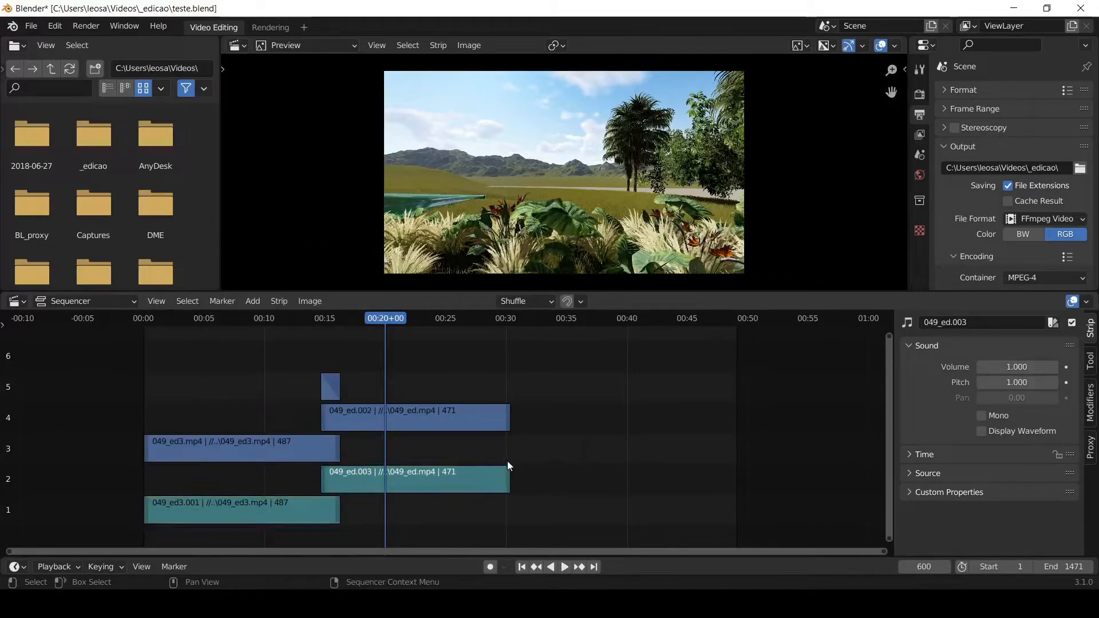
- Play the overlap from frame 456 to frame 468 and split both audio strips there
click(328, 318)
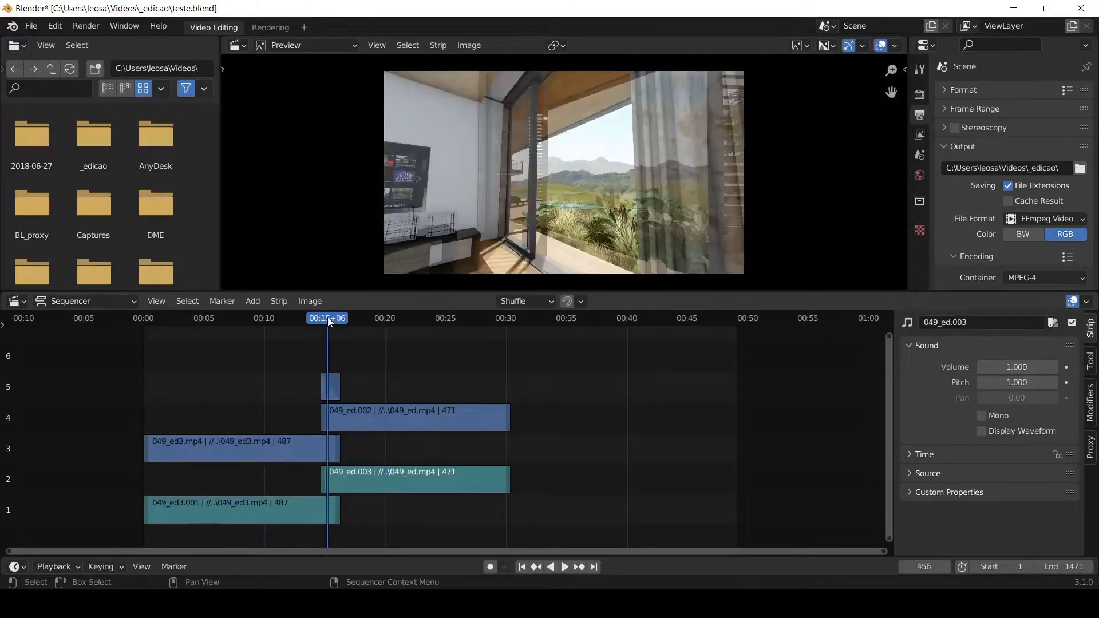
key(space)
key(space)
drag(363, 509, 321, 485)
key(k)
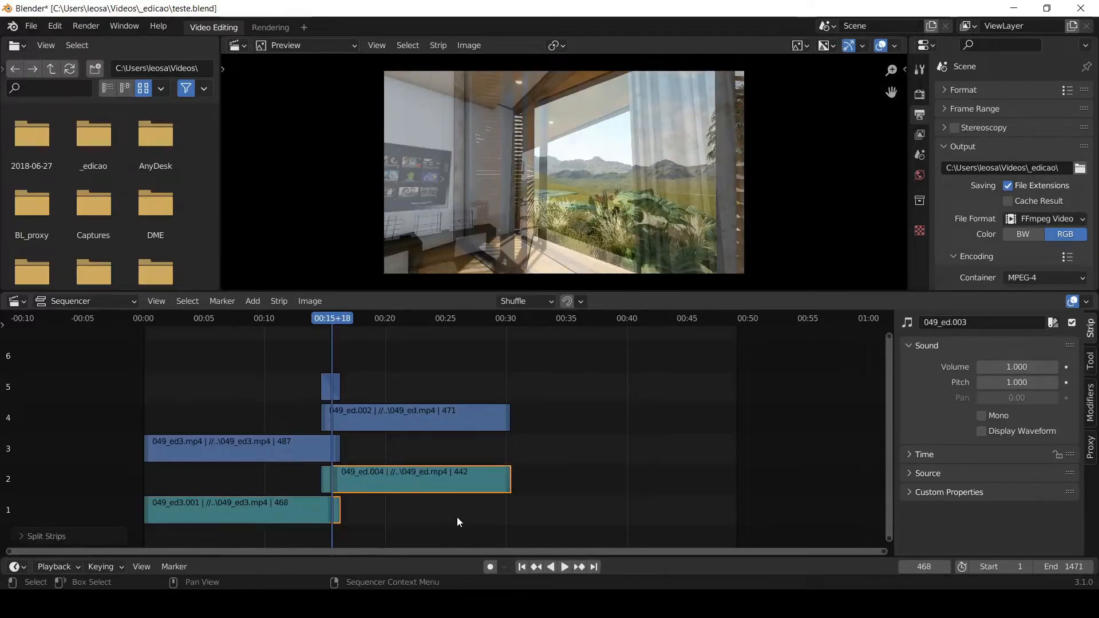
- Delete the 049_ed audio piece before frame 468 and the 049_ed3 audio piece after it, and play across the join
click(324, 478)
key(Delete)
click(339, 507)
key(Delete)
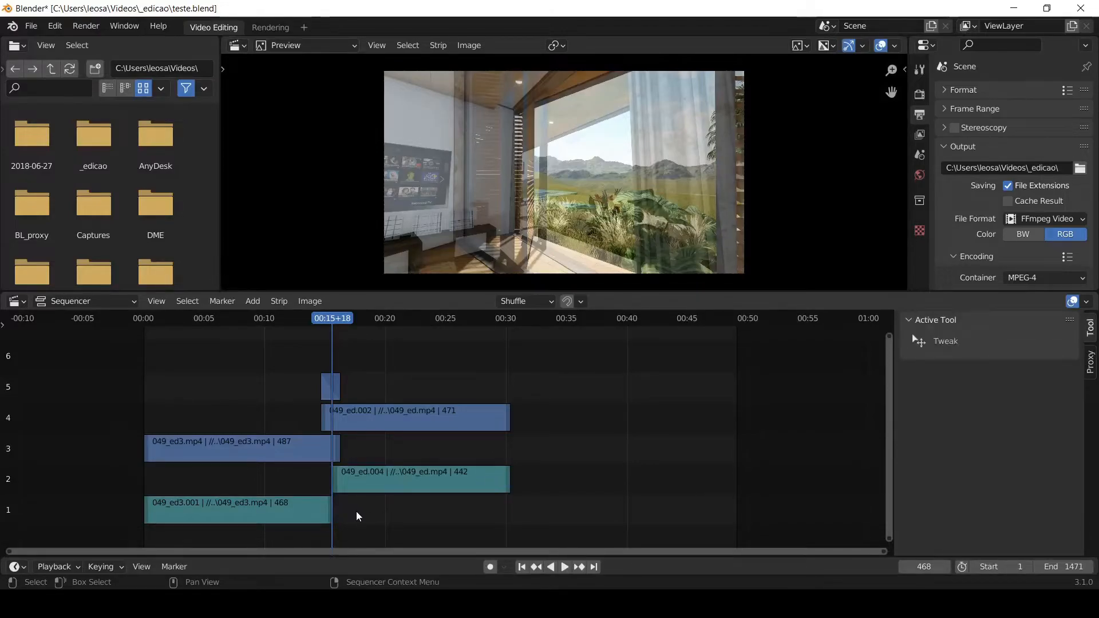
click(297, 318)
key(space)
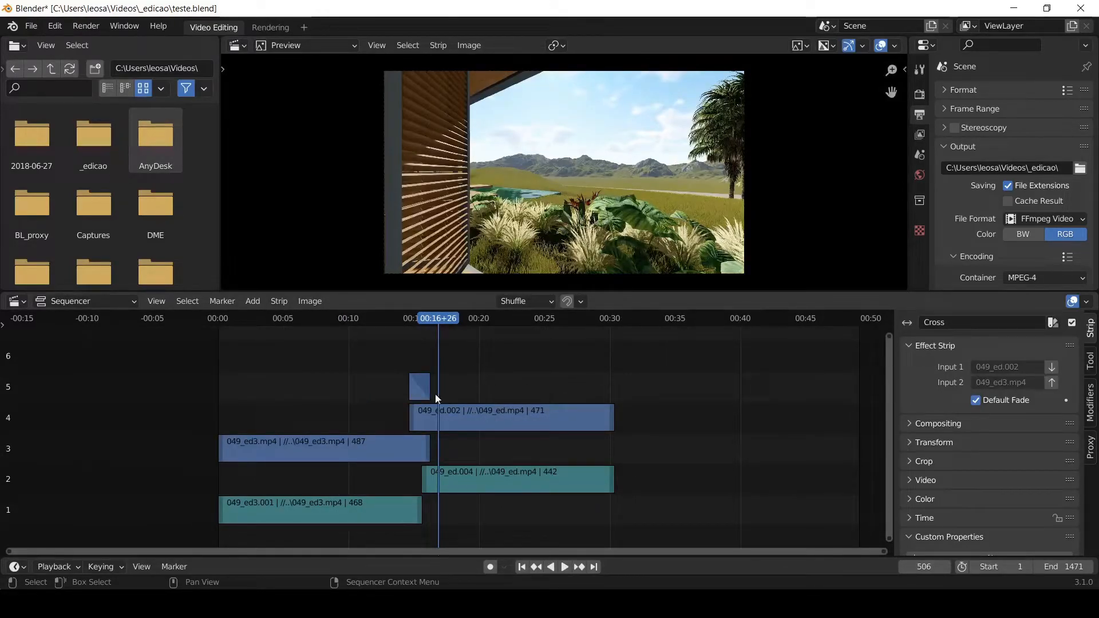
- Delete the Cross transition and move both 049_ed strips to channels 3 and 1, after the end of the 049_ed3 strips
key(Delete)
drag(552, 359, 504, 495)
key(g)
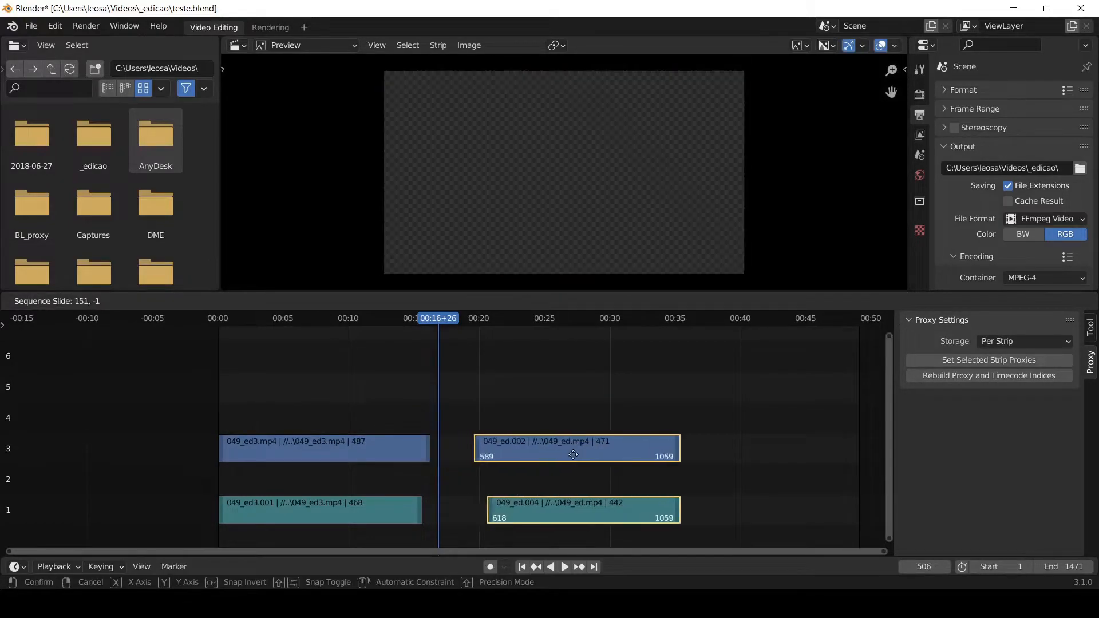
click(592, 475)
- Remove the gap between the two clips at frame 509 and clear the selection
click(440, 322)
key(BackSpace)
click(527, 360)
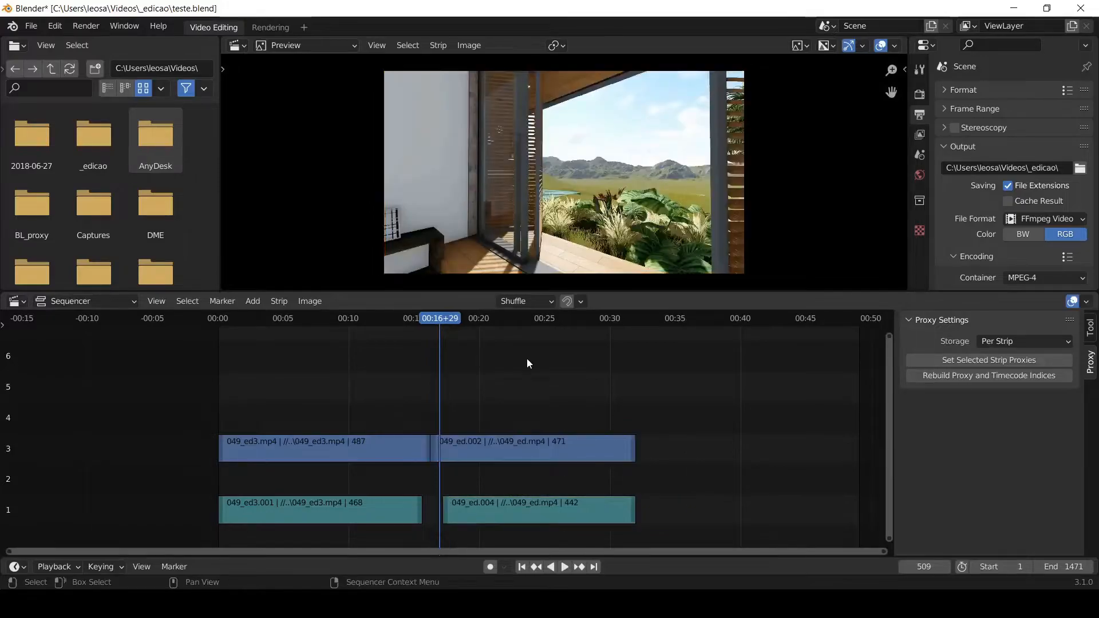
- Add a Speed Control effect strip to the 049_ed picture strip
click(512, 452)
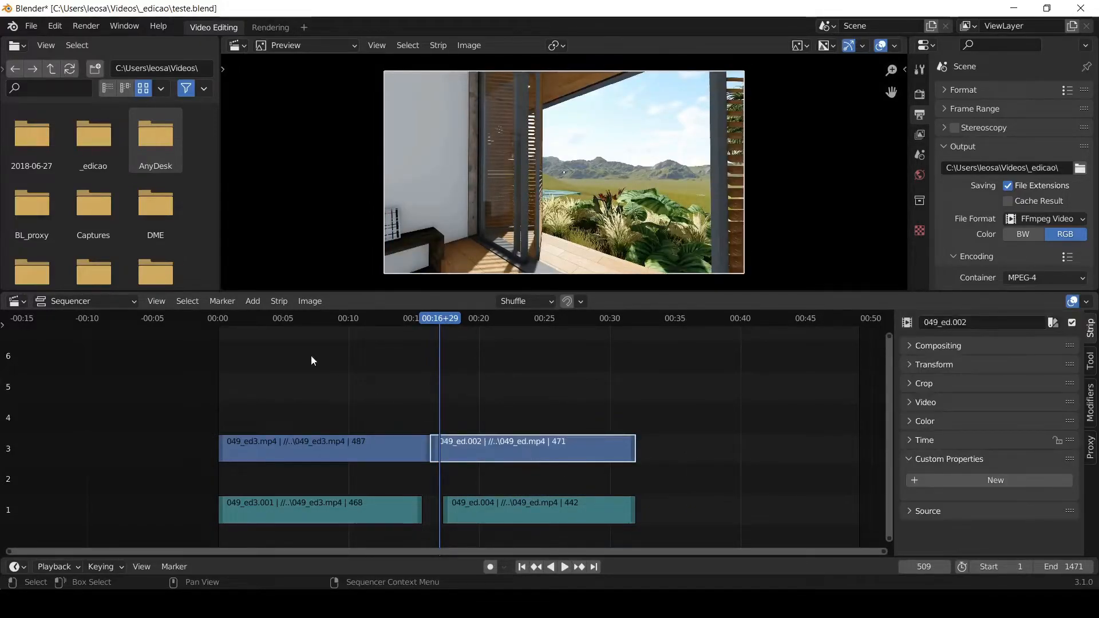
click(259, 304)
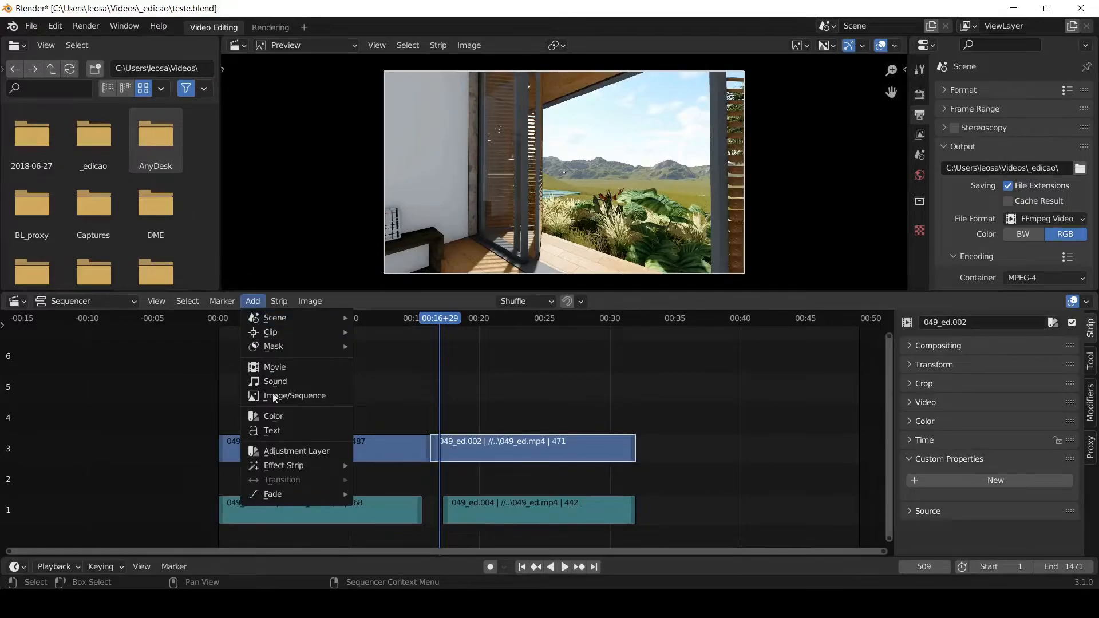
mouse_move(286, 468)
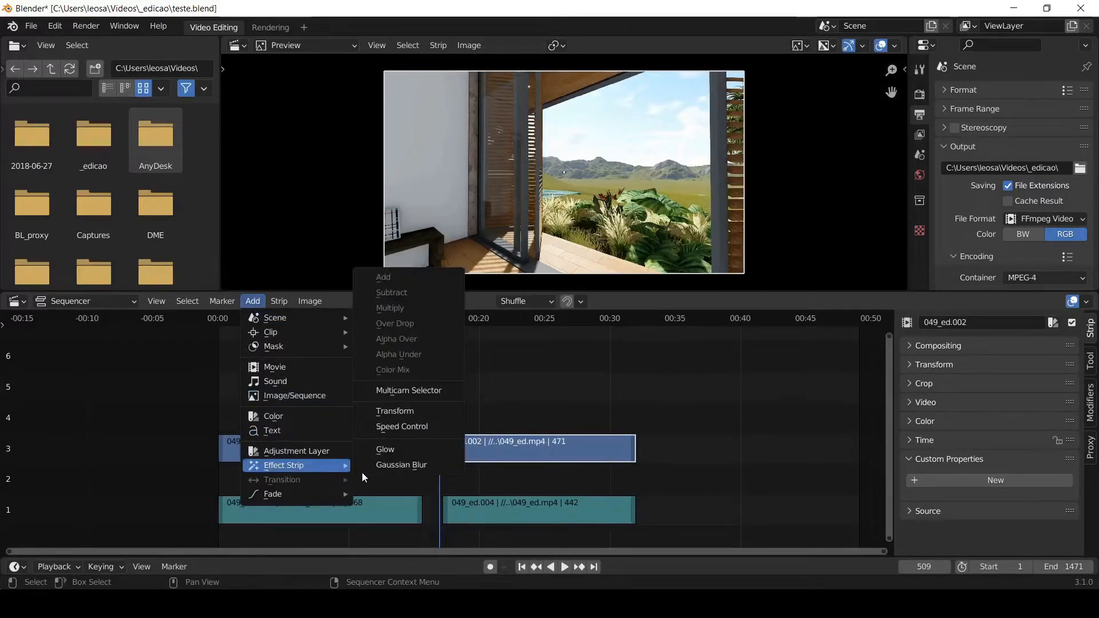
click(415, 427)
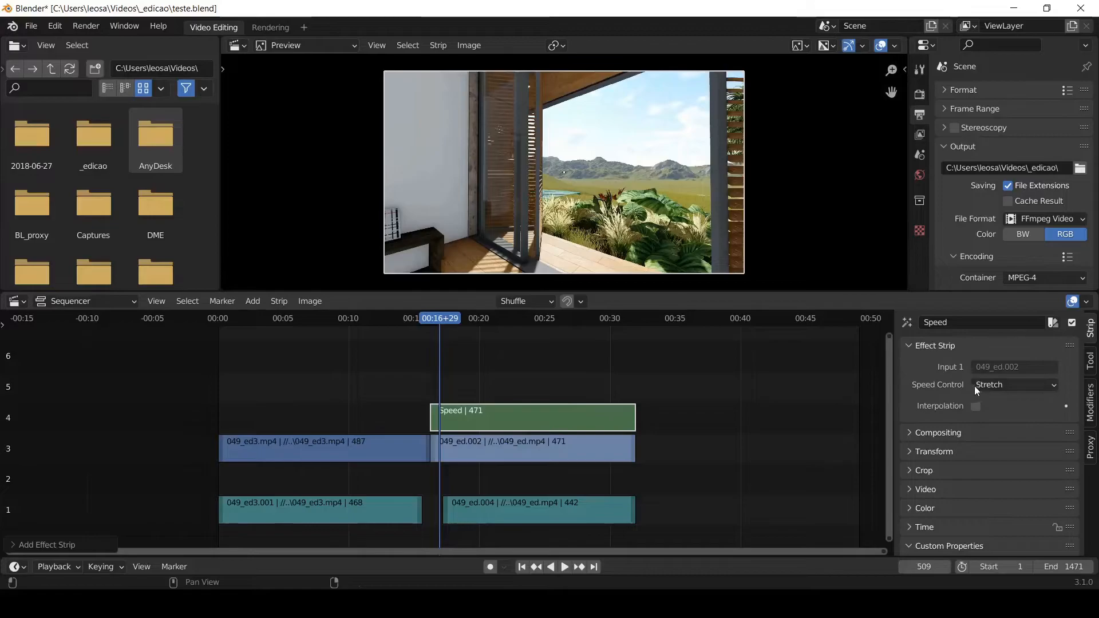
- Extend the end of the 049_ed picture strip to frame 1456 and play the slowed clip from frame 509 to 693
scroll(318, 418, down, 4)
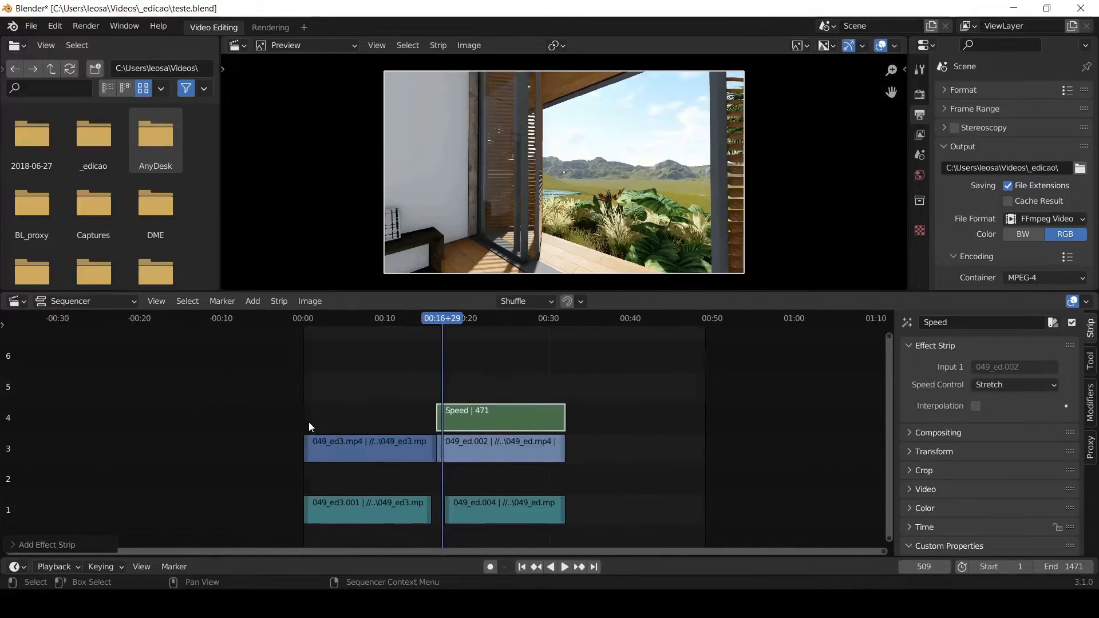
drag(519, 448, 615, 438)
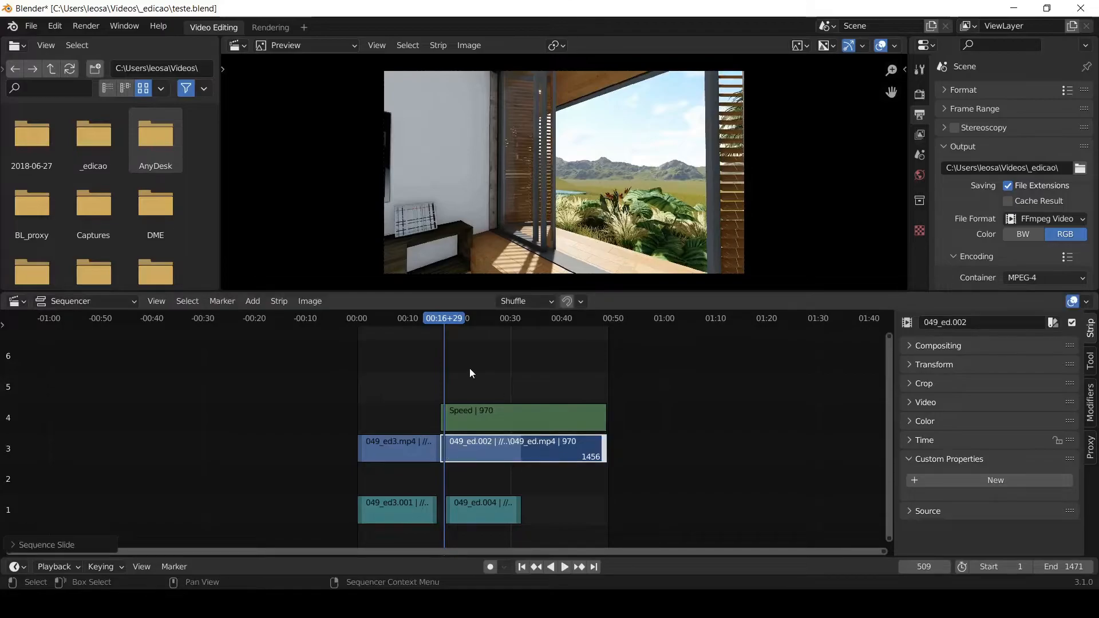
key(space)
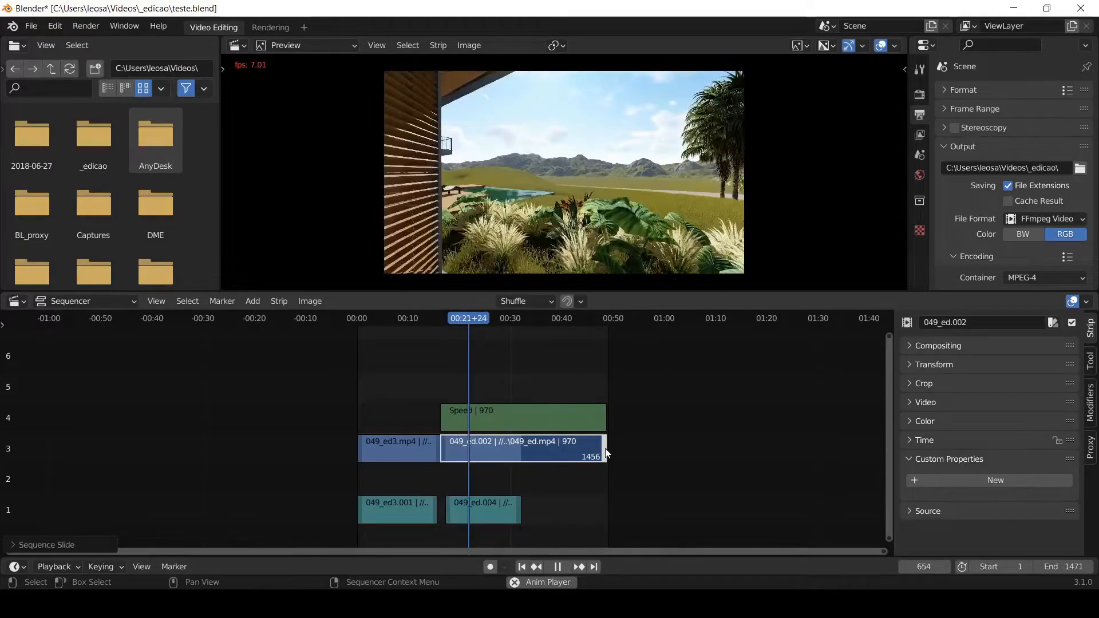
key(space)
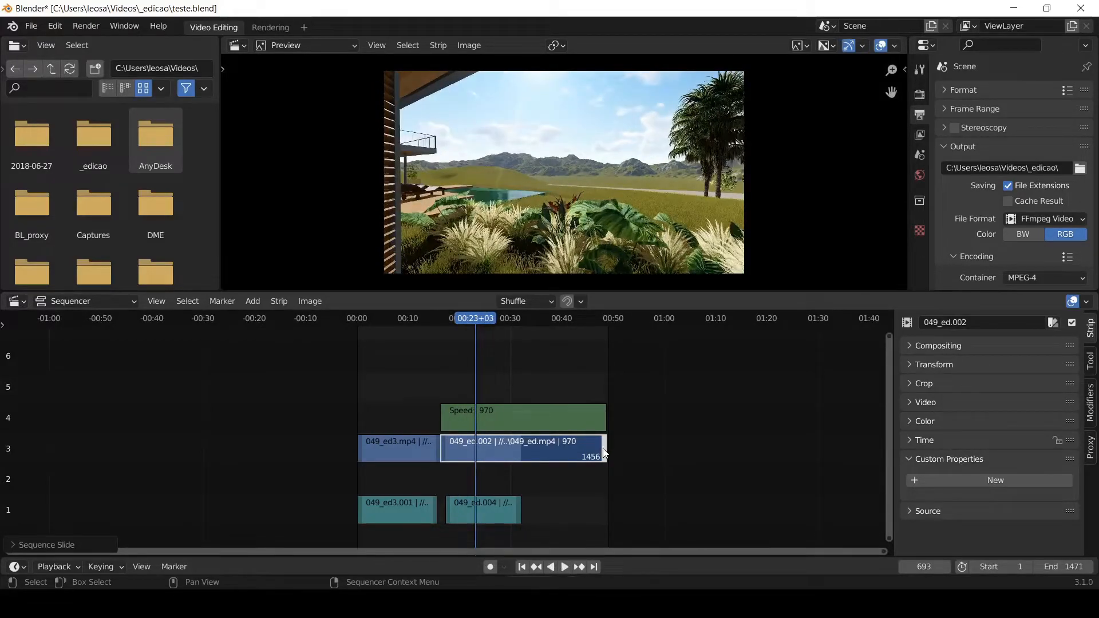
- Shorten the 049_ed picture strip to end at about 18 seconds, and play the sped-up clip from frame 453 and from about frame 484
drag(604, 453, 447, 452)
click(434, 318)
scroll(449, 446, up, 5)
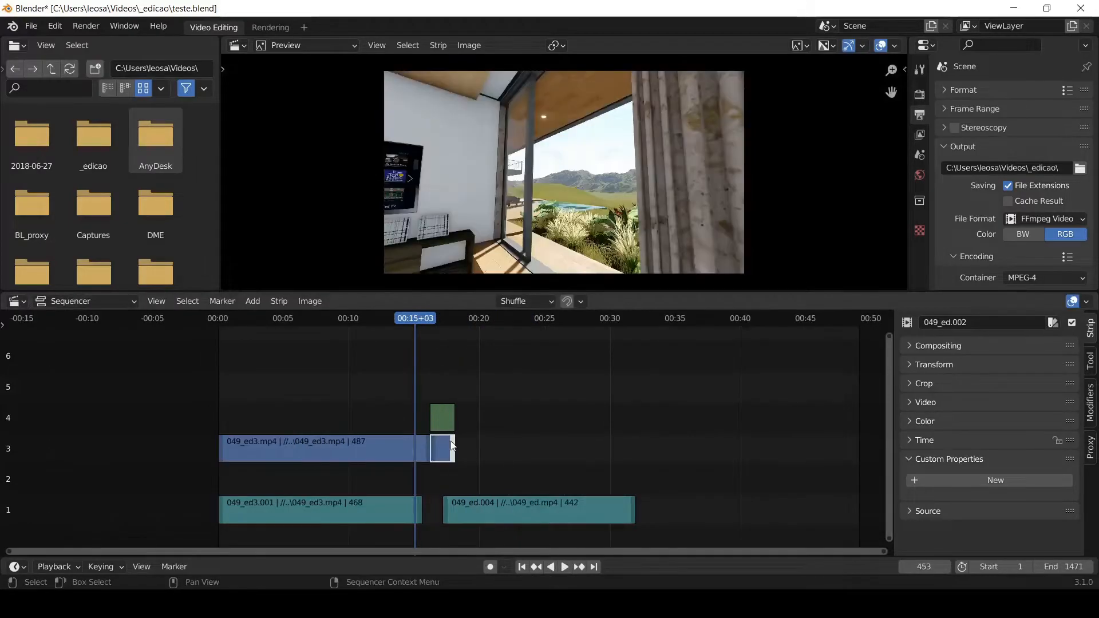
key(space)
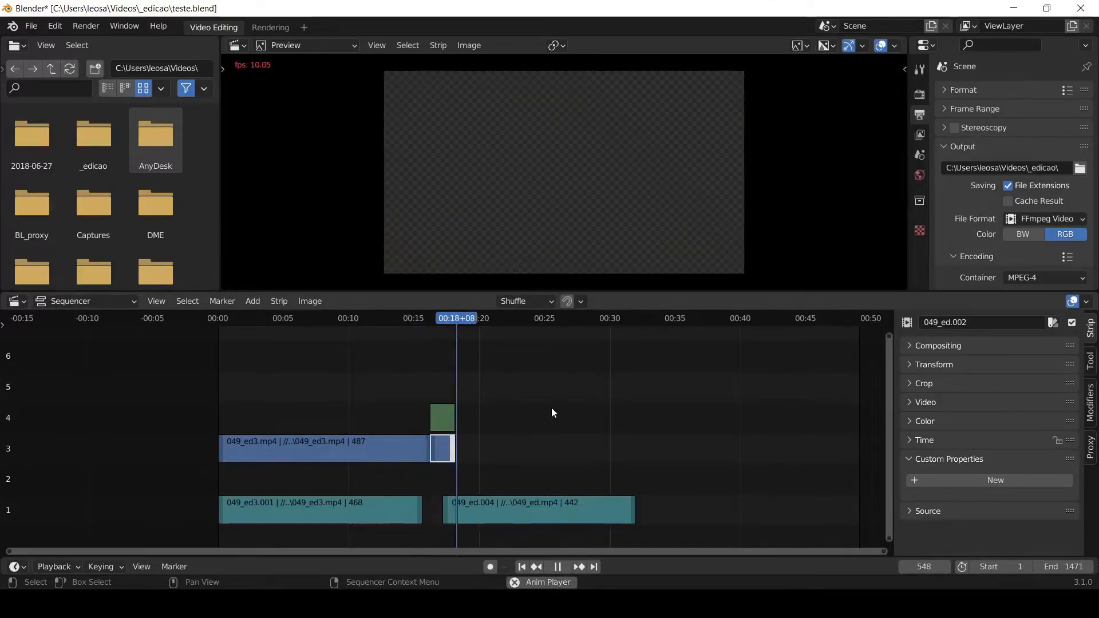
click(428, 318)
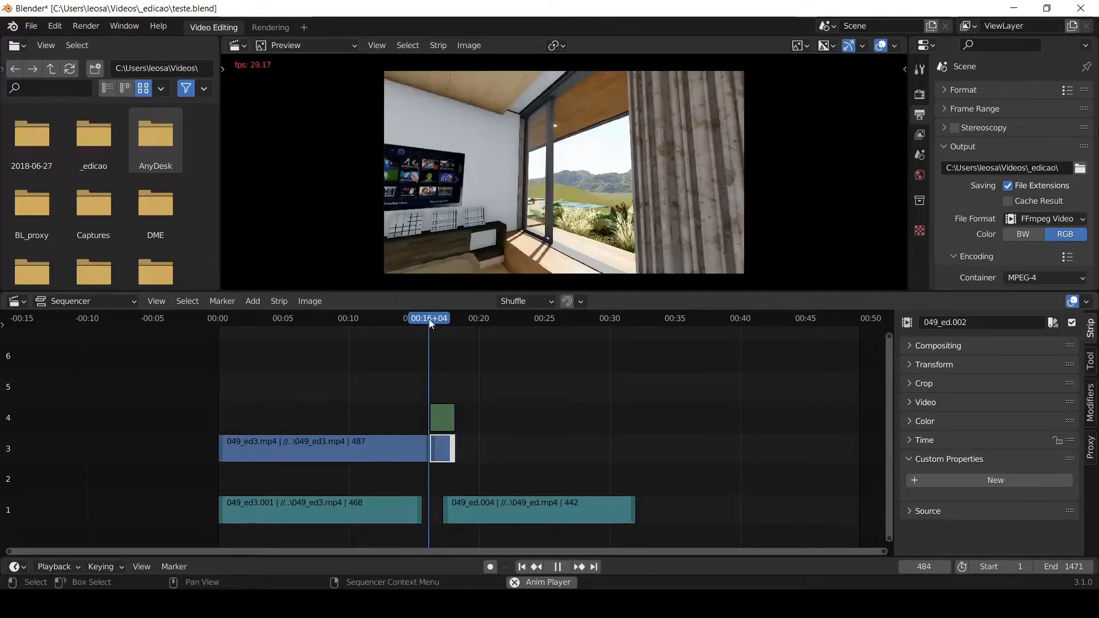
- Stop playback, try extending the 049_ed picture strip to frame 969, and undo its length changes and the Speed Control effect
key(space)
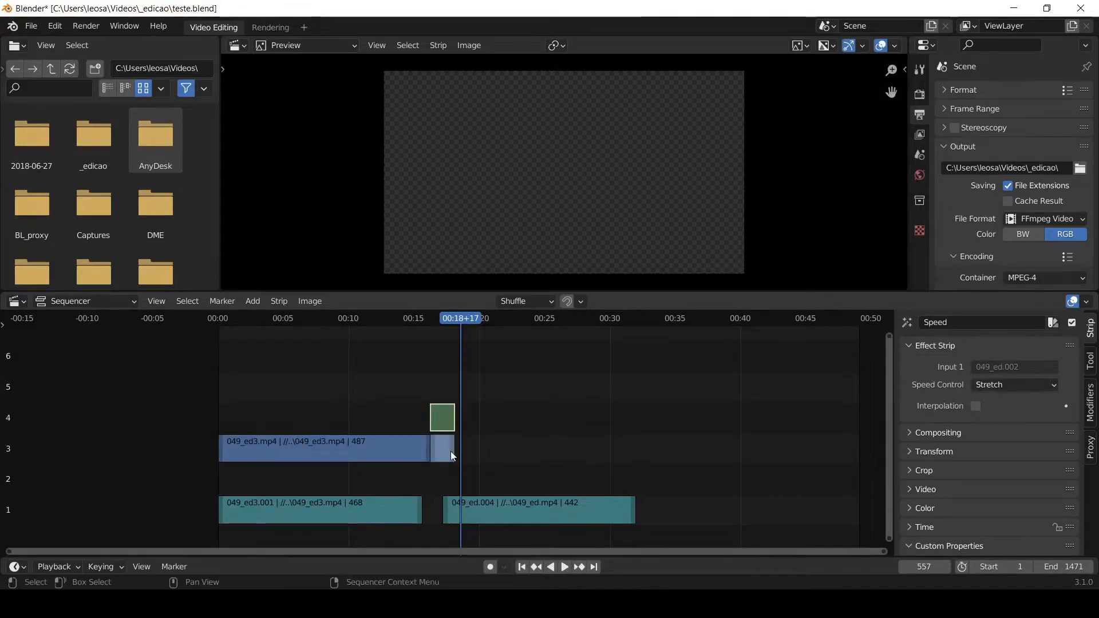
drag(451, 451, 637, 445)
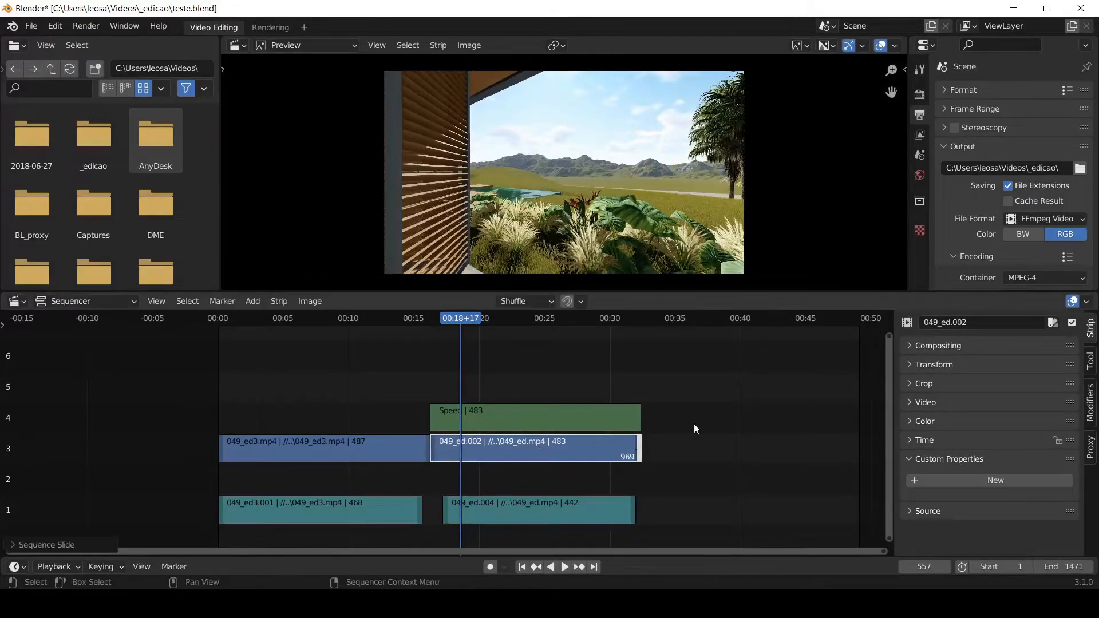
key(ctrl+z)
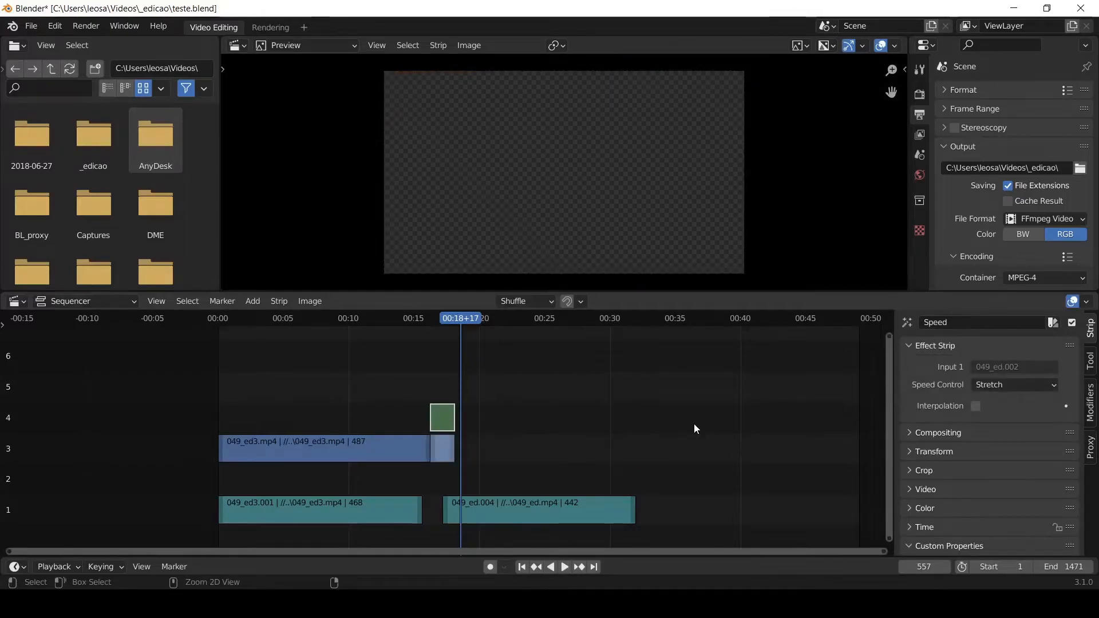
key(ctrl+z)
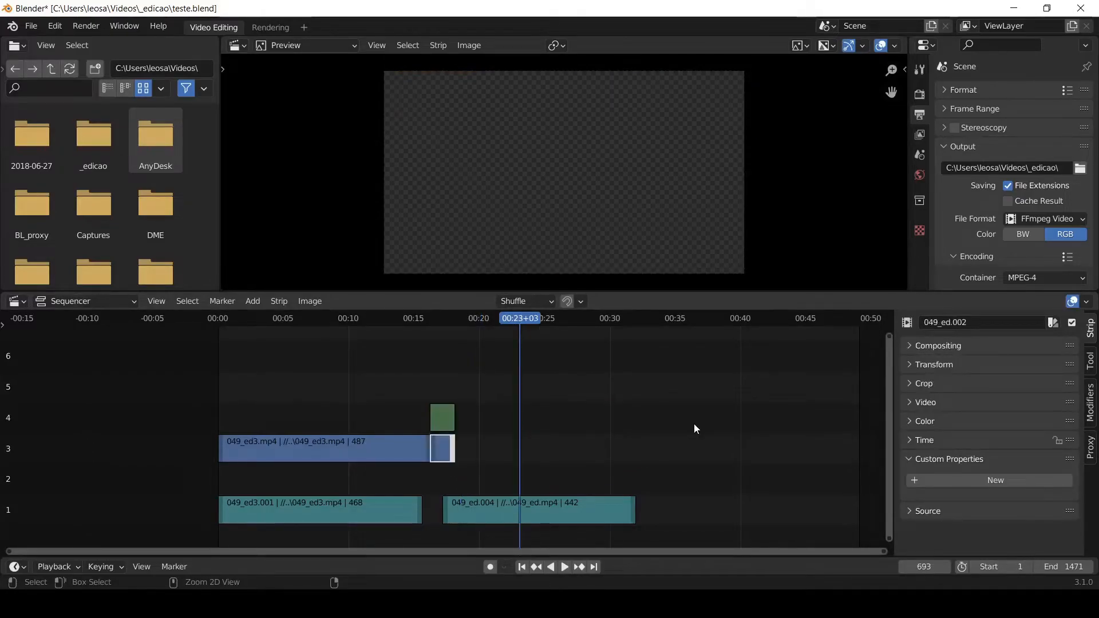
key(ctrl+z)
key(ctrl+z)
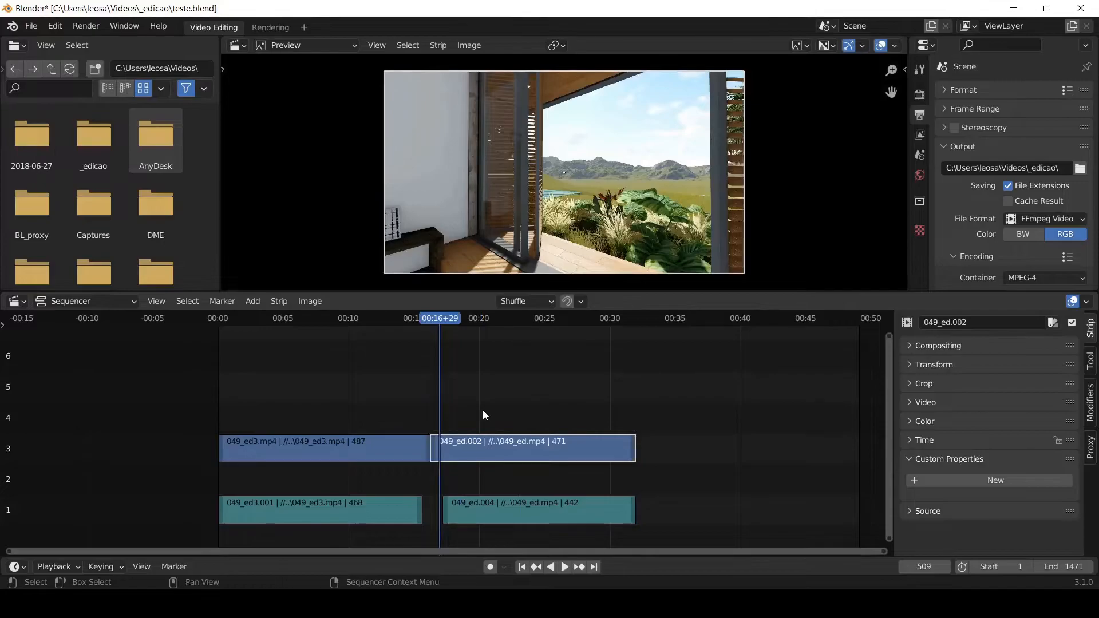
- Add a Speed Control effect to the 049_ed picture strip, set it to Multiply at 3.000, and play it from frame 509
click(252, 302)
mouse_move(290, 466)
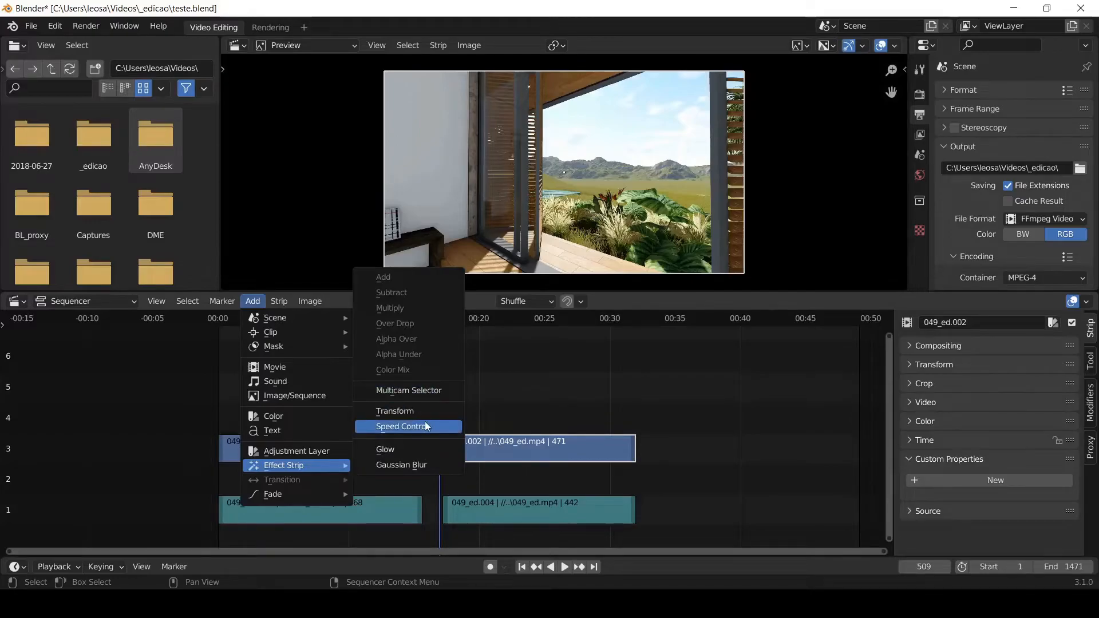
click(423, 425)
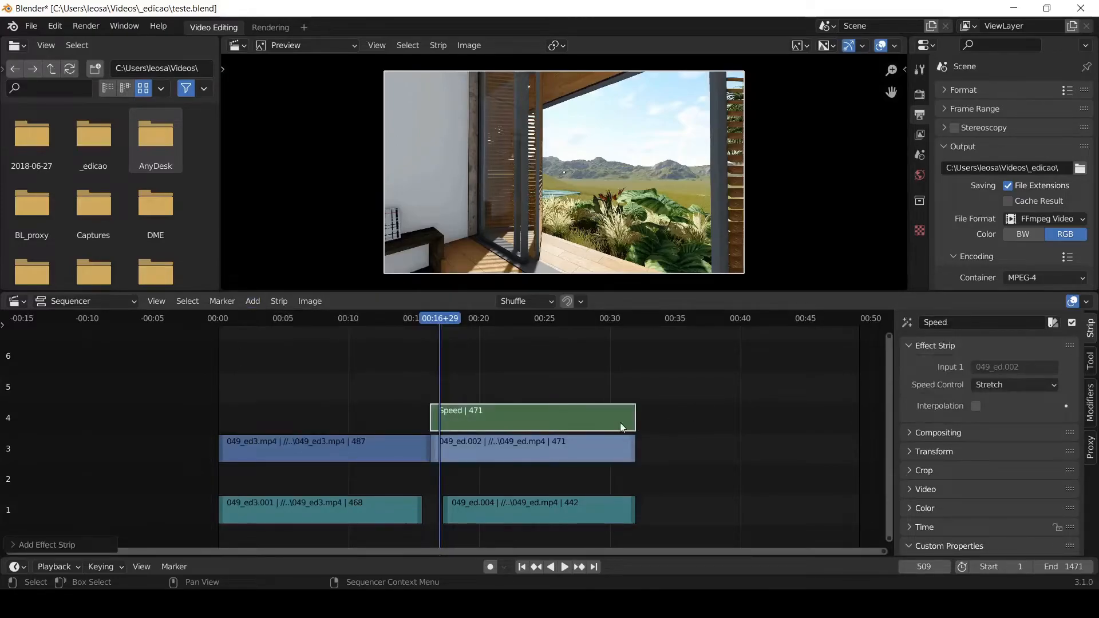
click(1017, 384)
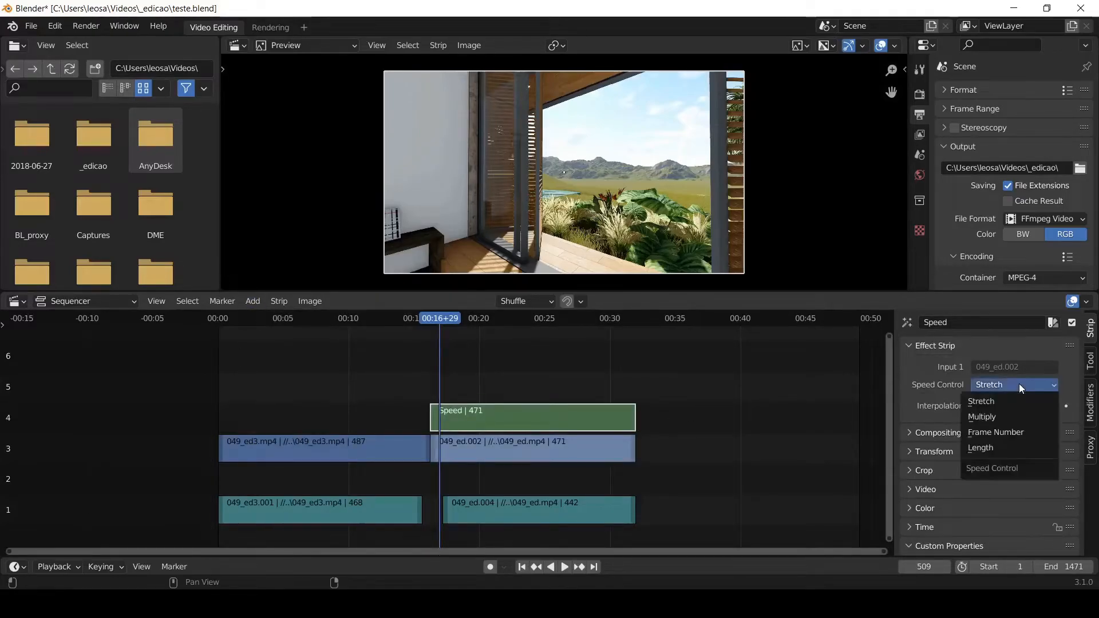
click(1002, 417)
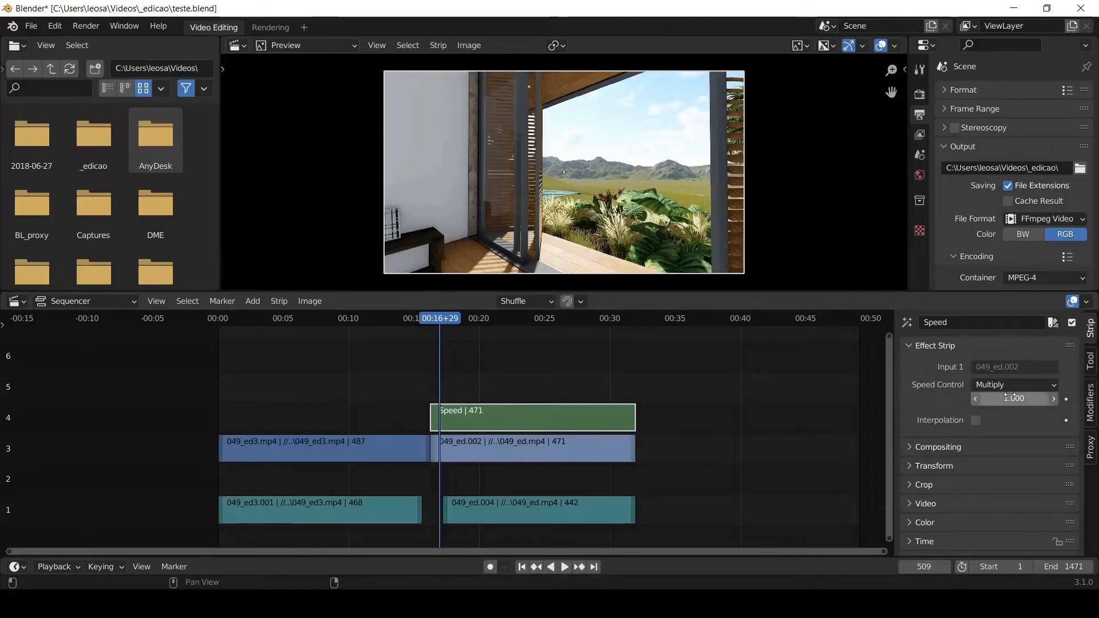
mouse_move(1019, 398)
mouse_down()
mouse_move(990, 398)
mouse_move(1031, 398)
mouse_up()
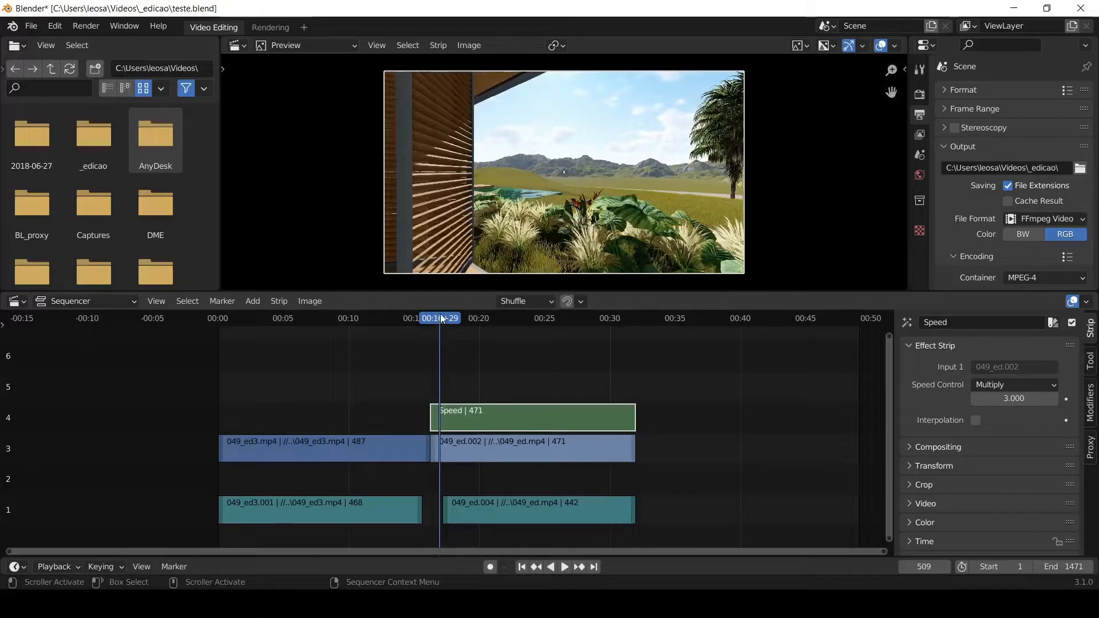
key(space)
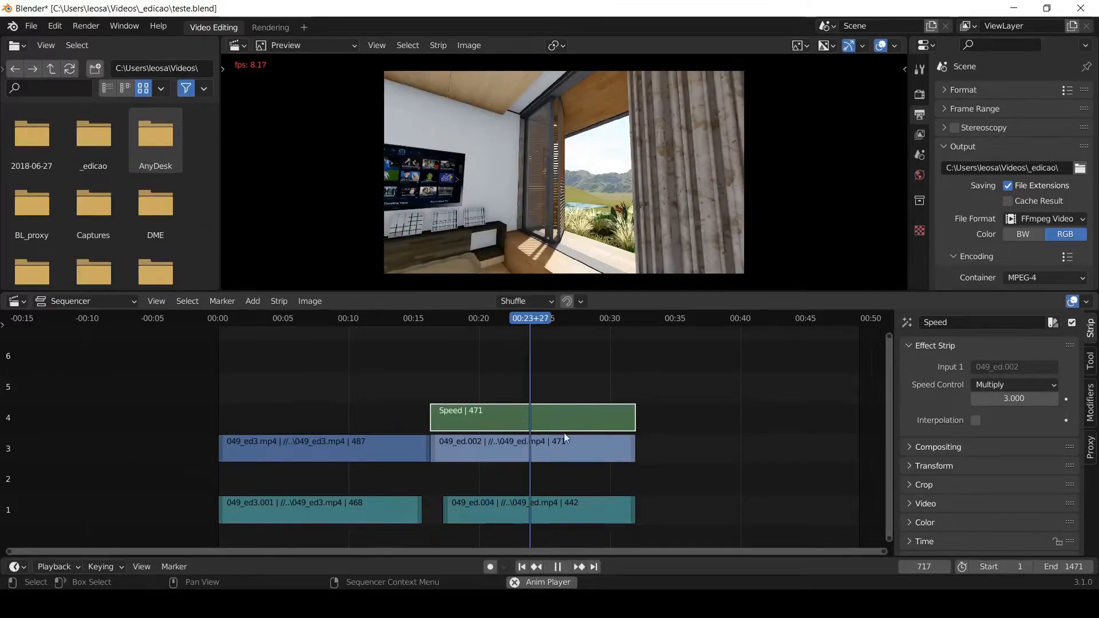
key(space)
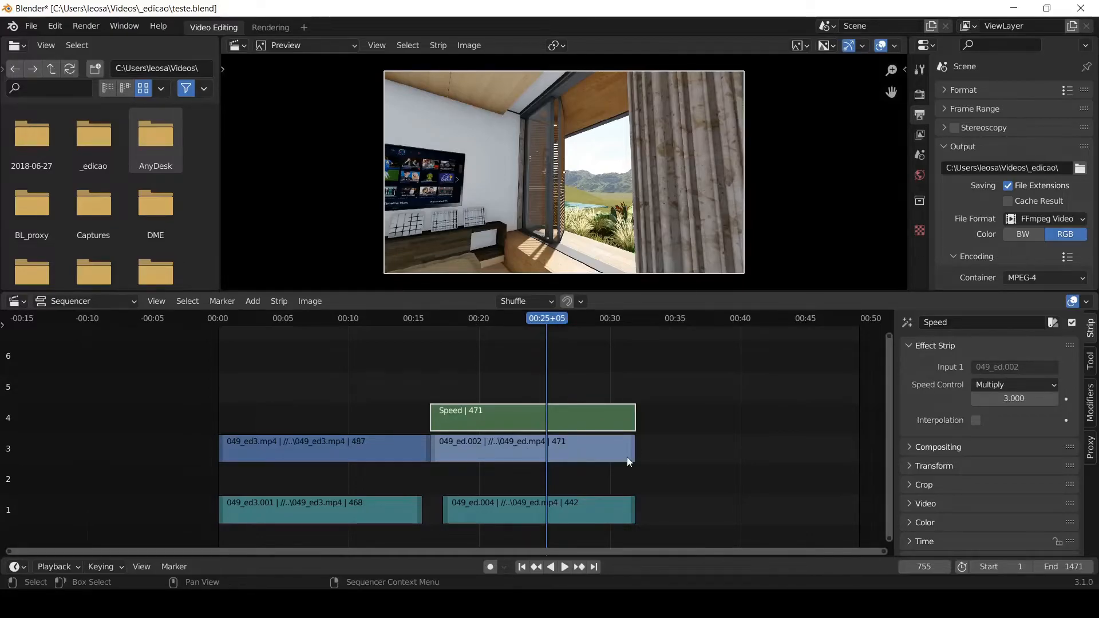
- Shorten the 049_ed picture strip to end at frame 692, play it, and trim its end to about 22 seconds
drag(633, 451, 509, 455)
click(460, 313)
key(space)
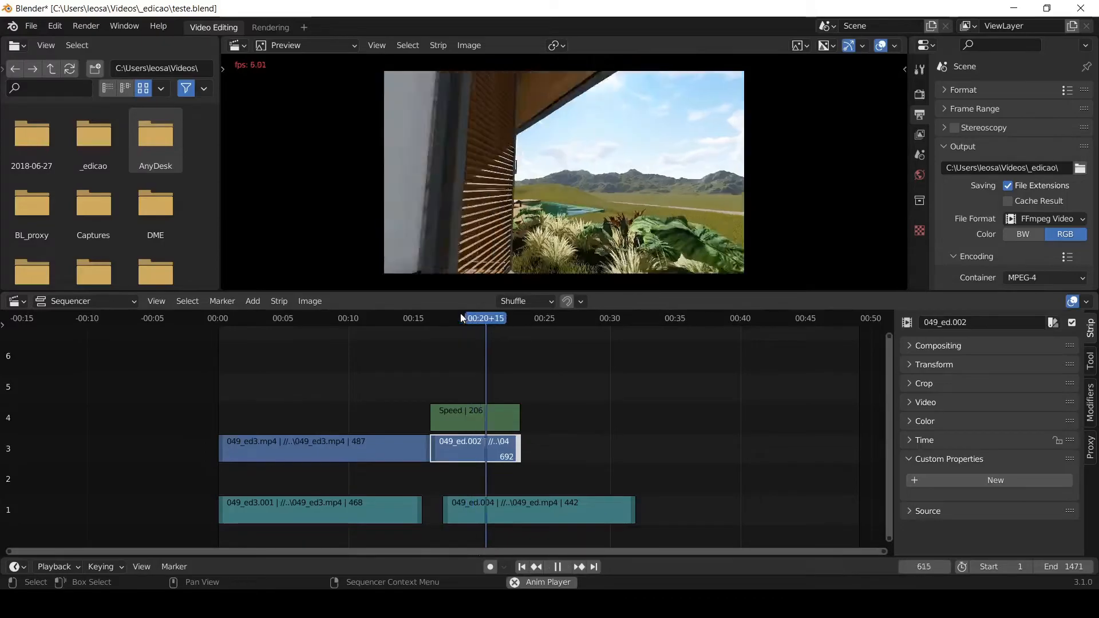
key(space)
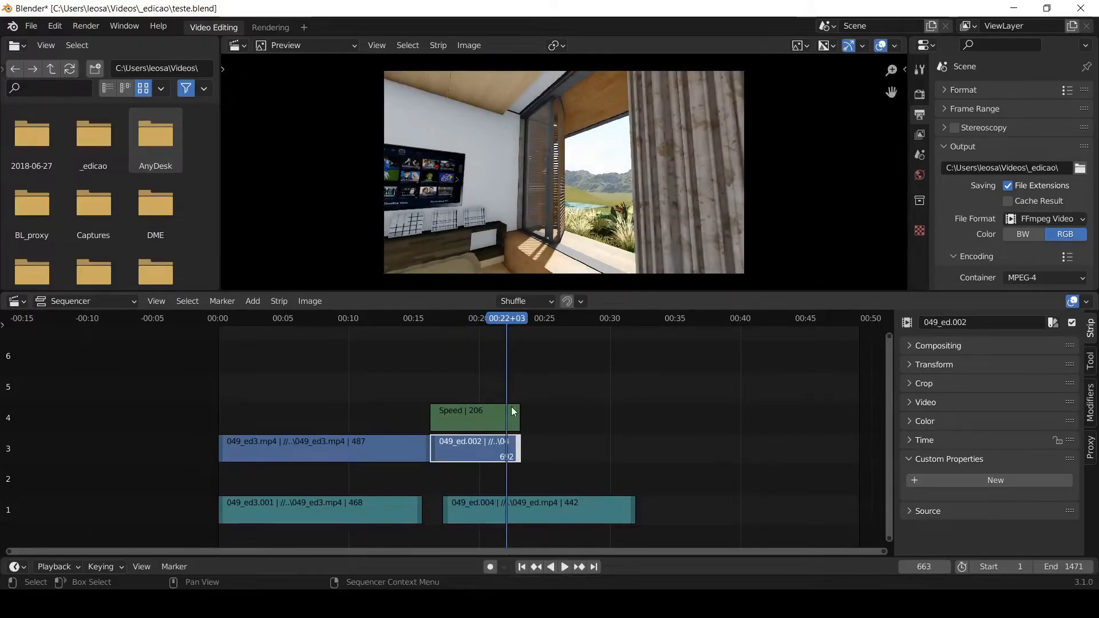
drag(519, 452, 505, 452)
click(530, 445)
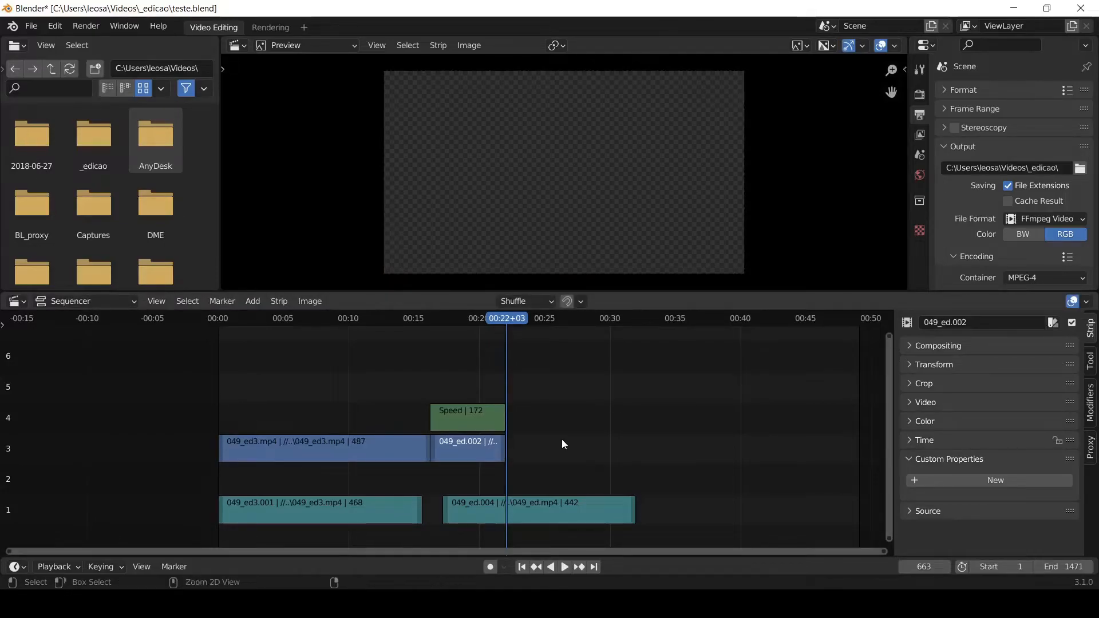
- Undo the trims and the Multiply Speed Control effect on the 049_ed picture strip
key(ctrl+z)
key(ctrl+z)
key(ctrl+z)
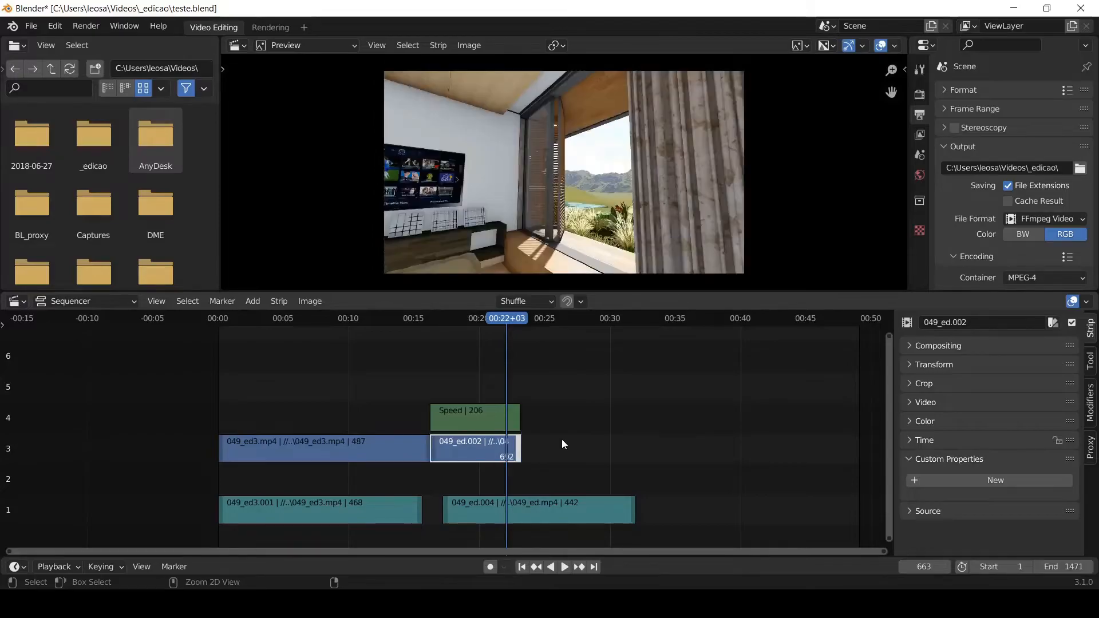
key(ctrl+z)
key(ctrl+z)
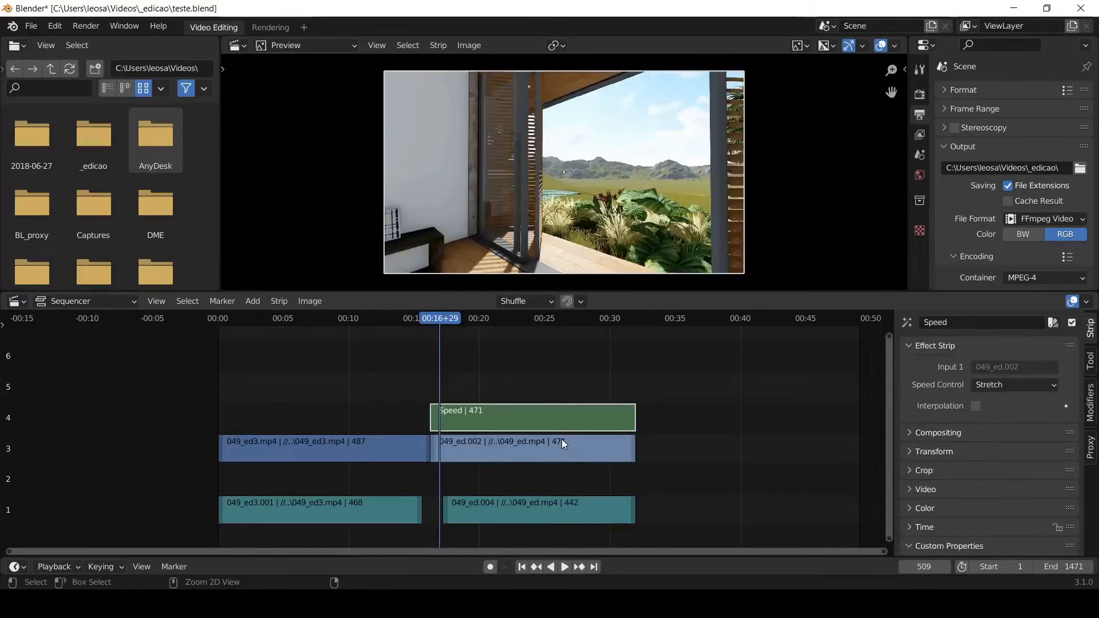
key(ctrl+z)
- Add a Text strip with the playhead at frame 267, placing it on channel 5 with its end extended to frame 695
key(ctrl+z)
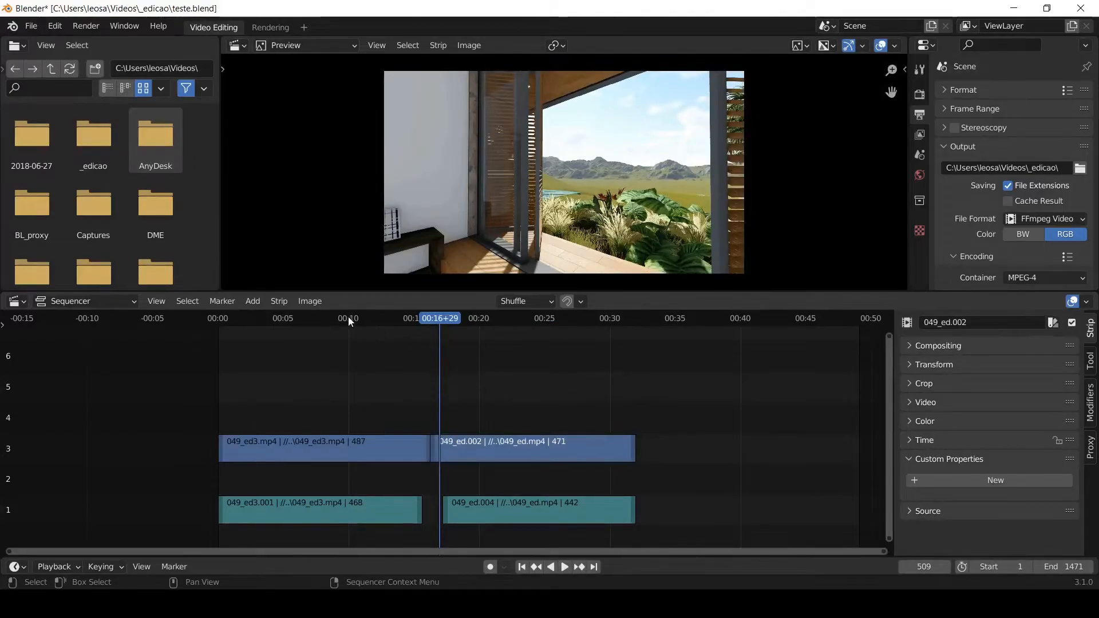
key(ctrl+z)
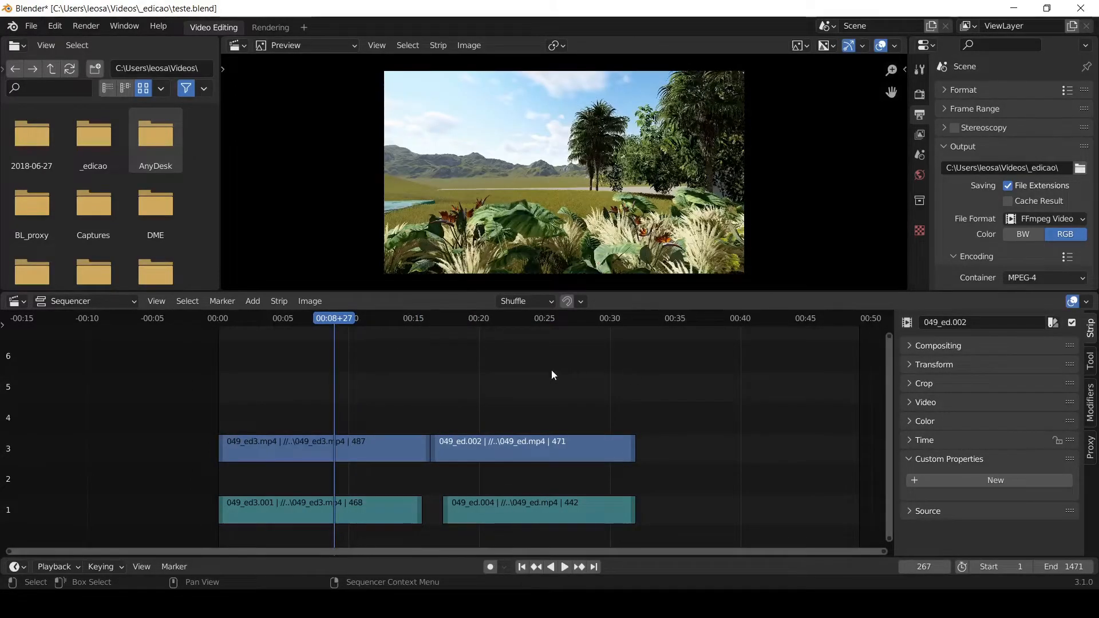
click(254, 301)
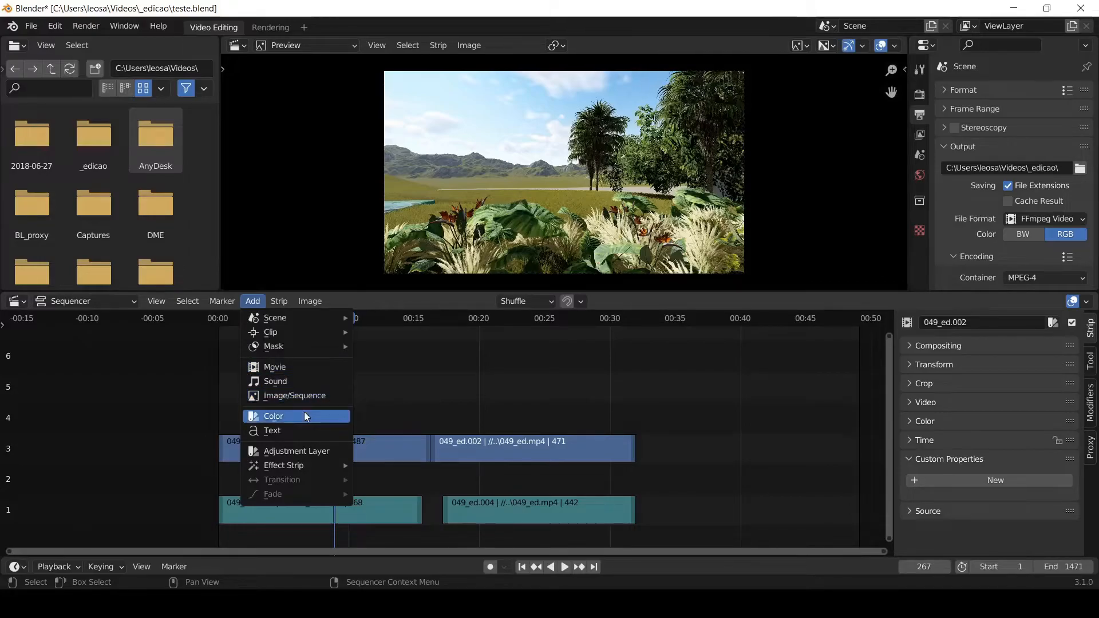
click(271, 434)
drag(337, 484, 496, 395)
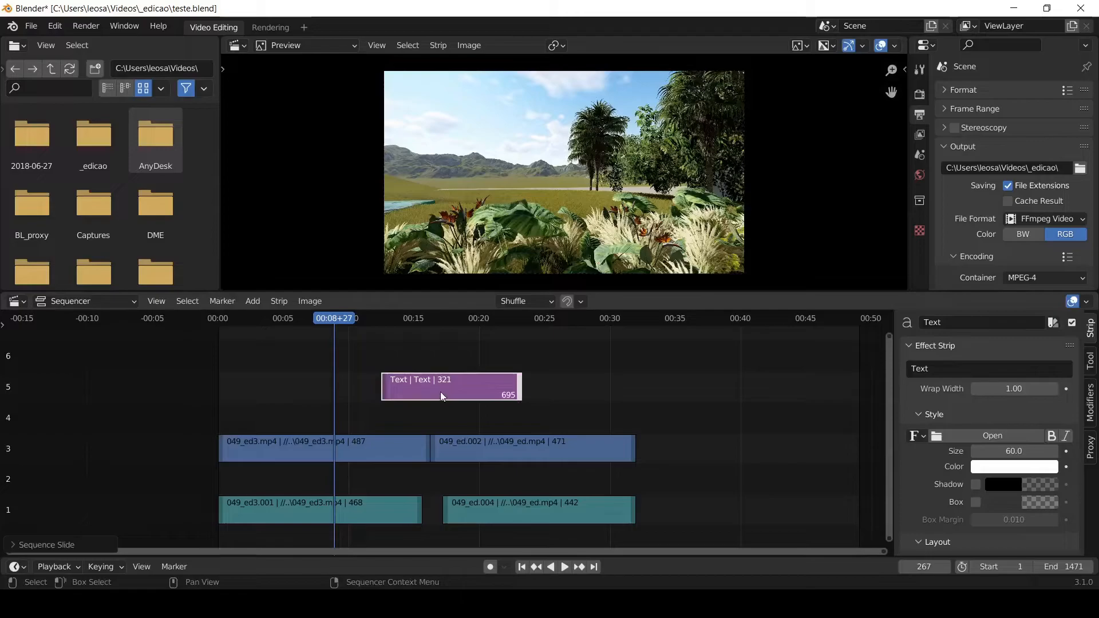
- Lengthen the Text strip at both ends to 363 frames and move it to channel 4, above the join between the clips
key(g)
click(444, 402)
key(g)
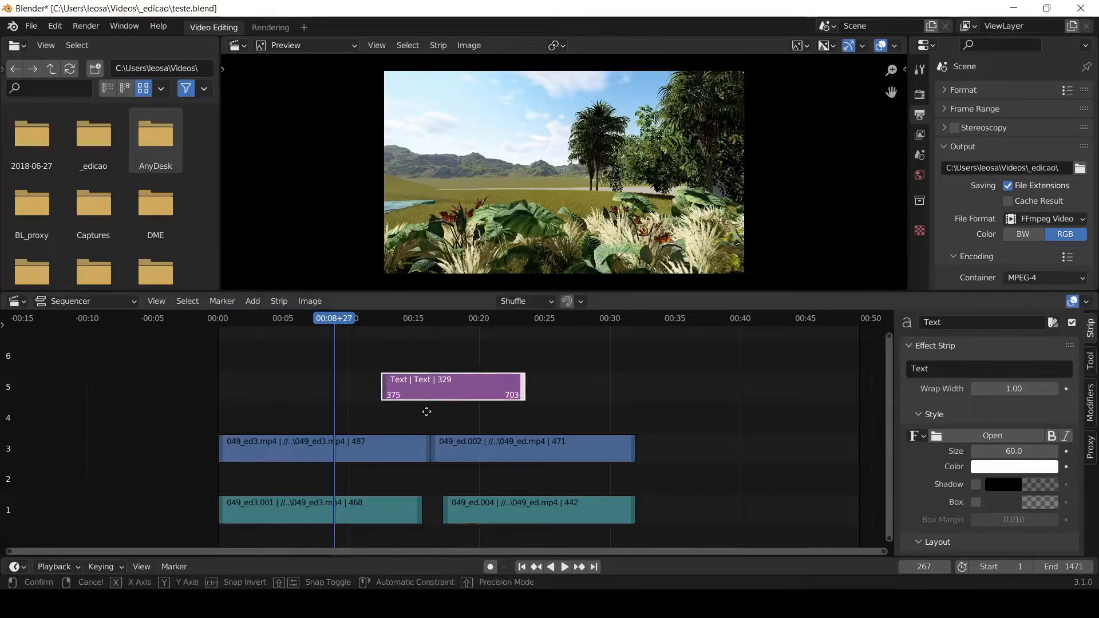
click(448, 419)
click(388, 388)
key(g)
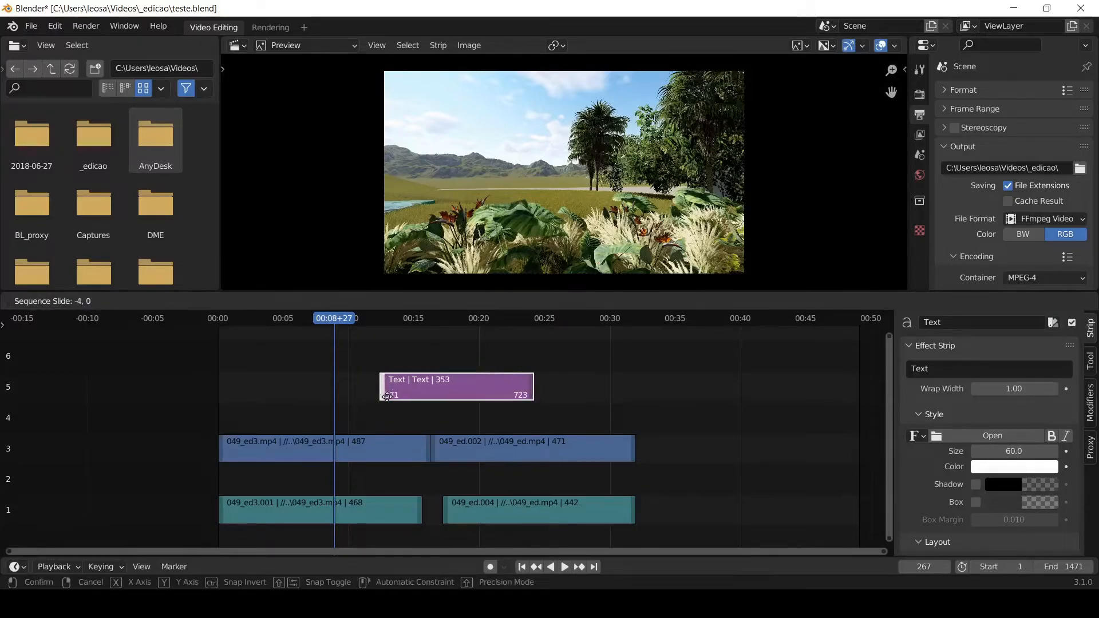
click(383, 425)
key(alt+a)
click(448, 384)
key(g)
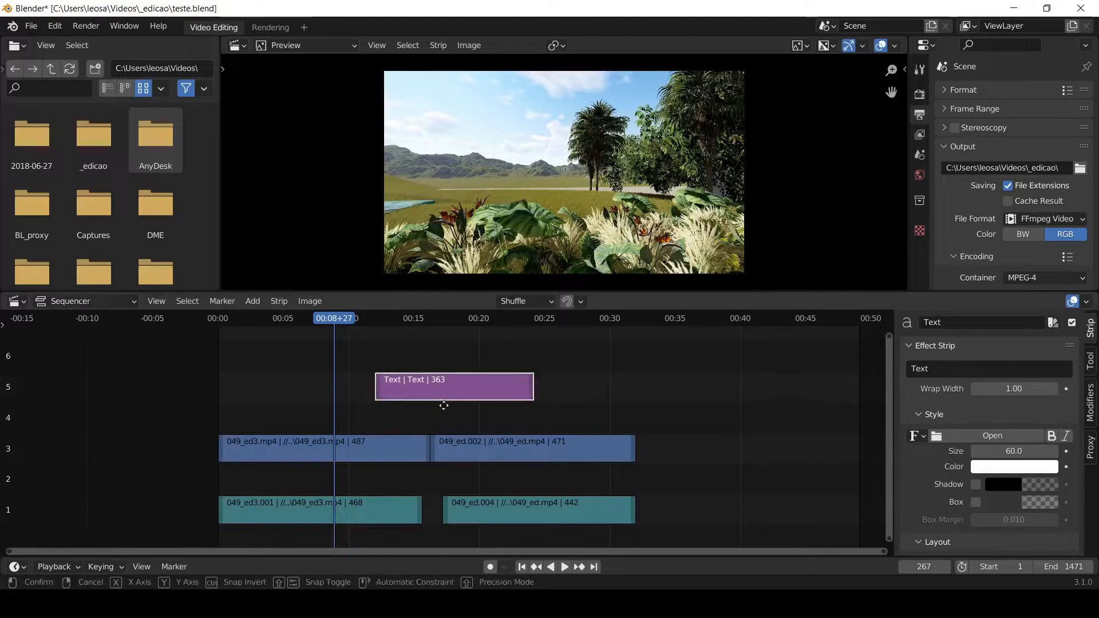
click(430, 435)
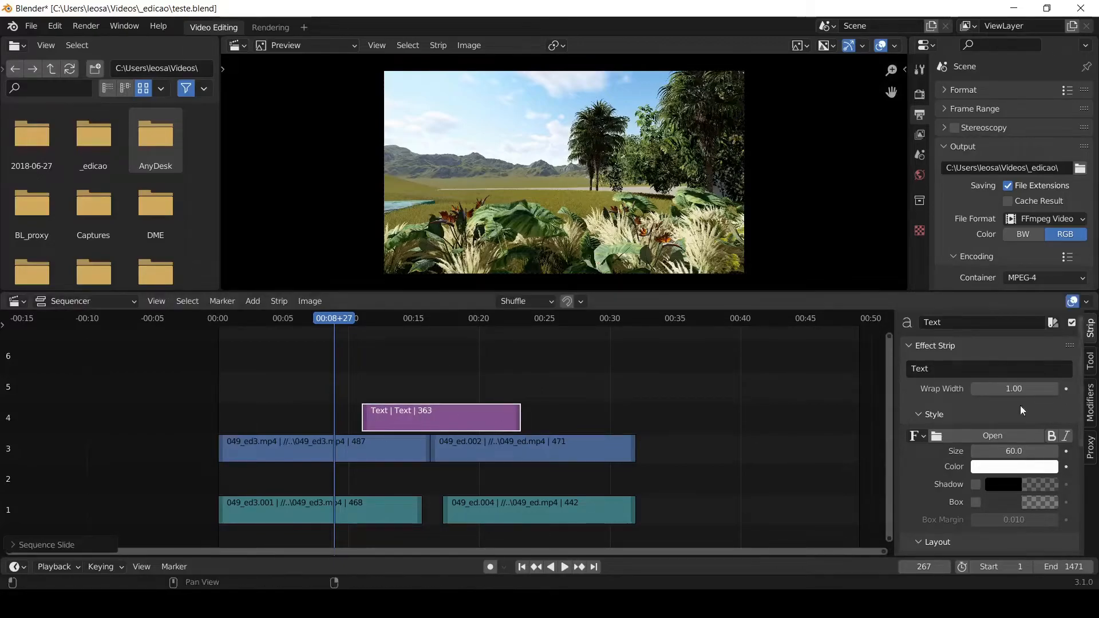
- Set the Text strip's content to "teste teste teste teste" and play the sequence up to frame 424
click(955, 367)
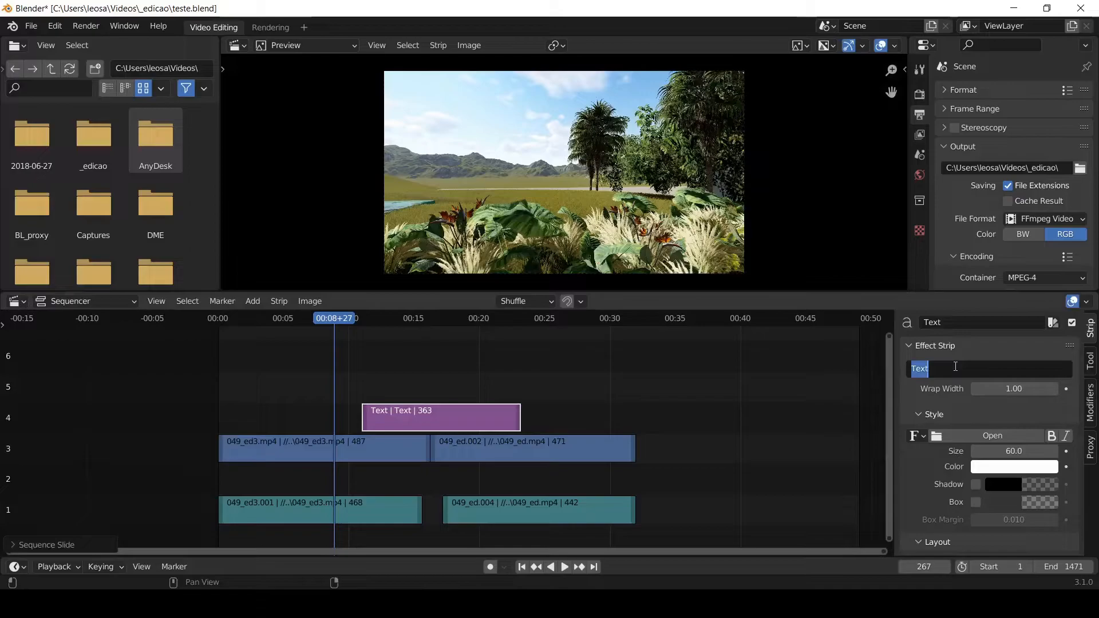
text(teste)
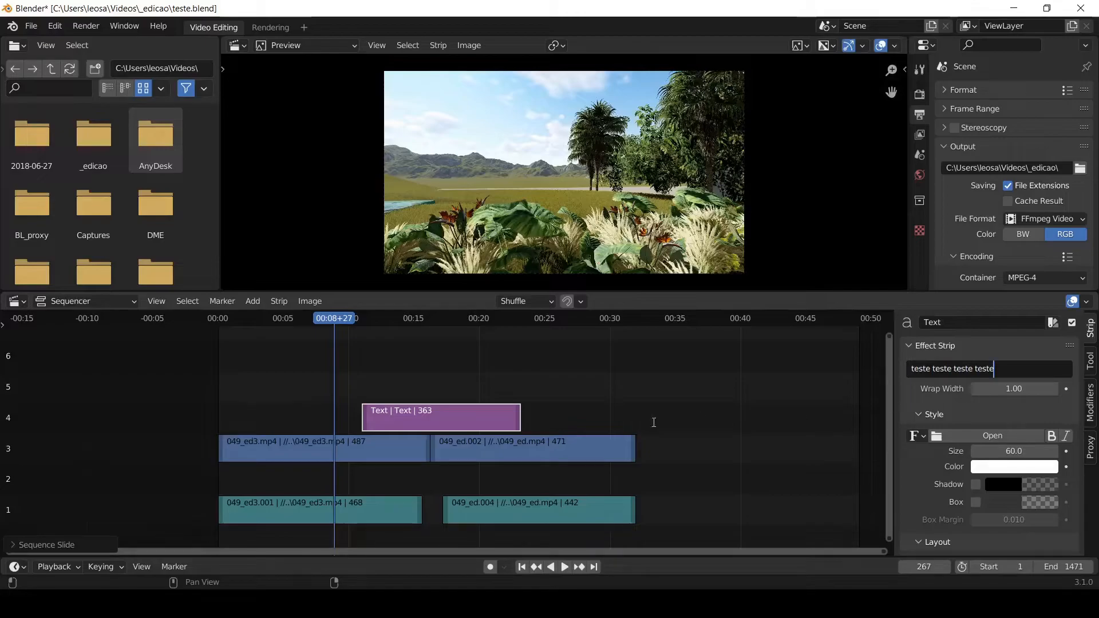
text(teste teste teste)
key(Return)
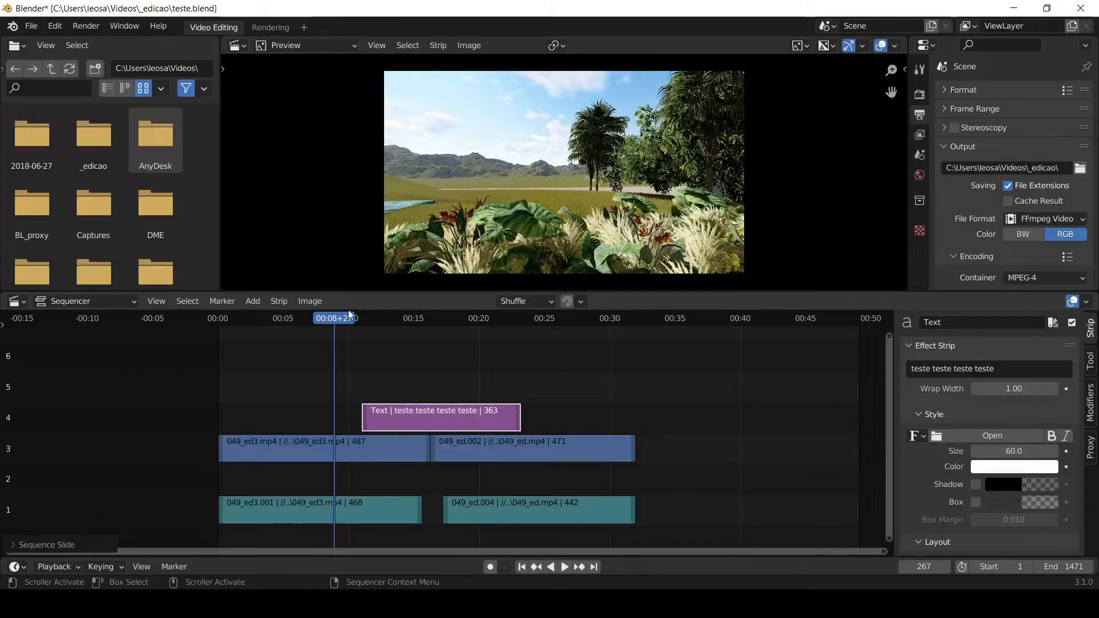
key(space)
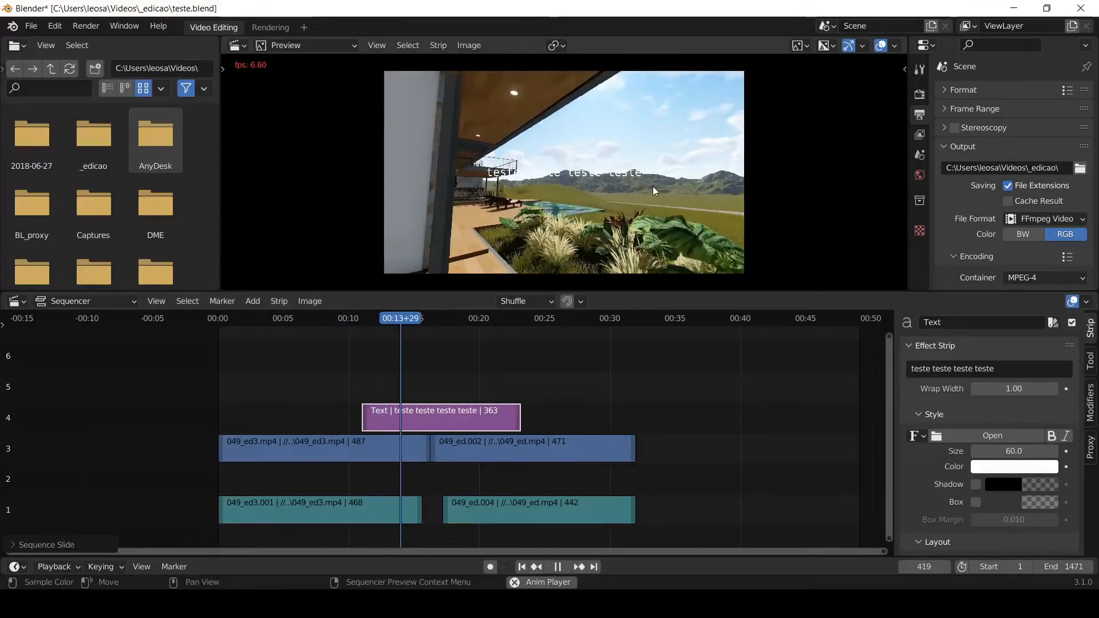
key(space)
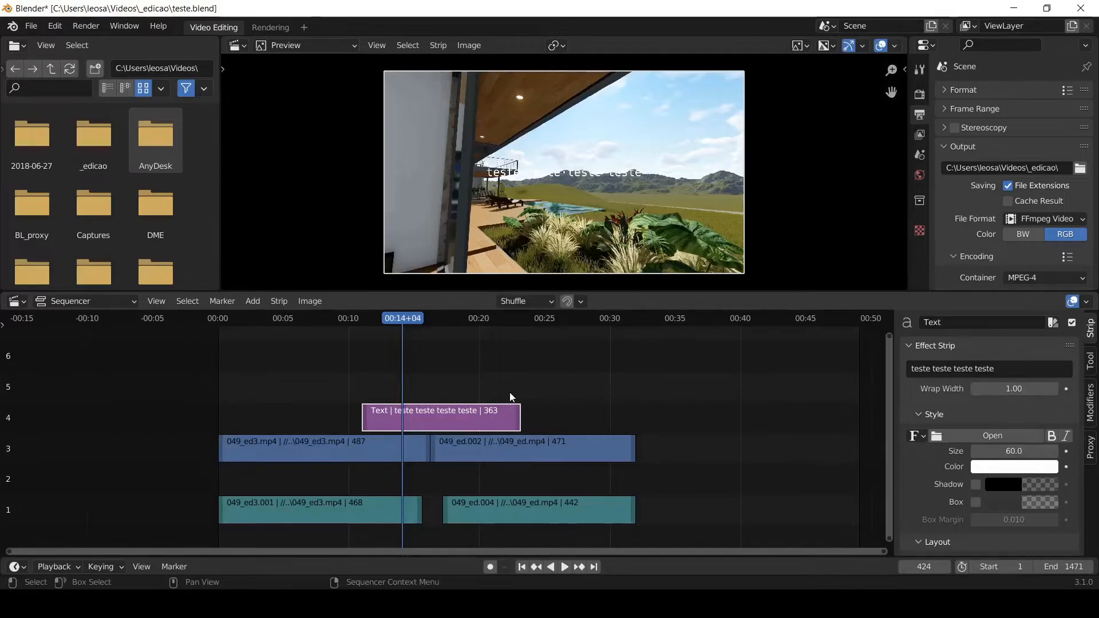
- Replace the Text strip with a new one on channel 4 at the playhead, with its end extended to frame 882
key(Delete)
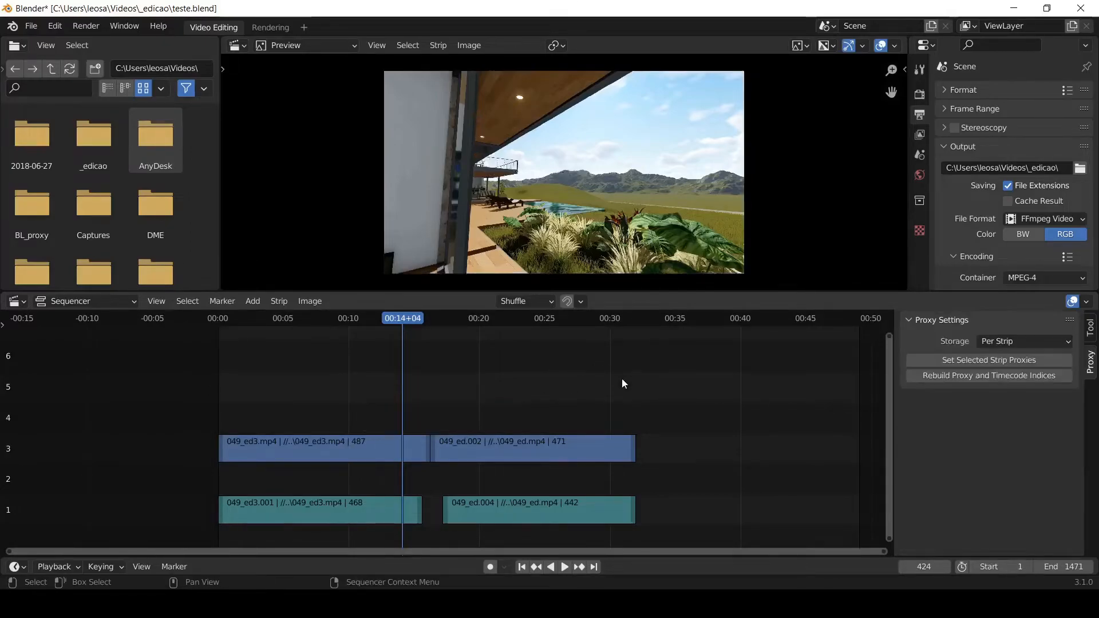
click(252, 301)
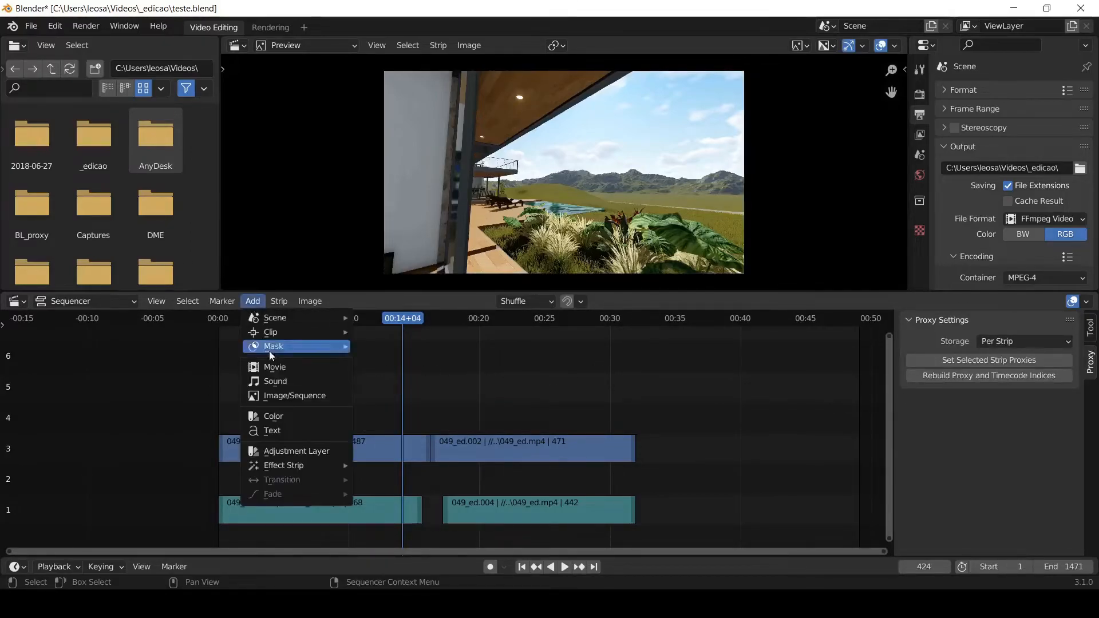
click(279, 432)
drag(409, 484, 599, 407)
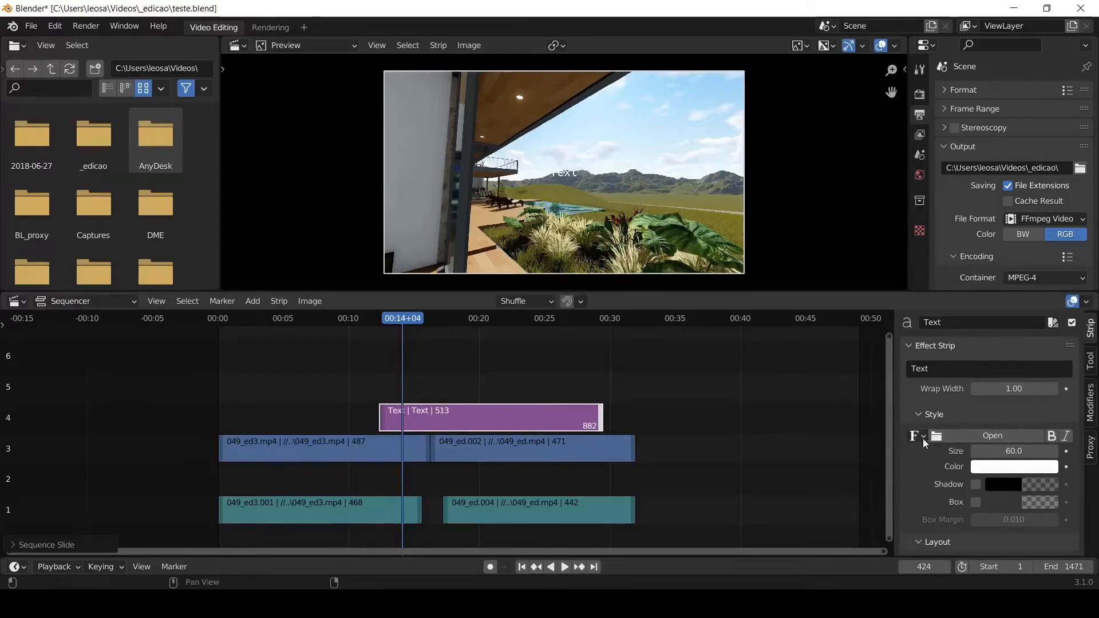
- Load the BankGothic Lt BT Light font (bgothl.ttf) from C:\WINDOWS\Fonts for the Text strip
click(922, 436)
click(950, 439)
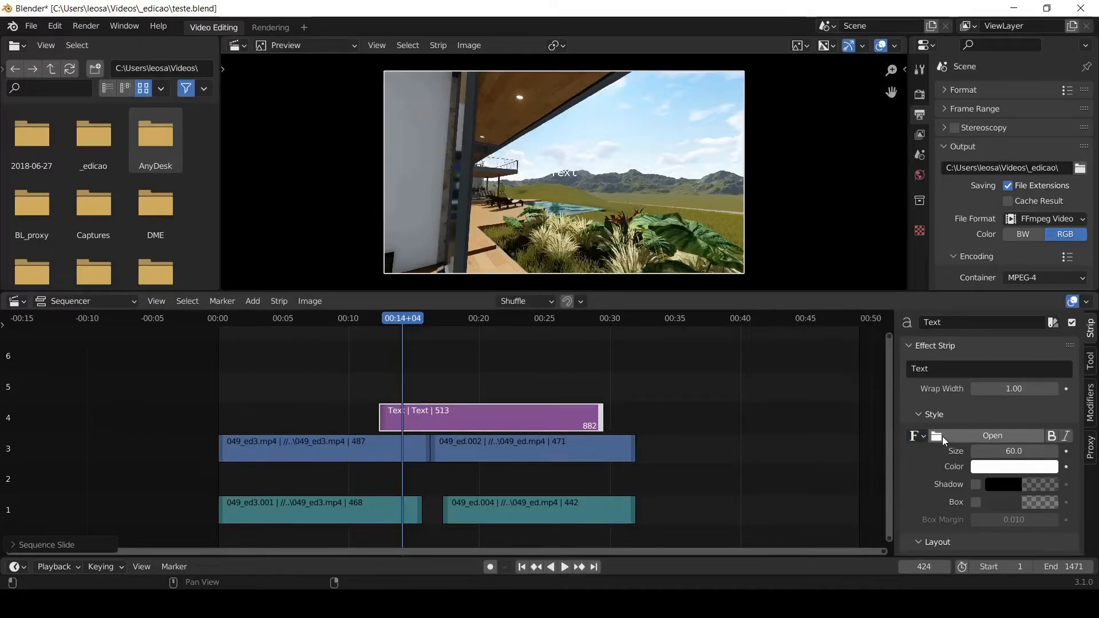
click(957, 434)
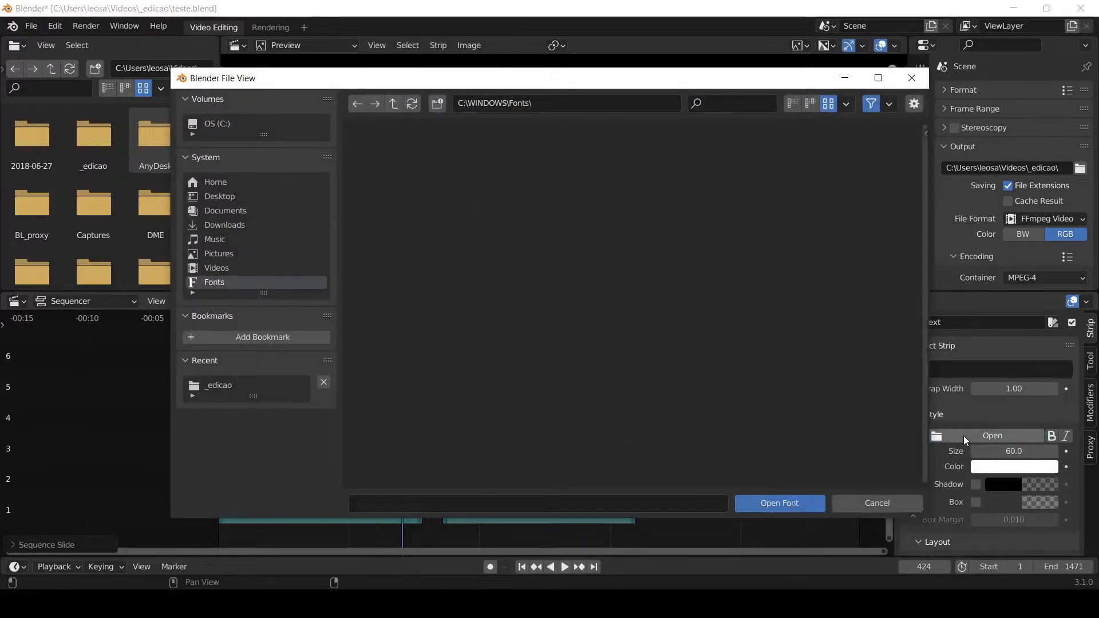
drag(633, 82, 520, 86)
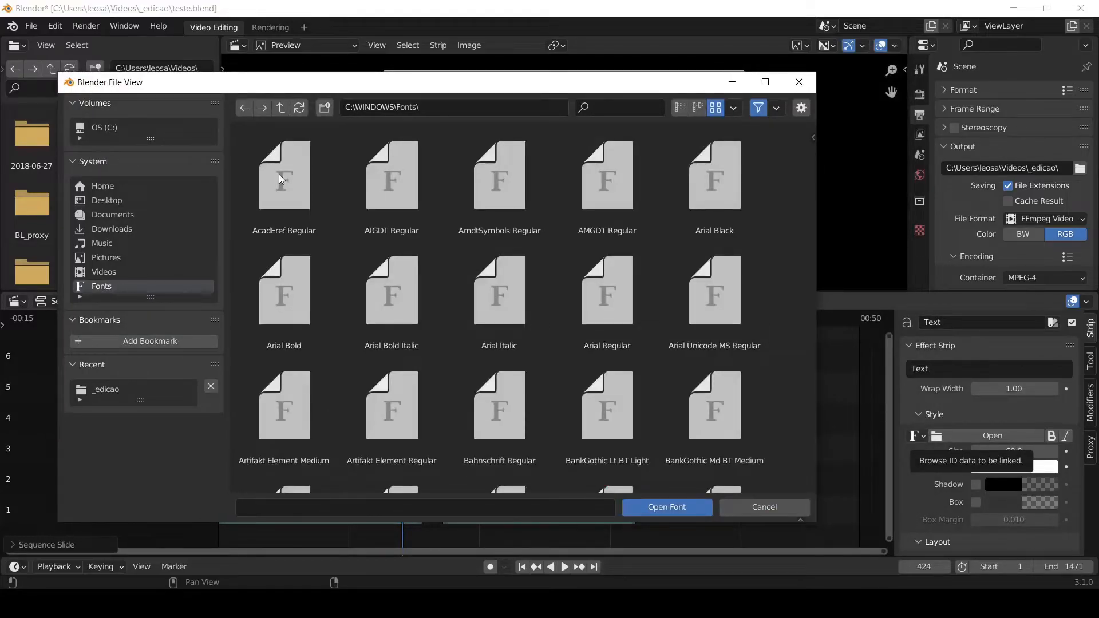
click(279, 174)
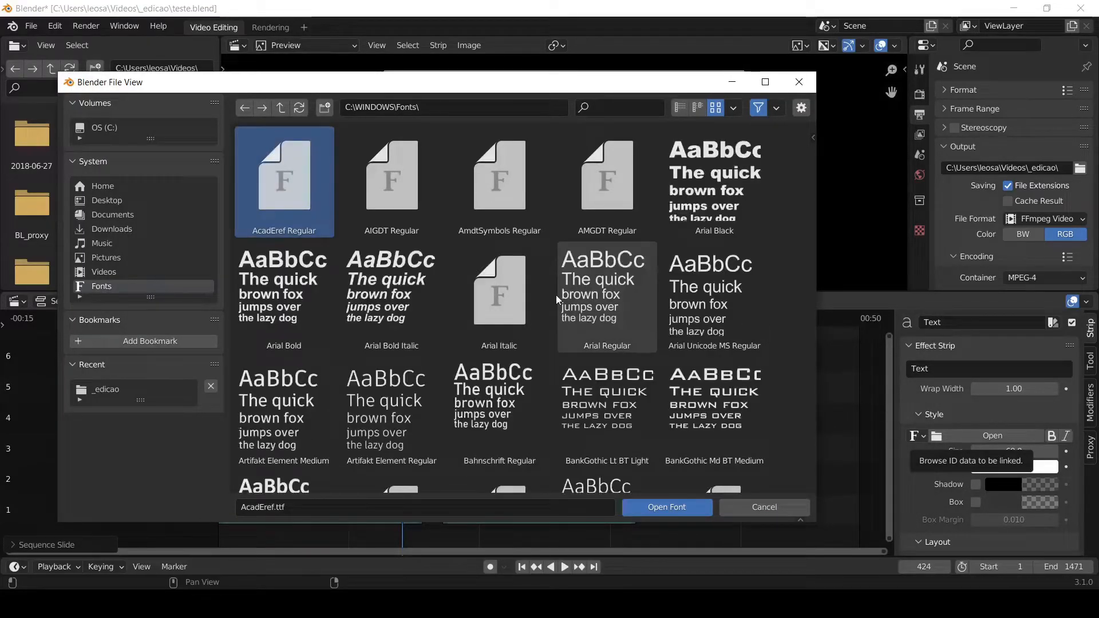
scroll(608, 294, down, 2)
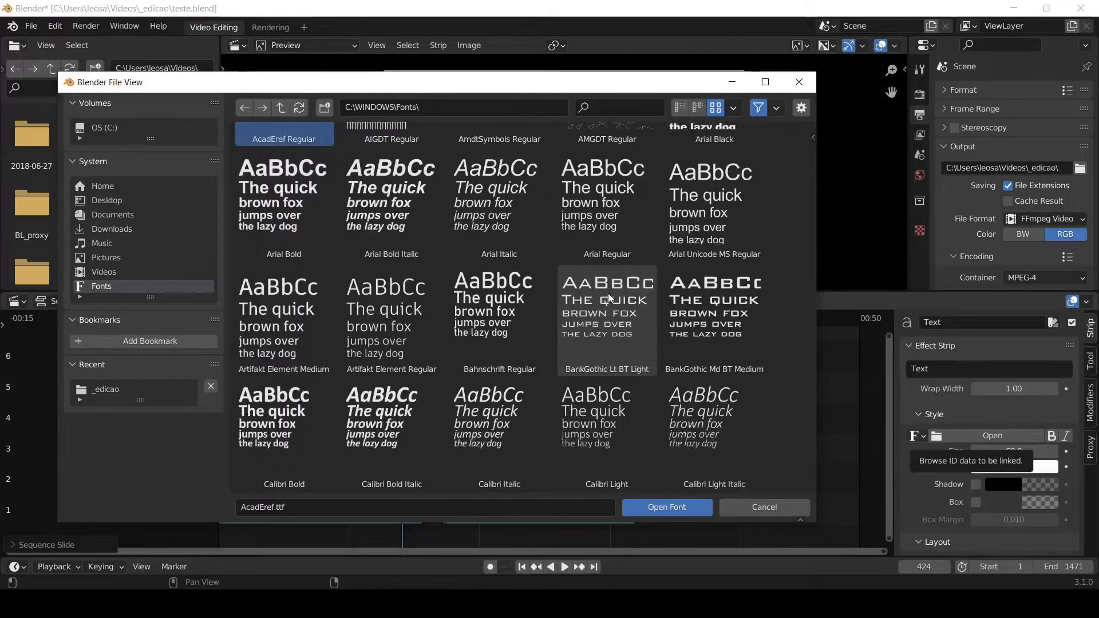
scroll(394, 270, down, 1)
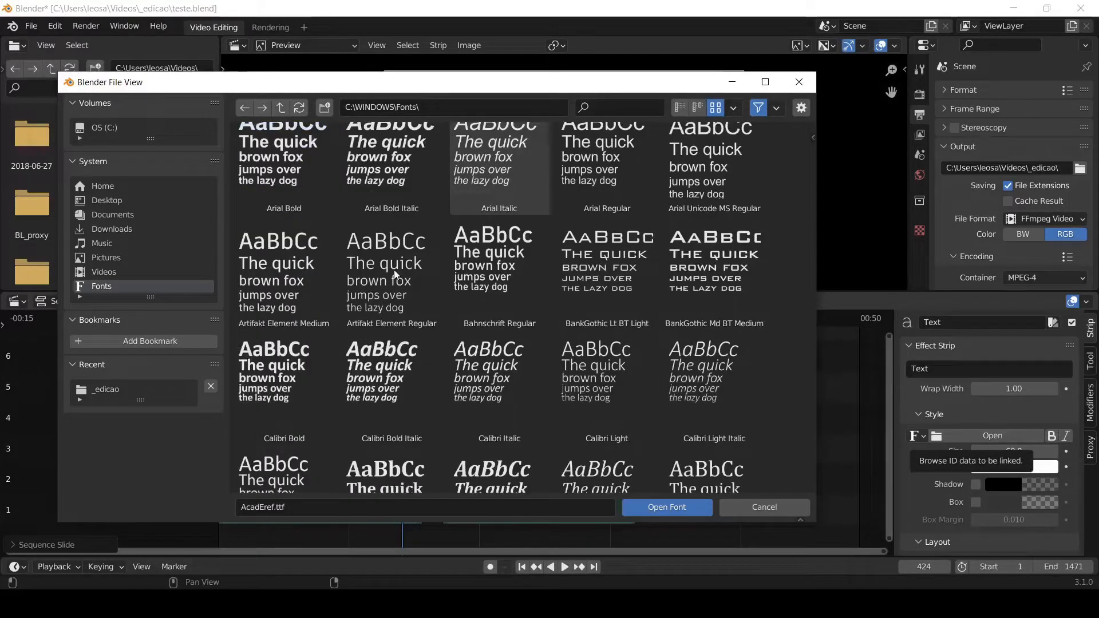
click(613, 256)
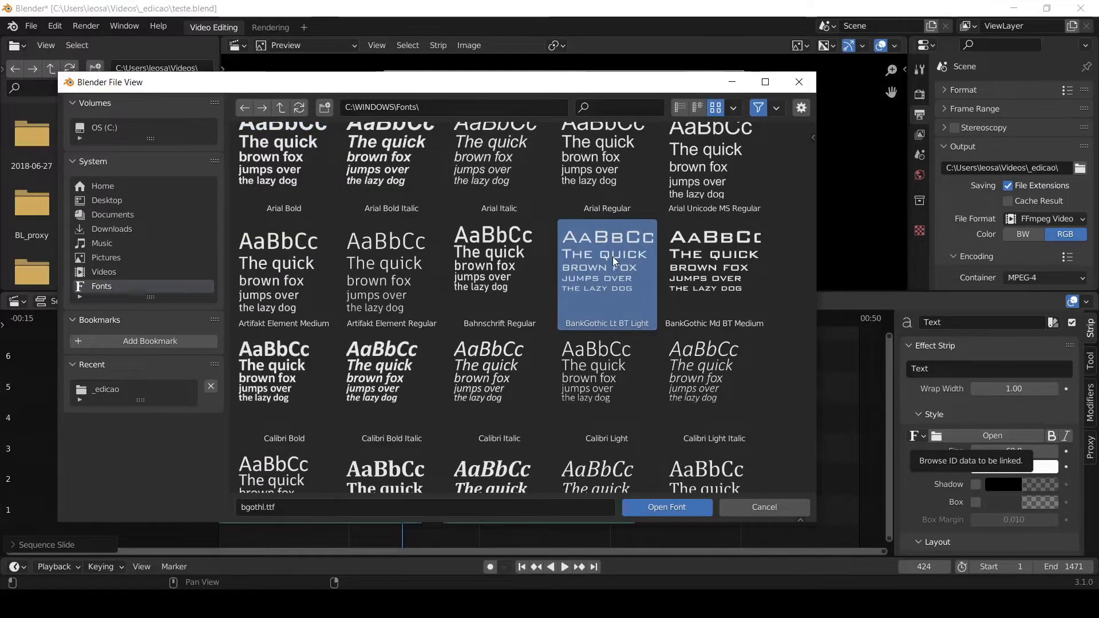
click(666, 508)
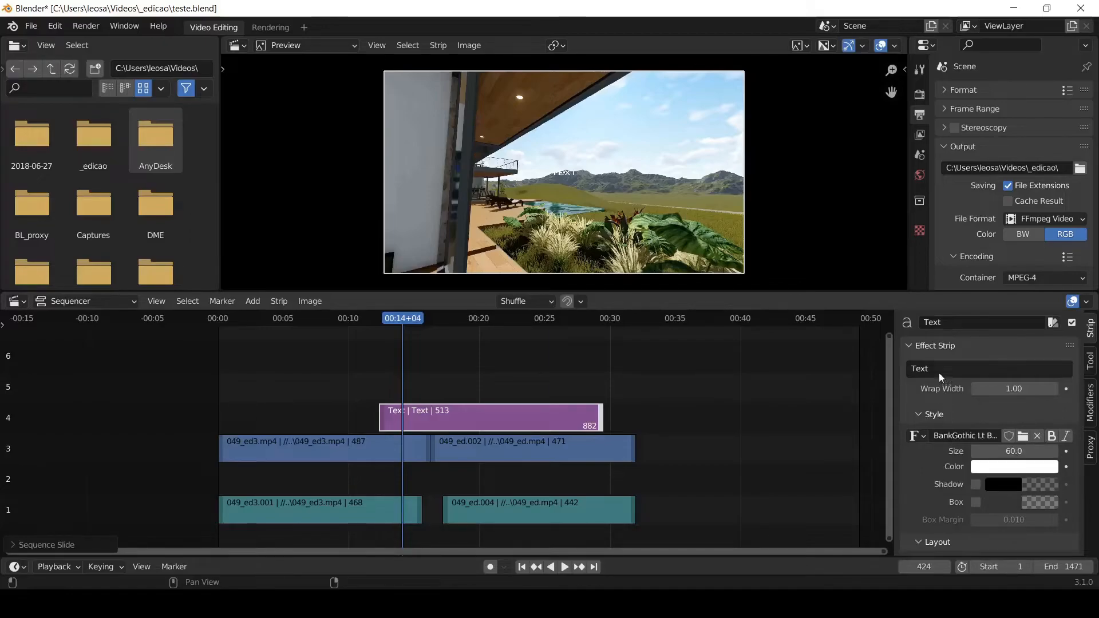
- Set the Text strip's content to "teste teste teste teste" and play the sequence from before the strip up to frame 454
click(958, 370)
text(teste teste teste)
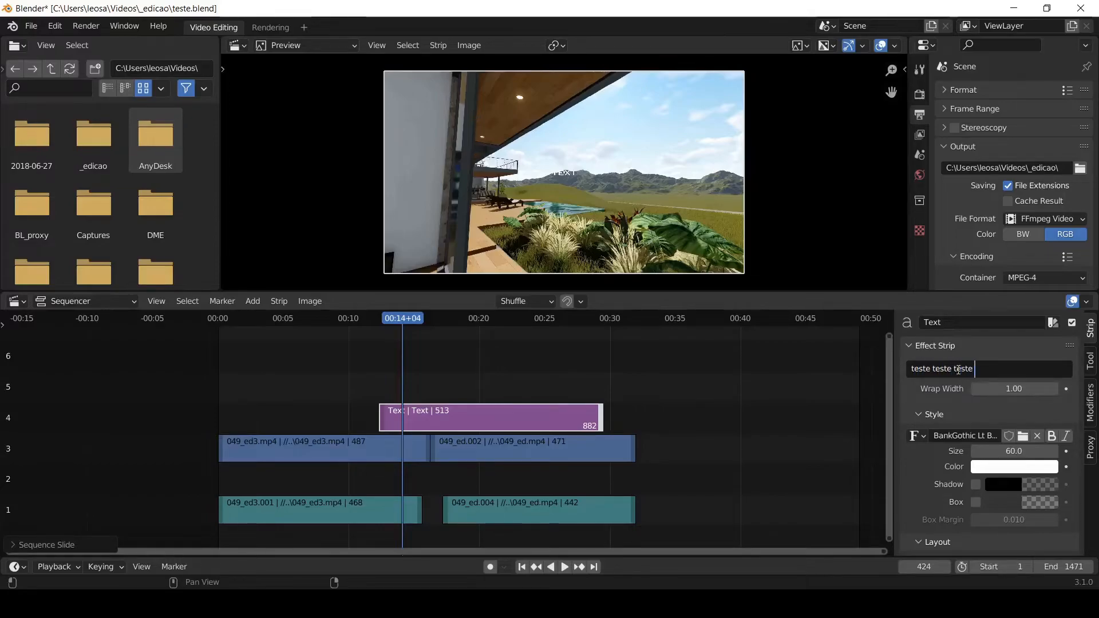
text( teste)
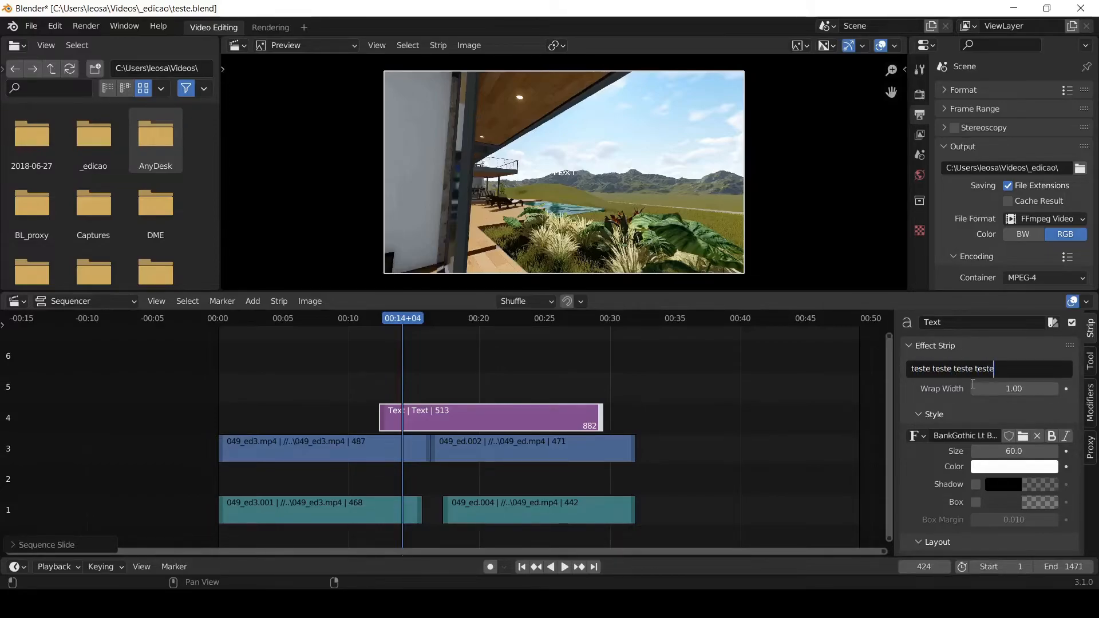
key(Return)
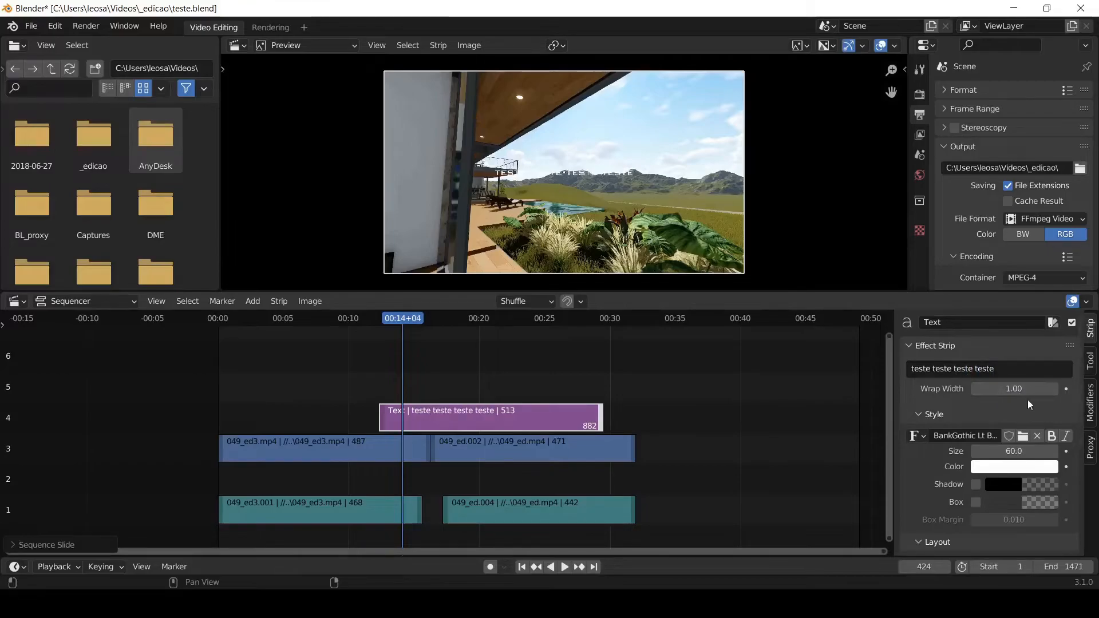
click(362, 315)
key(space)
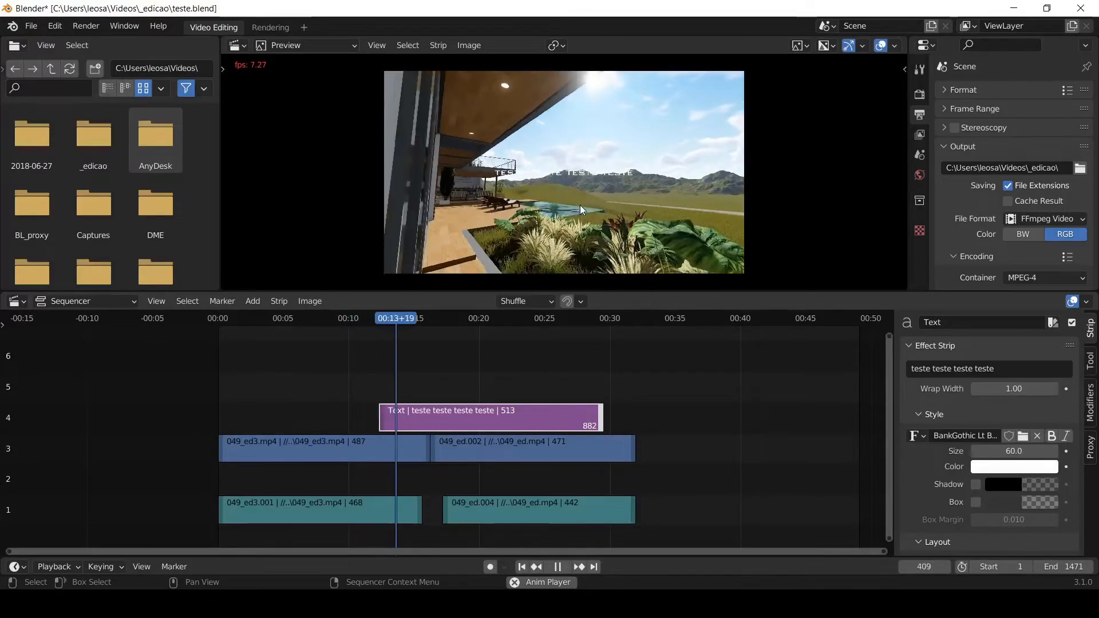
key(space)
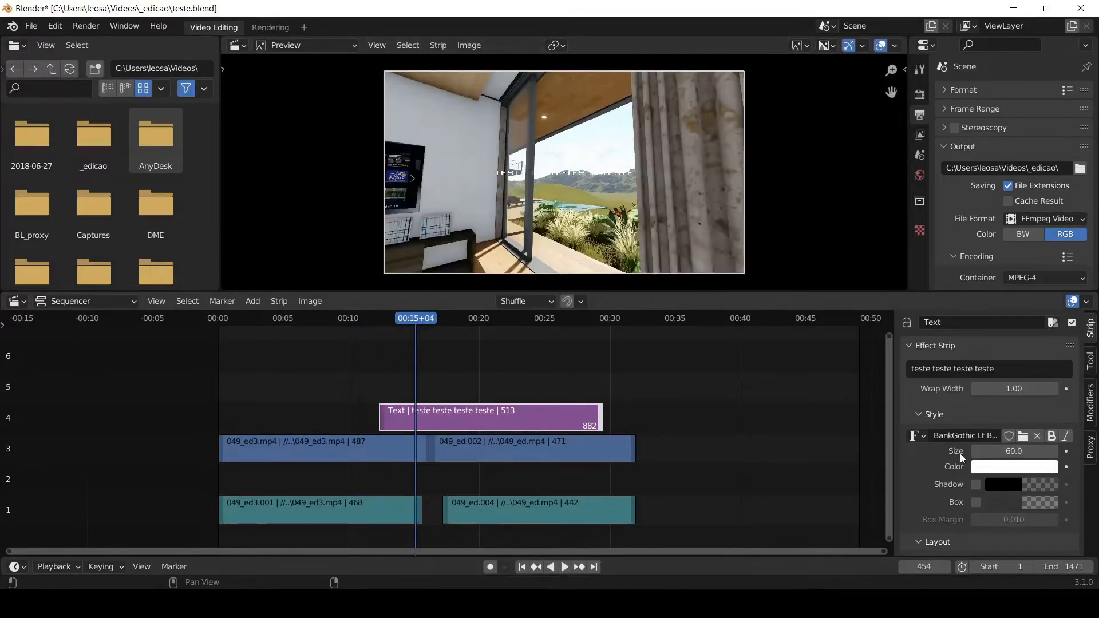
- Change the text colour to red and play the sequence from before the Text strip up to frame 436
click(984, 466)
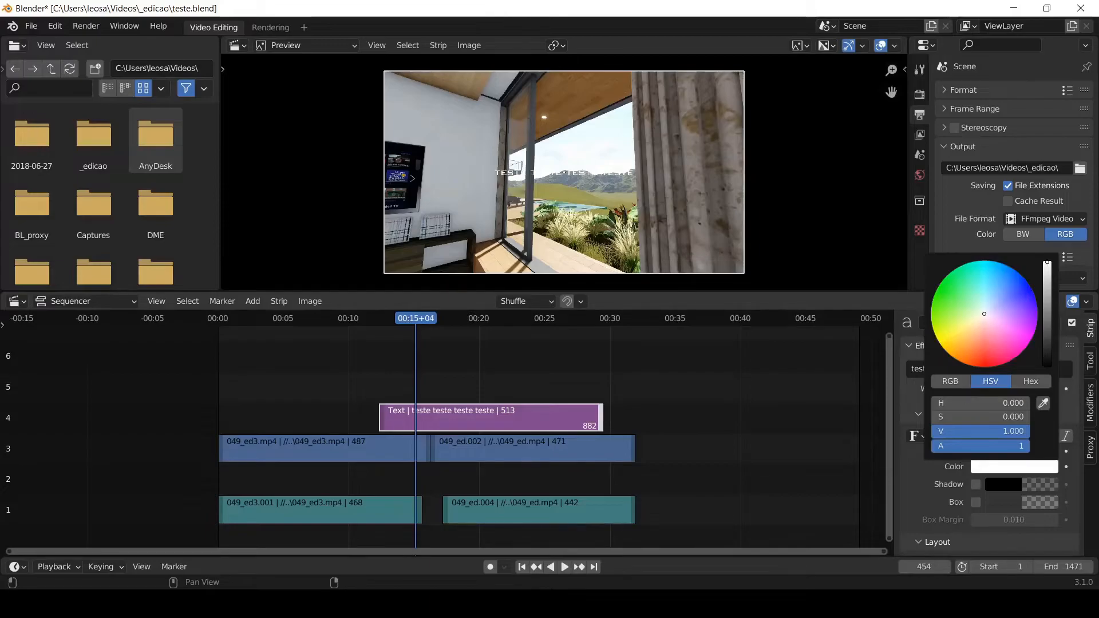
click(981, 360)
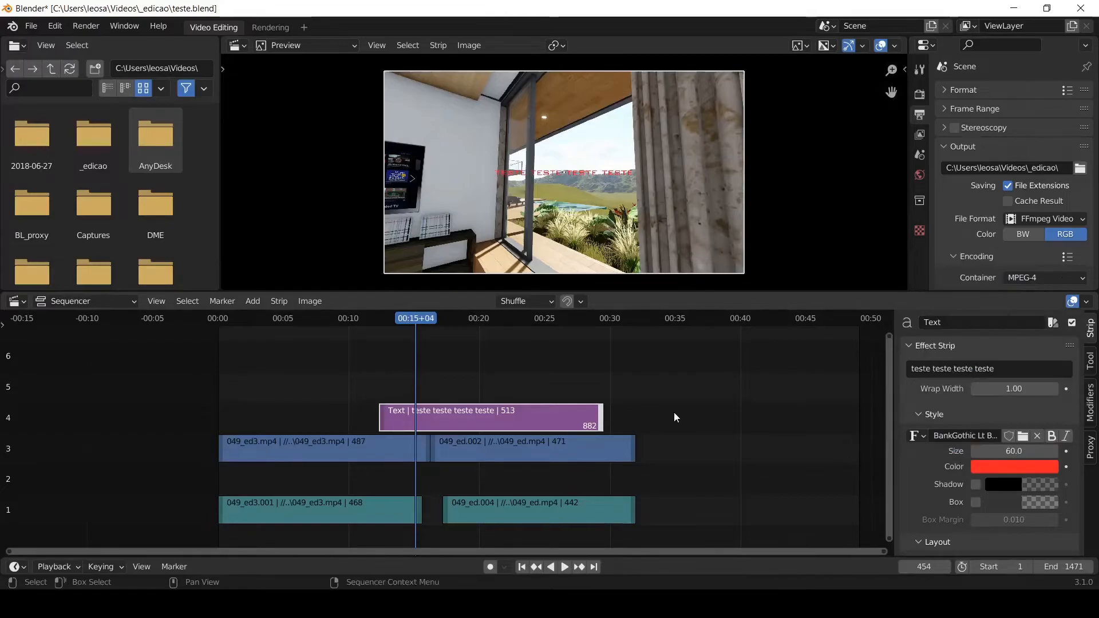
click(354, 314)
key(space)
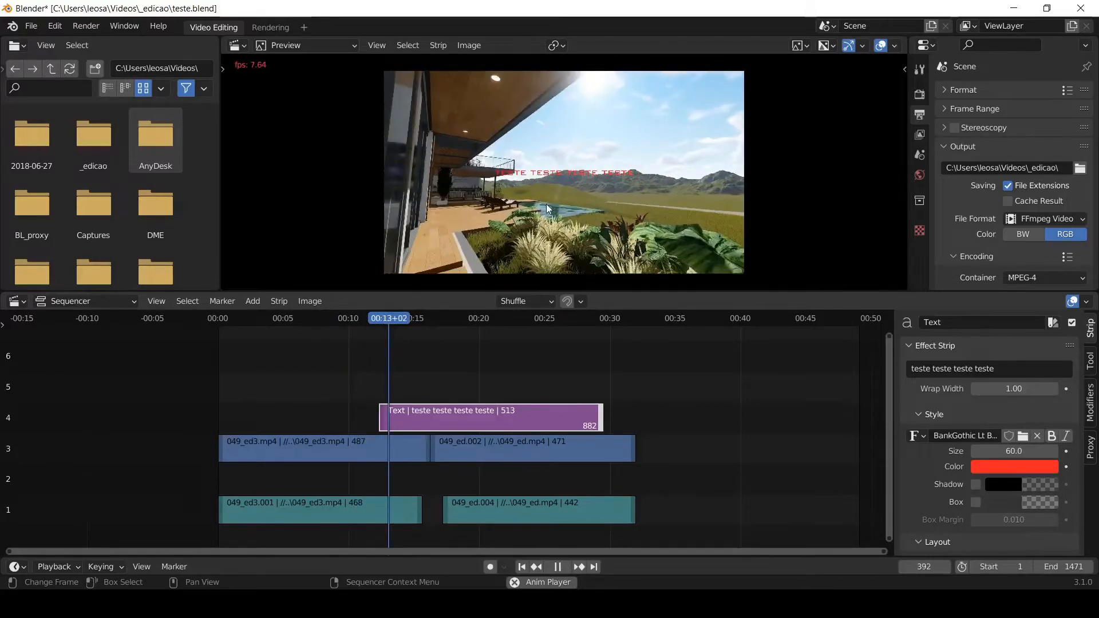
key(space)
- Increase the Text strip's font size to 217
click(1013, 452)
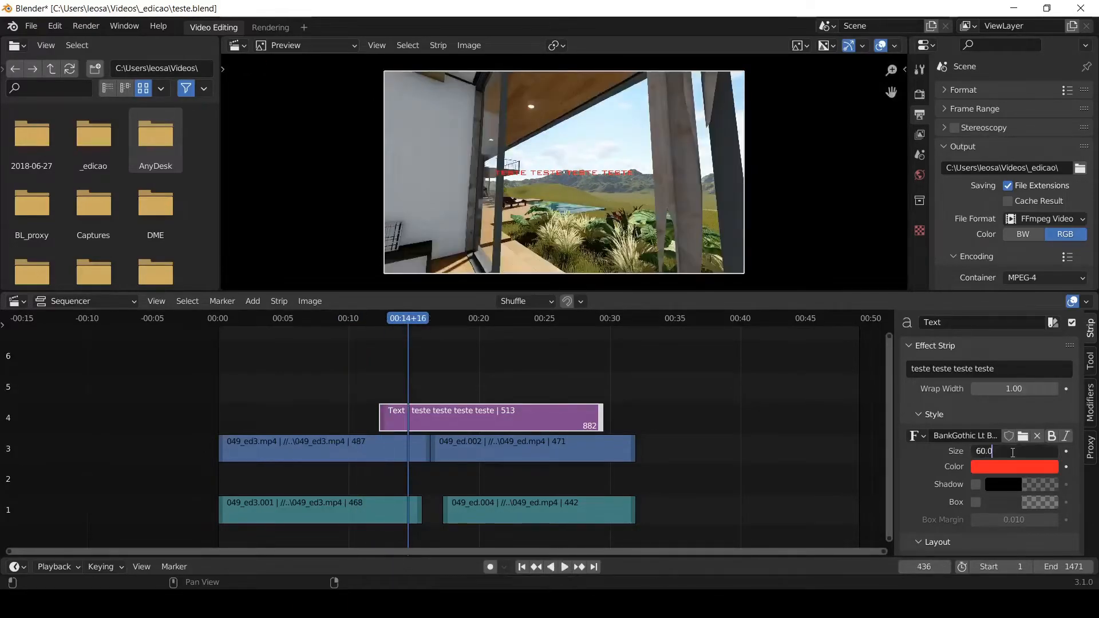
key(Return)
drag(1013, 451, 1047, 451)
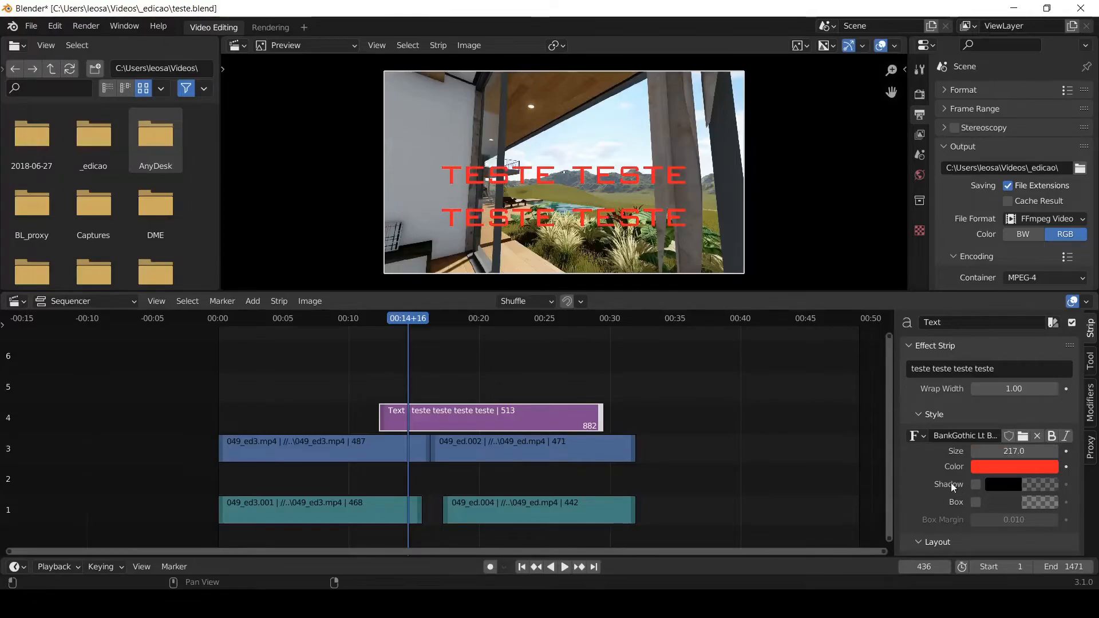
- Try a background box behind the text and turn it off again
scroll(1009, 485, down, 2)
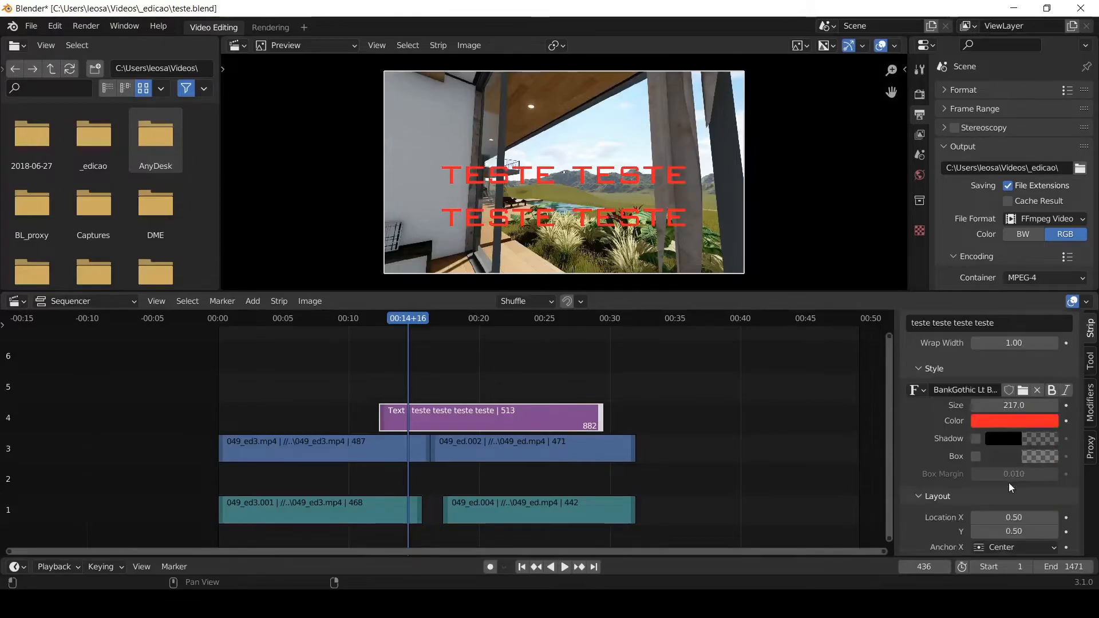
click(976, 456)
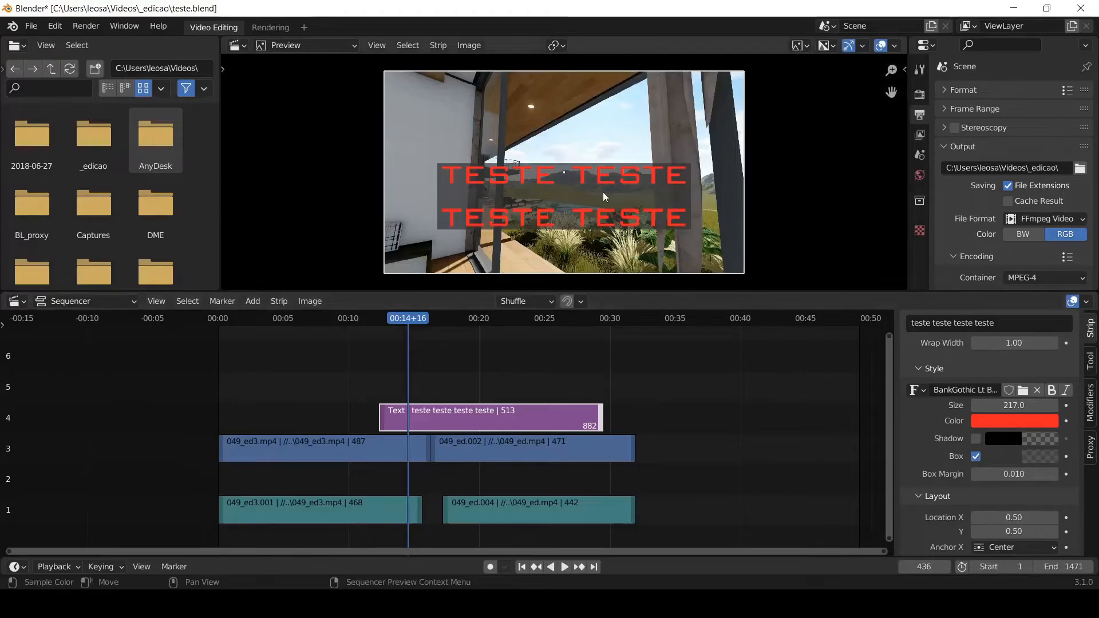
click(976, 456)
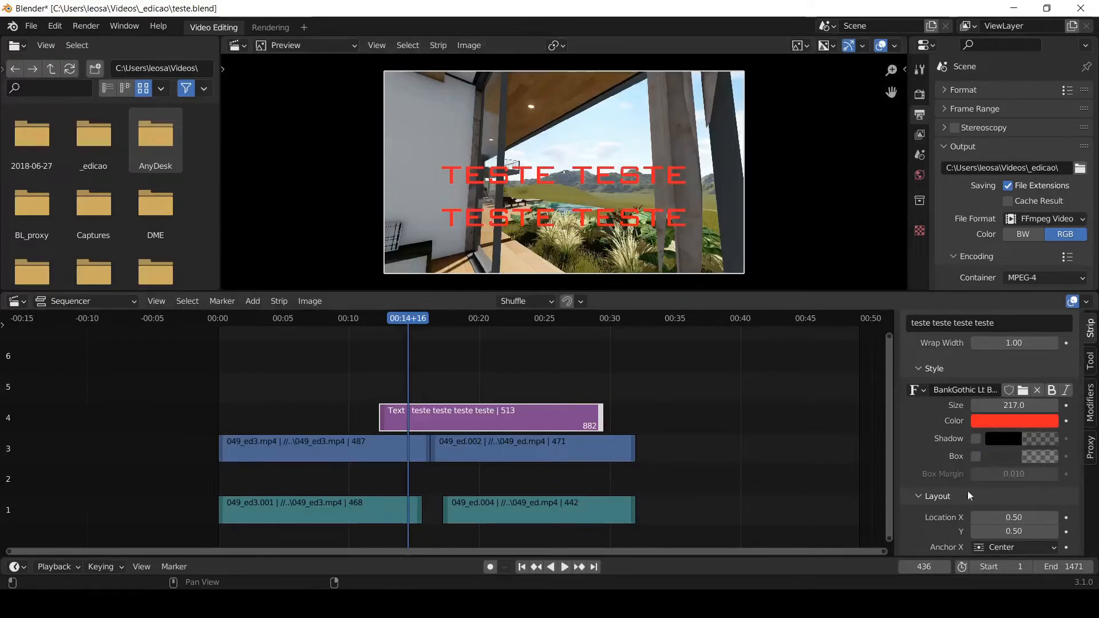
- Move the text to Location X 0.45 and Y 0.58, keeping both anchors at Center
scroll(918, 417, down, 4)
mouse_move(1014, 426)
mouse_down()
mouse_move(1063, 425)
mouse_move(1011, 425)
mouse_move(995, 440)
mouse_move(1013, 440)
mouse_up()
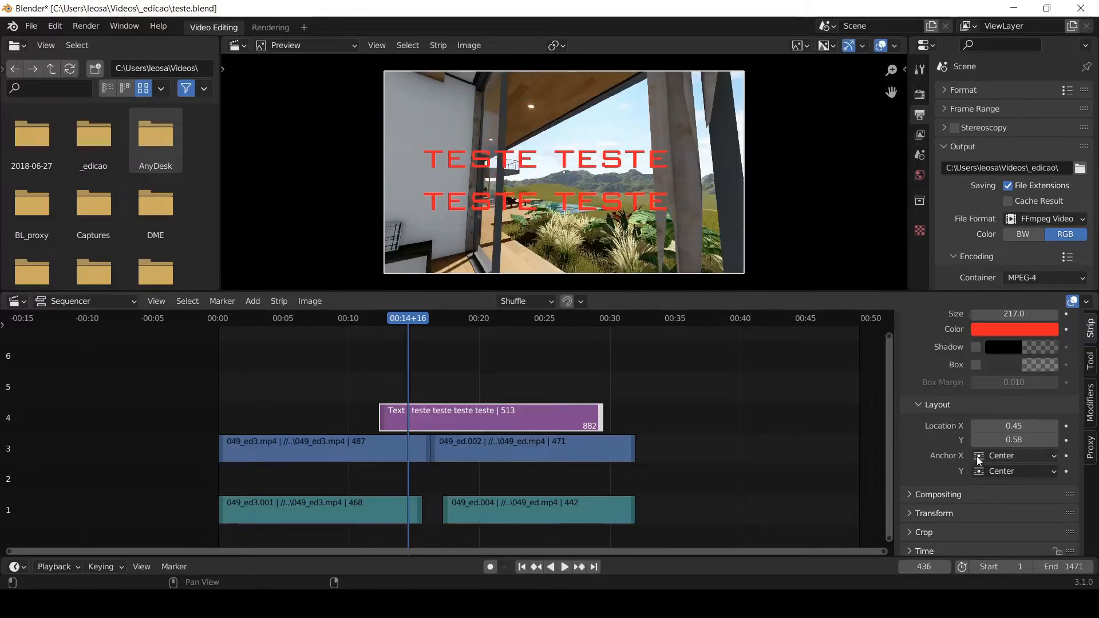
click(977, 458)
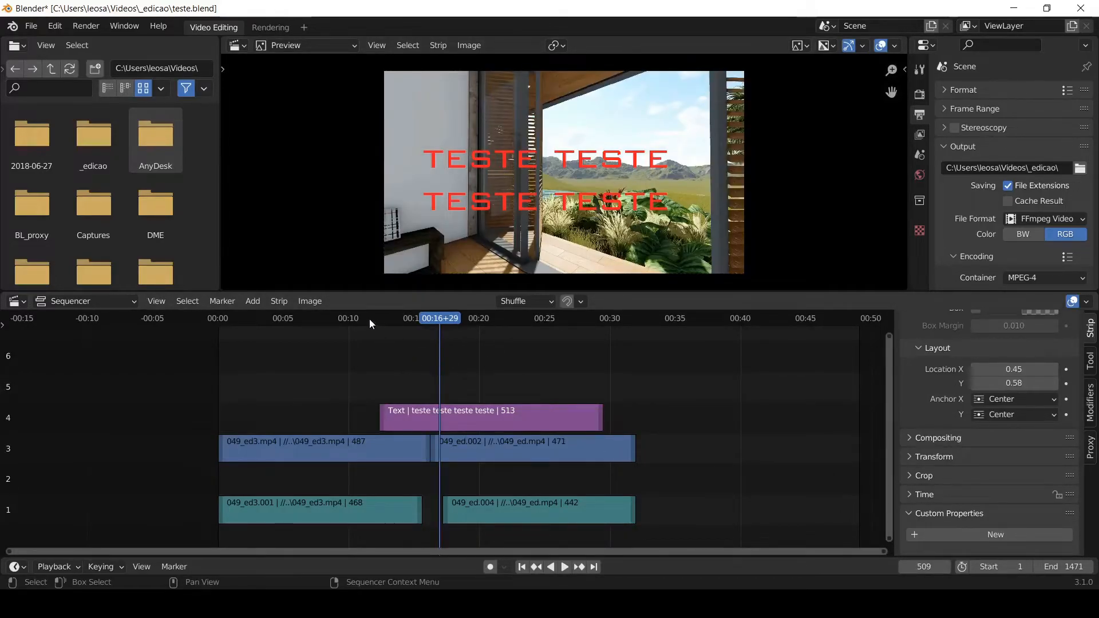
- Play the sequence from frame 339 to frame 424 to check the text's entrance
click(366, 318)
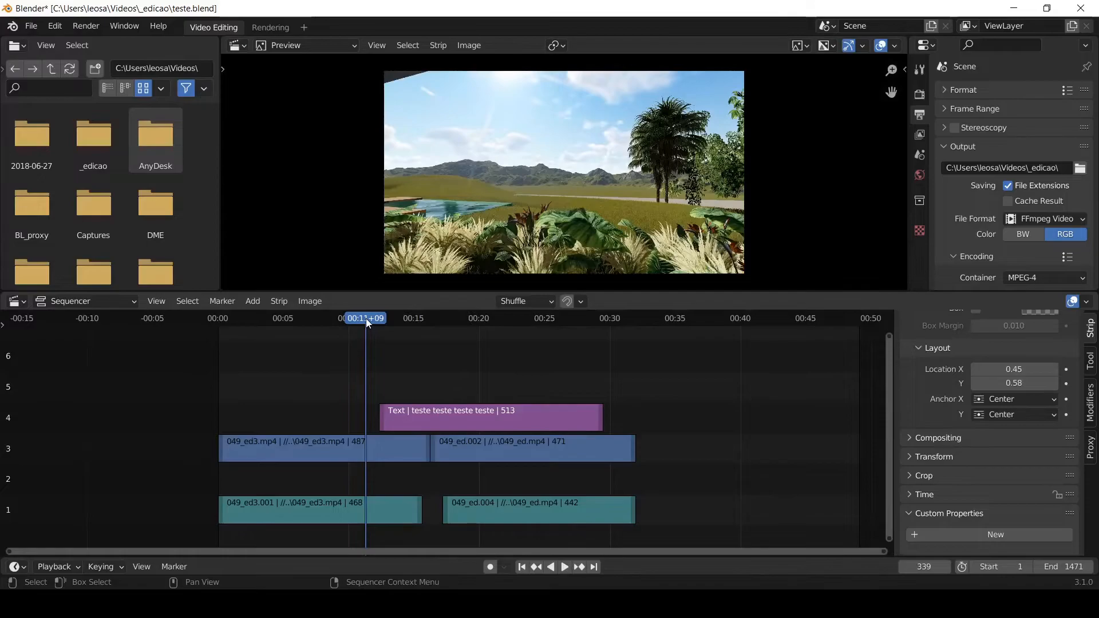
key(space)
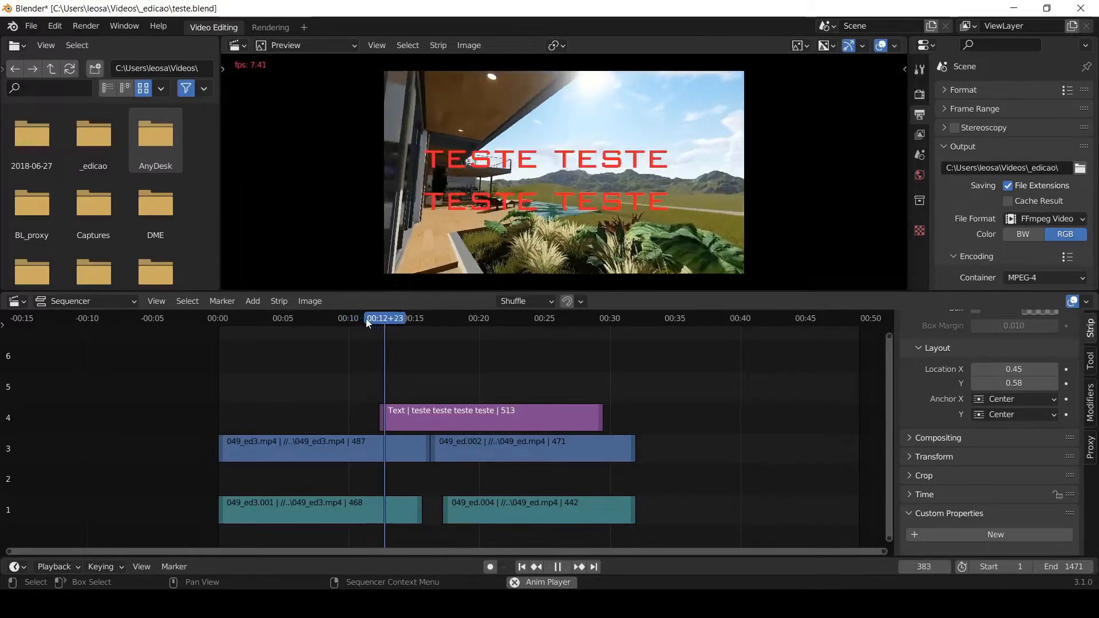
key(space)
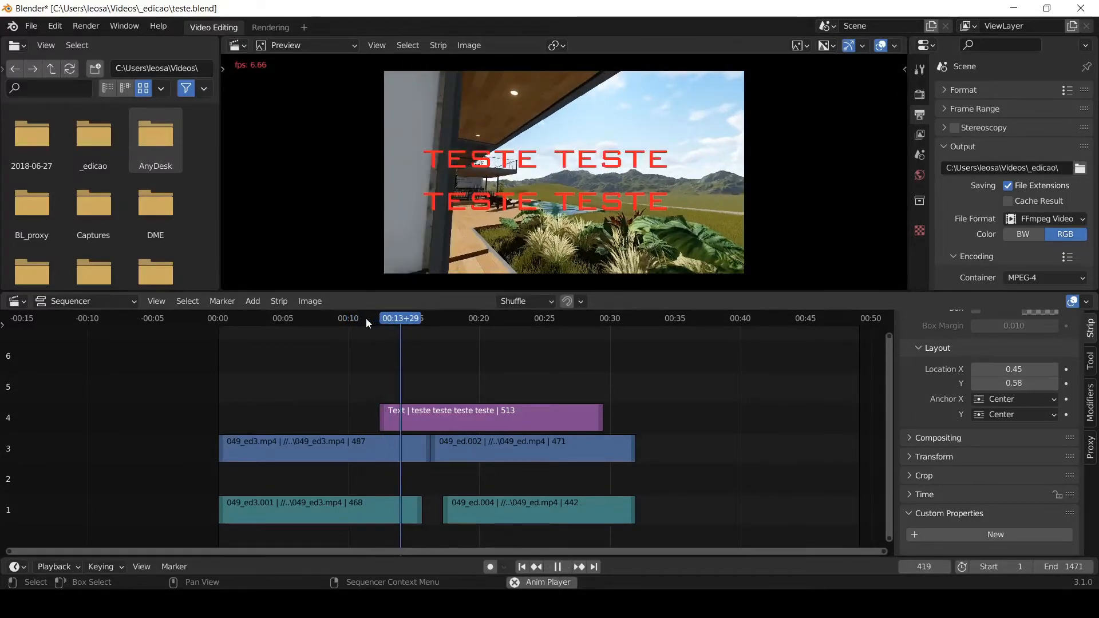
- Apply a Fade In and Out to the Text strip on channel 4
right_click(475, 408)
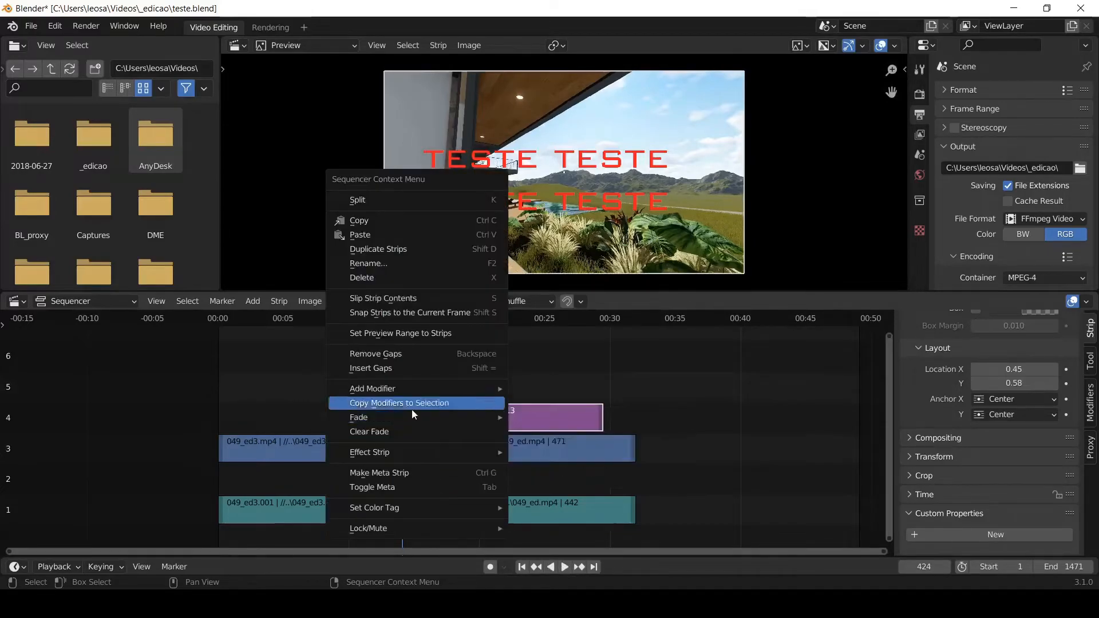
click(630, 383)
click(504, 416)
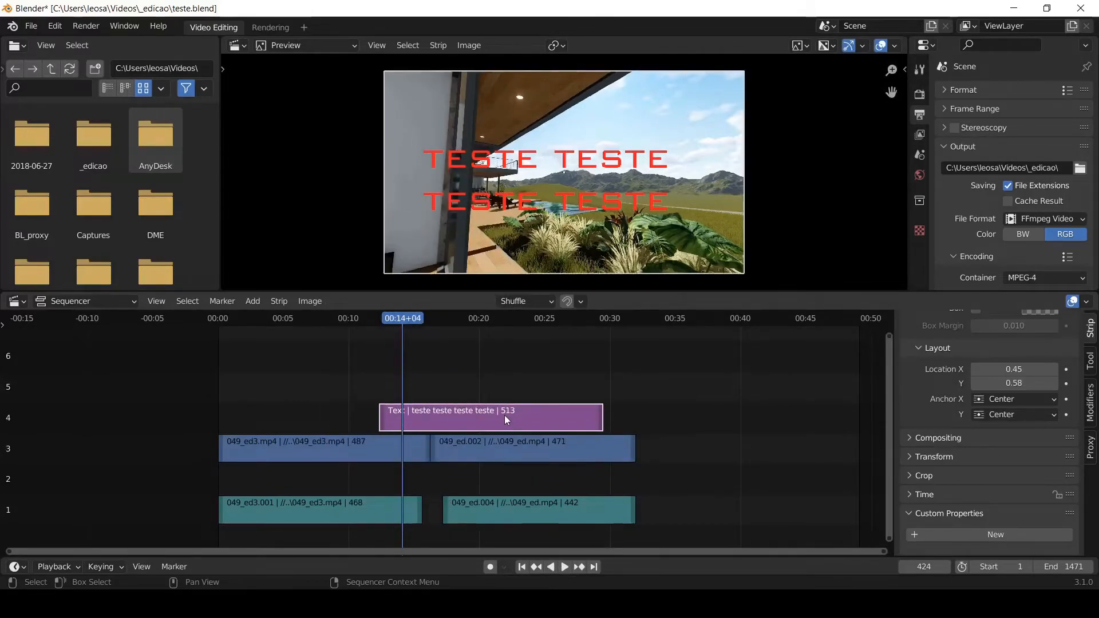
right_click(504, 416)
mouse_move(505, 416)
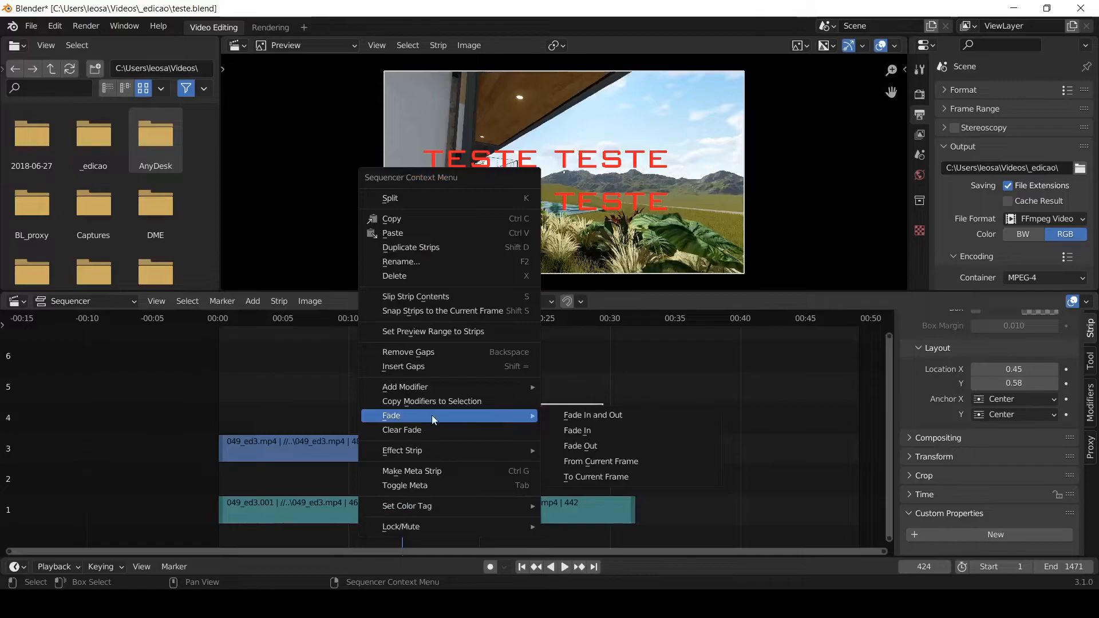
click(585, 416)
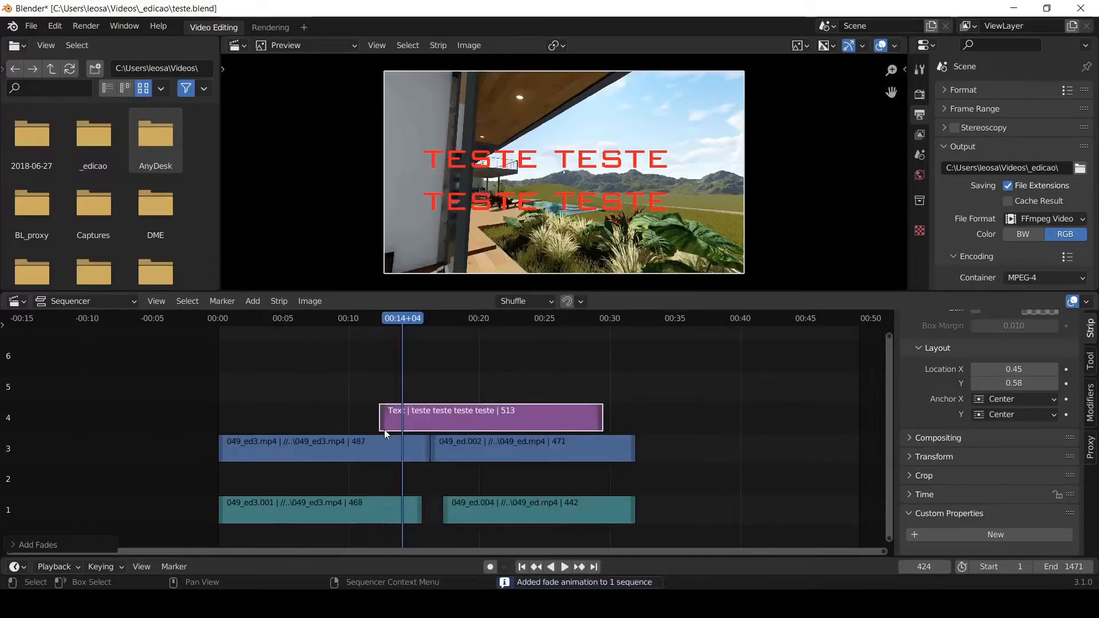
- Play the start and end of the Text strip to check both fades, stopping at frame 905
click(356, 319)
key(space)
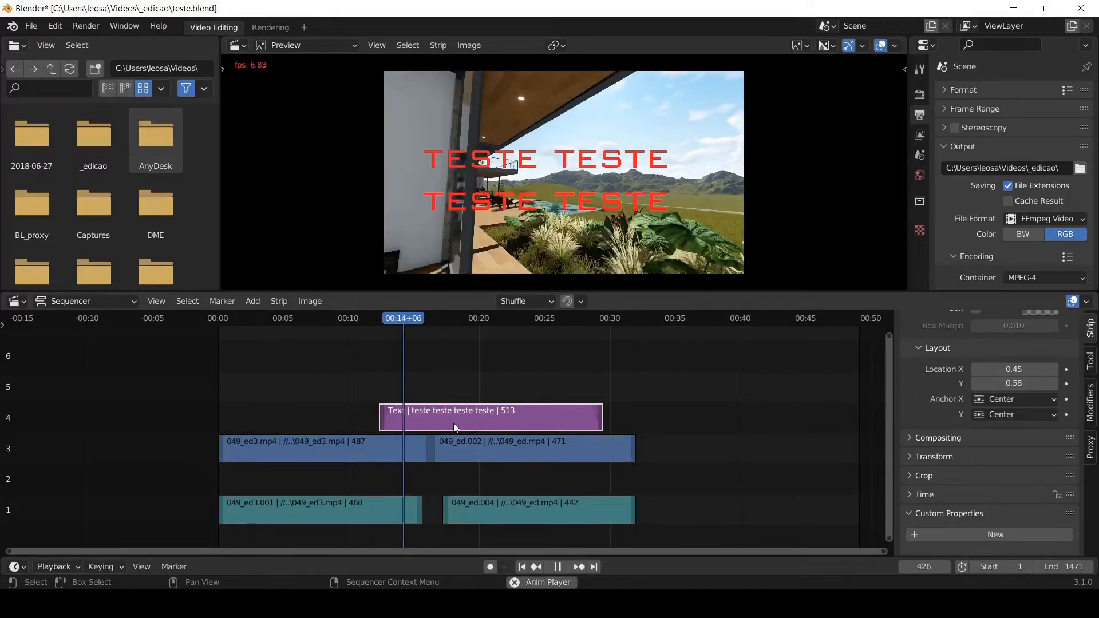
click(571, 317)
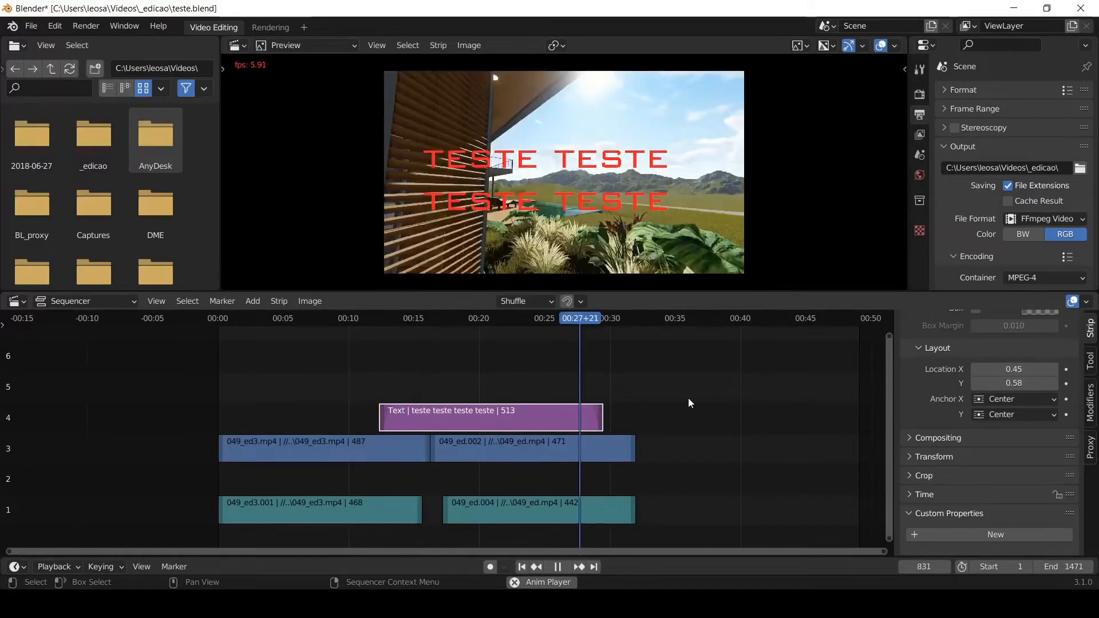
key(space)
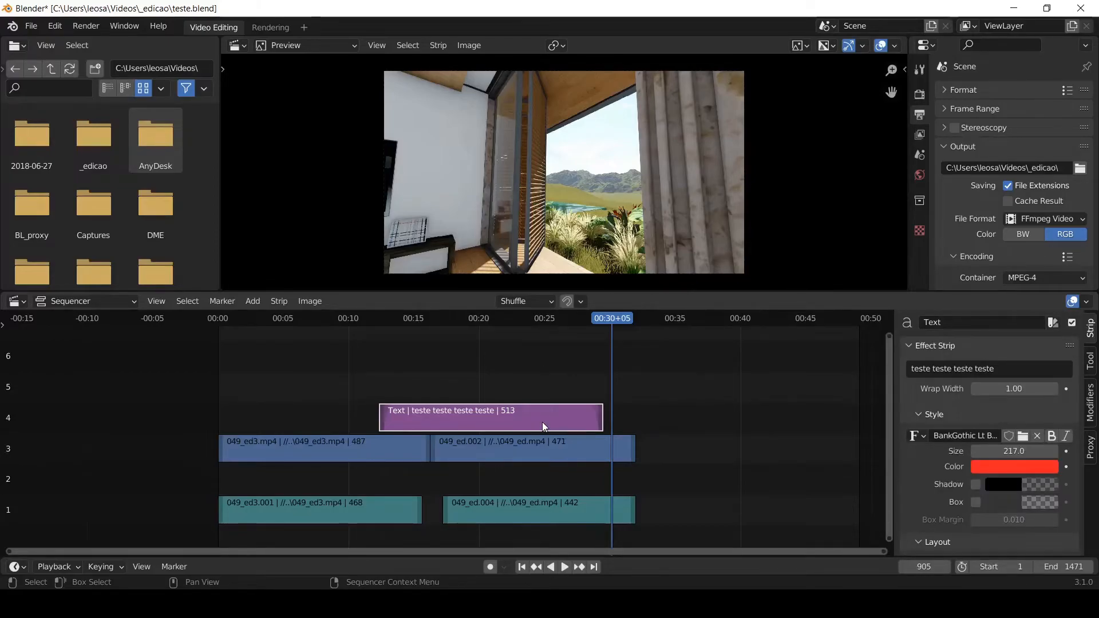
- Delete the Text strip on channel 4 and add a Color strip at frame 905
key(Delete)
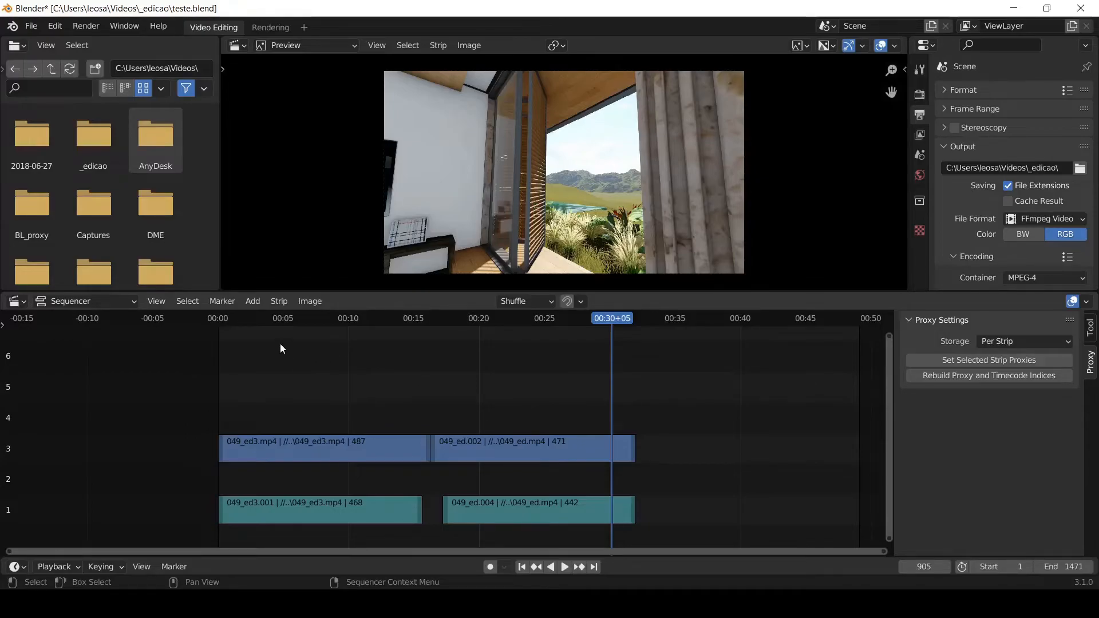
click(253, 302)
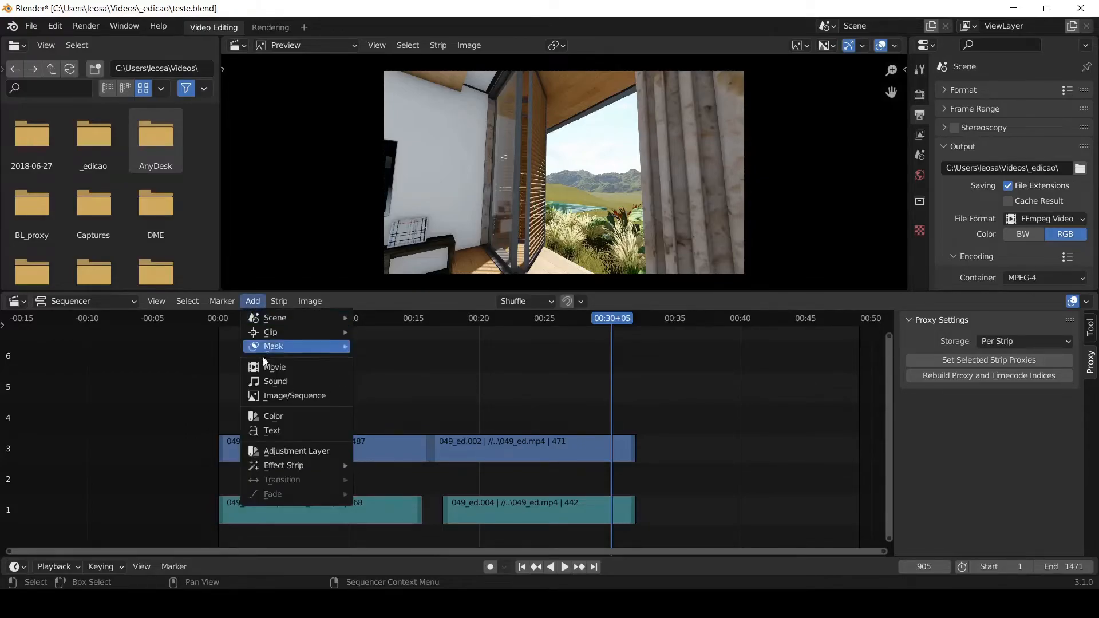
click(286, 417)
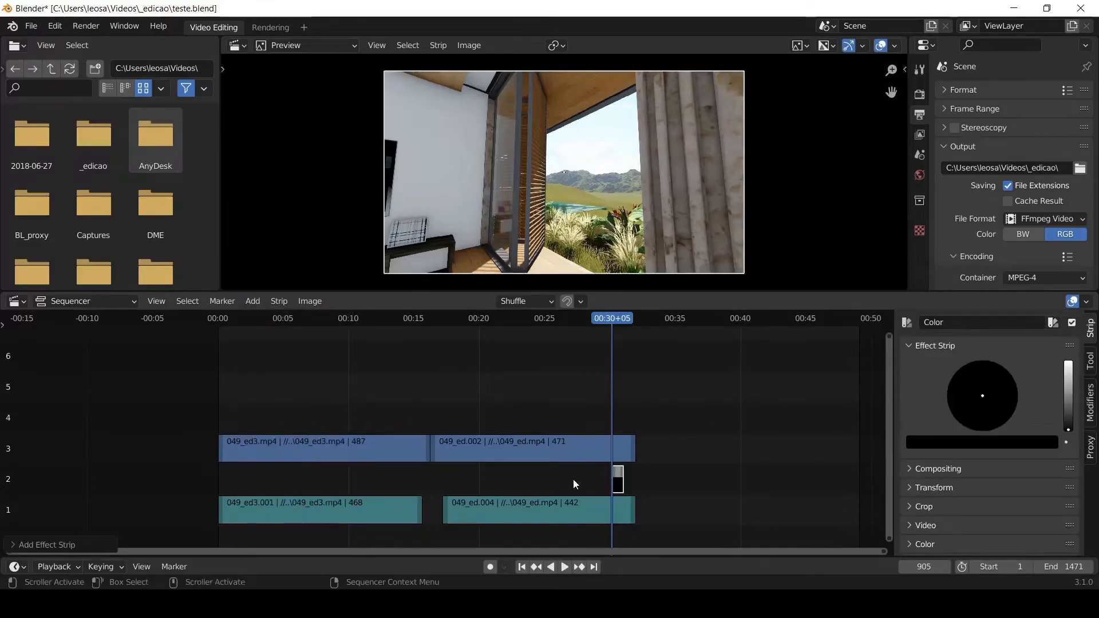
- Lengthen the Color strip to about 238 frames and place it on channel 4, overlapping the end of the 049_ed.002 clip
drag(618, 482, 696, 446)
click(701, 444)
click(648, 318)
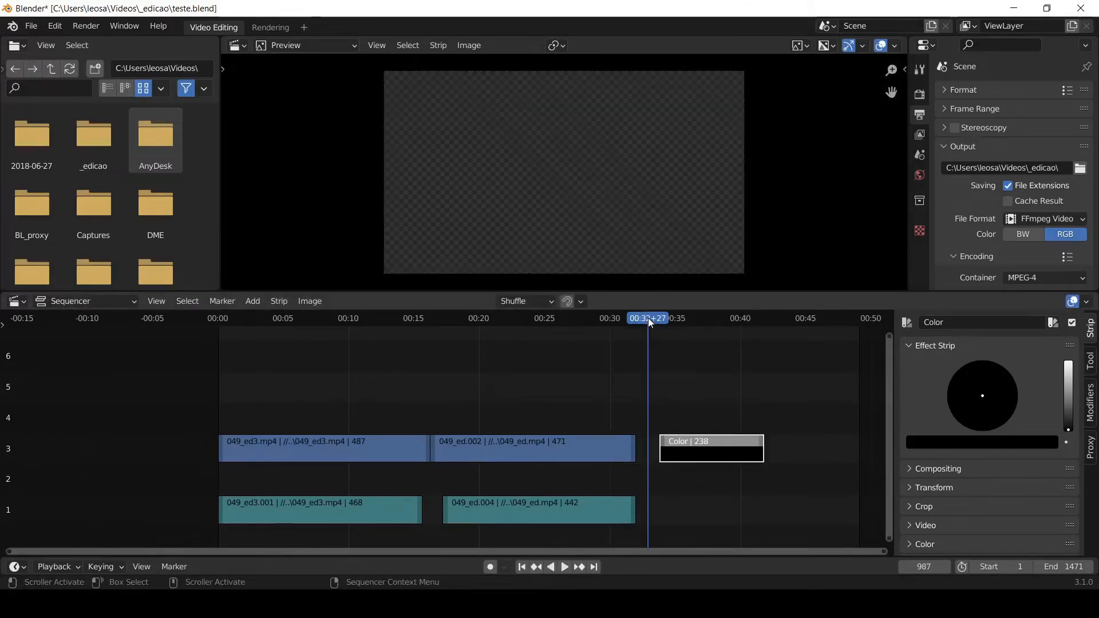
drag(686, 441, 638, 410)
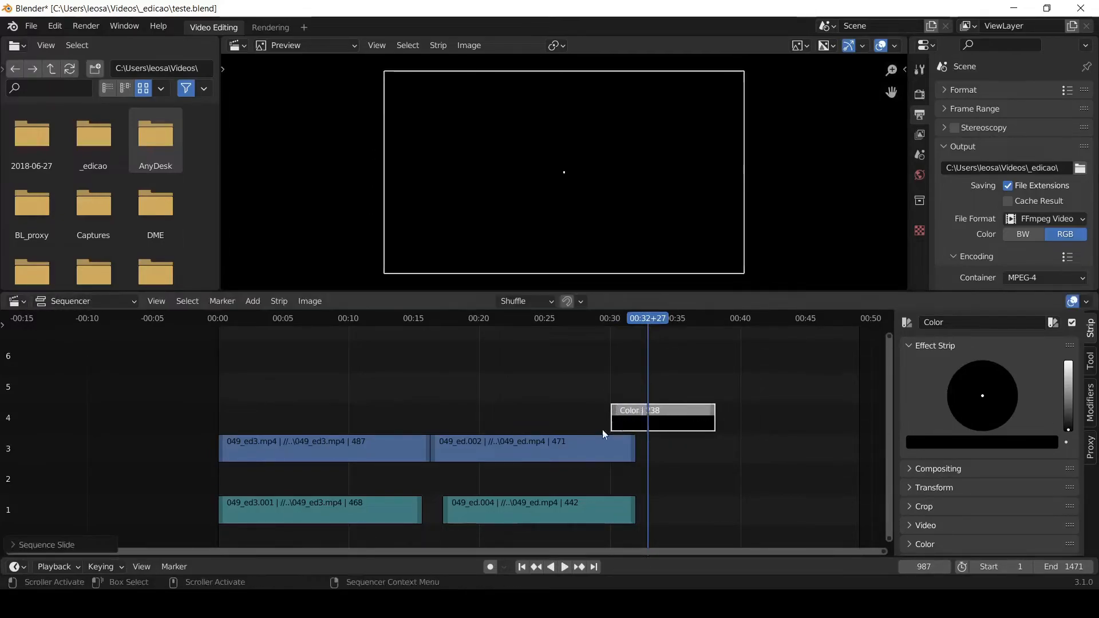
click(680, 376)
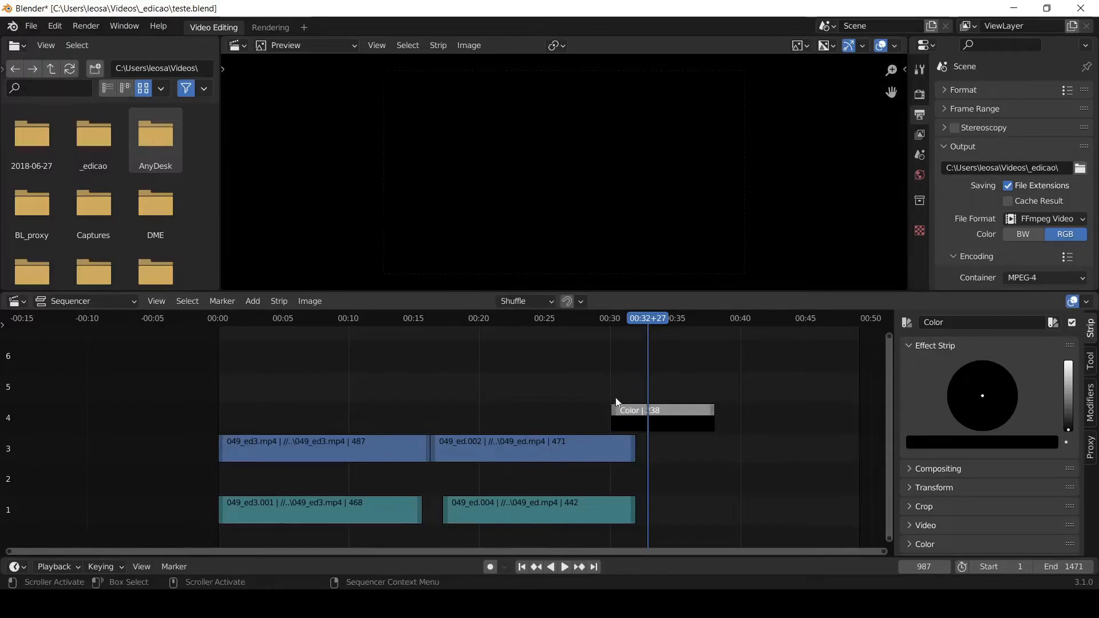
- Set the Color strip to dark red and play the sequence from frame 859 to frame 1045
click(592, 317)
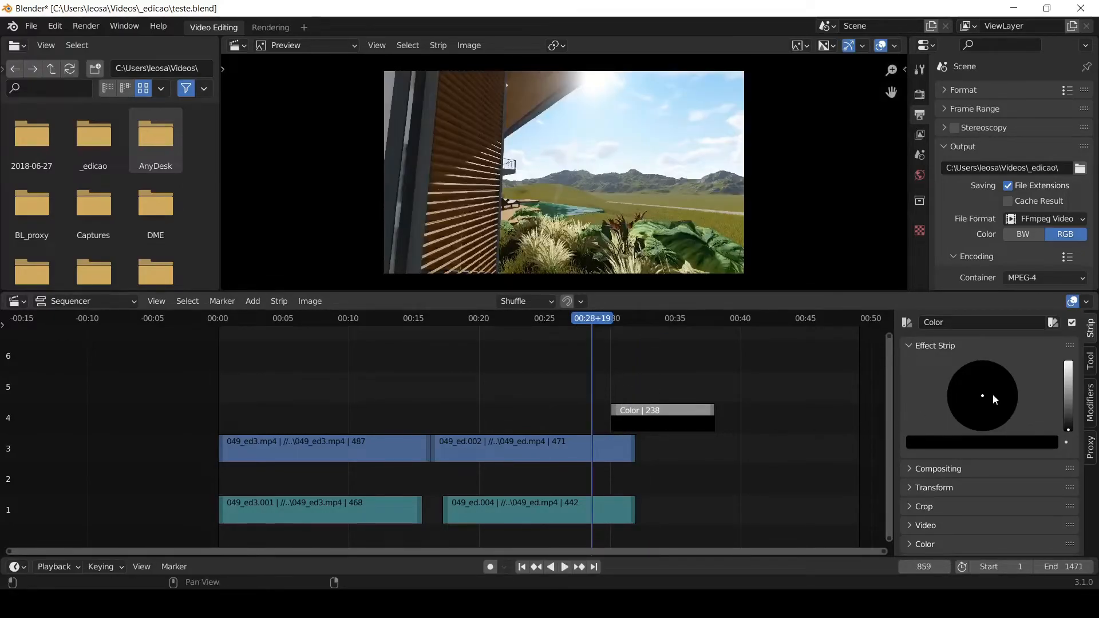
drag(1068, 428, 1066, 397)
drag(981, 399, 985, 431)
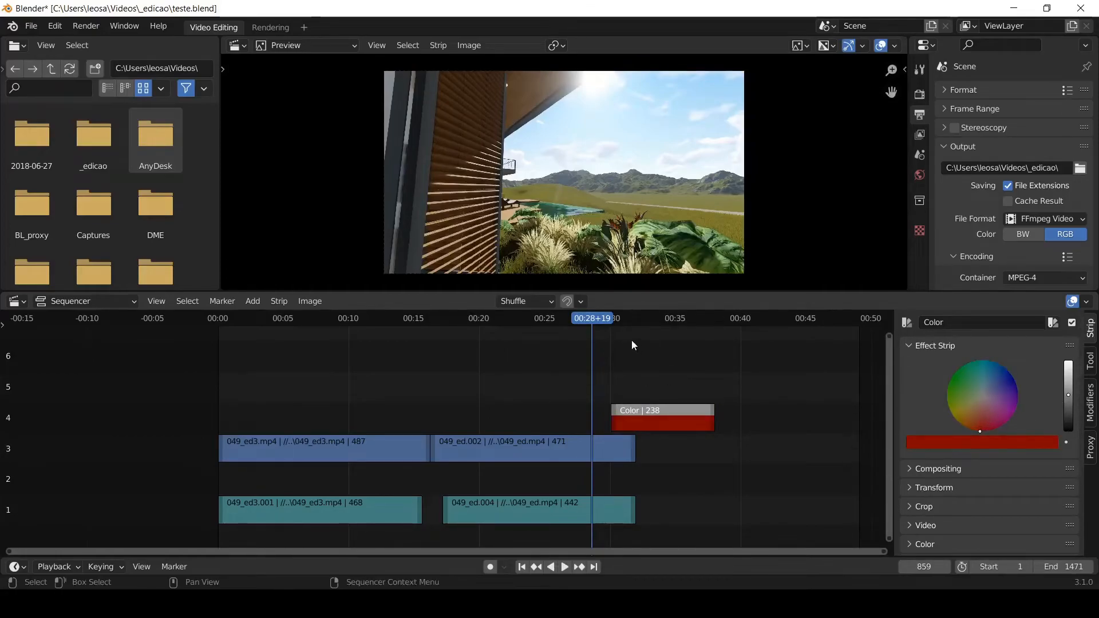
key(space)
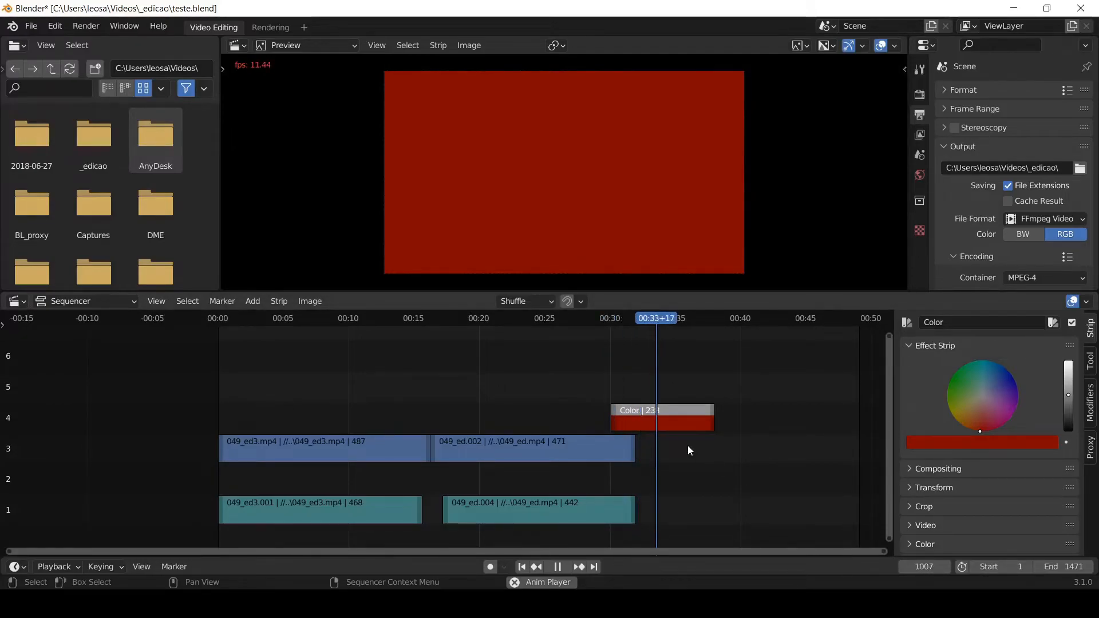
key(space)
- Add a Cross transition between the 049_ed.002 clip and the Color strip
mouse_move(642, 391)
mouse_down()
mouse_move(640, 439)
mouse_move(614, 465)
mouse_up()
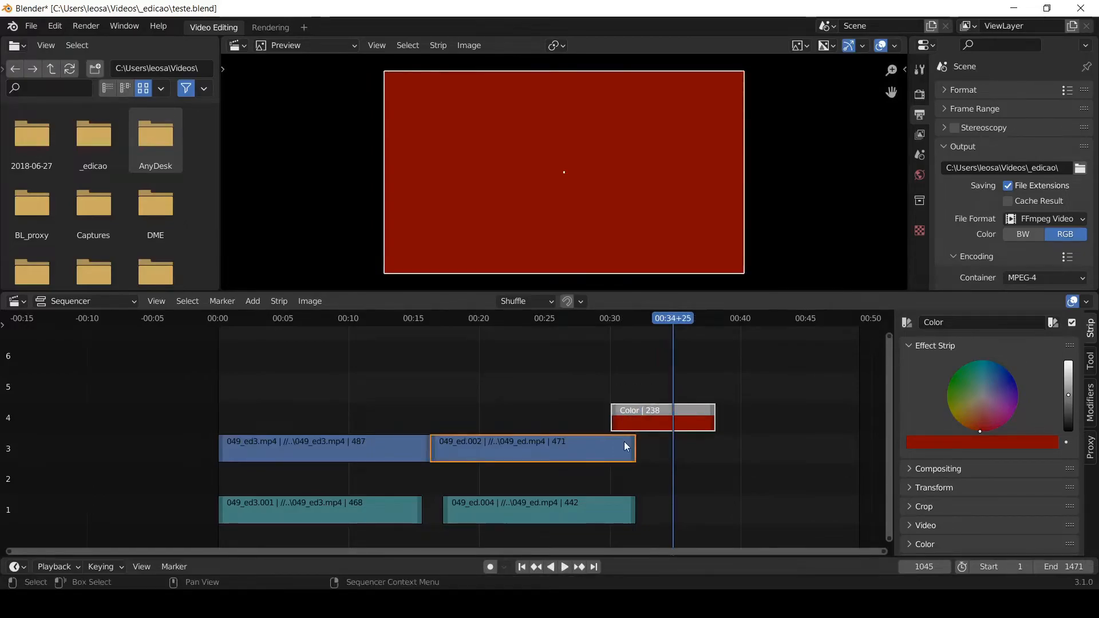
right_click(624, 442)
mouse_move(582, 426)
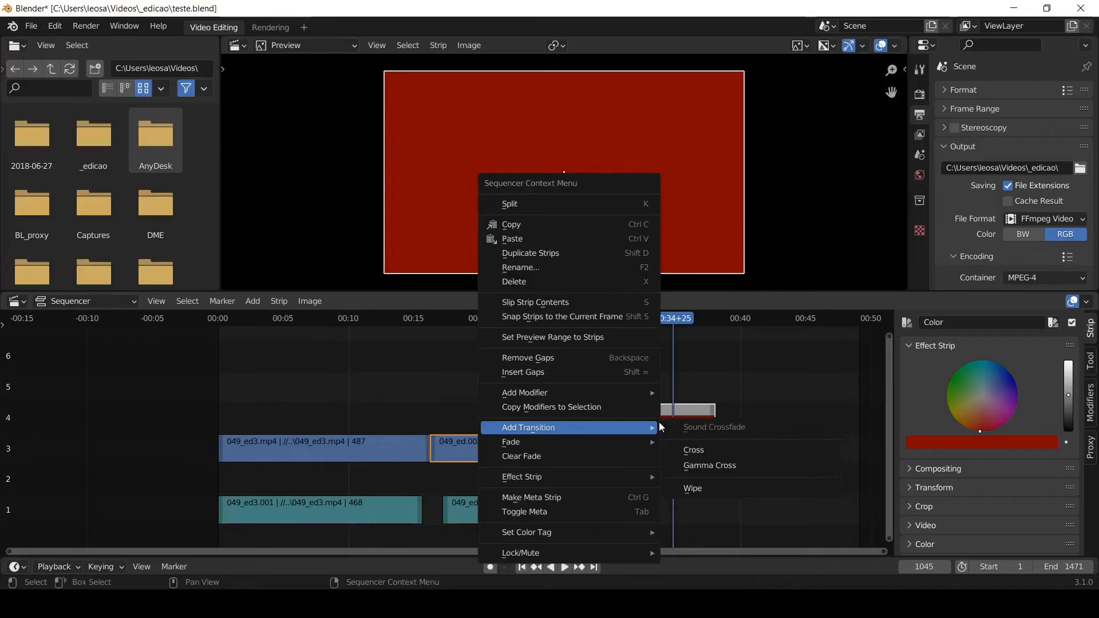
click(705, 449)
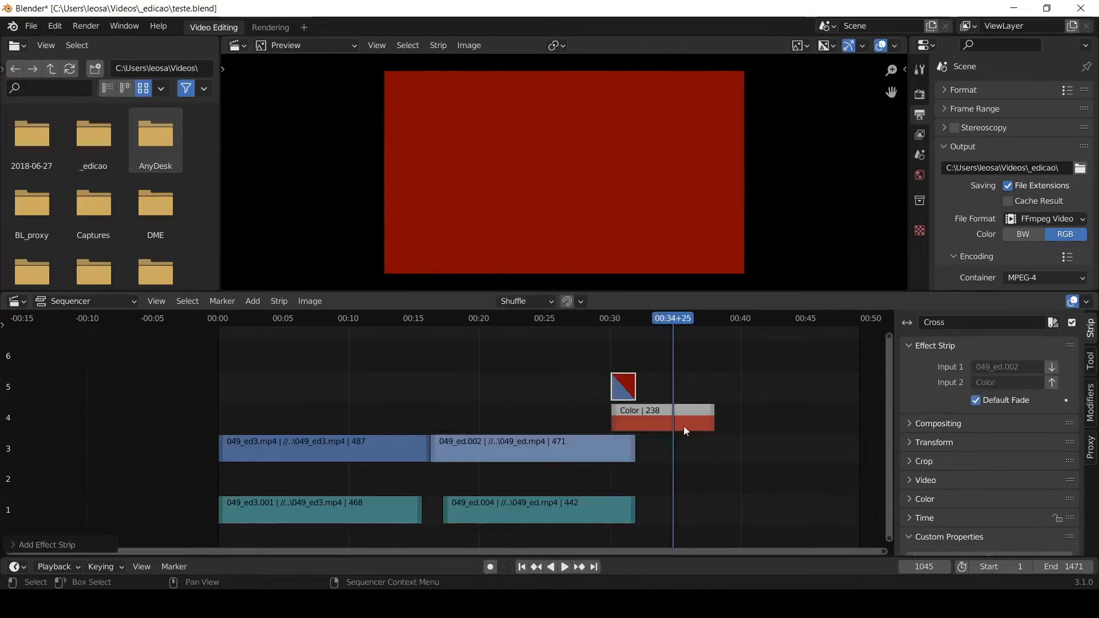
- Play the sequence from frame 864 to frame 1016 to check the transition into red
click(594, 319)
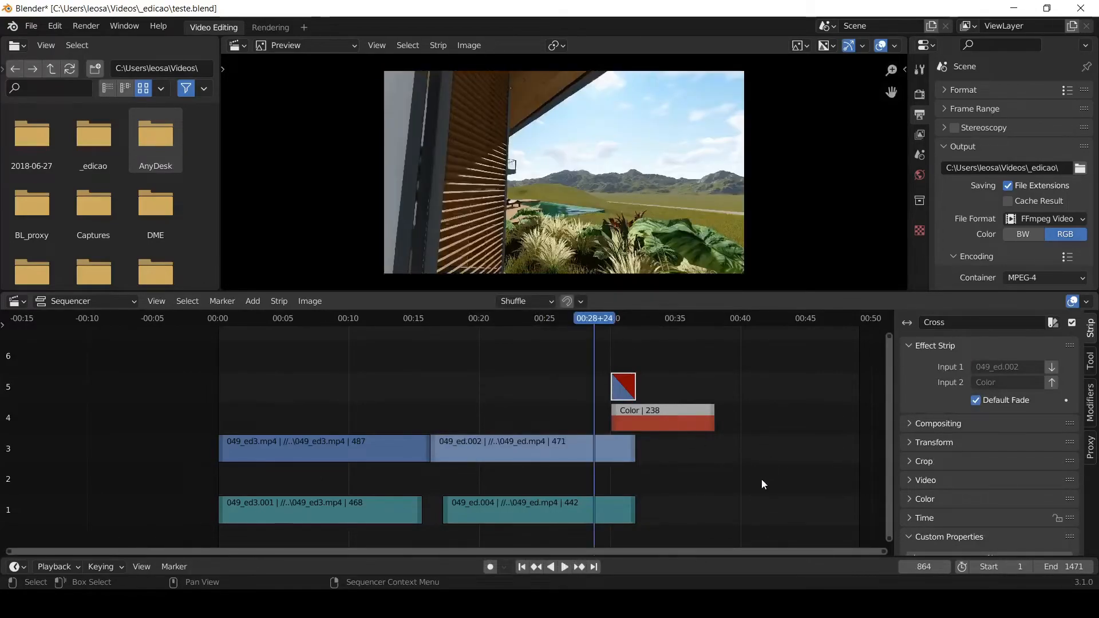
key(space)
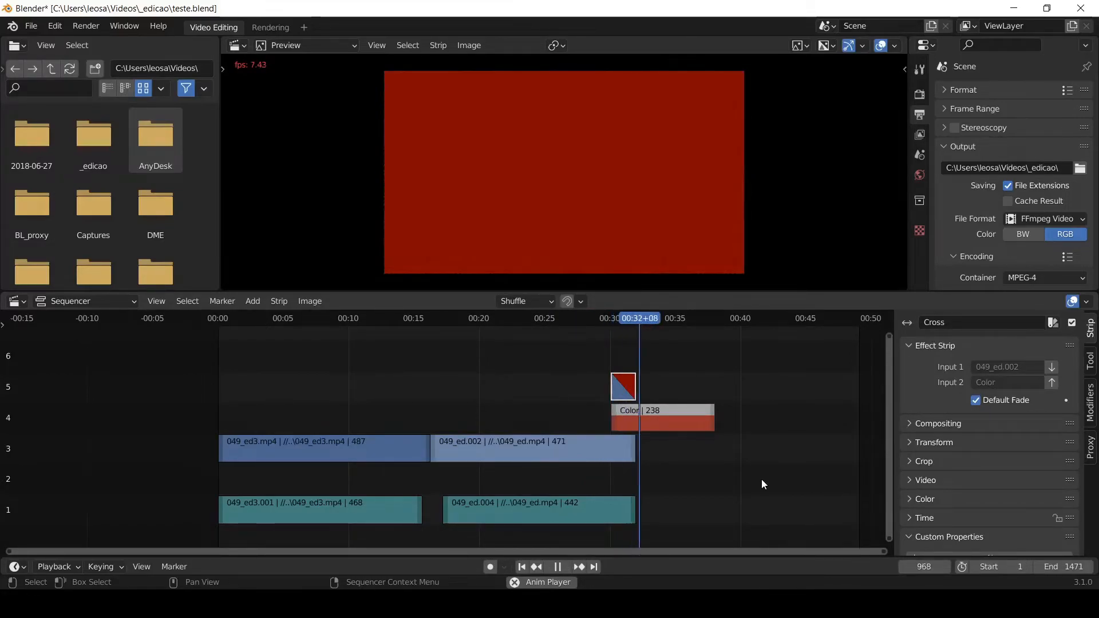
key(space)
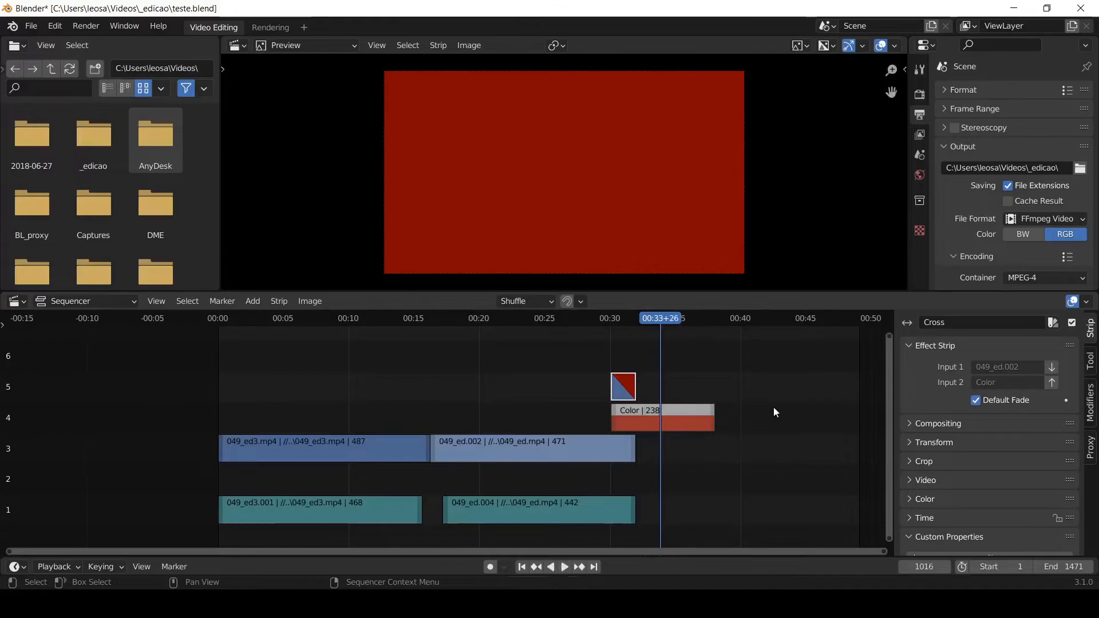
click(774, 407)
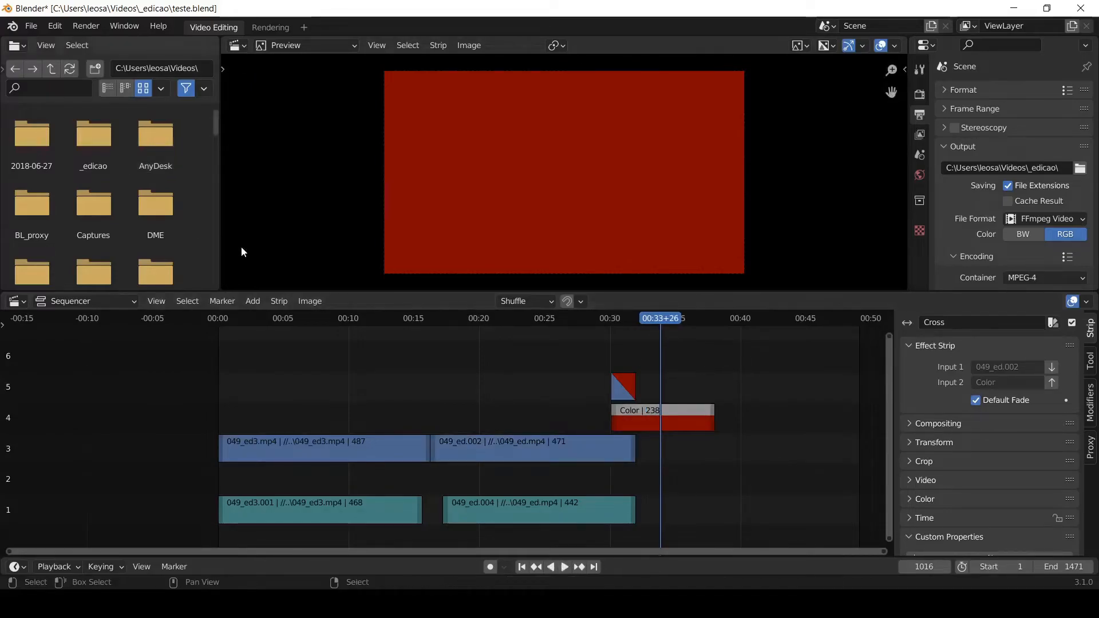
- Add a Text strip at frame 1016 on channel 1 and extend its end towards the end of the Color strip
click(261, 299)
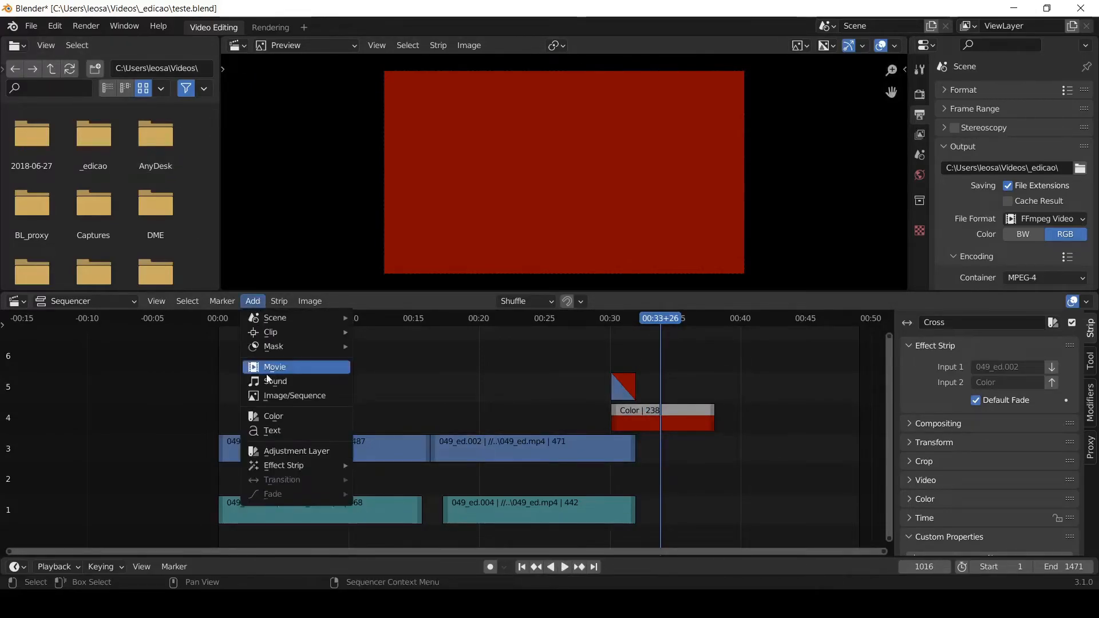
click(282, 431)
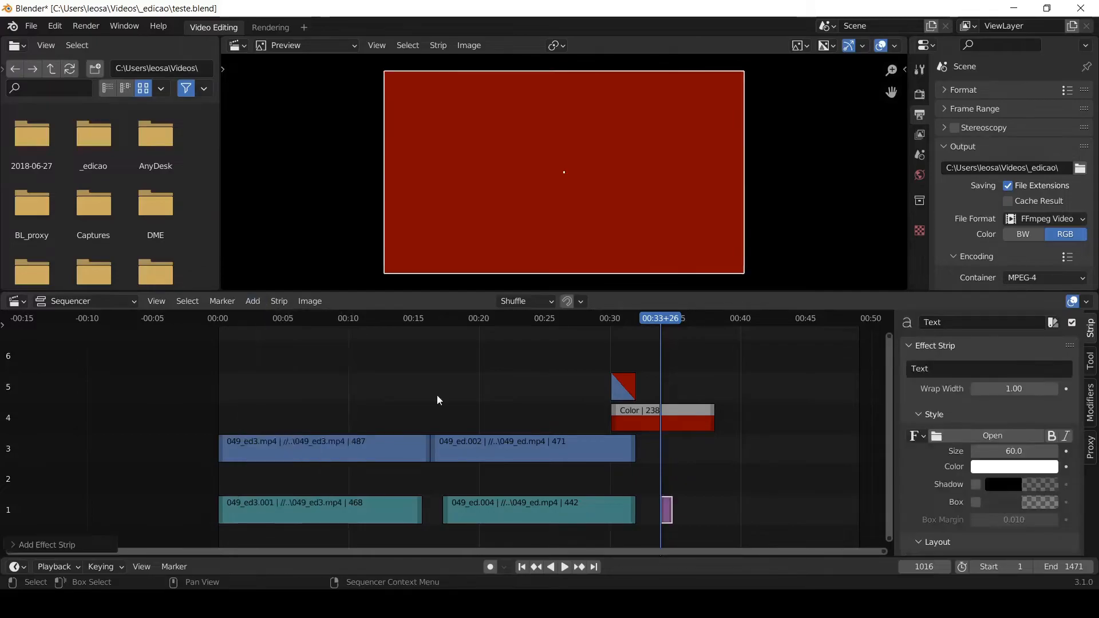
drag(670, 514, 697, 368)
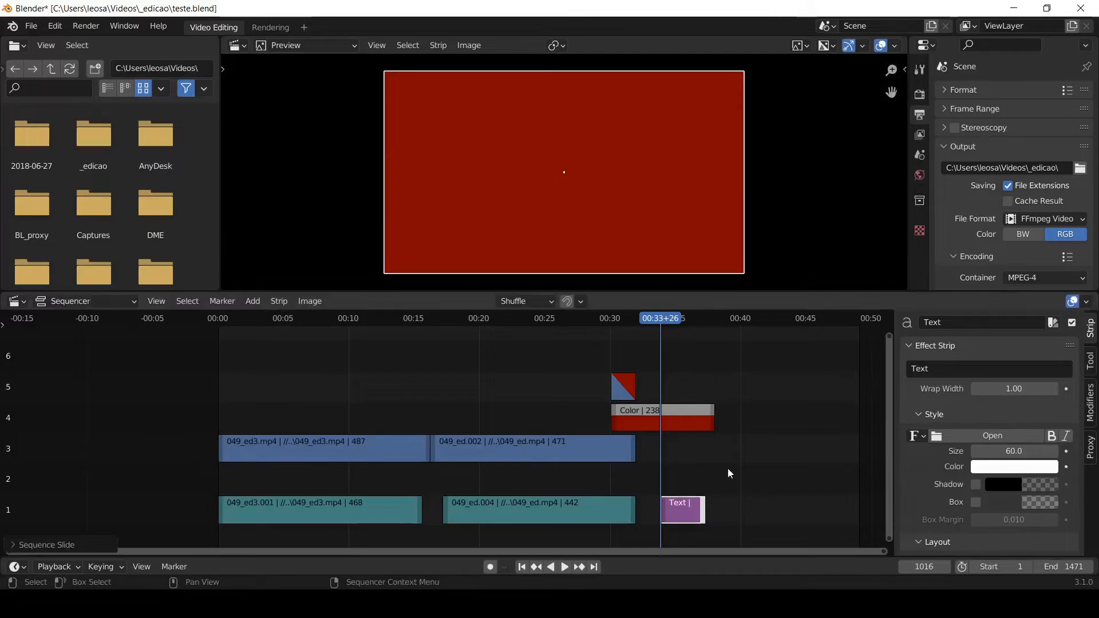
- Rename the new Text strip to "teste"
click(949, 322)
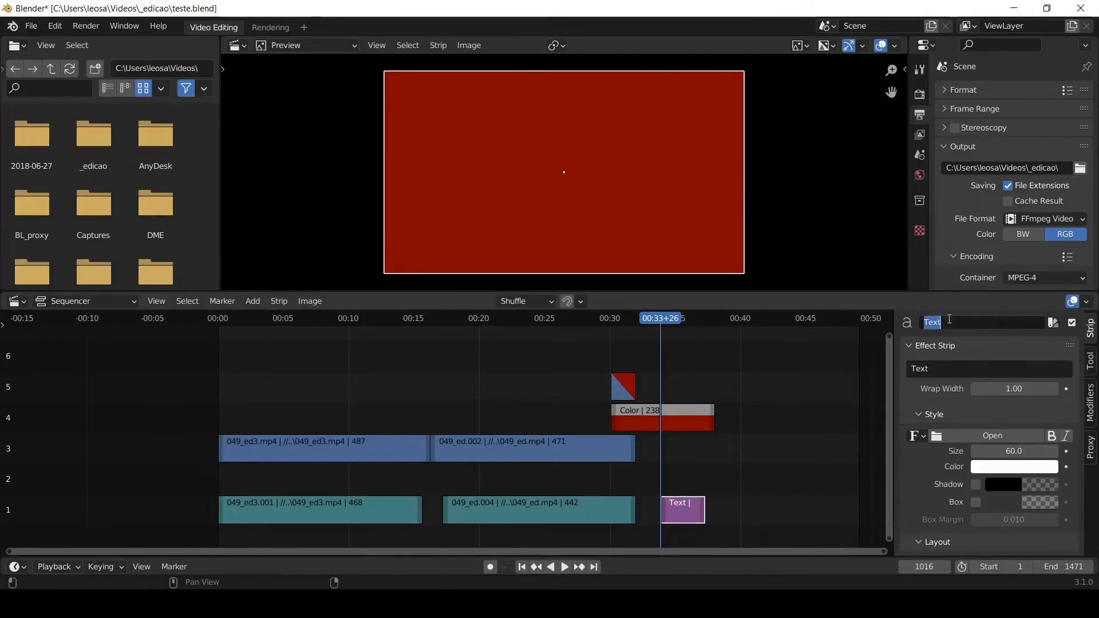
double_click(949, 322)
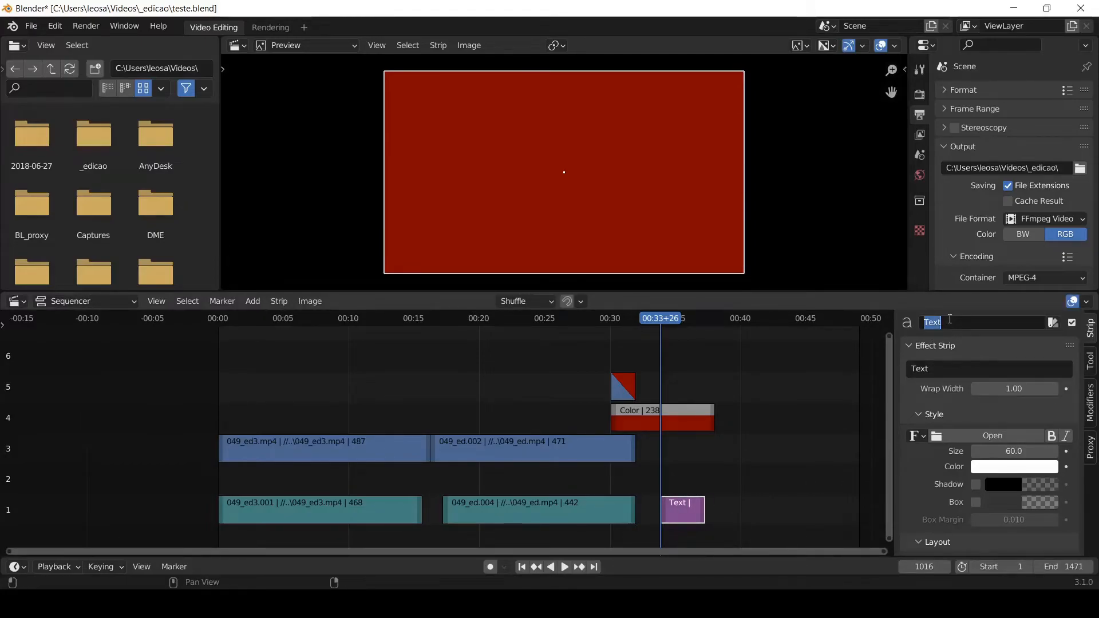
text(teste)
key(Return)
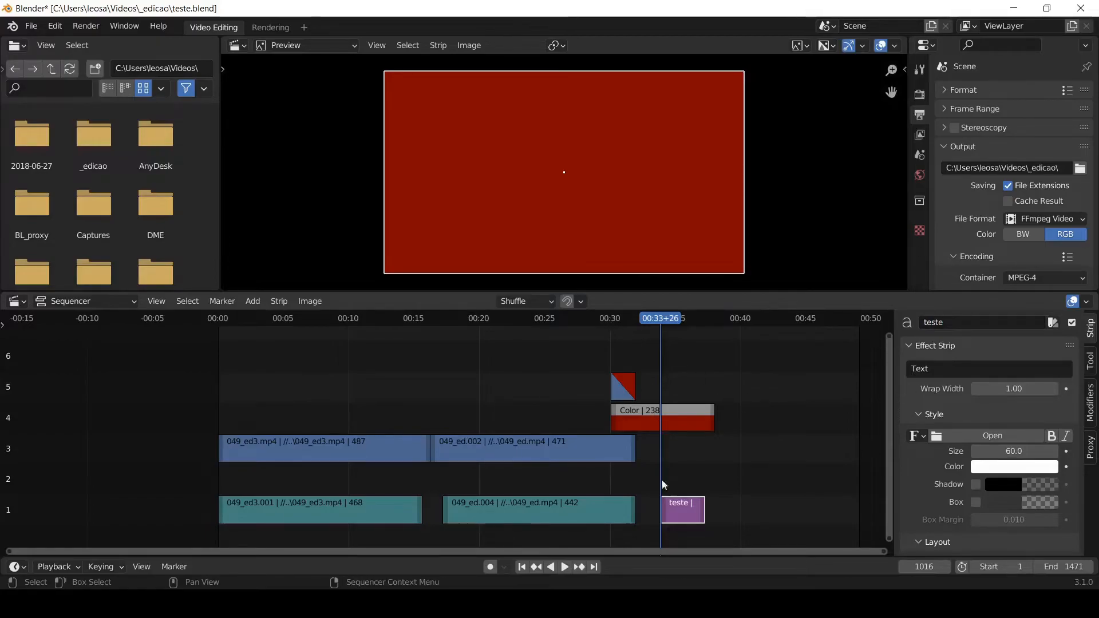
- Apply a Fade In and Out to the teste text strip
right_click(688, 513)
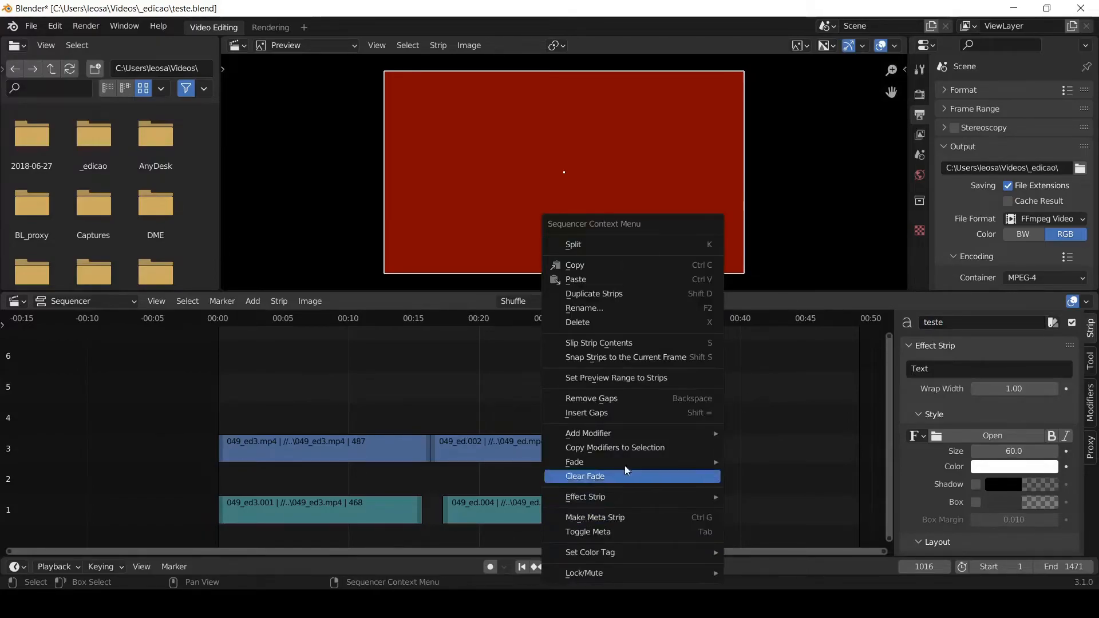
mouse_move(618, 462)
click(782, 459)
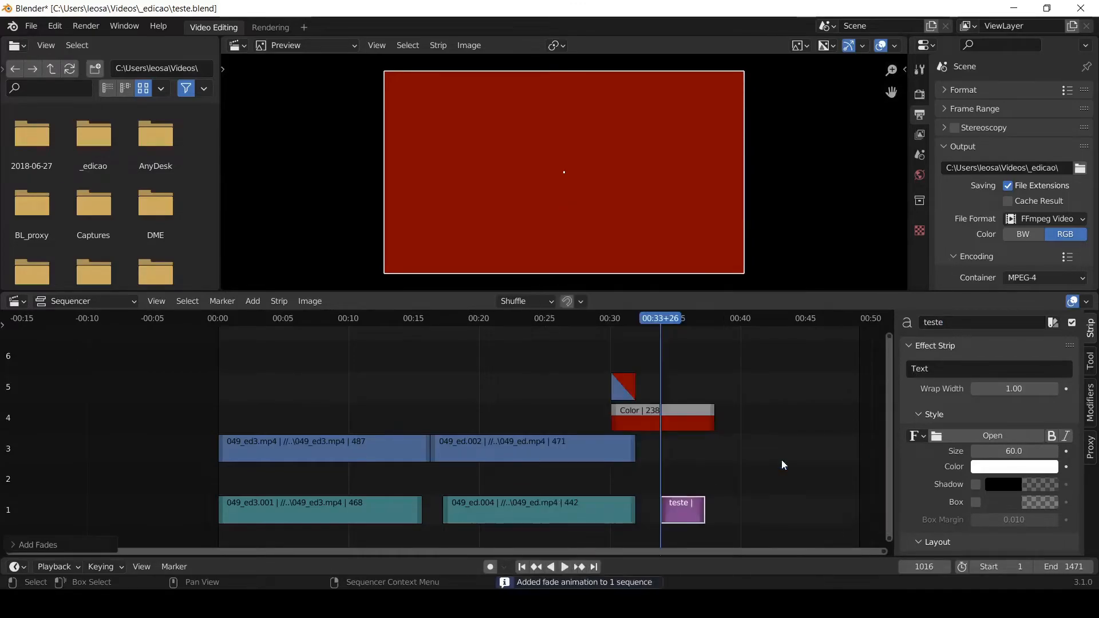
- Play the sequence from about frame 815 to frame 1200 to check the text below the Color strip
click(573, 318)
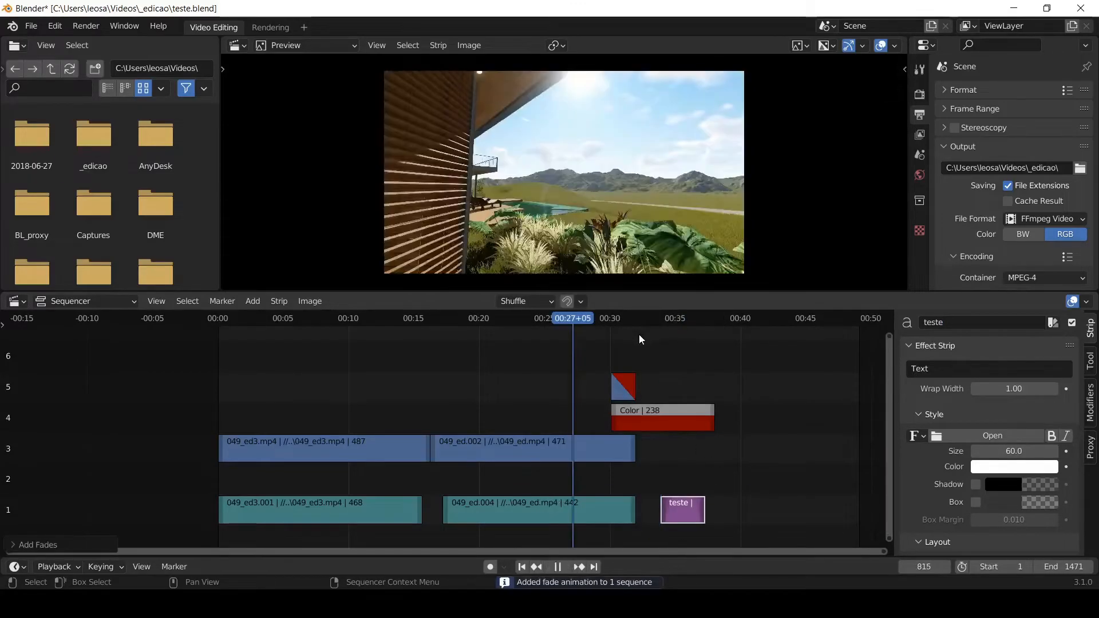
key(space)
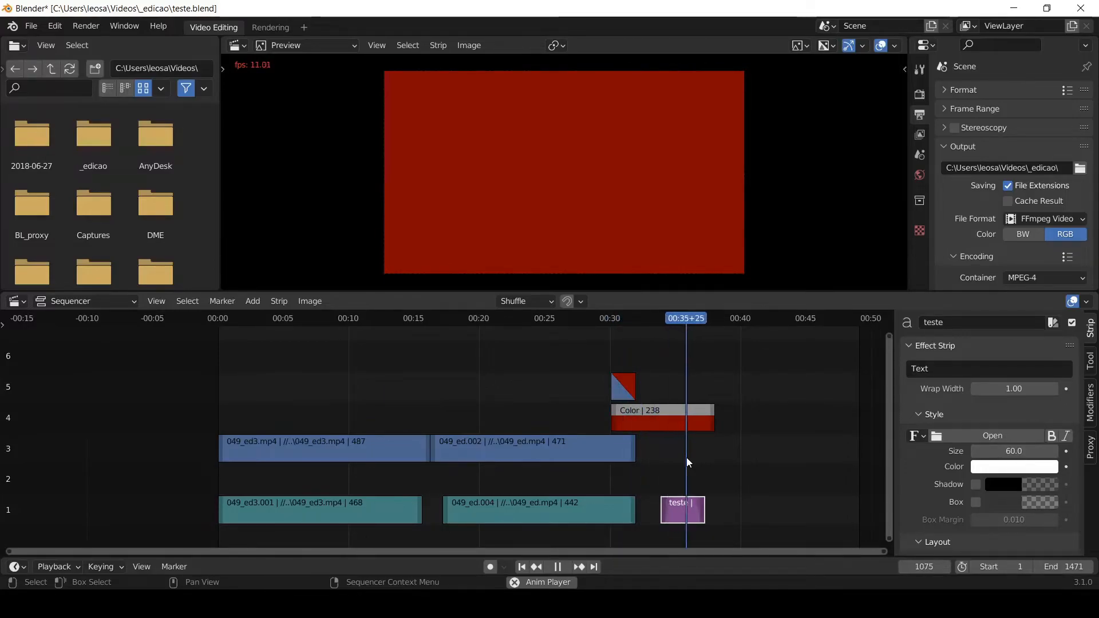
click(771, 456)
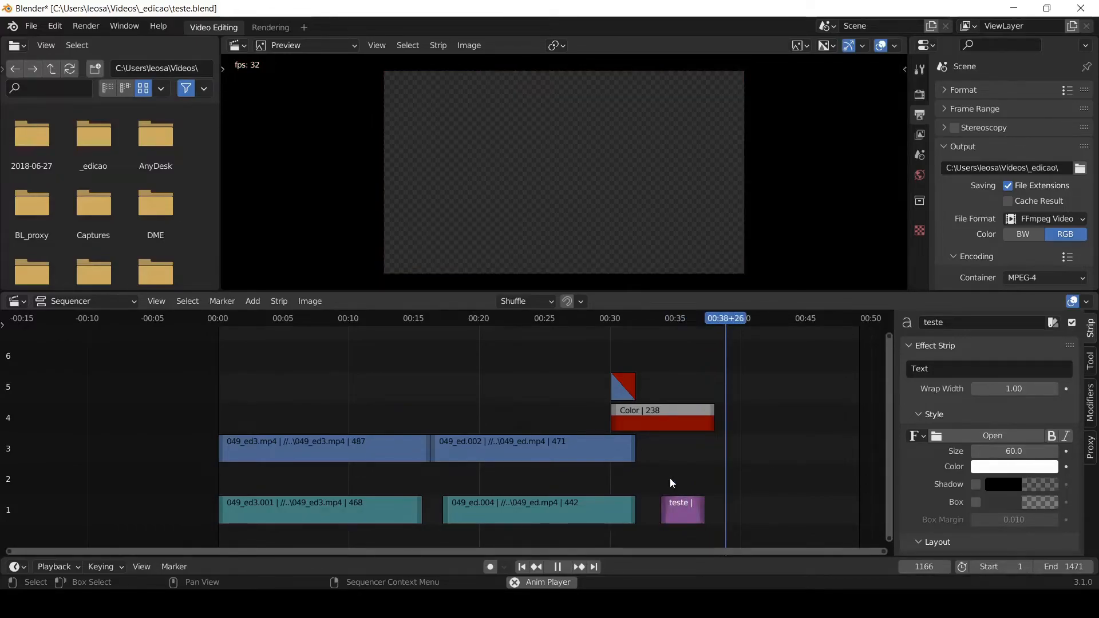
key(space)
- Move the teste strip to channel 5 above the Color strip and play from frame 874 to frame 1168
key(g)
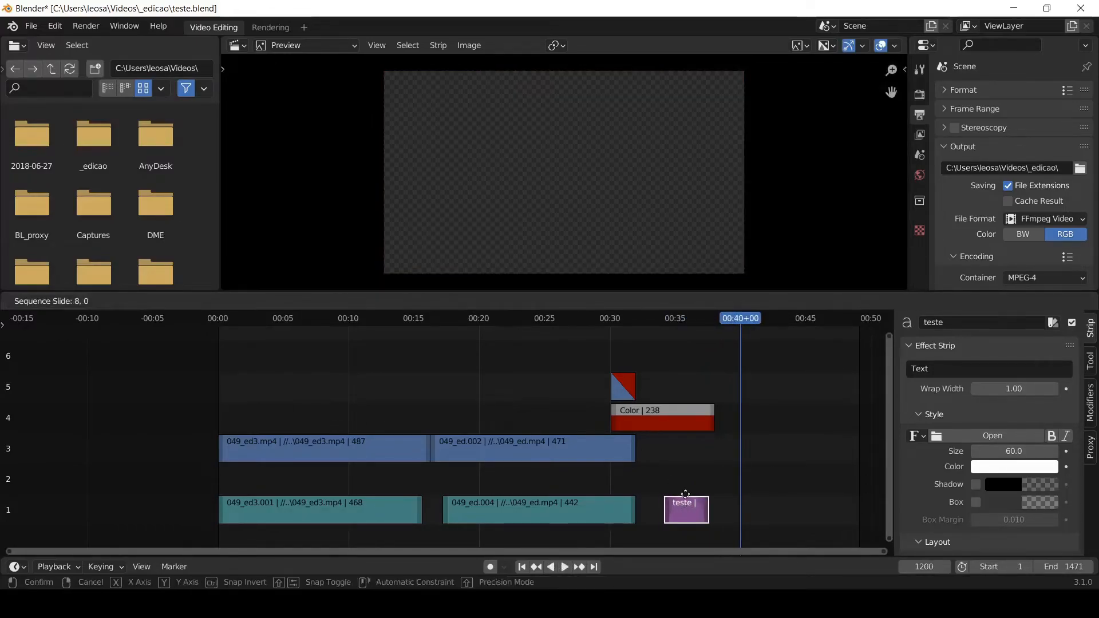
click(687, 387)
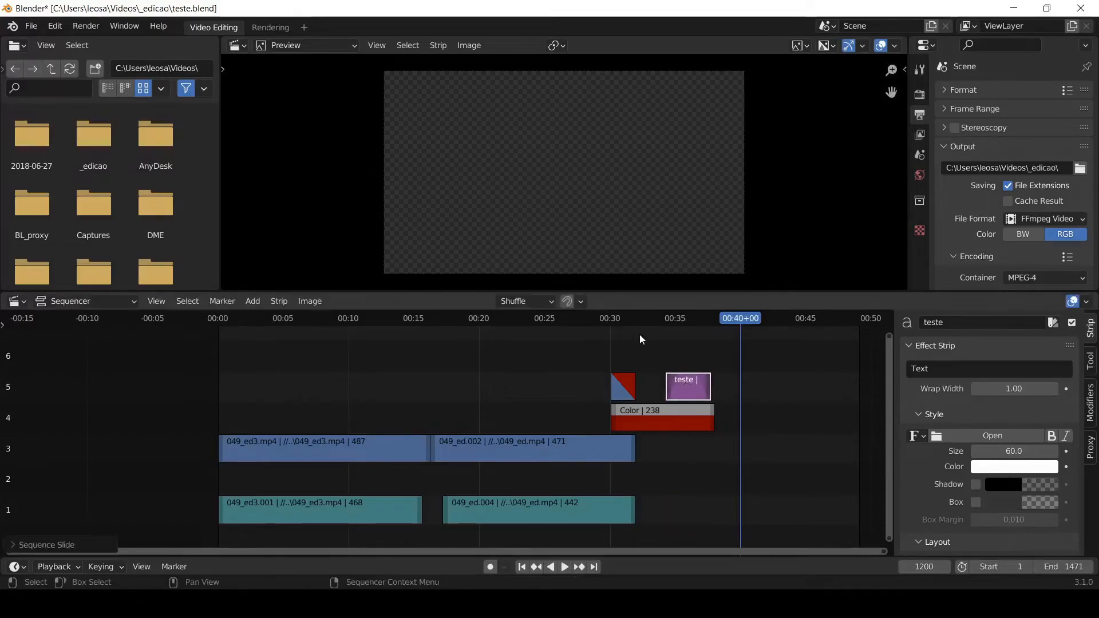
click(599, 316)
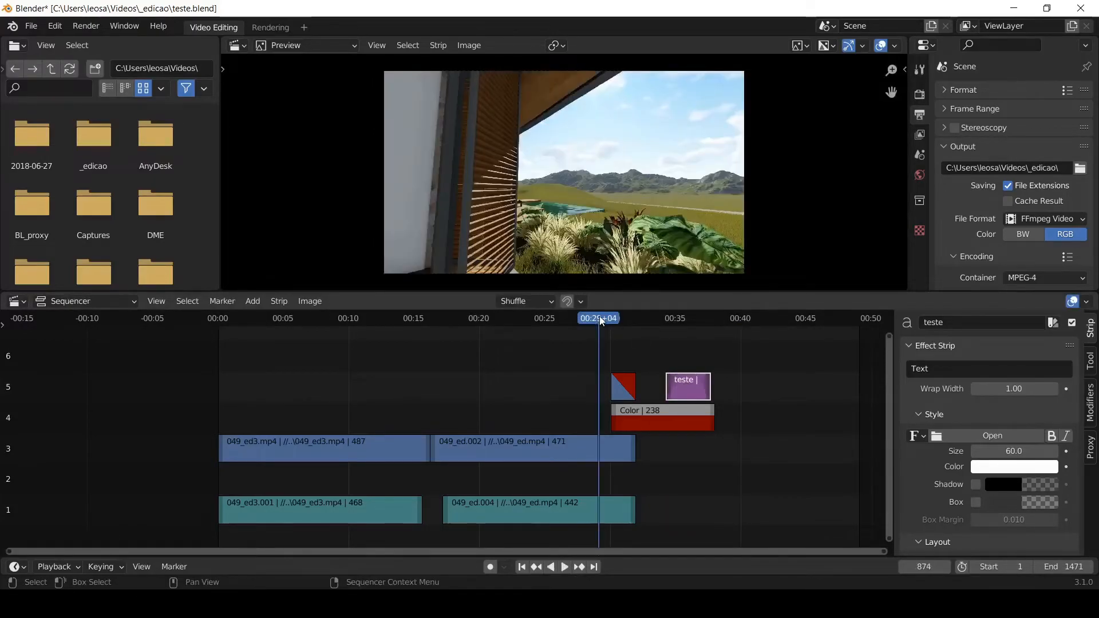
key(space)
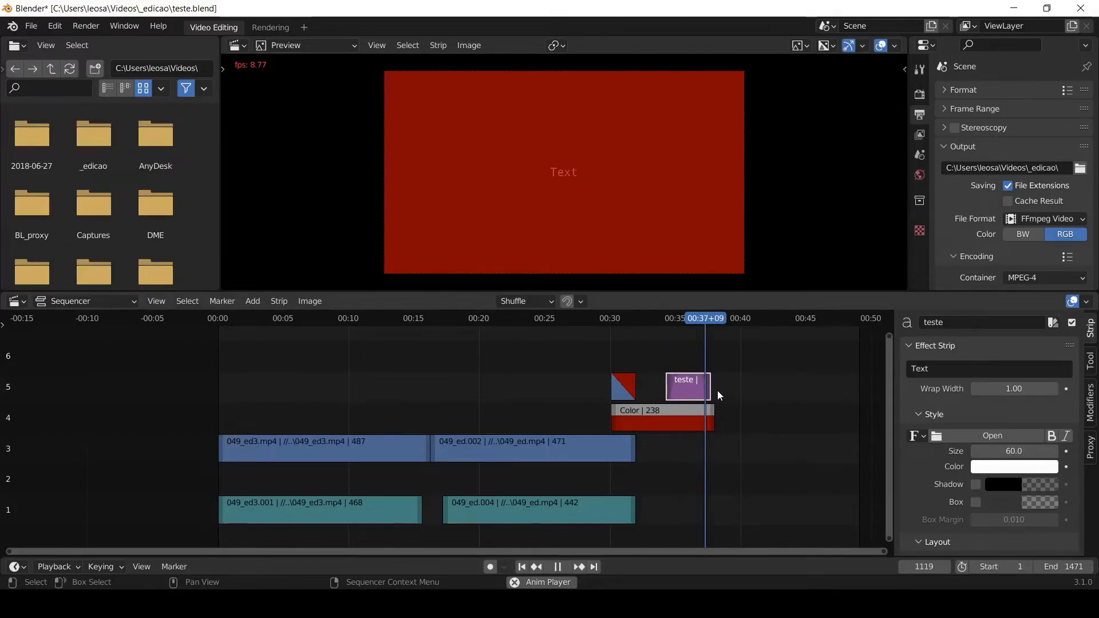
key(space)
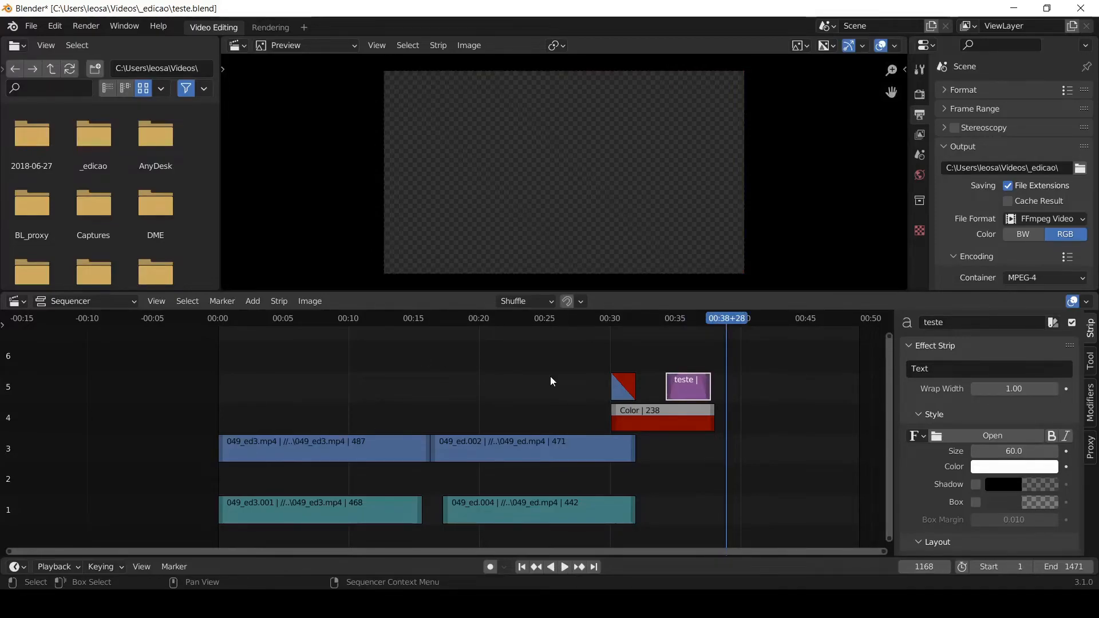
- Move the teste strip to channel 2 below the Color strip and play across it, stopping at frame 1106
drag(691, 394, 687, 480)
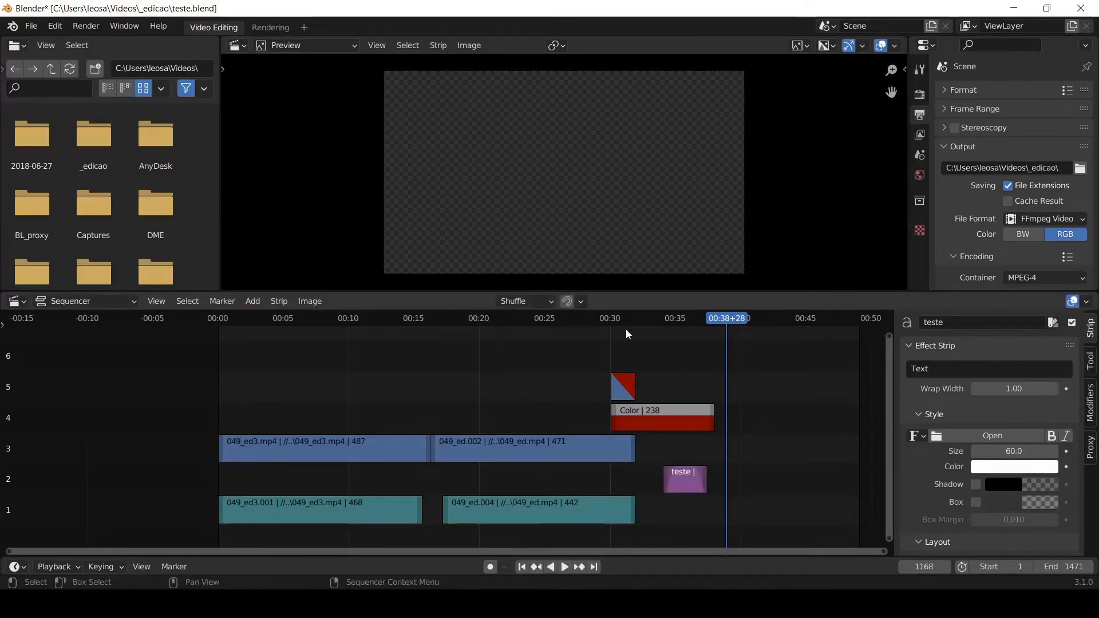
key(space)
click(606, 316)
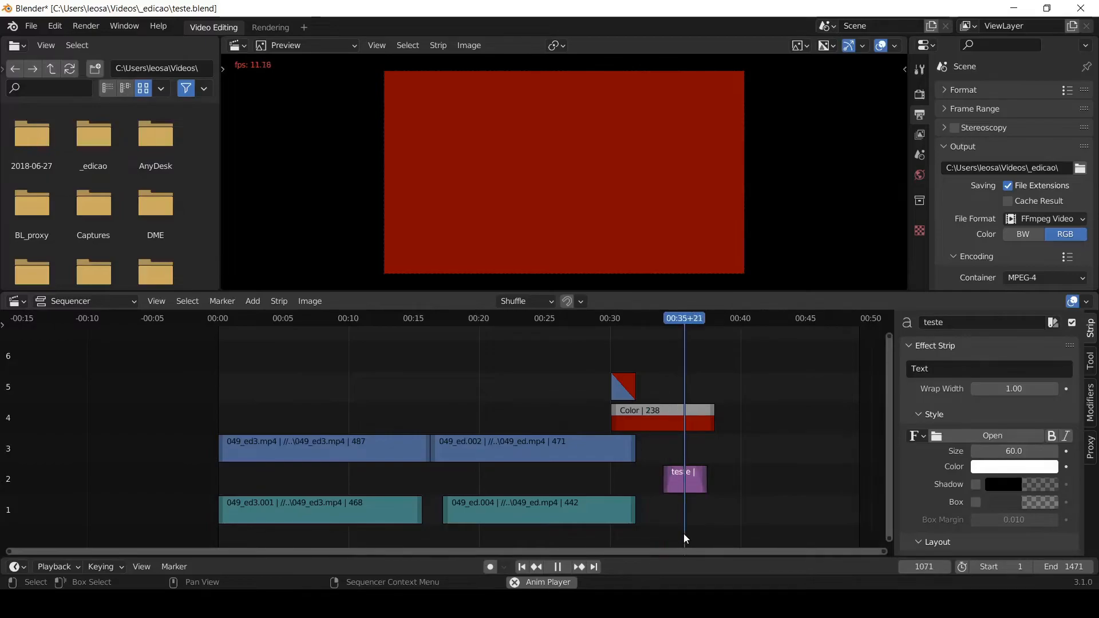
key(space)
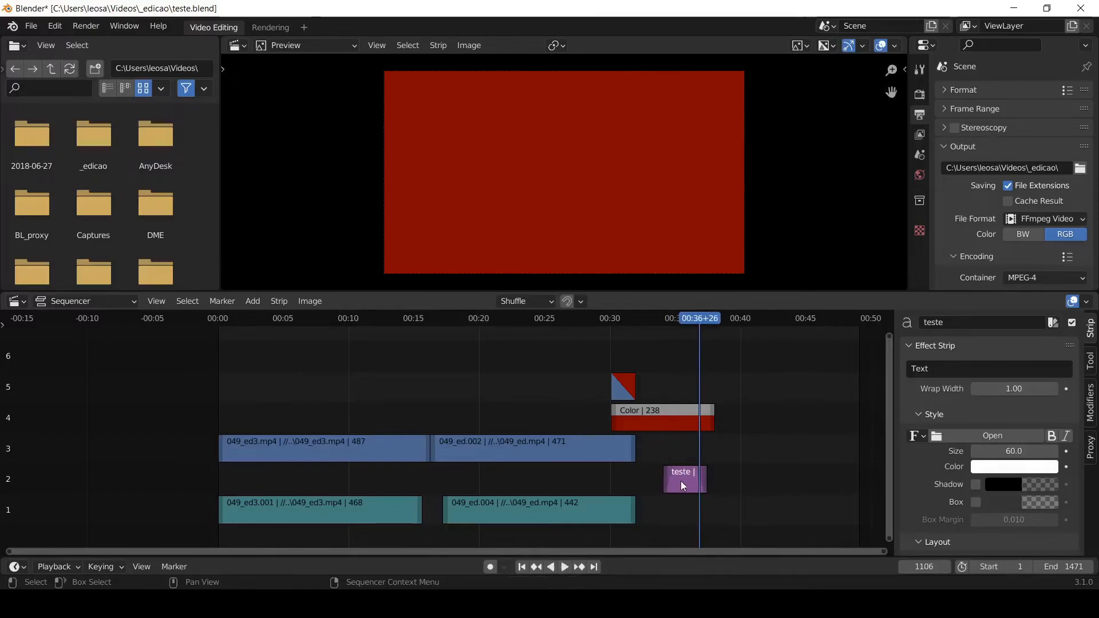
- Move the teste strip to channel 5 above the Color strip and play from about 00:27 past the Color strip's end
drag(681, 481, 682, 384)
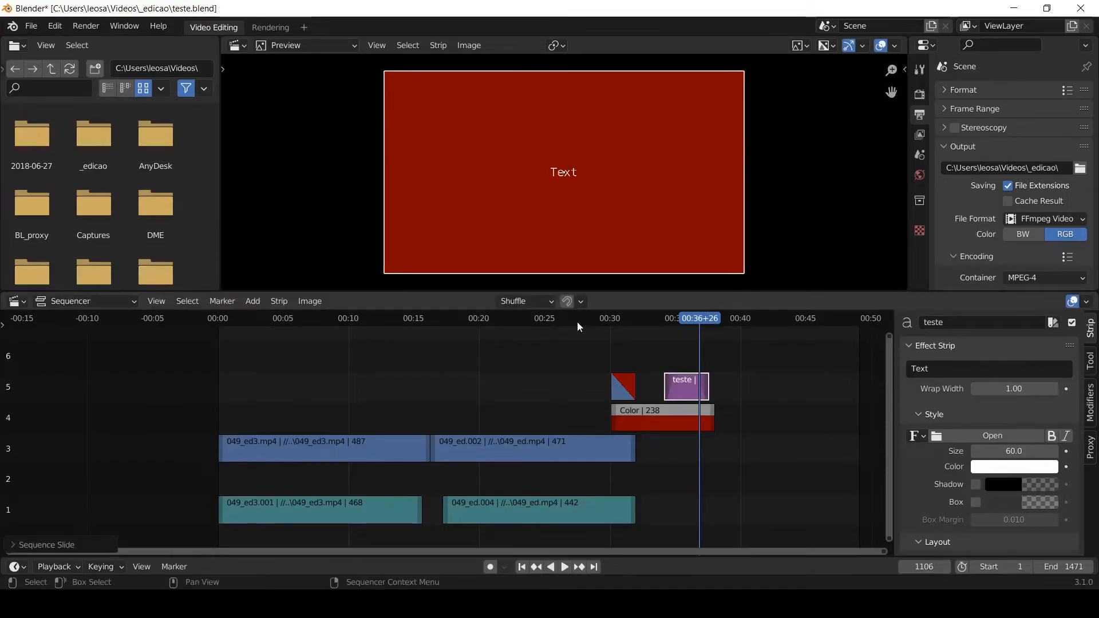
click(576, 322)
key(space)
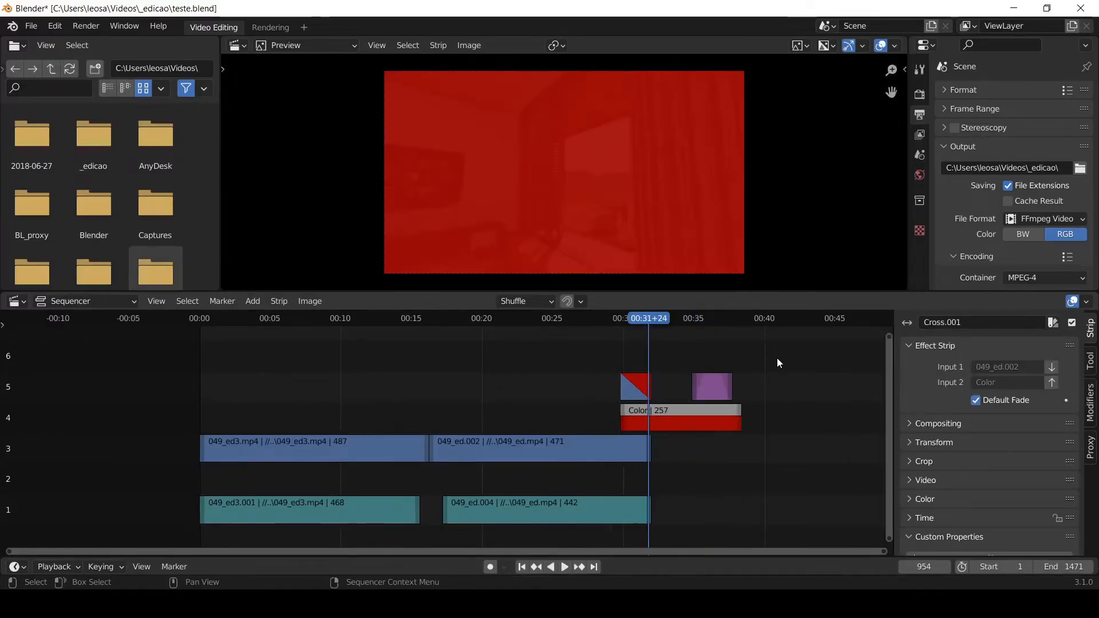
- Shift the second clip's video, audio, Color, Cross and text strips one channel up and earlier, so 049_ed.002 overlaps the end of 049_ed3.mp4
drag(778, 359, 516, 541)
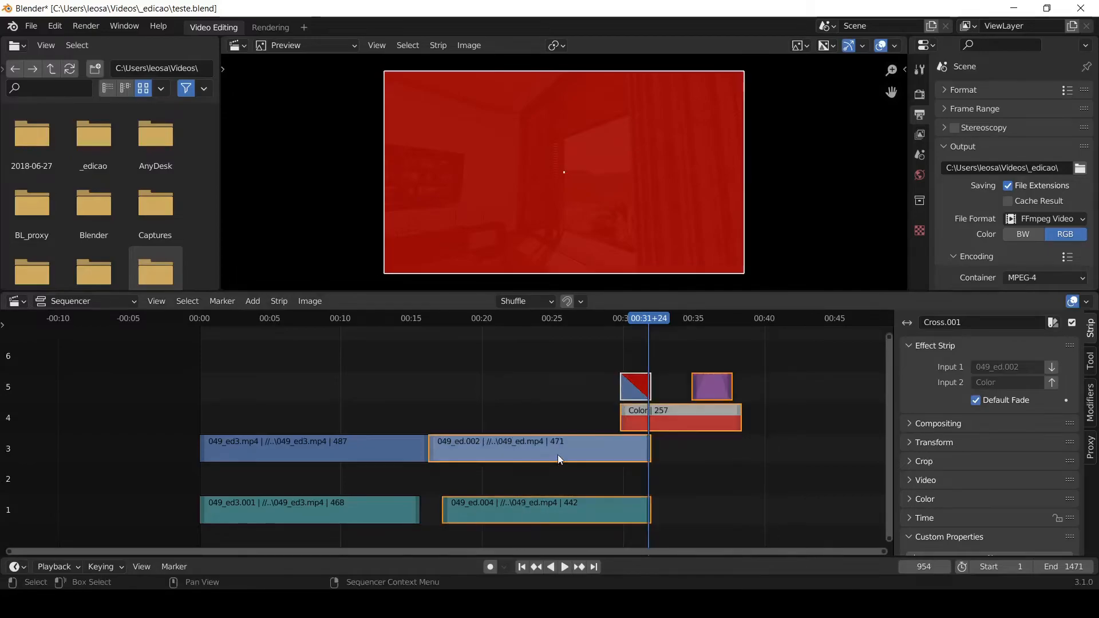
drag(526, 448, 506, 427)
click(424, 364)
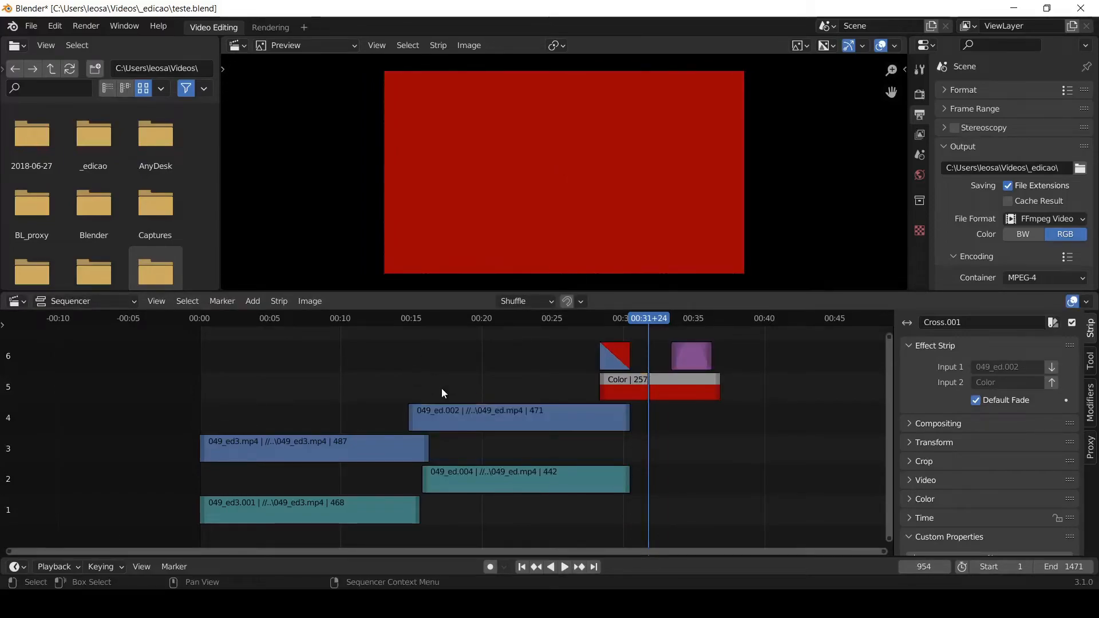
- Add a Cross transition between the overlapping 049_ed3.mp4 and 049_ed.002 video strips
click(439, 418)
shift+click(395, 452)
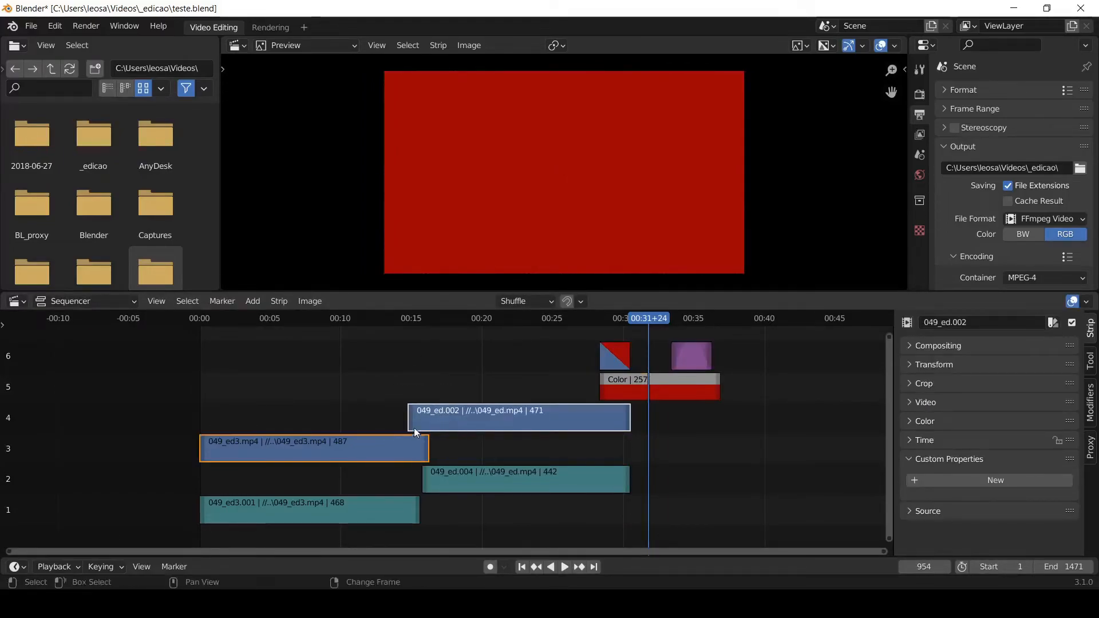
right_click(423, 412)
mouse_move(423, 412)
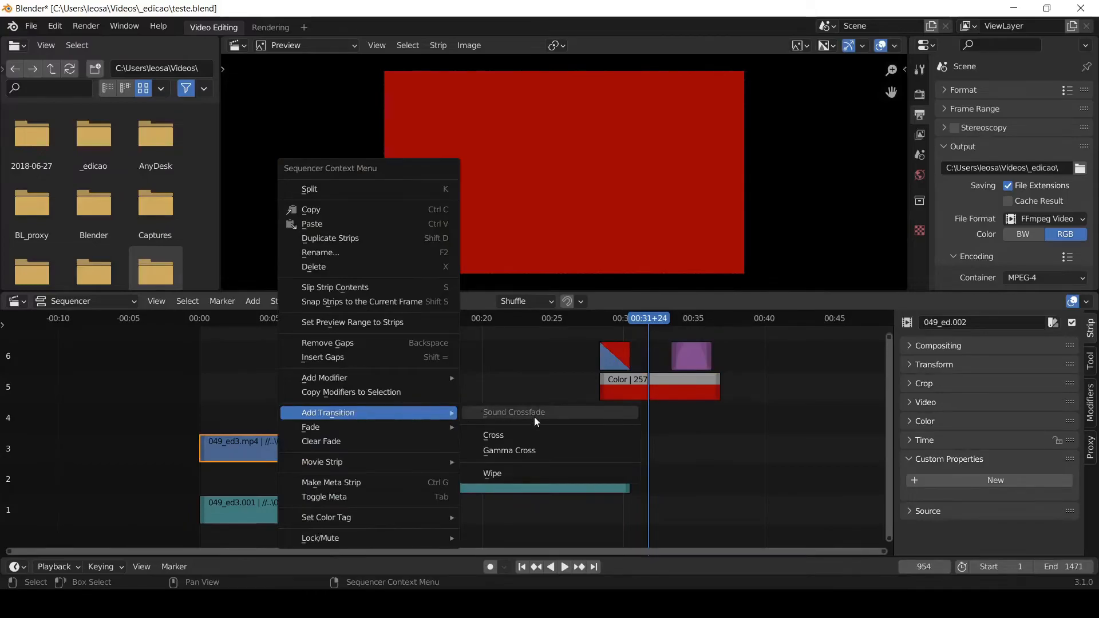
click(531, 435)
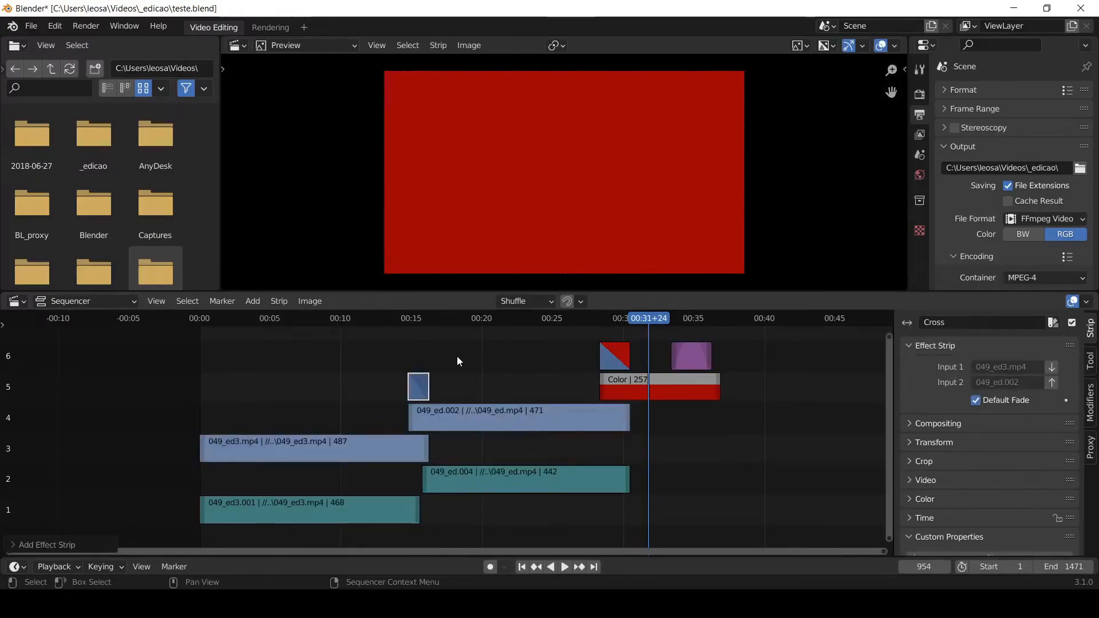
- Place the playhead at frame 425, just before the new Cross transition, and save the project file
click(400, 318)
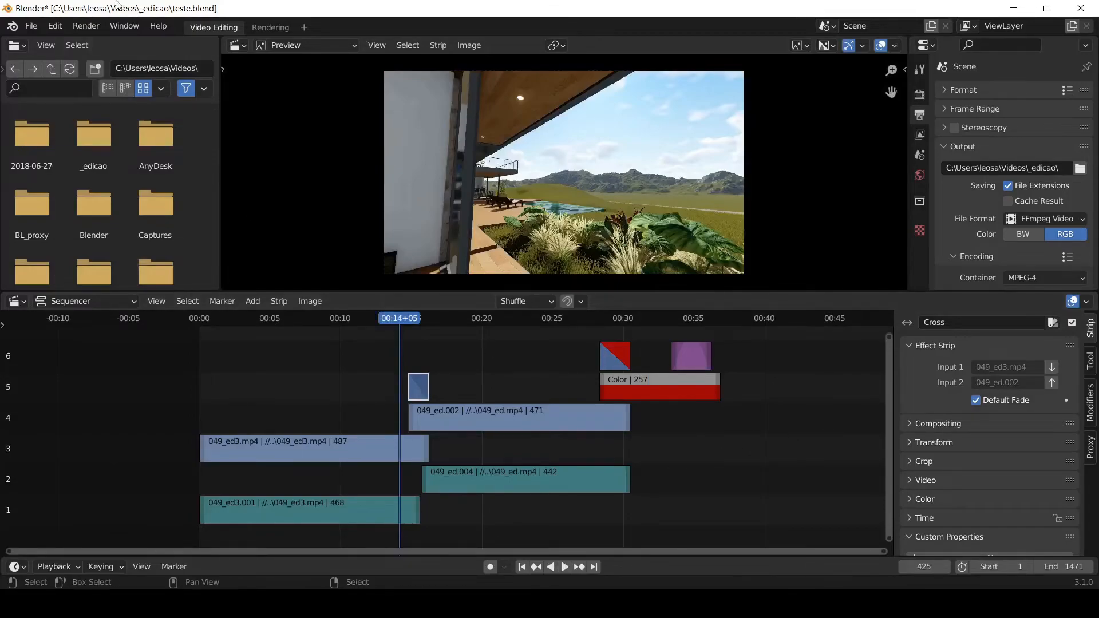
click(32, 33)
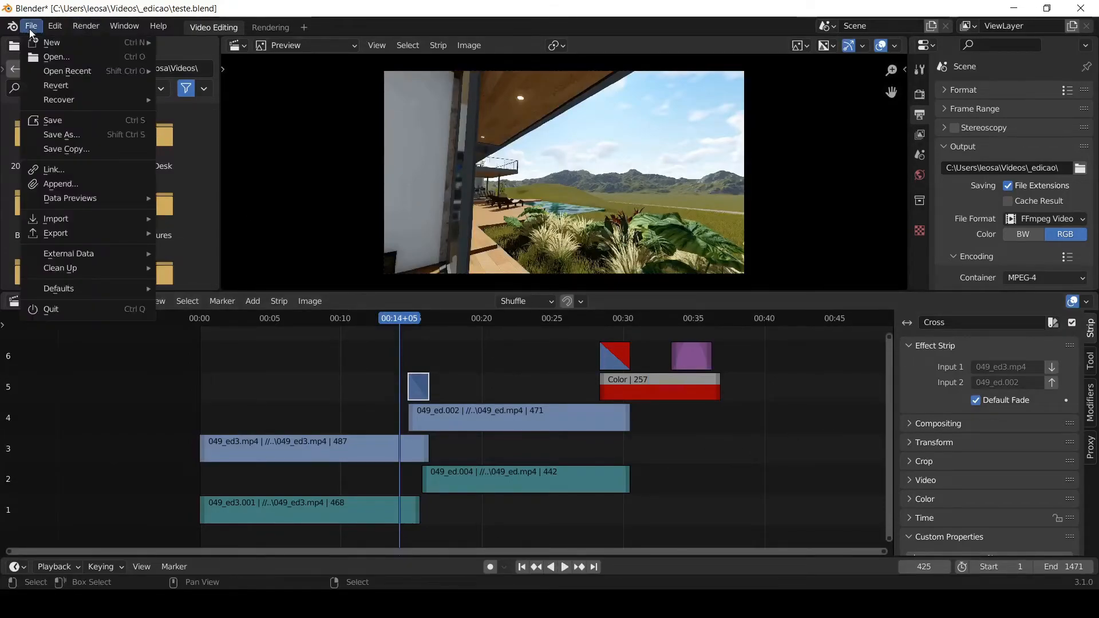
click(57, 121)
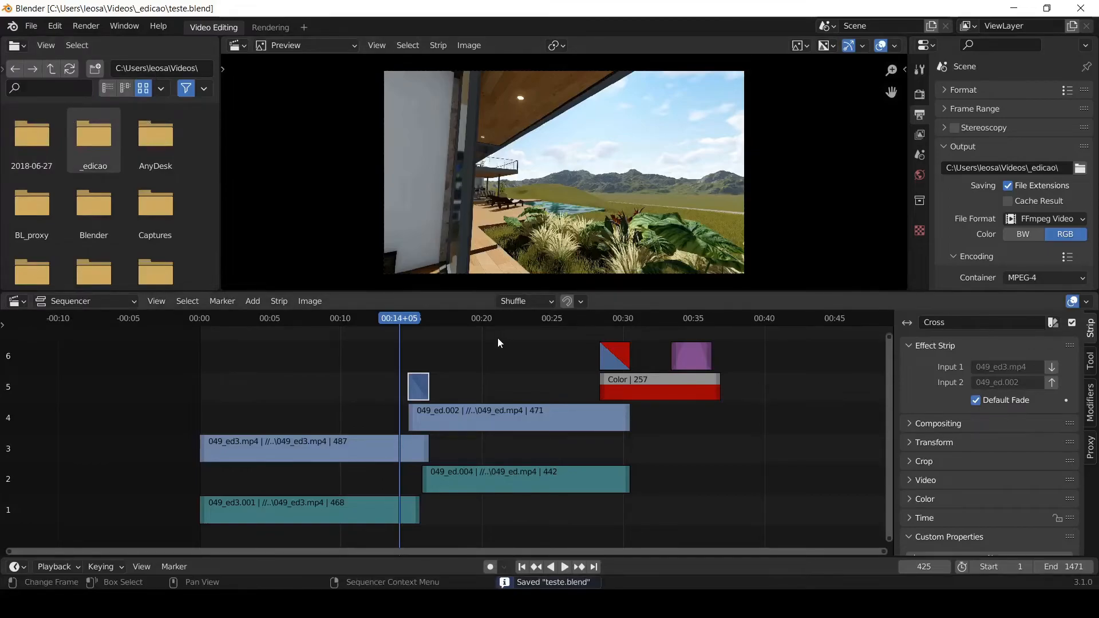
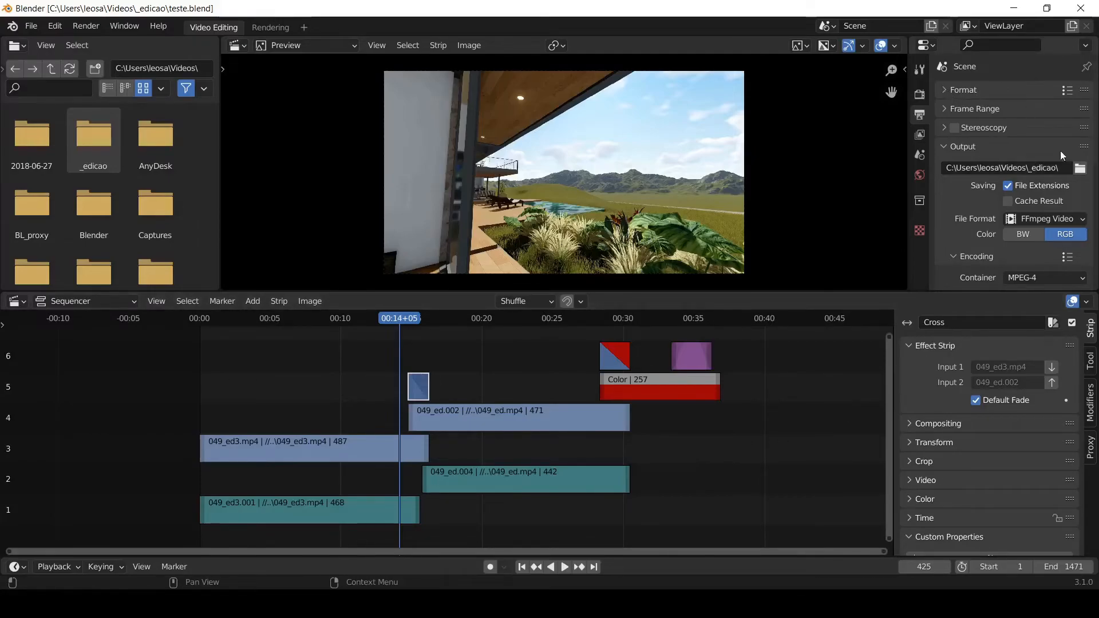
- Review the output resolution and frame rate settings, then expose the scene's Frame Range values
click(948, 91)
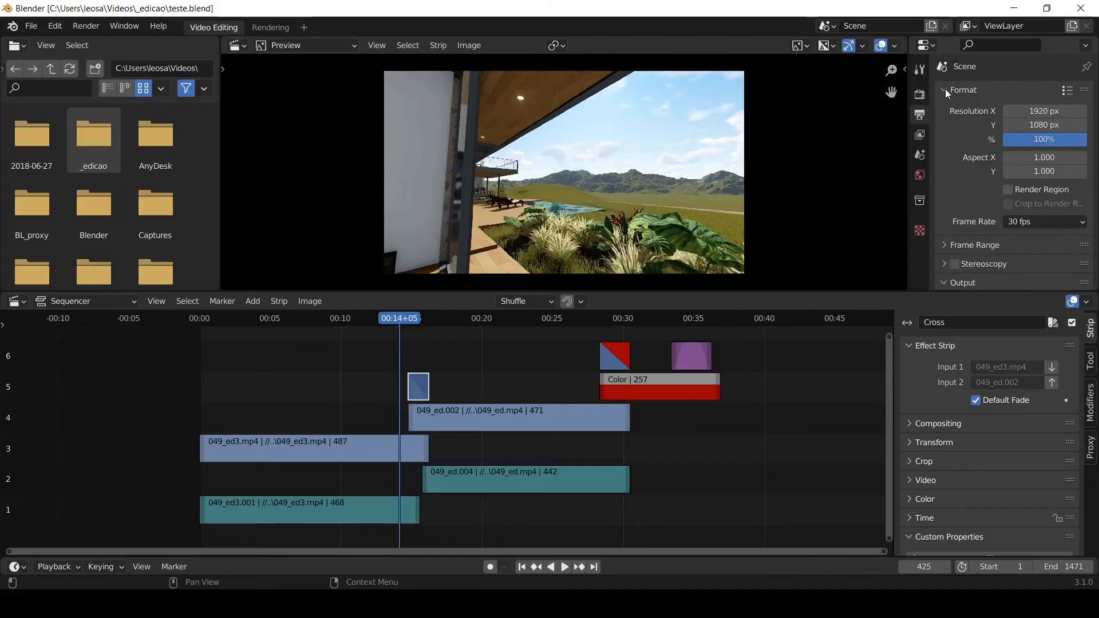
click(946, 88)
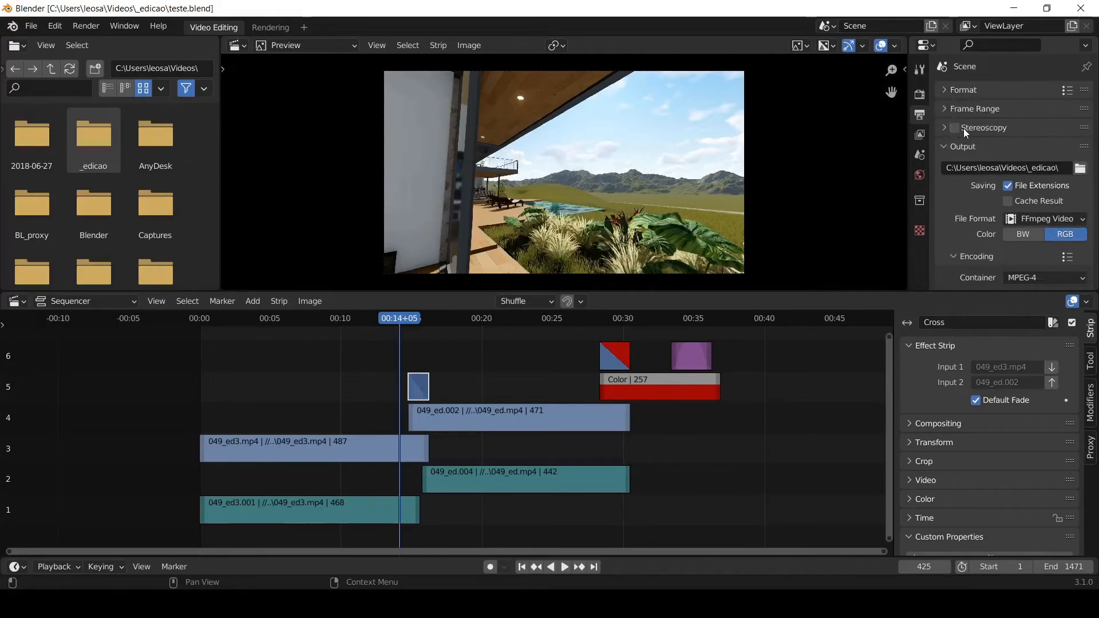
click(944, 110)
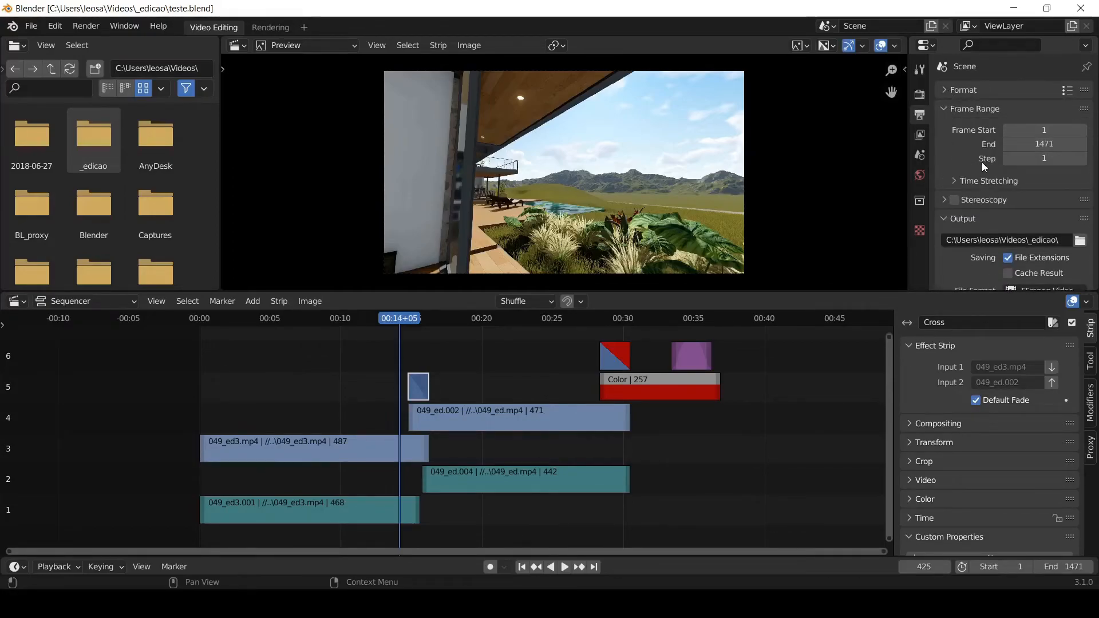
- Select all strips in the sequencer and set the preview range to fit them
scroll(317, 396, down, 3)
scroll(329, 393, down, 2)
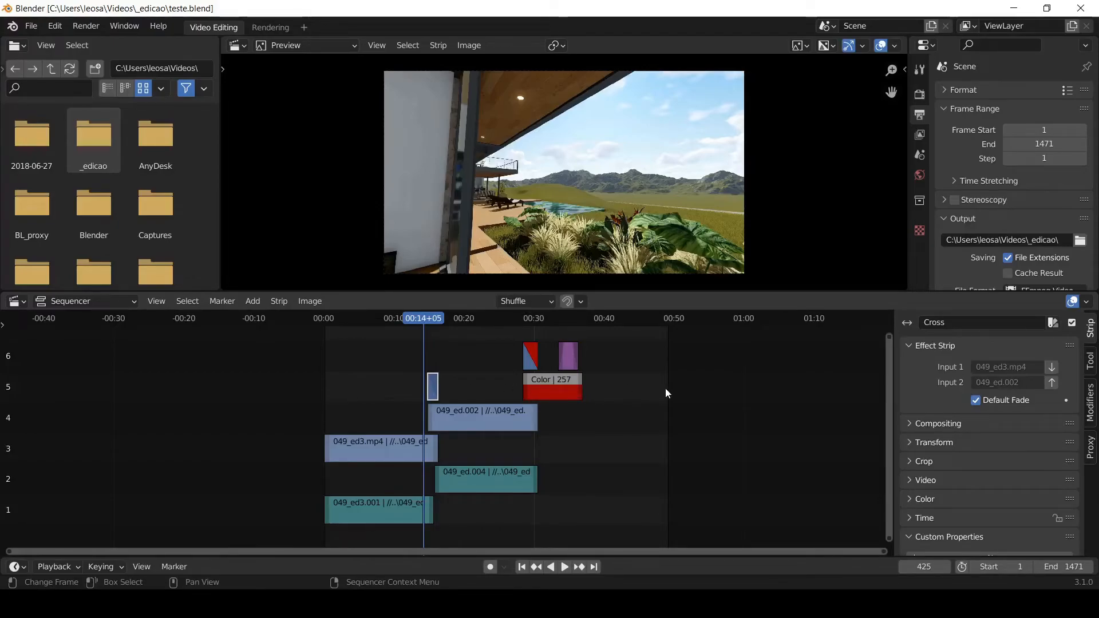
drag(611, 337, 278, 532)
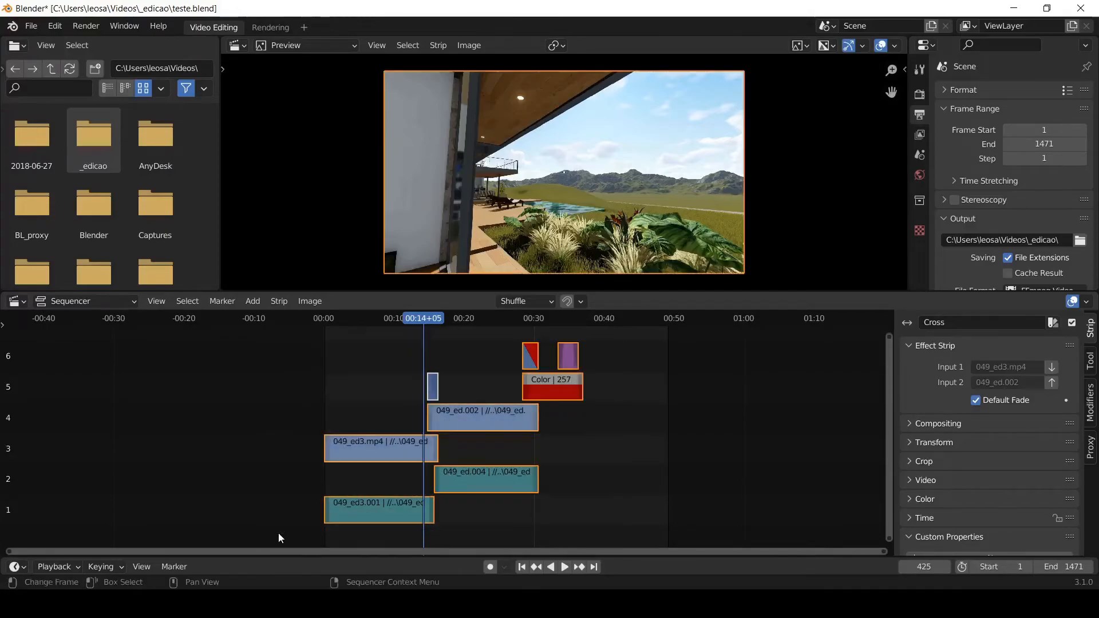
right_click(469, 416)
mouse_move(469, 420)
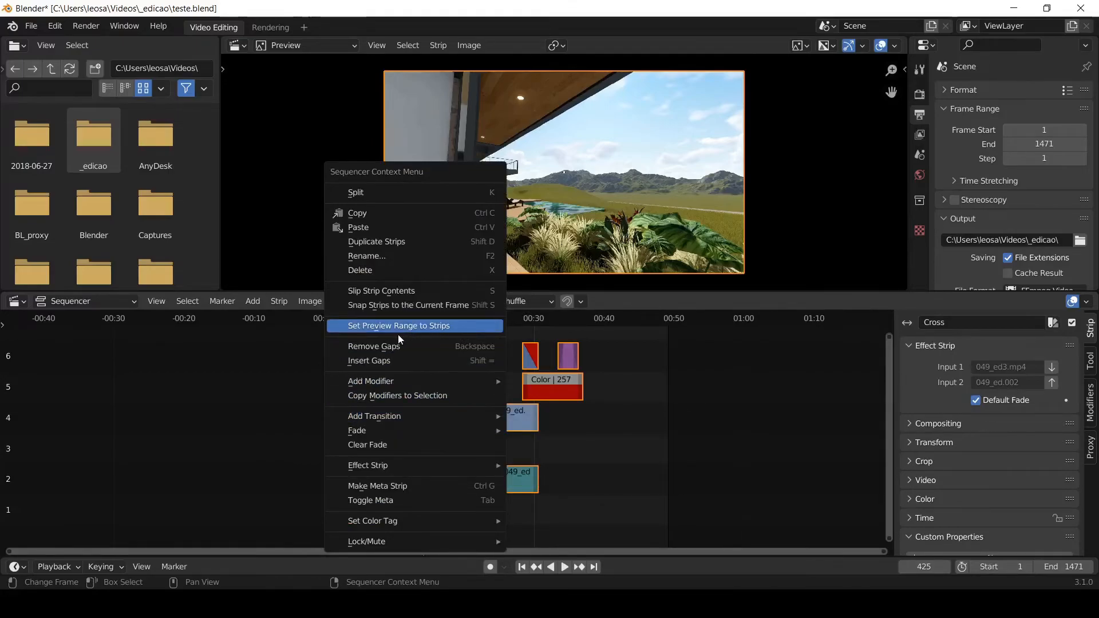
click(459, 326)
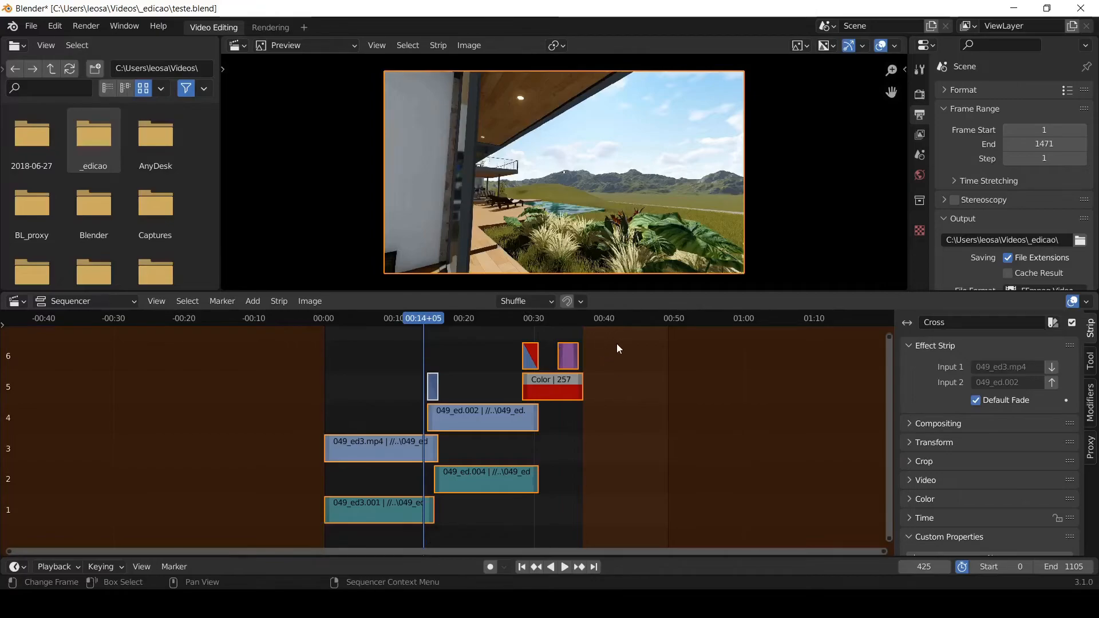
- Copy the preview range's end frame into the scene's Frame Range so End is 1105, and deselect all strips
scroll(615, 475, up, 2)
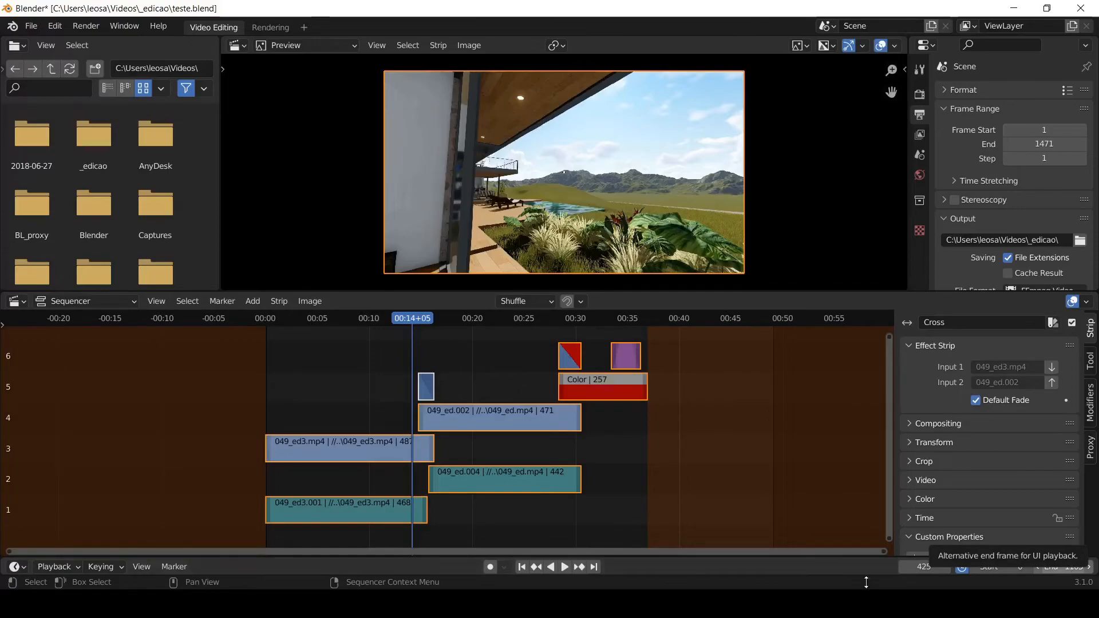
click(1060, 566)
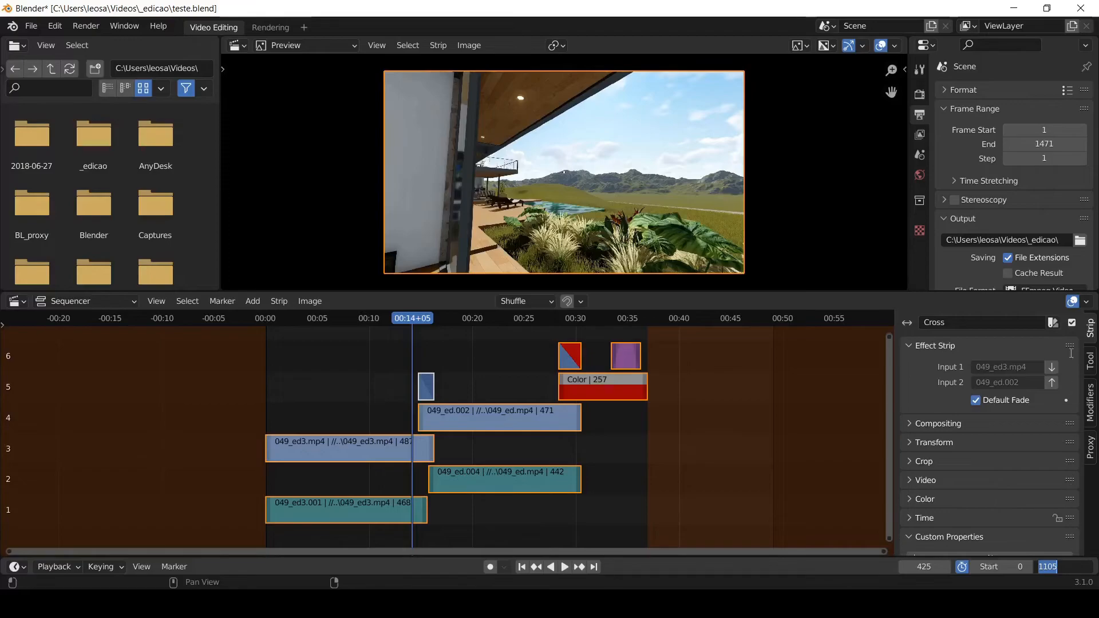
click(1041, 143)
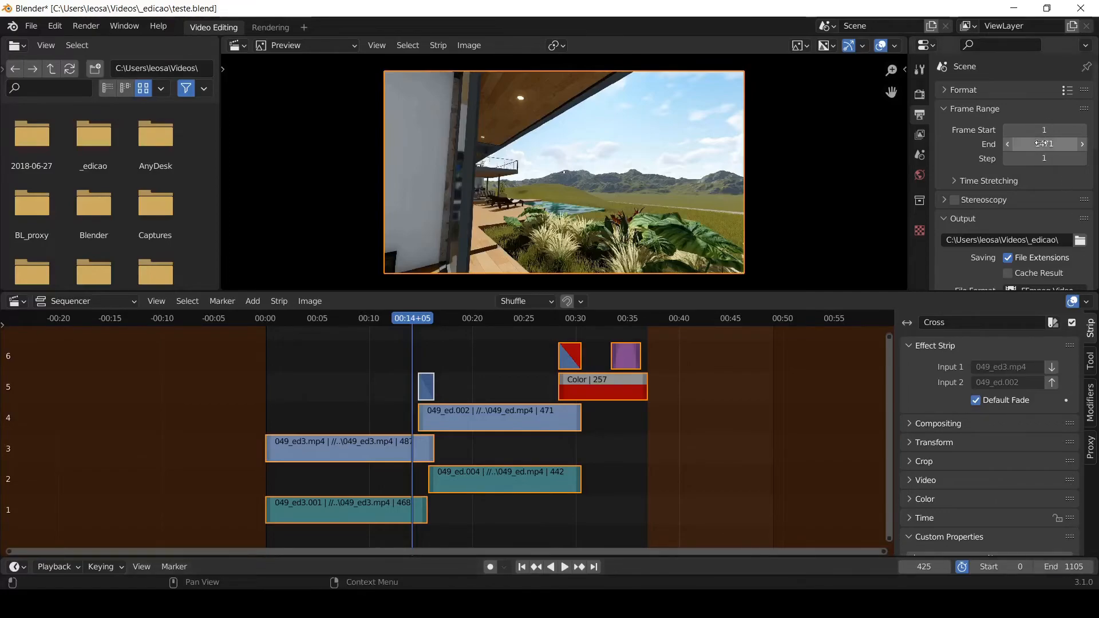
click(1041, 143)
key(ctrl+v)
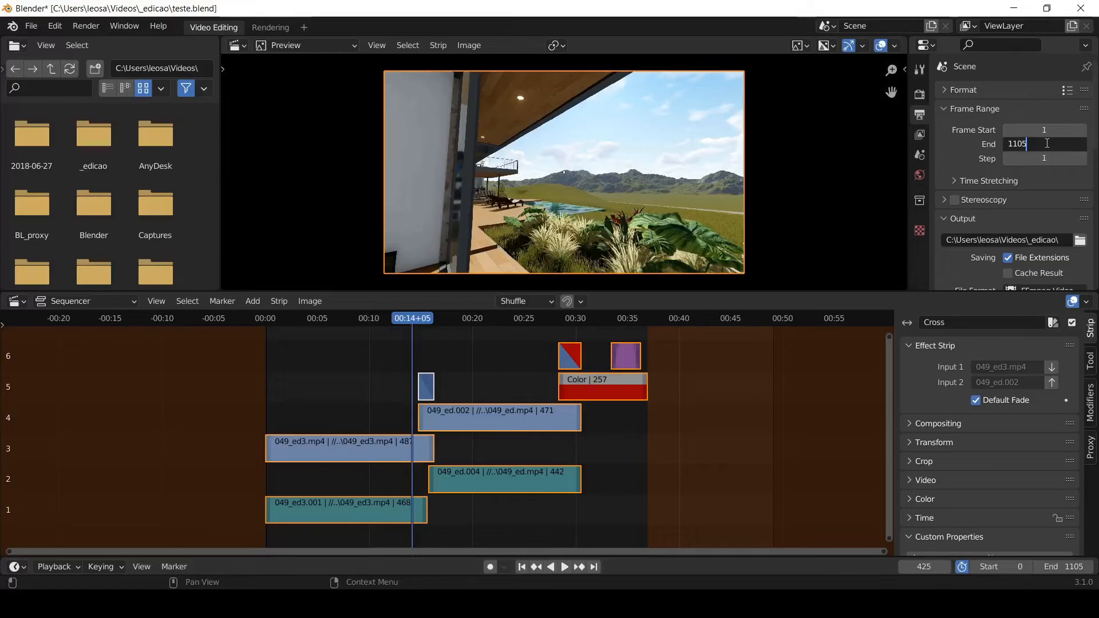
key(Return)
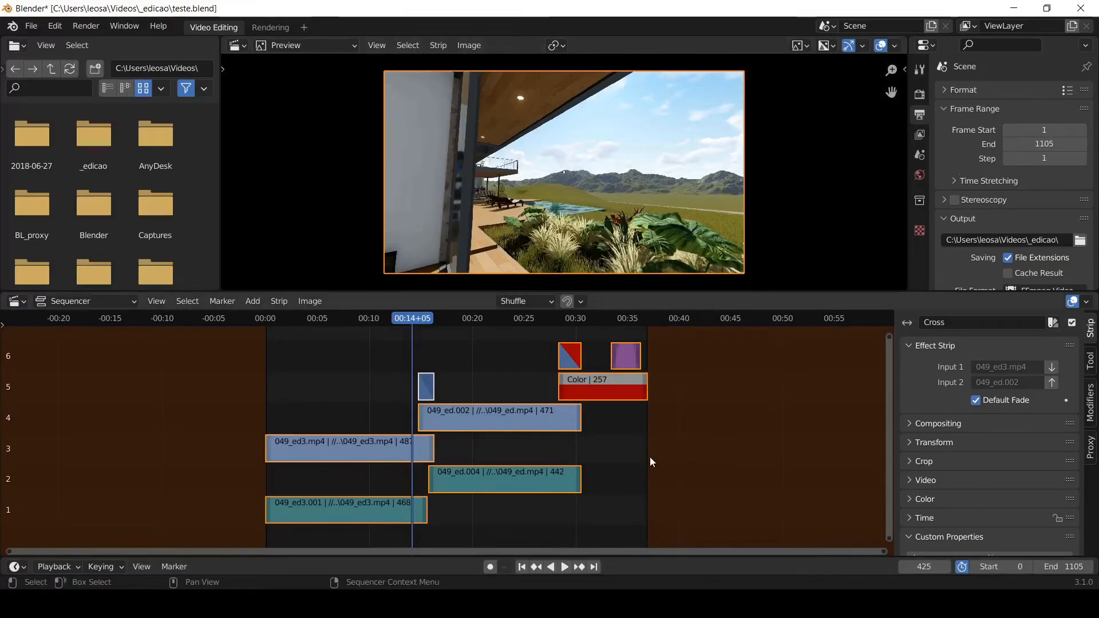
click(621, 489)
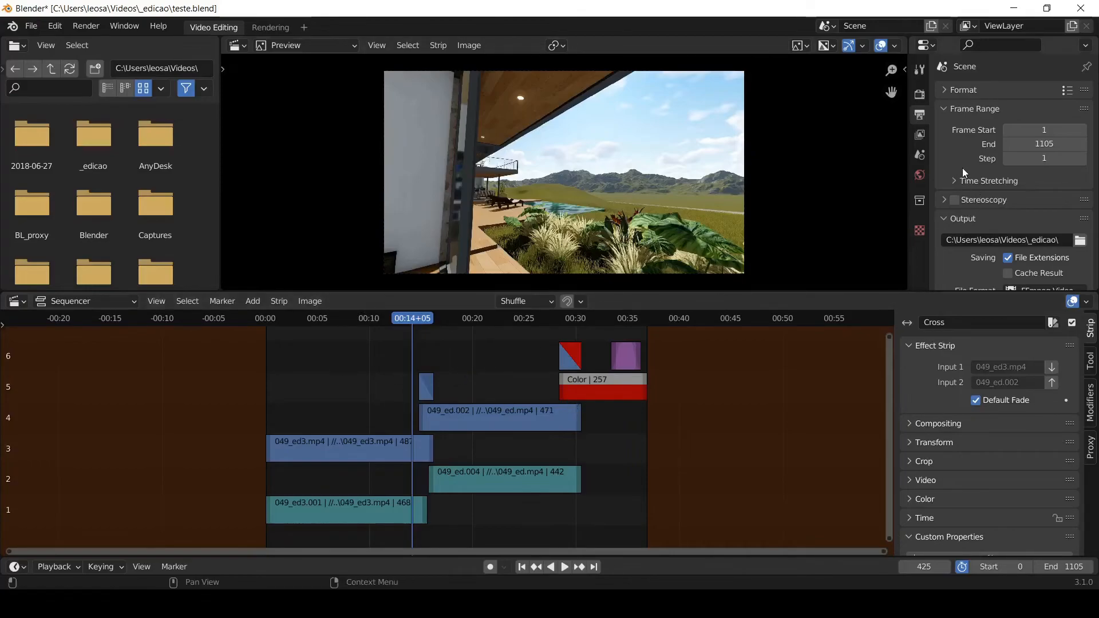
- Choose FFmpeg Video as the output file format and MPEG-4 as the encoding container
scroll(961, 168, down, 3)
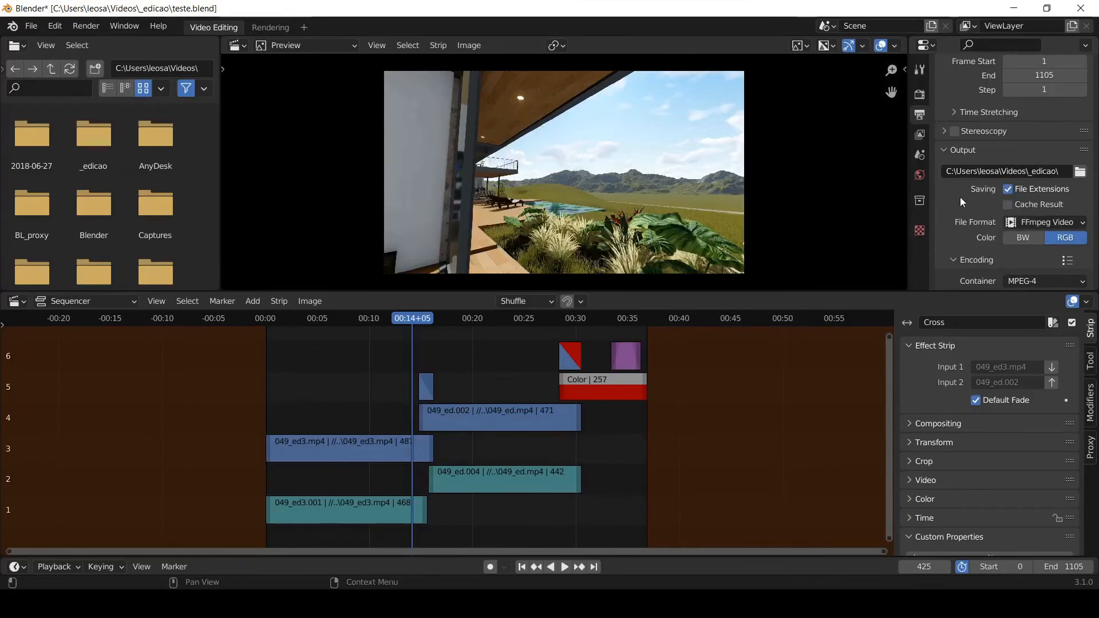
scroll(960, 197, down, 2)
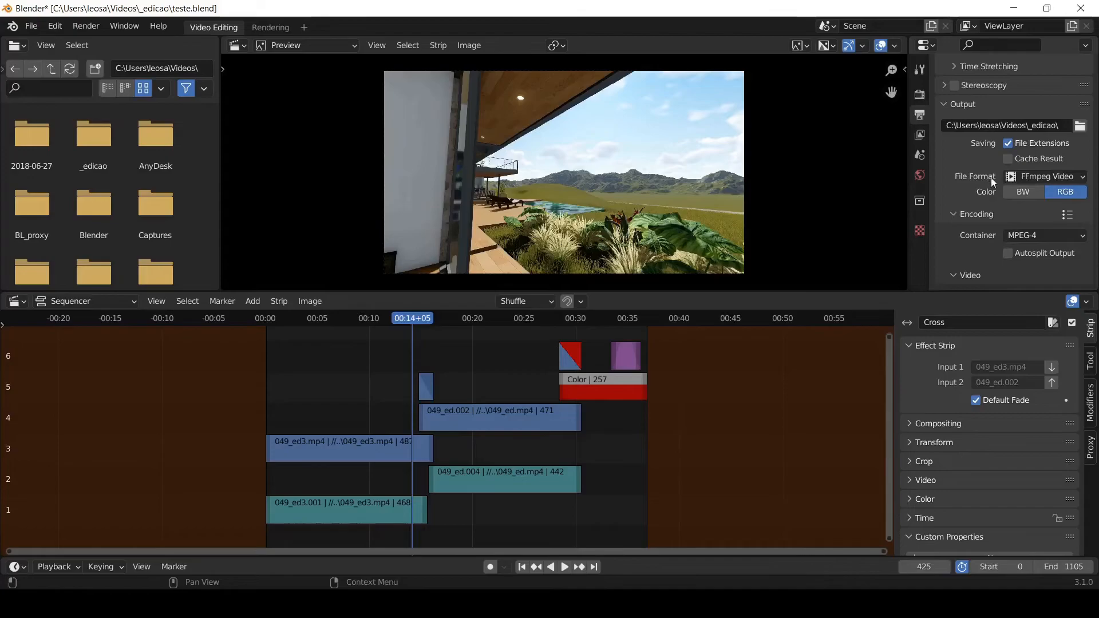
click(1045, 178)
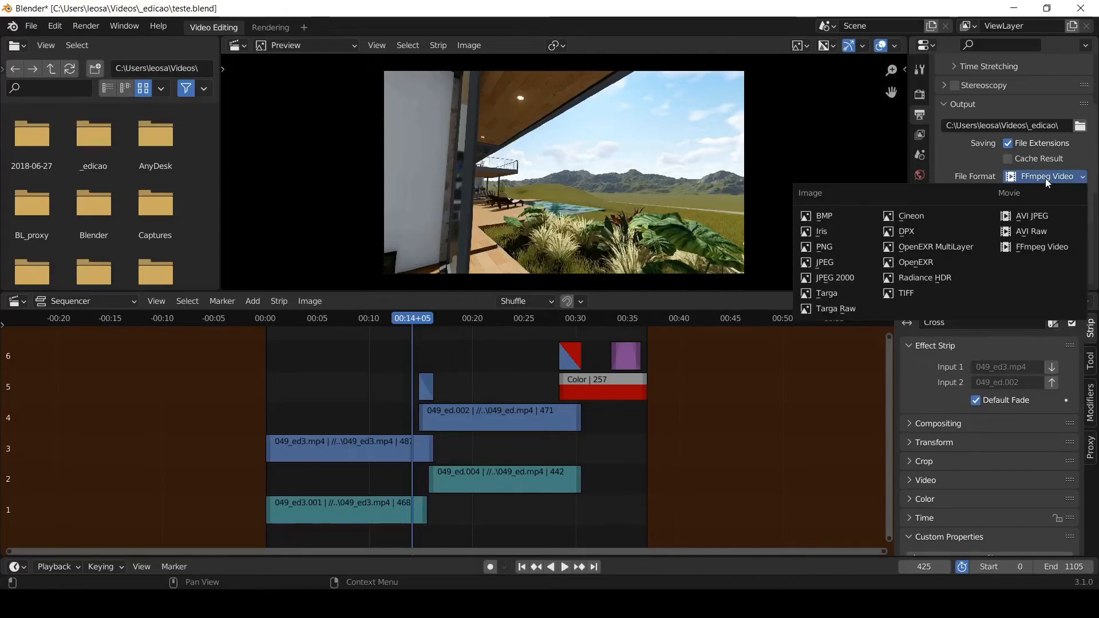
click(1034, 249)
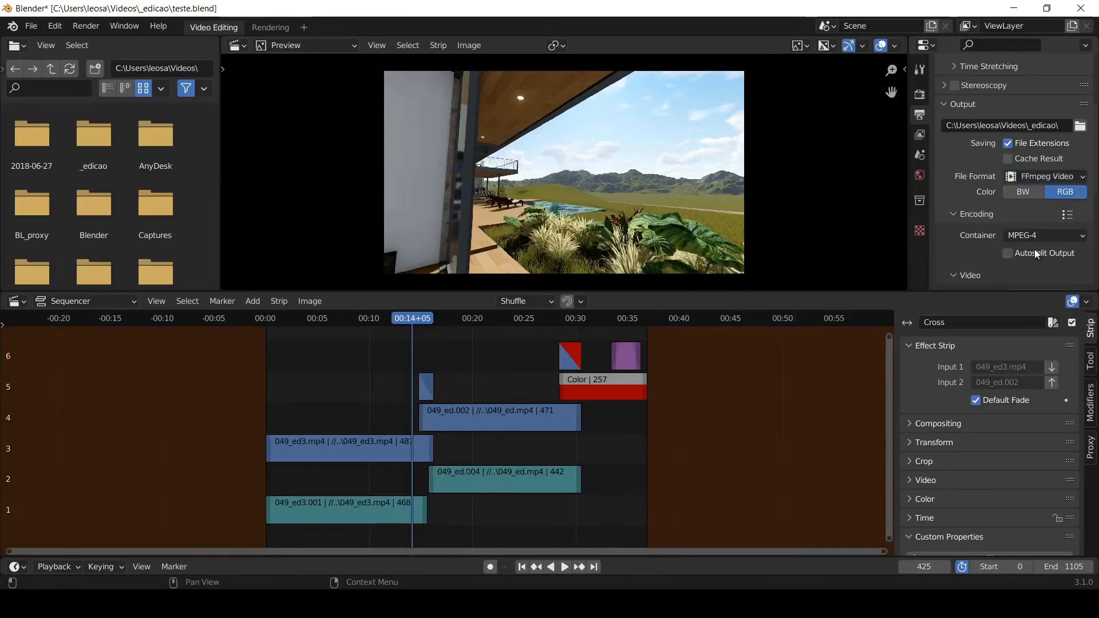
scroll(960, 192, down, 3)
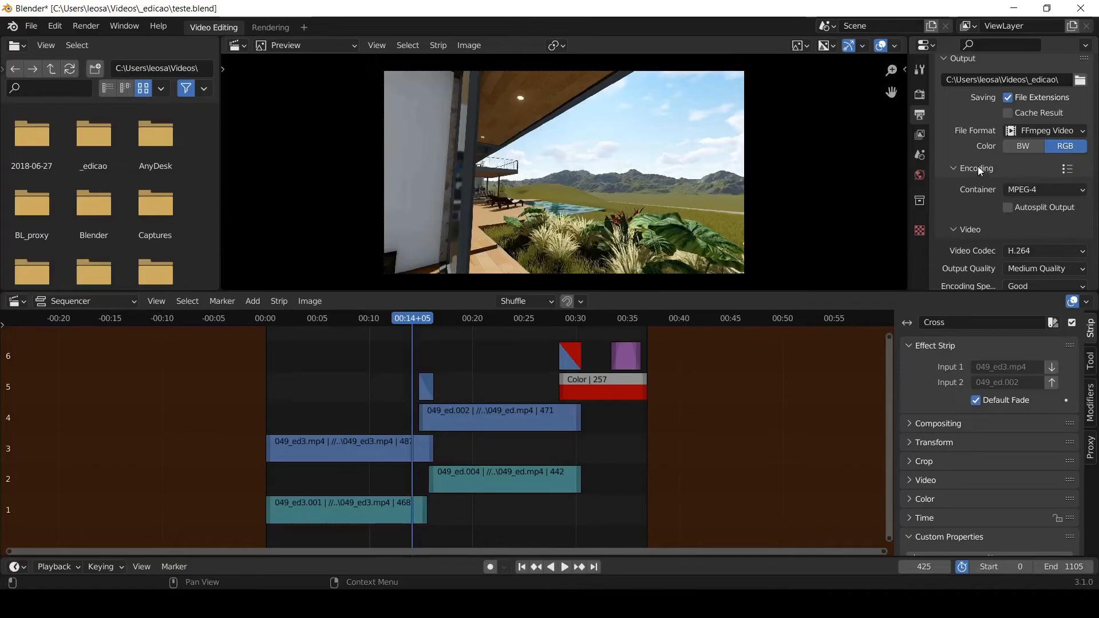
scroll(978, 166, down, 1)
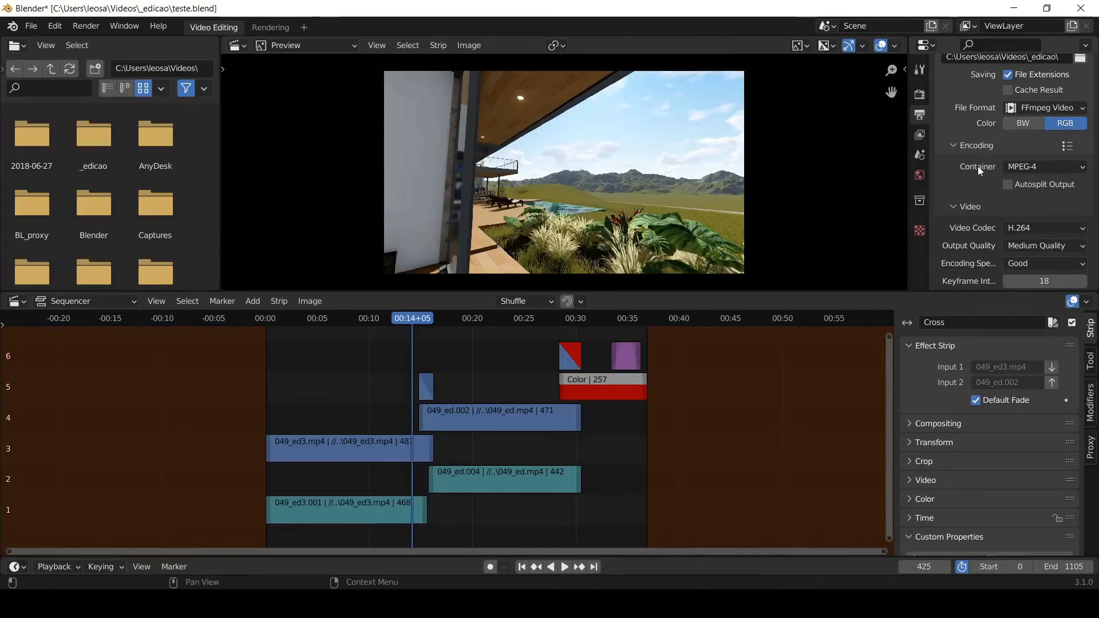
click(1045, 167)
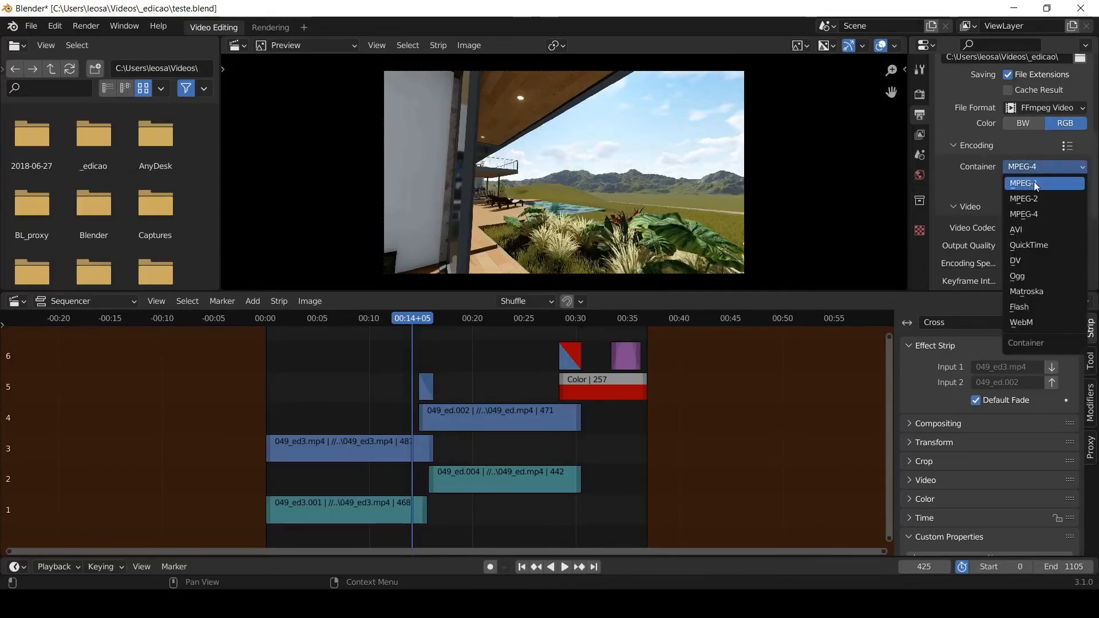
click(1041, 214)
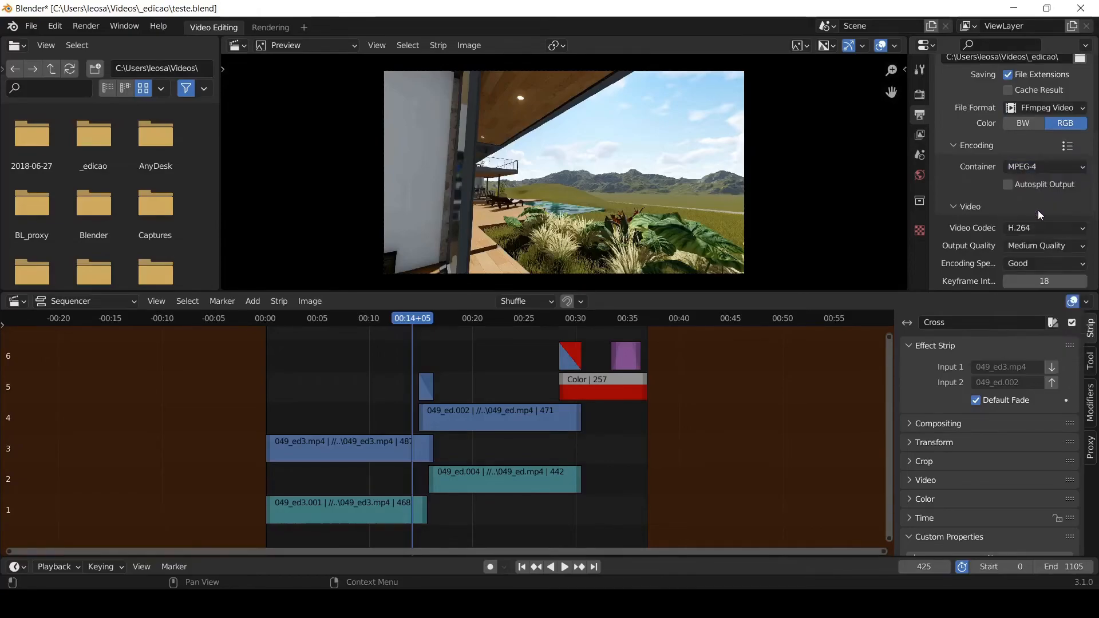
- Choose AAC as the audio codec in the output encoding settings
scroll(989, 181, down, 2)
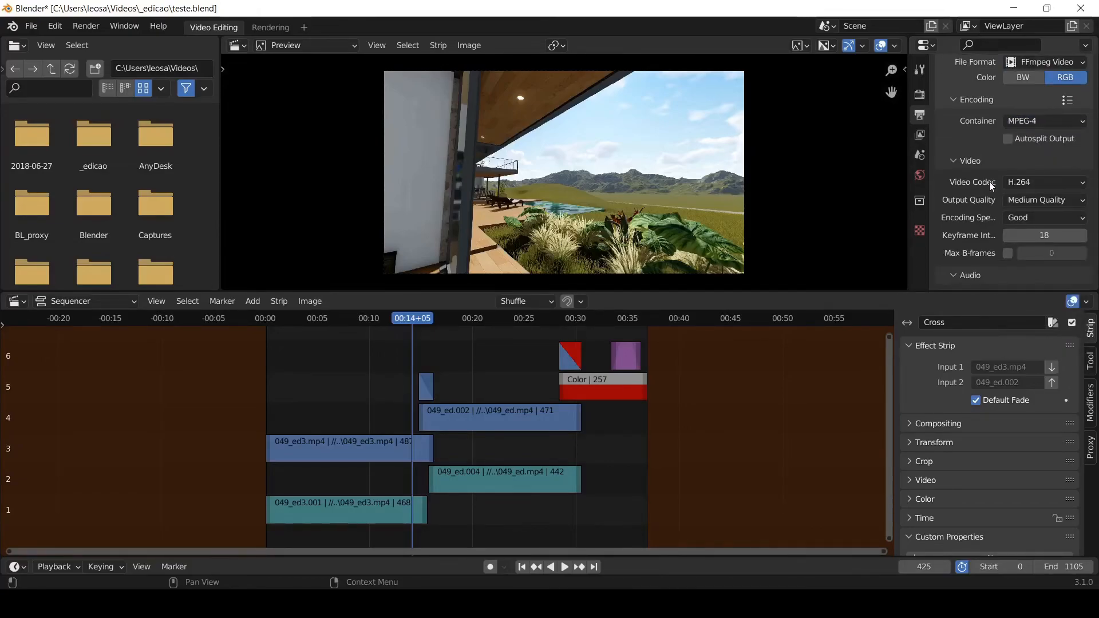
scroll(990, 181, down, 5)
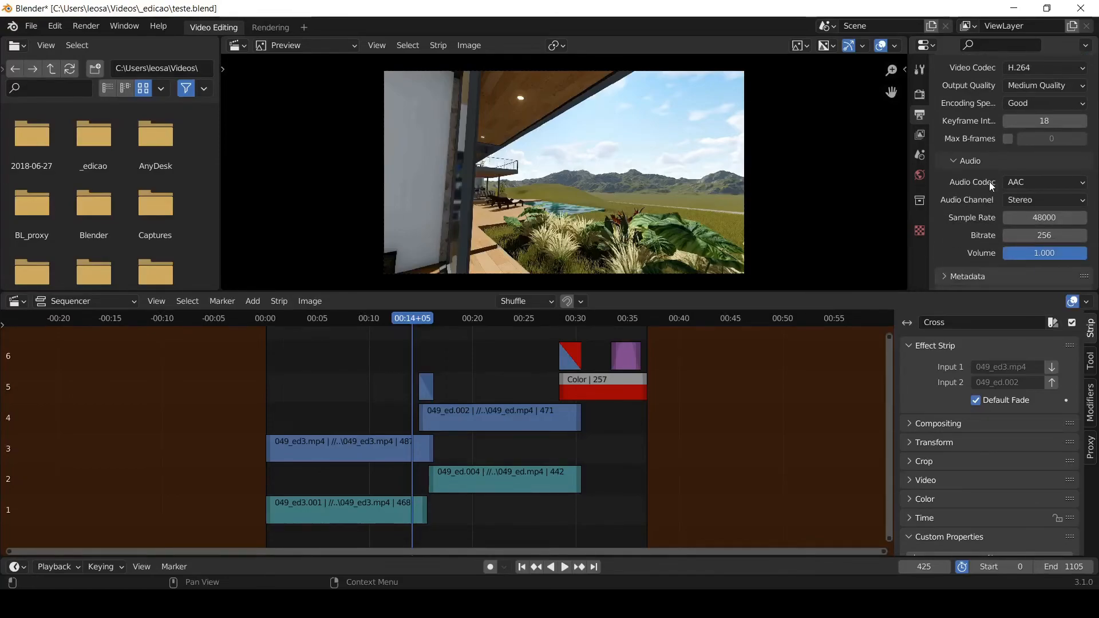
click(1025, 180)
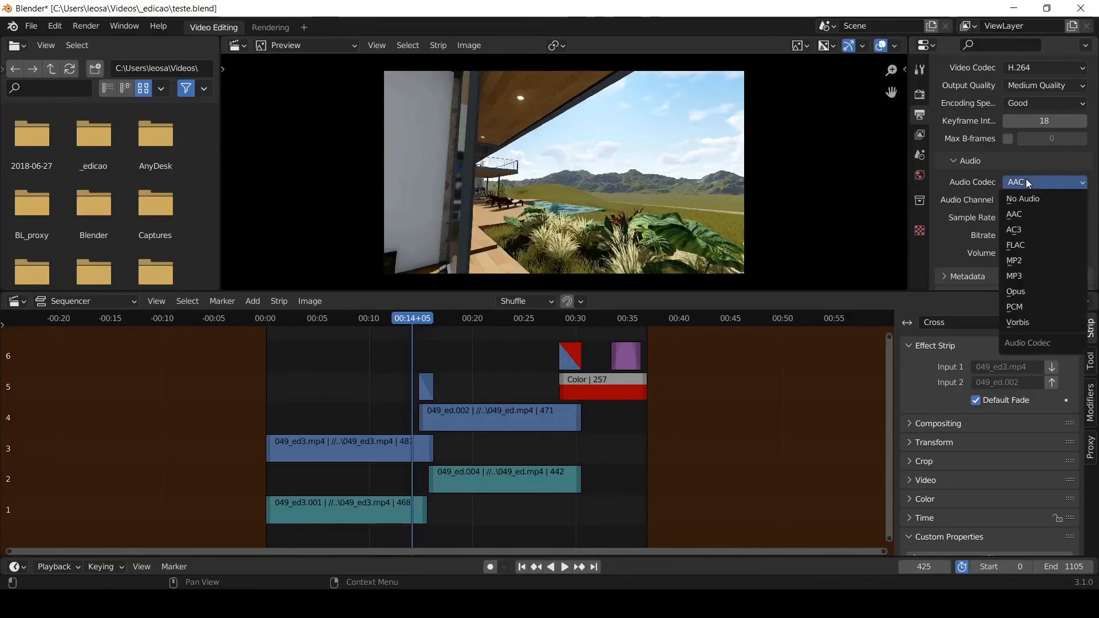
click(1031, 215)
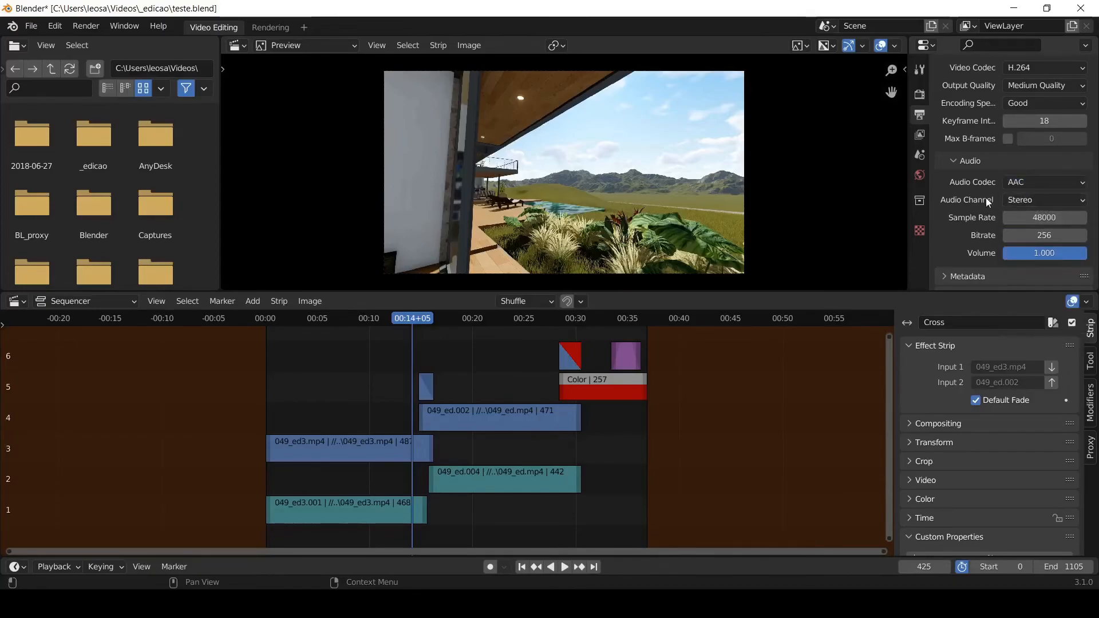
scroll(986, 198, down, 1)
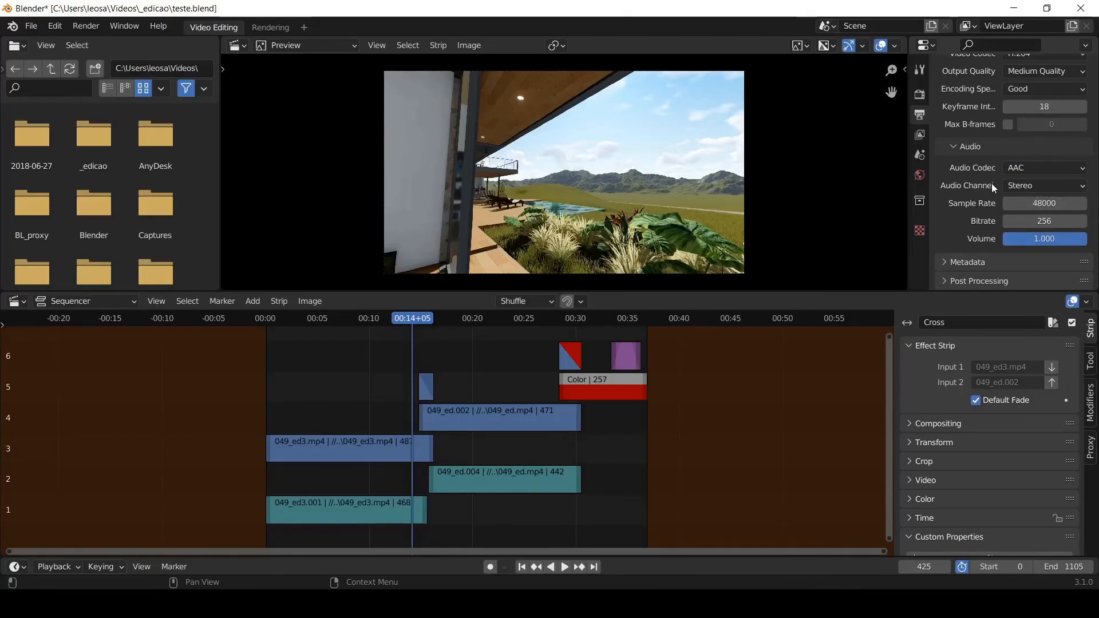
- Save the project file and render the whole animation, closing the render window when it finishes
click(29, 25)
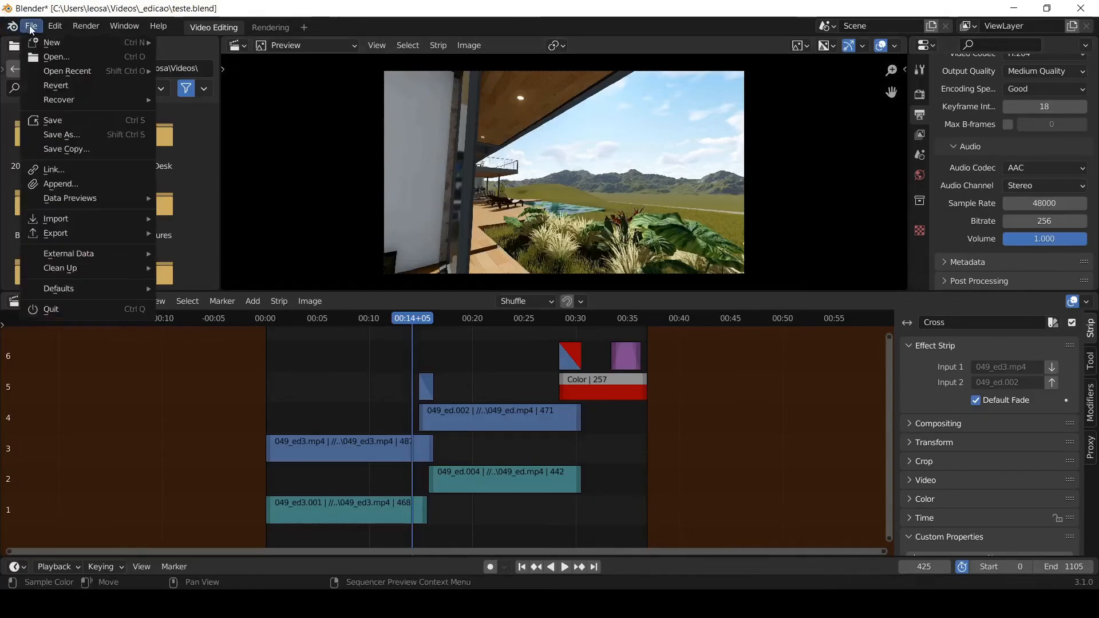
click(40, 120)
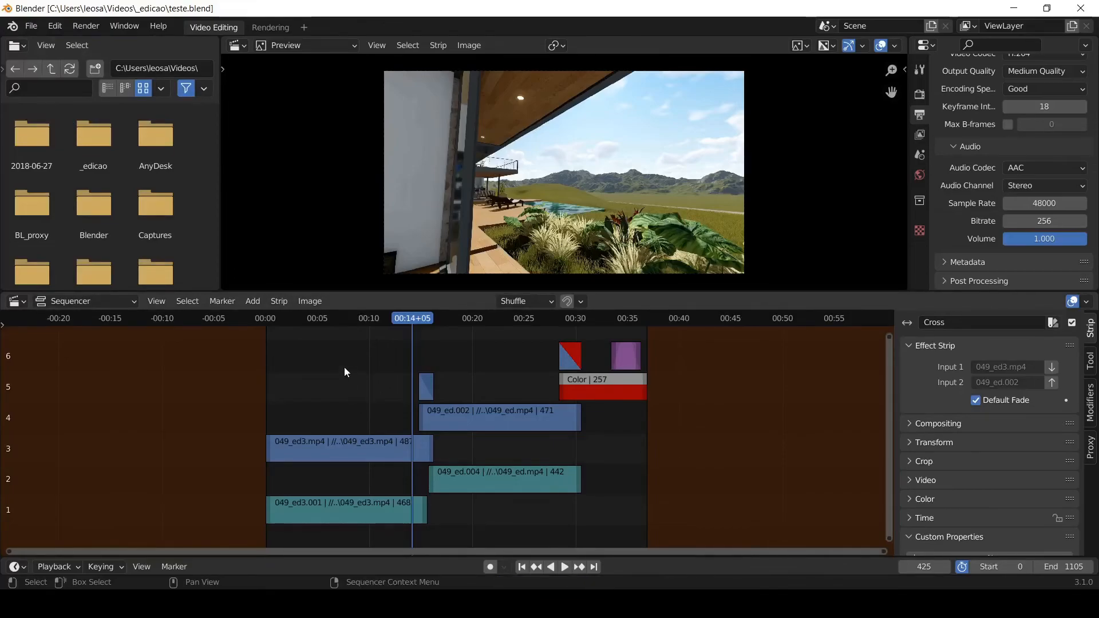
click(83, 25)
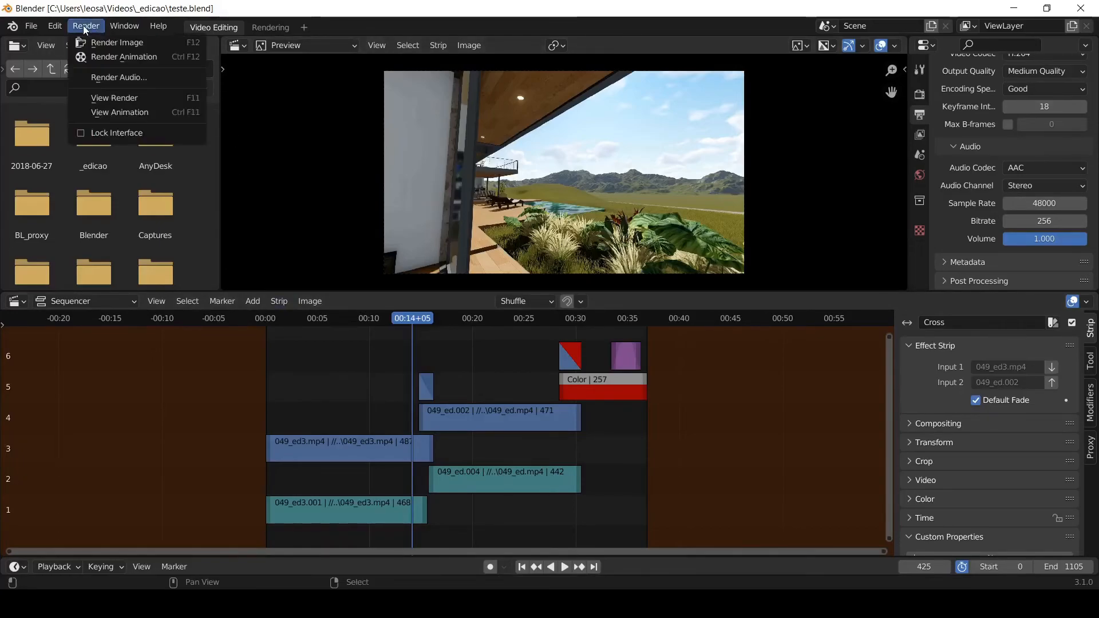
click(113, 57)
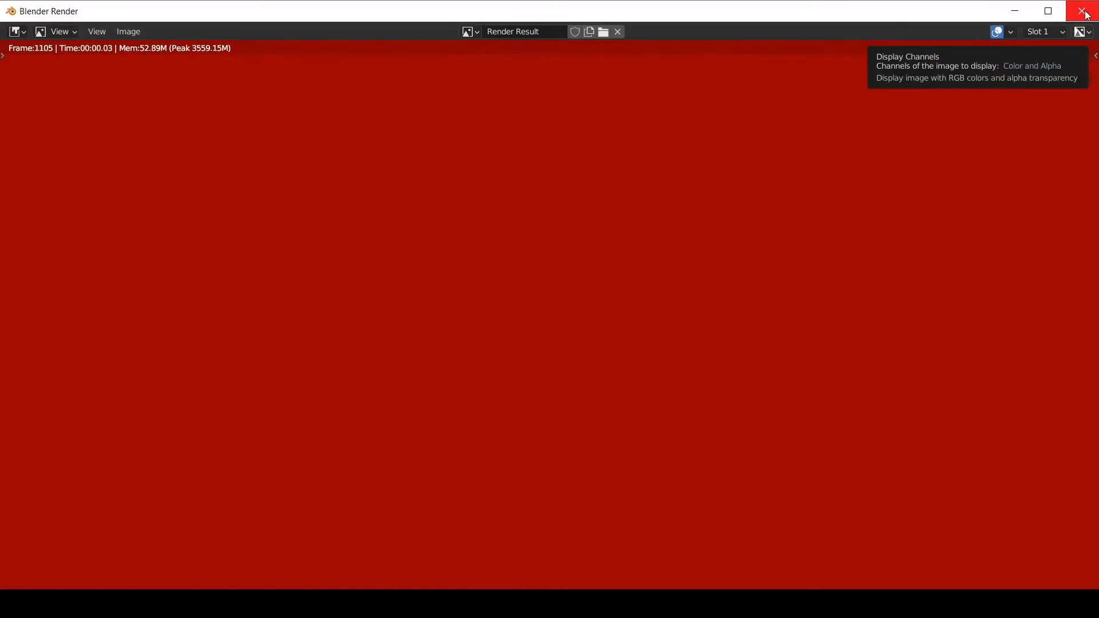
click(1082, 11)
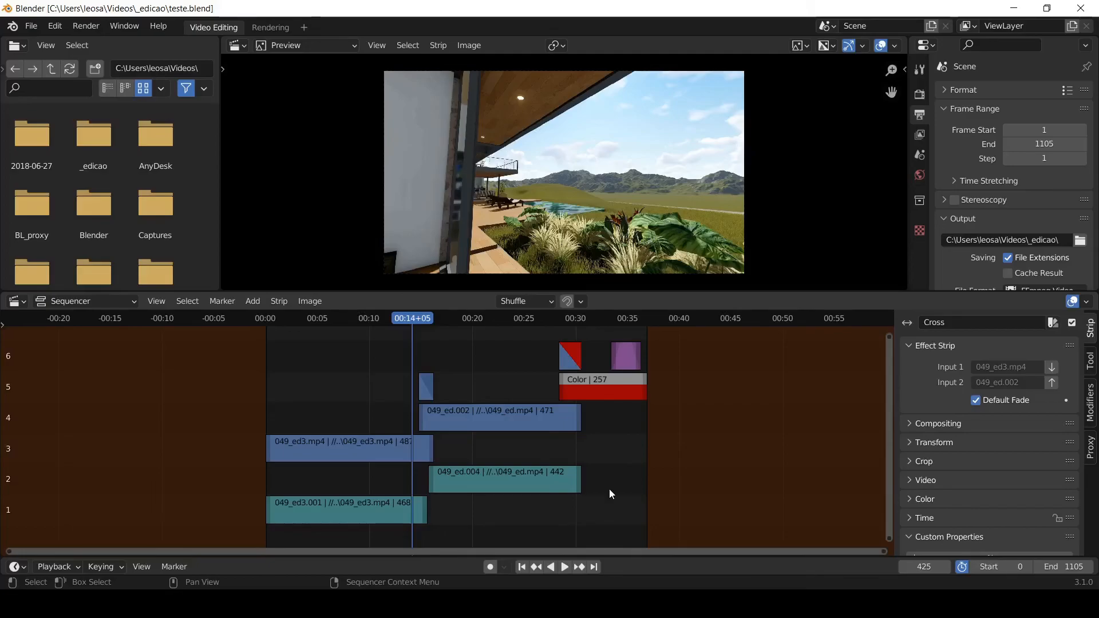
- Switch to File Explorer and open the rendered video 0001-1105.mp4 from the _edicao folder in Vídeos
mouse_move(371, 605)
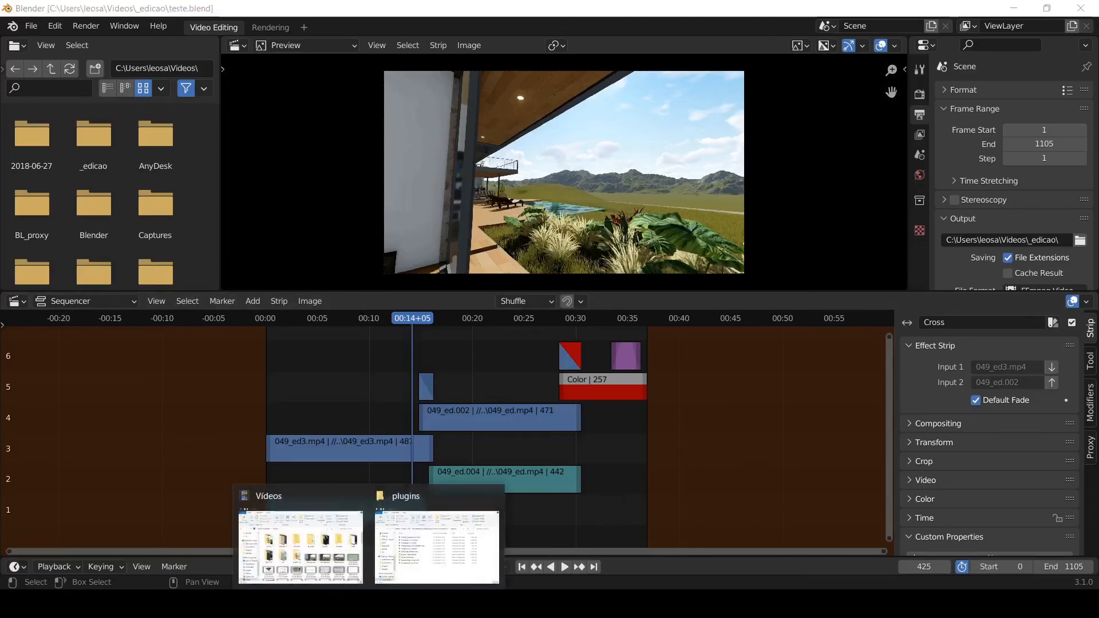
click(322, 570)
click(463, 265)
double_click(463, 265)
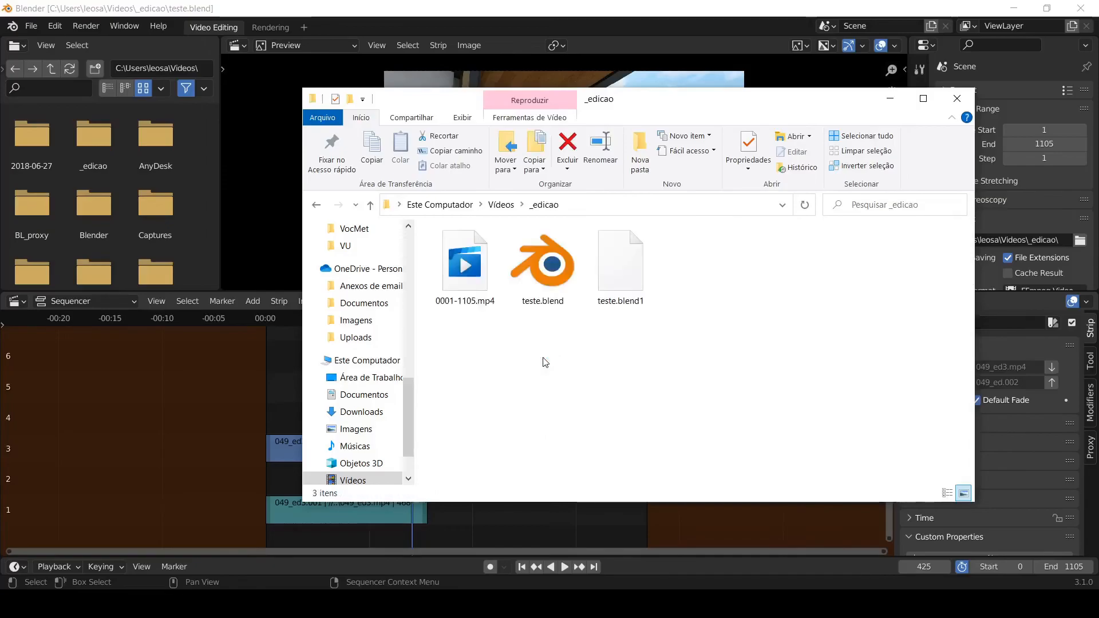
click(469, 277)
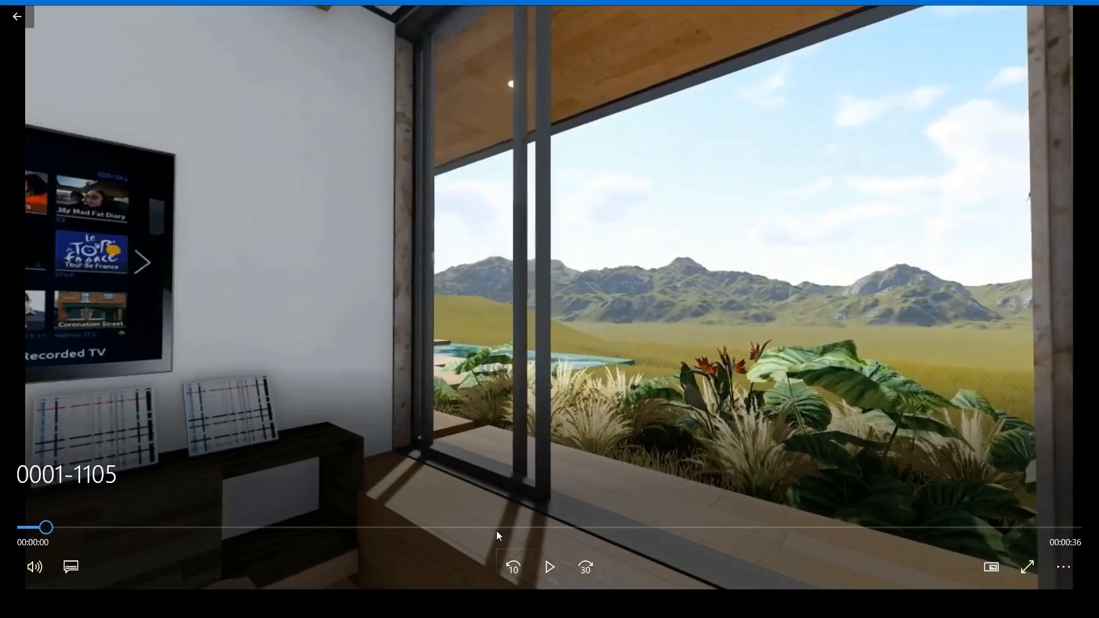
- Watch the rendered video in full screen, skipping to around its middle and to the red ending
click(1027, 567)
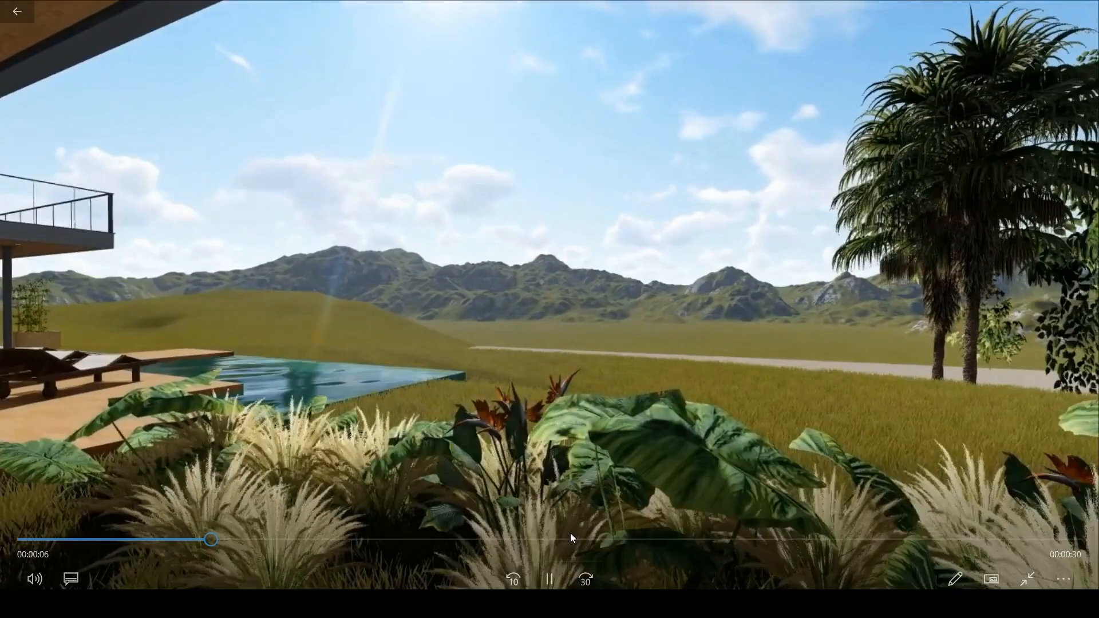
click(560, 540)
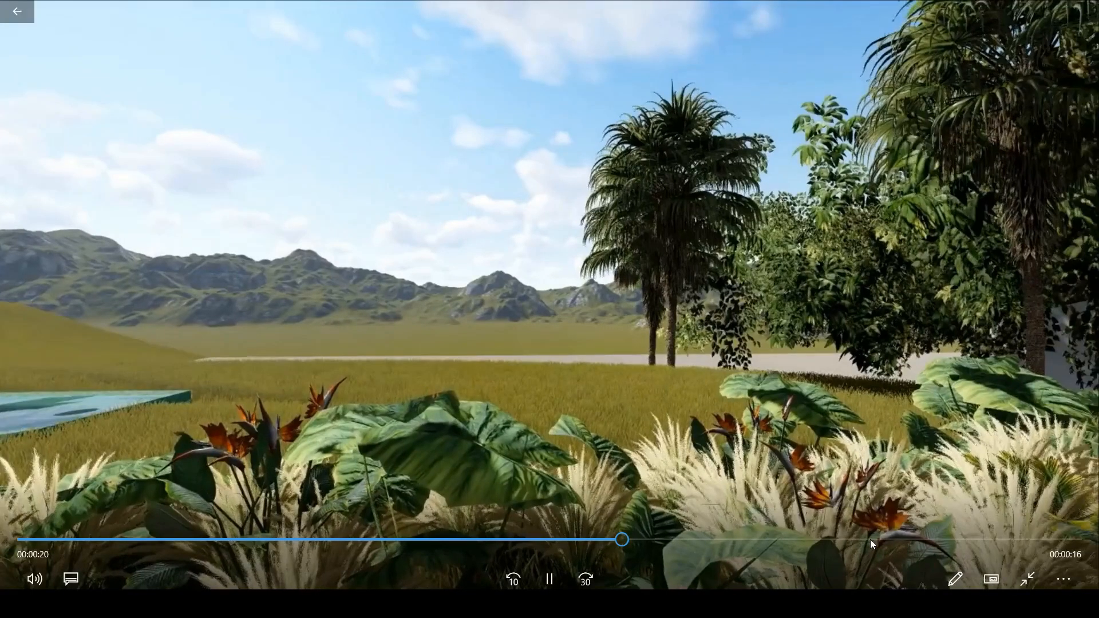
click(950, 540)
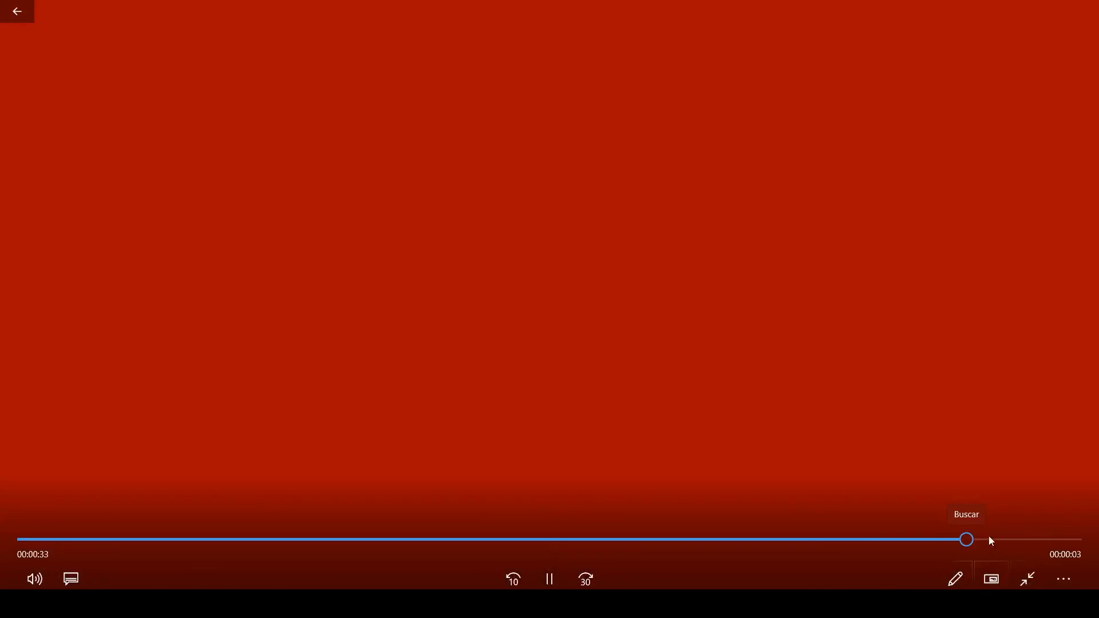